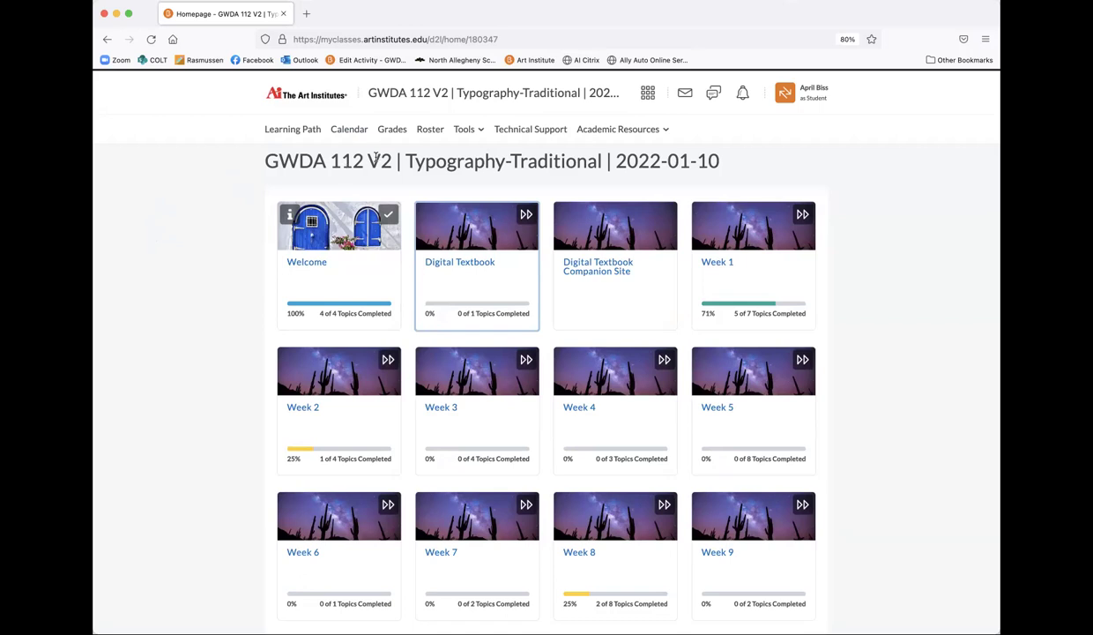
Step: Highlight and clear the '2' in the course title, then open the course's Learning Path
{"action": "left_click_drag", "start_coordinate": [380, 159], "coordinate": [394, 159]}
{"action": "left_click", "coordinate": [224, 171]}
{"action": "left_click", "coordinate": [319, 113]}
{"action": "left_click", "coordinate": [300, 130]}
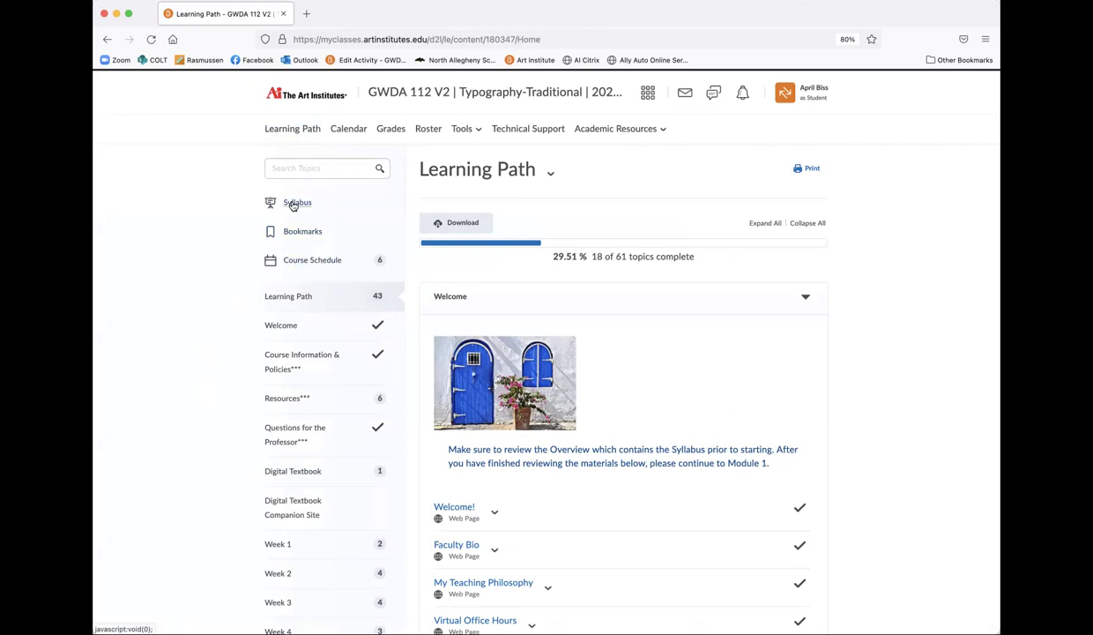
{"action": "left_click", "coordinate": [294, 204]}
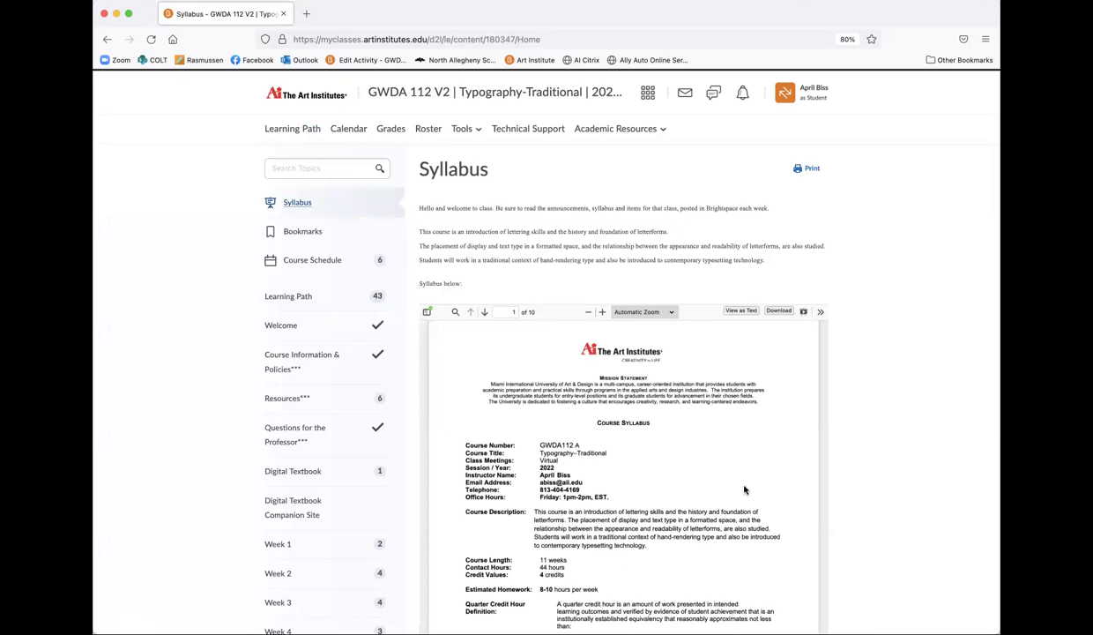
{"action": "scroll", "coordinate": [837, 520], "scroll_direction": "down", "scroll_amount": 3}
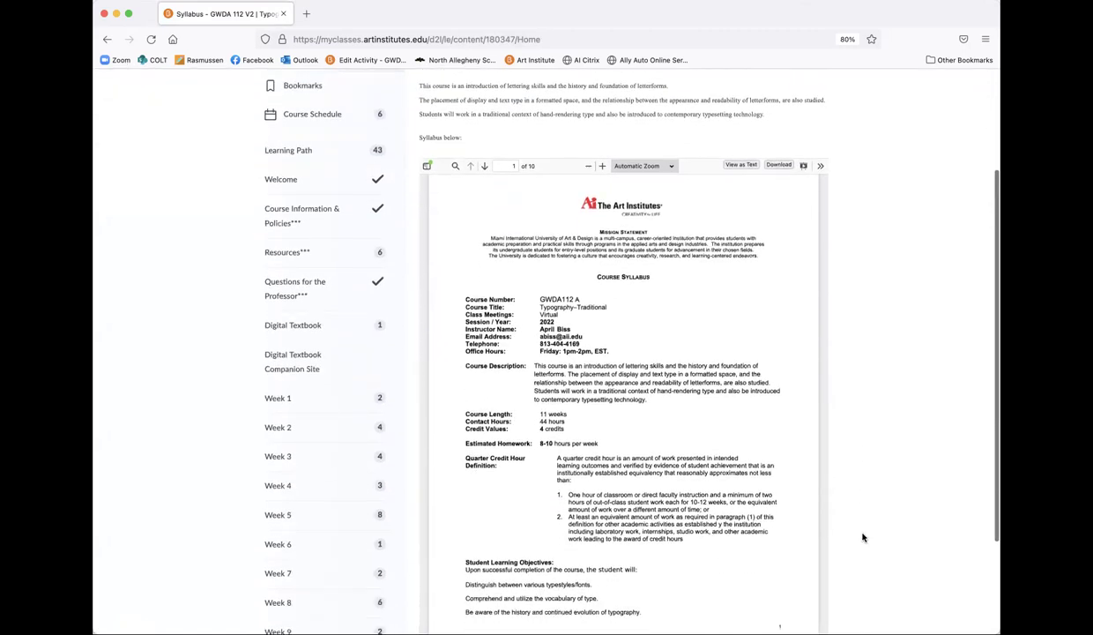
{"action": "scroll", "coordinate": [862, 536], "scroll_direction": "down", "scroll_amount": 2}
{"action": "scroll", "coordinate": [785, 508], "scroll_direction": "down", "scroll_amount": 1}
{"action": "scroll", "coordinate": [784, 509], "scroll_direction": "down", "scroll_amount": 5}
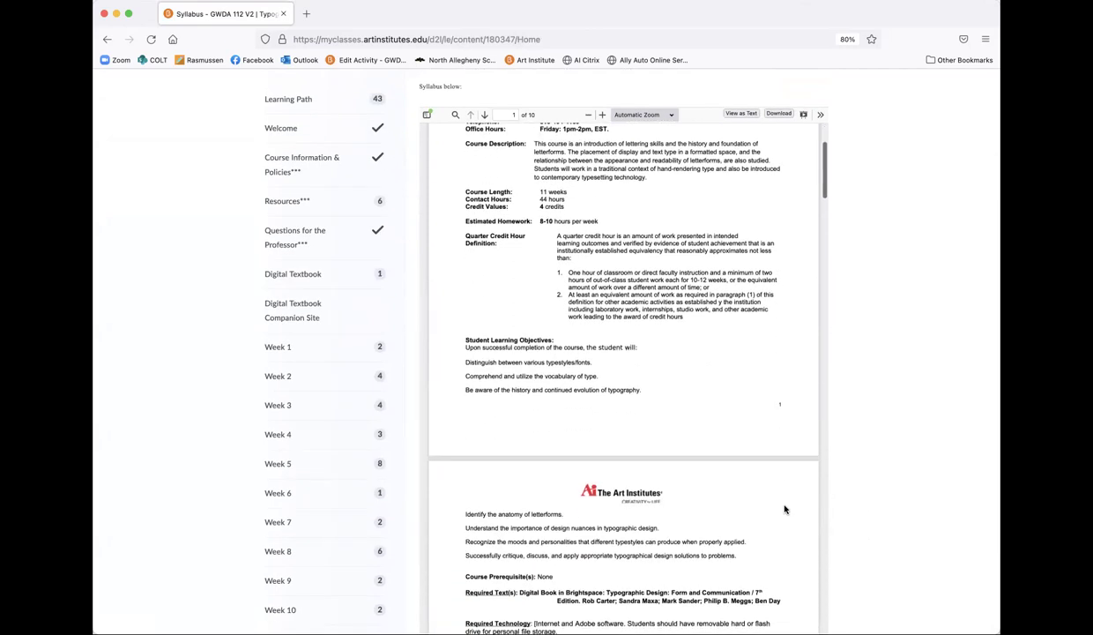
{"action": "scroll", "coordinate": [785, 509], "scroll_direction": "down", "scroll_amount": 15}
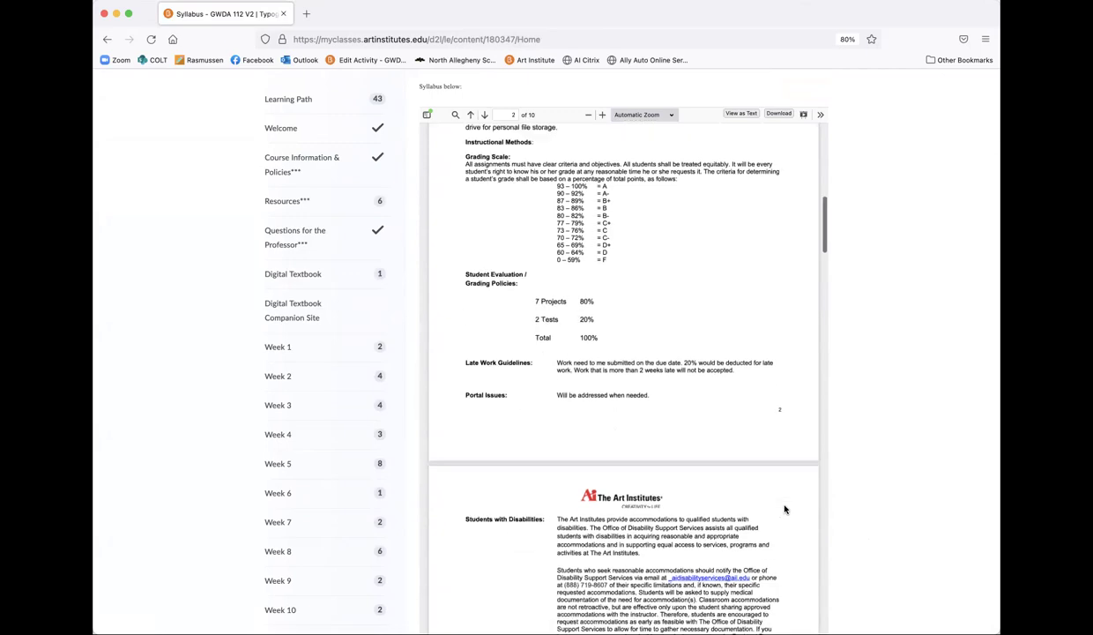
{"action": "scroll", "coordinate": [785, 509], "scroll_direction": "down", "scroll_amount": 9}
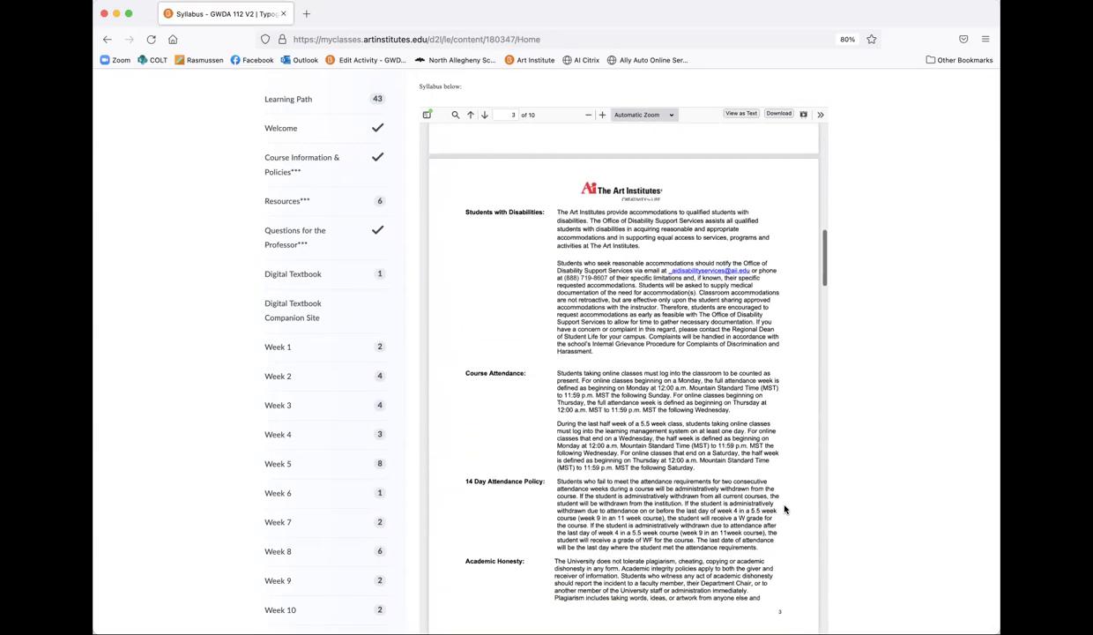
{"action": "scroll", "coordinate": [785, 508], "scroll_direction": "up", "scroll_amount": 20}
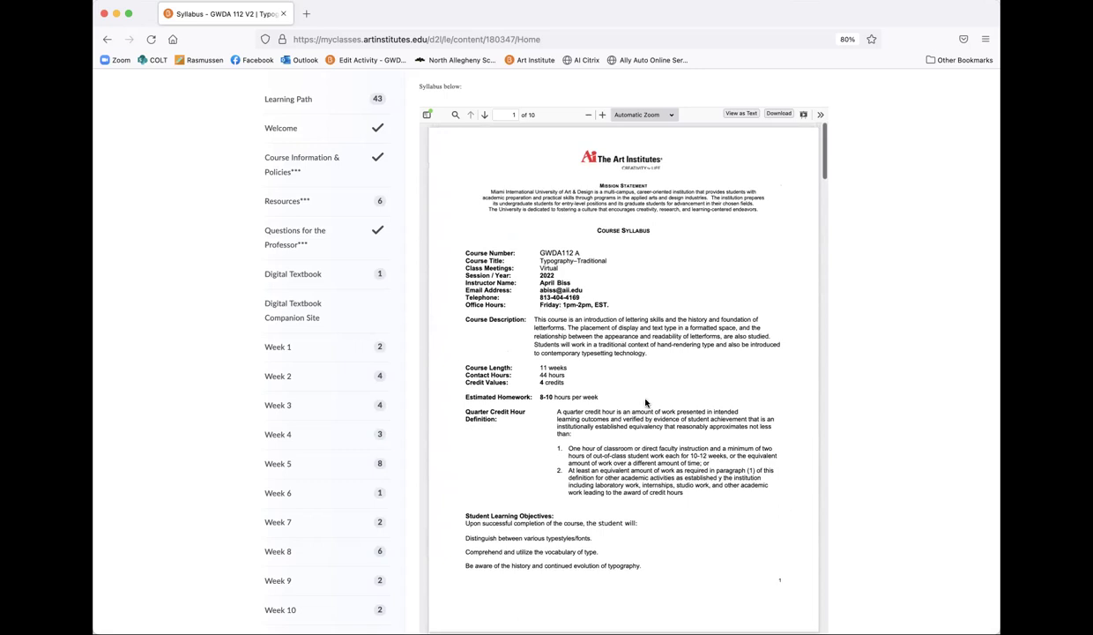
{"action": "scroll", "coordinate": [831, 469], "scroll_direction": "up", "scroll_amount": 5}
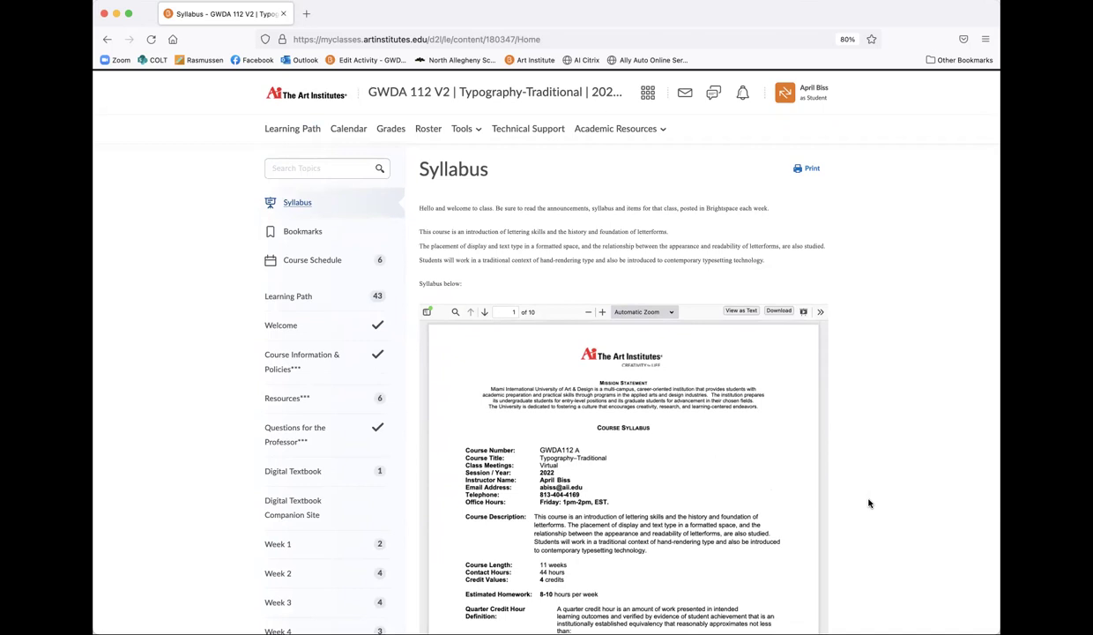
Step: Scroll the embedded syllabus PDF through to its final page, 10 of 10
{"action": "scroll", "coordinate": [868, 504], "scroll_direction": "down", "scroll_amount": 3}
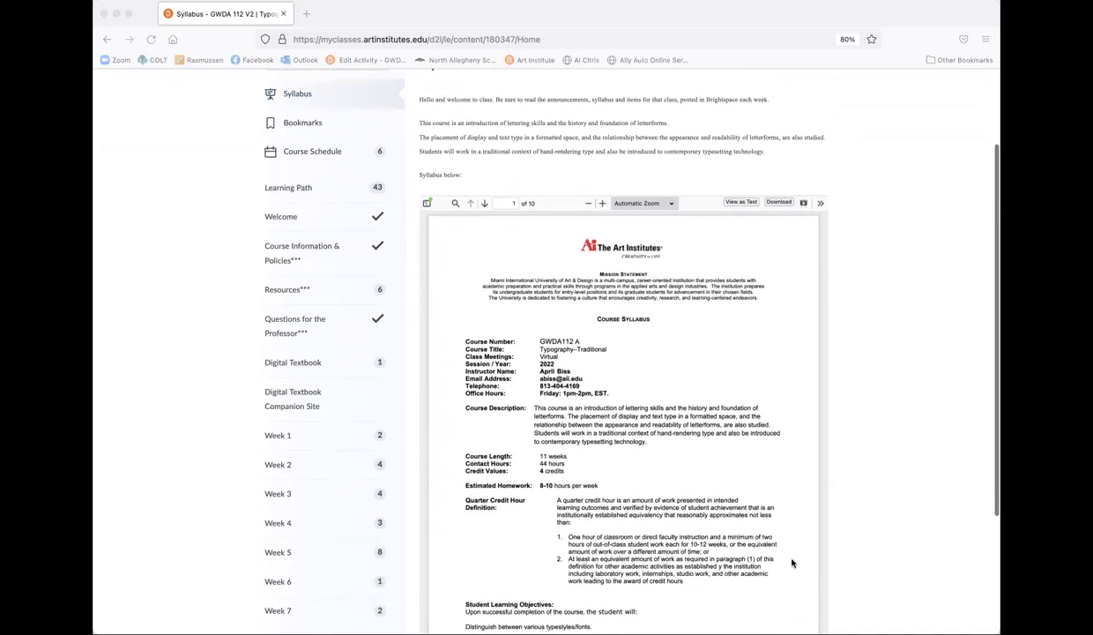
{"action": "left_click", "coordinate": [783, 595]}
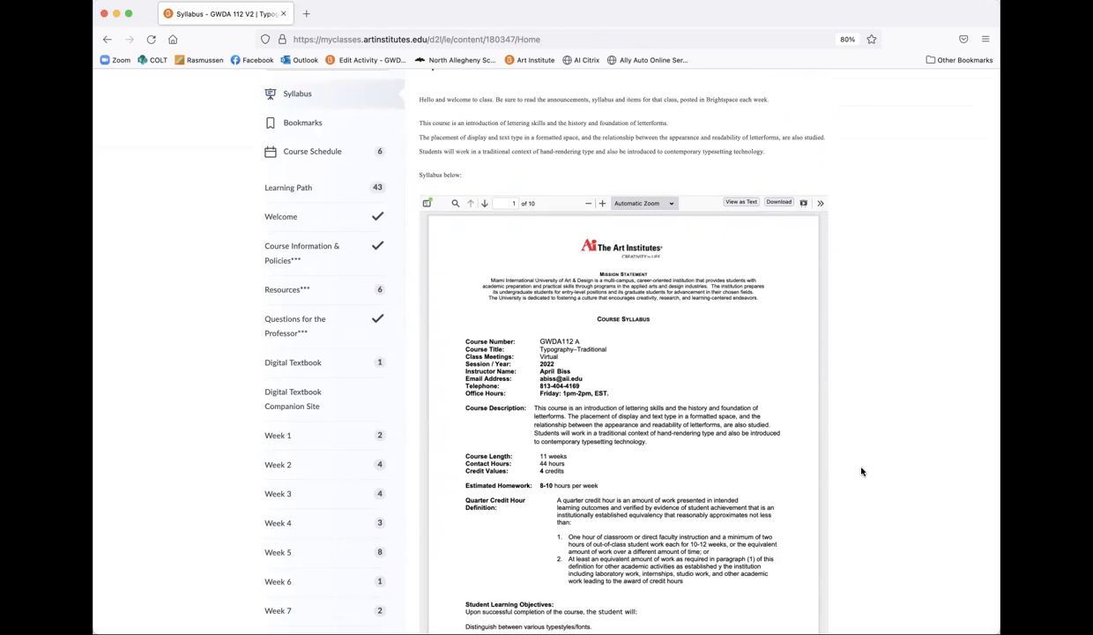
{"action": "scroll", "coordinate": [699, 447], "scroll_direction": "down", "scroll_amount": 3}
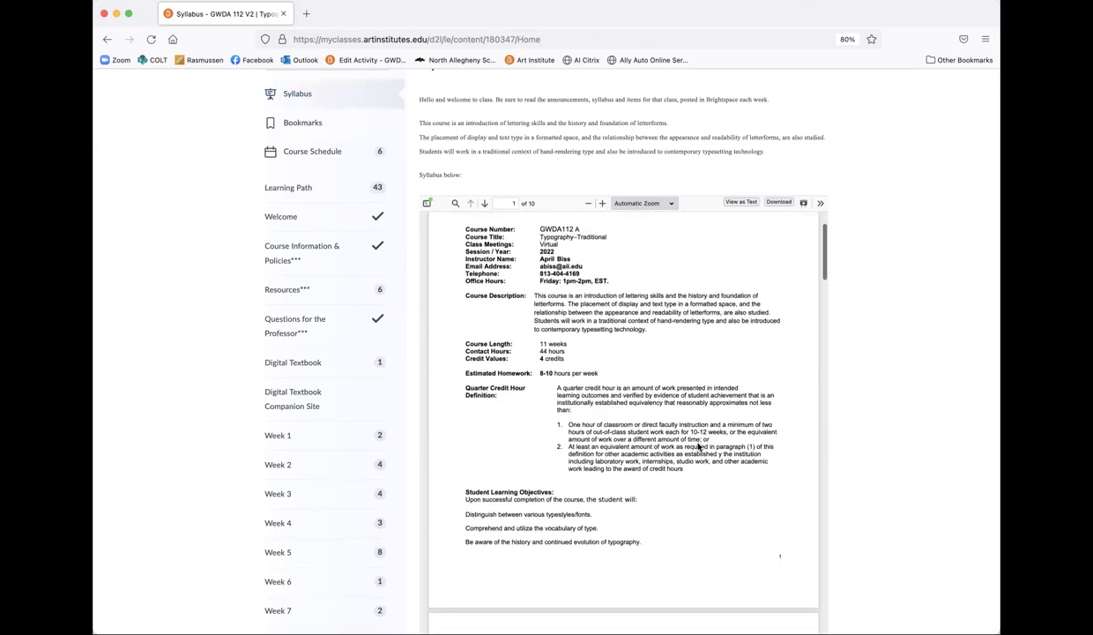
{"action": "scroll", "coordinate": [699, 447], "scroll_direction": "down", "scroll_amount": 2}
{"action": "scroll", "coordinate": [698, 447], "scroll_direction": "down", "scroll_amount": 6}
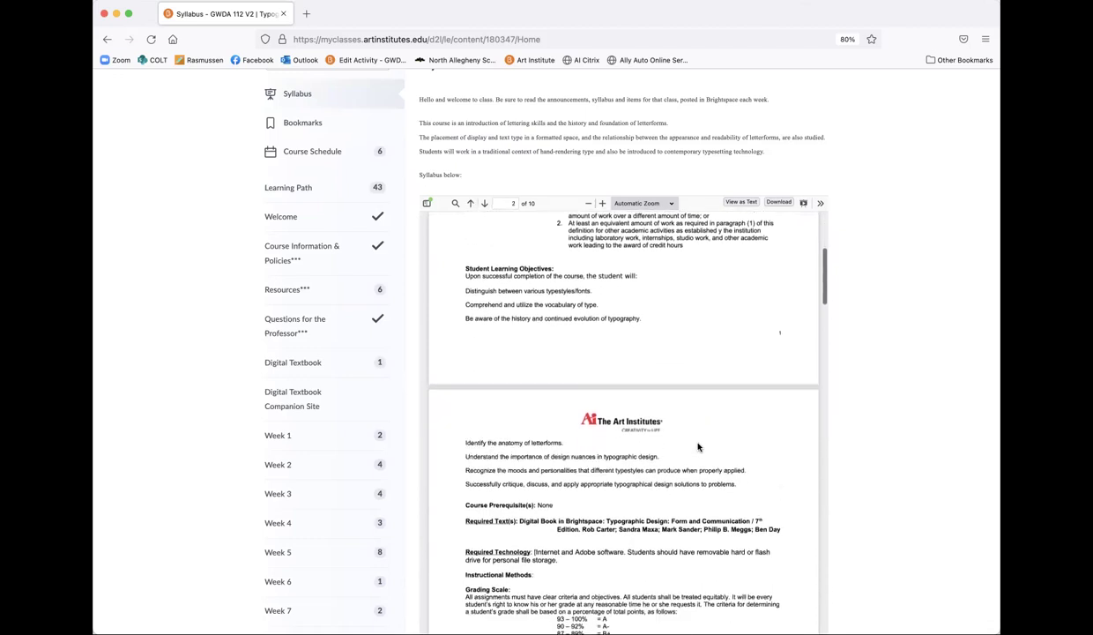
{"action": "scroll", "coordinate": [698, 447], "scroll_direction": "down", "scroll_amount": 1}
{"action": "scroll", "coordinate": [698, 447], "scroll_direction": "down", "scroll_amount": 2}
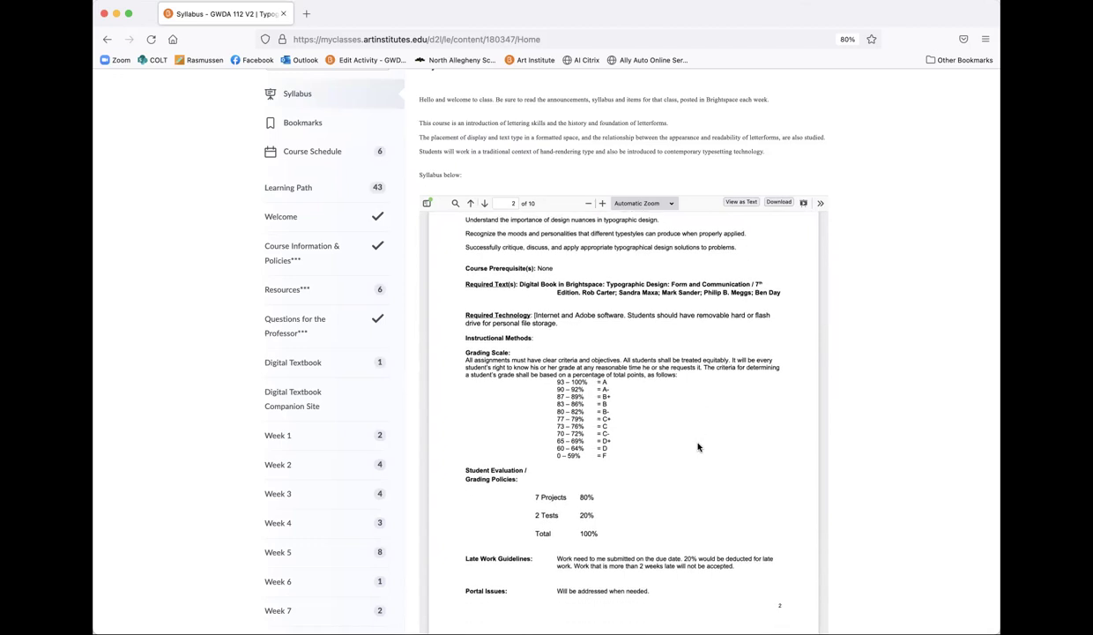
{"action": "scroll", "coordinate": [698, 447], "scroll_direction": "down", "scroll_amount": 3}
{"action": "scroll", "coordinate": [698, 447], "scroll_direction": "down", "scroll_amount": 4}
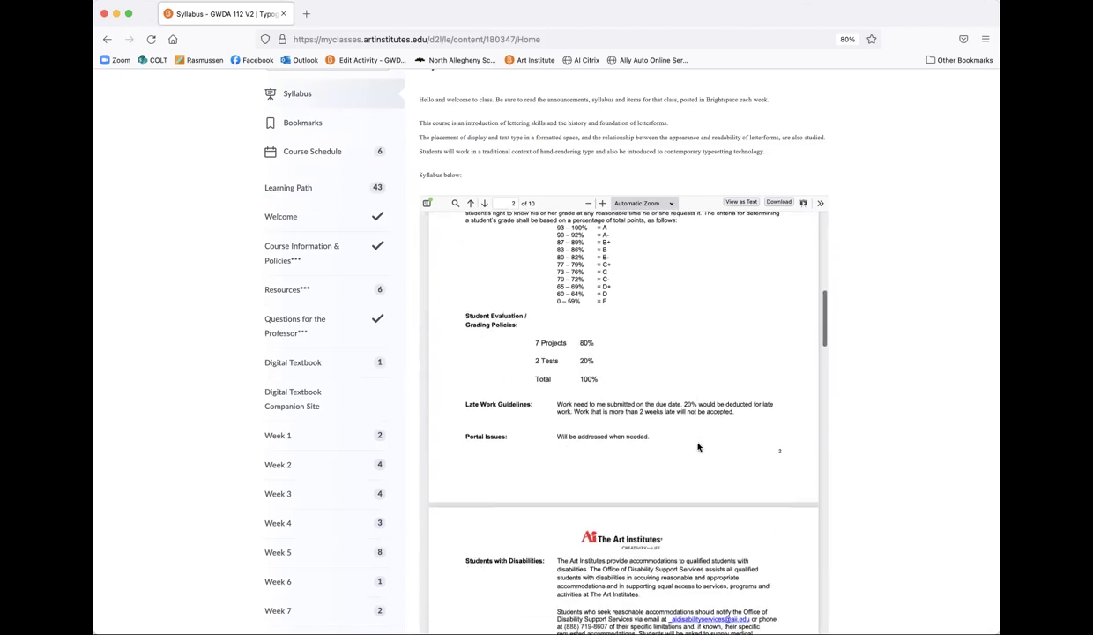
{"action": "scroll", "coordinate": [699, 447], "scroll_direction": "down", "scroll_amount": 12}
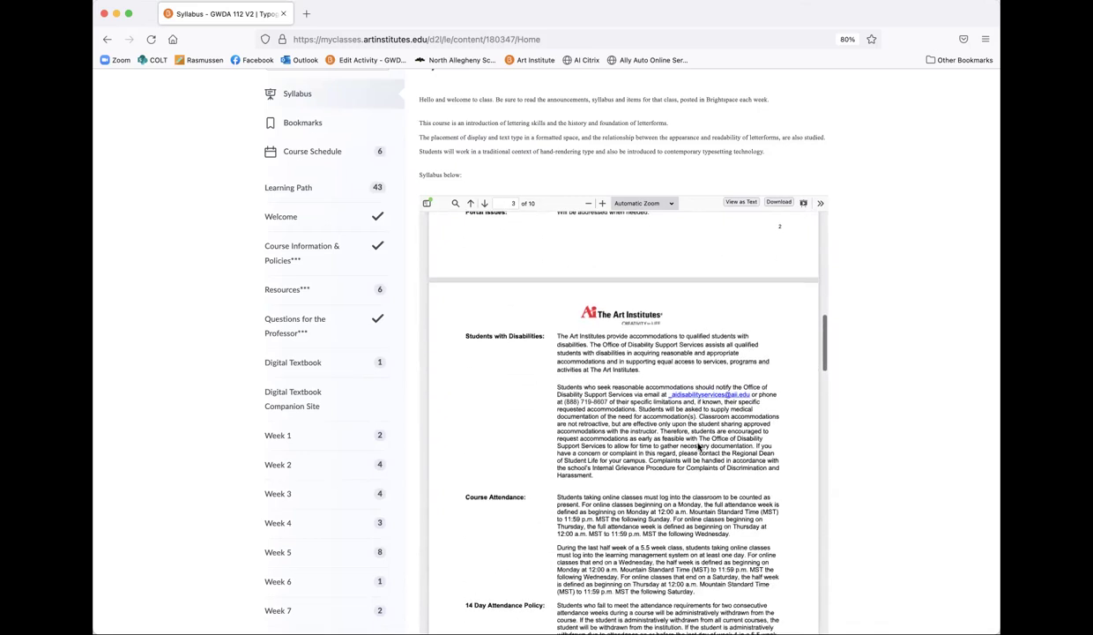
{"action": "scroll", "coordinate": [698, 442], "scroll_direction": "down", "scroll_amount": 5}
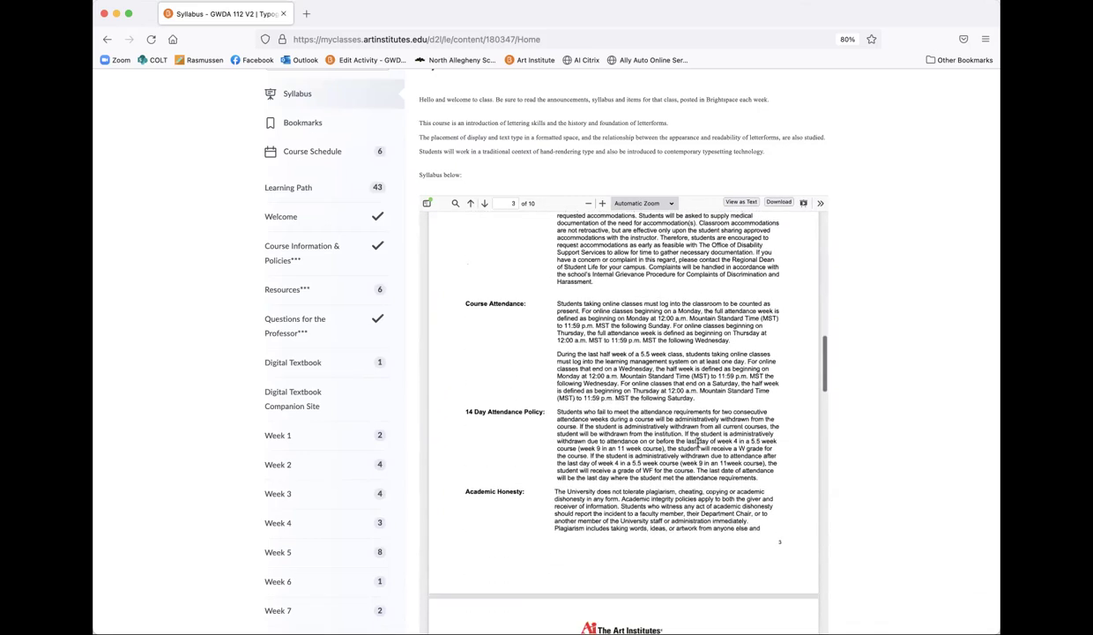
{"action": "scroll", "coordinate": [698, 442], "scroll_direction": "down", "scroll_amount": 20}
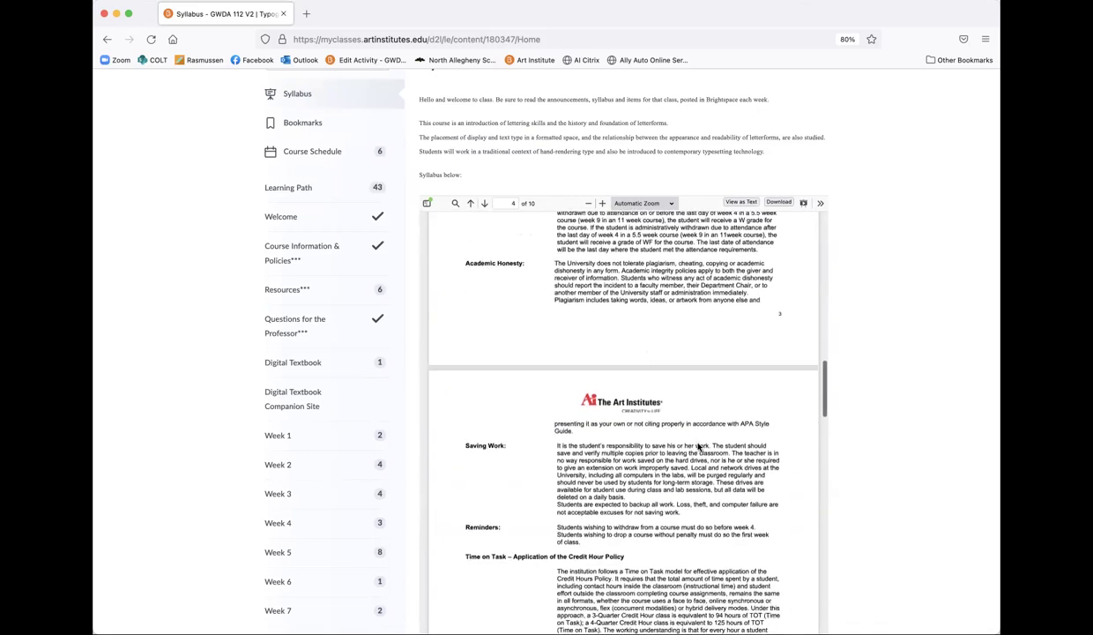
{"action": "scroll", "coordinate": [697, 442], "scroll_direction": "down", "scroll_amount": 20}
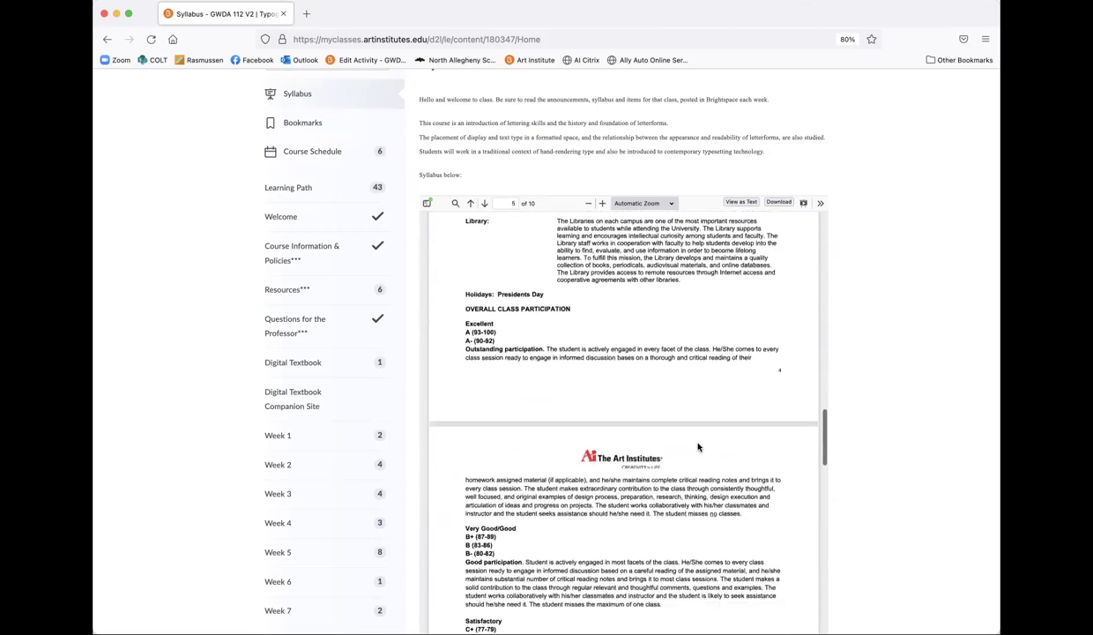
{"action": "scroll", "coordinate": [697, 447], "scroll_direction": "down", "scroll_amount": 20}
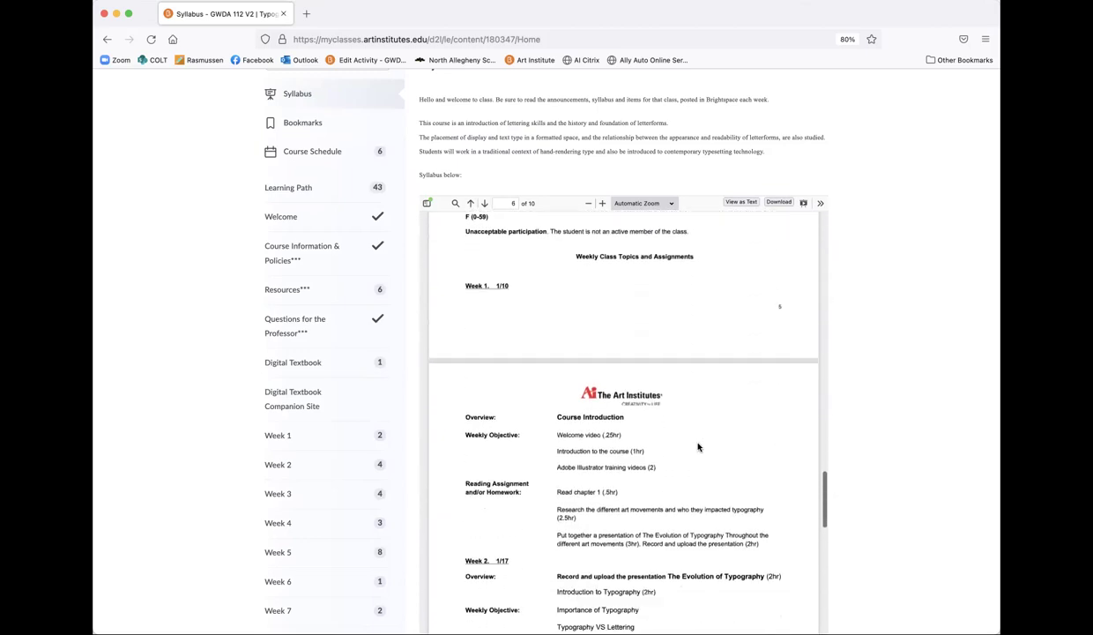
{"action": "scroll", "coordinate": [697, 447], "scroll_direction": "up", "scroll_amount": 15}
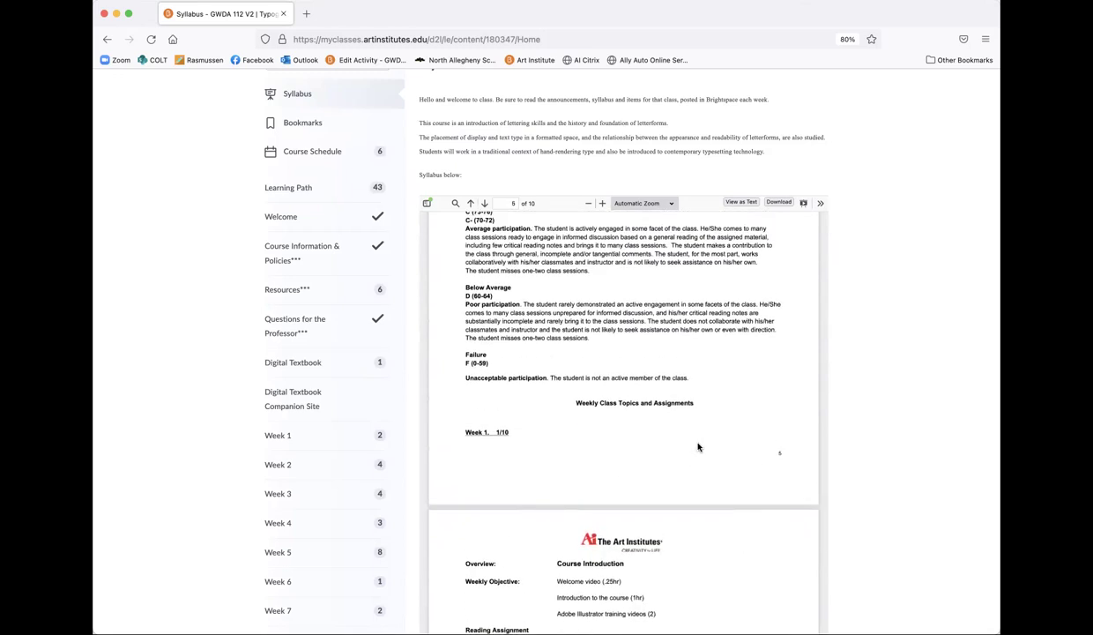
{"action": "scroll", "coordinate": [697, 447], "scroll_direction": "down", "scroll_amount": 14}
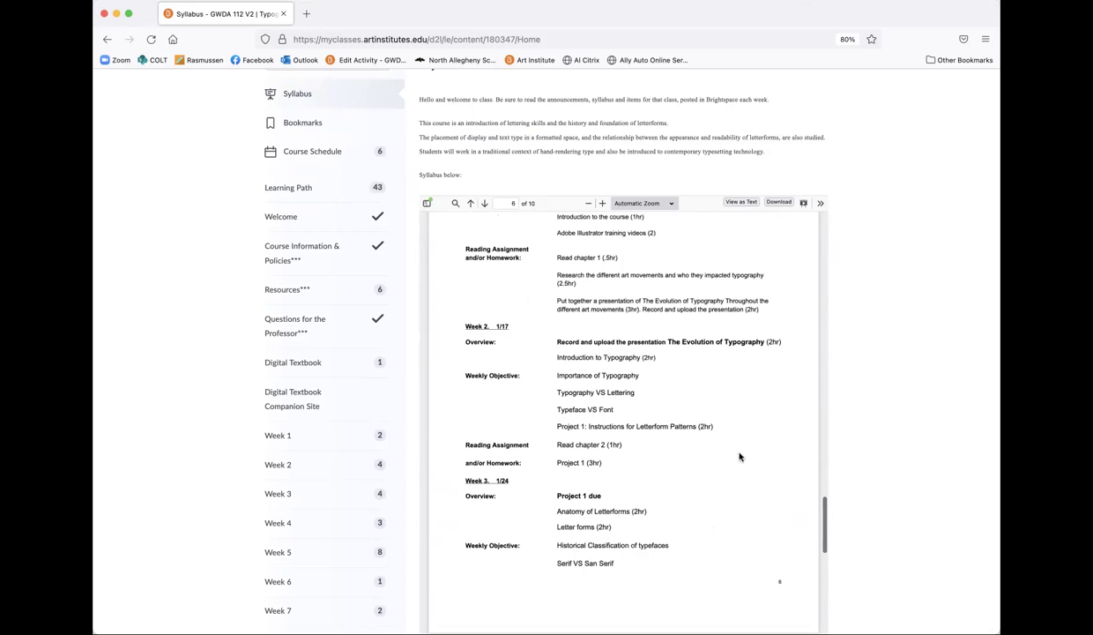
{"action": "scroll", "coordinate": [740, 456], "scroll_direction": "up", "scroll_amount": 3}
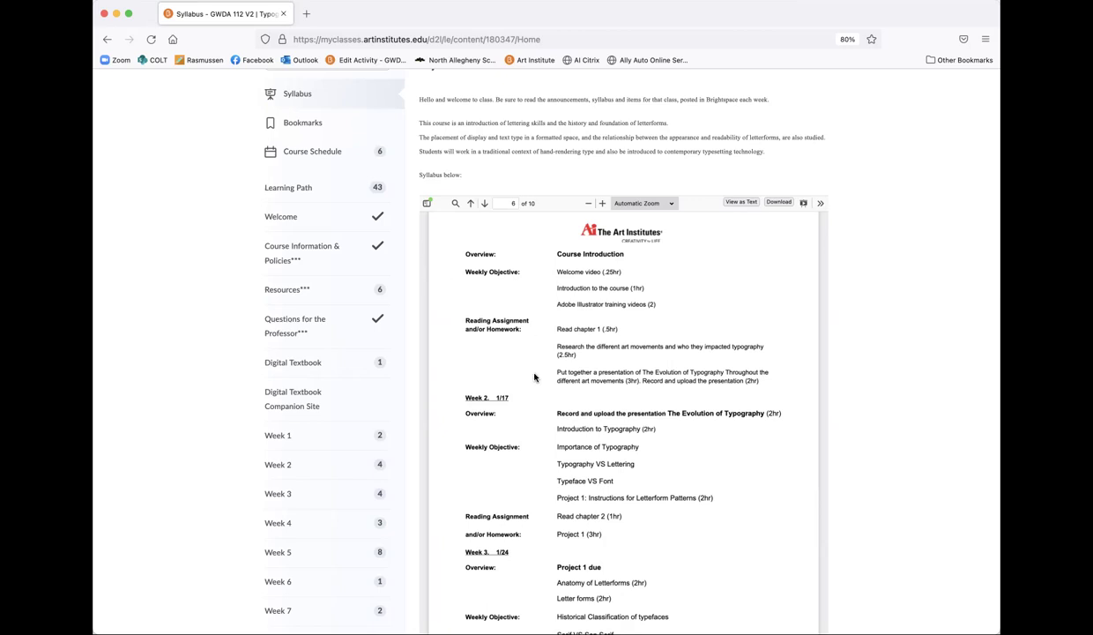
{"action": "scroll", "coordinate": [501, 435], "scroll_direction": "up", "scroll_amount": 1}
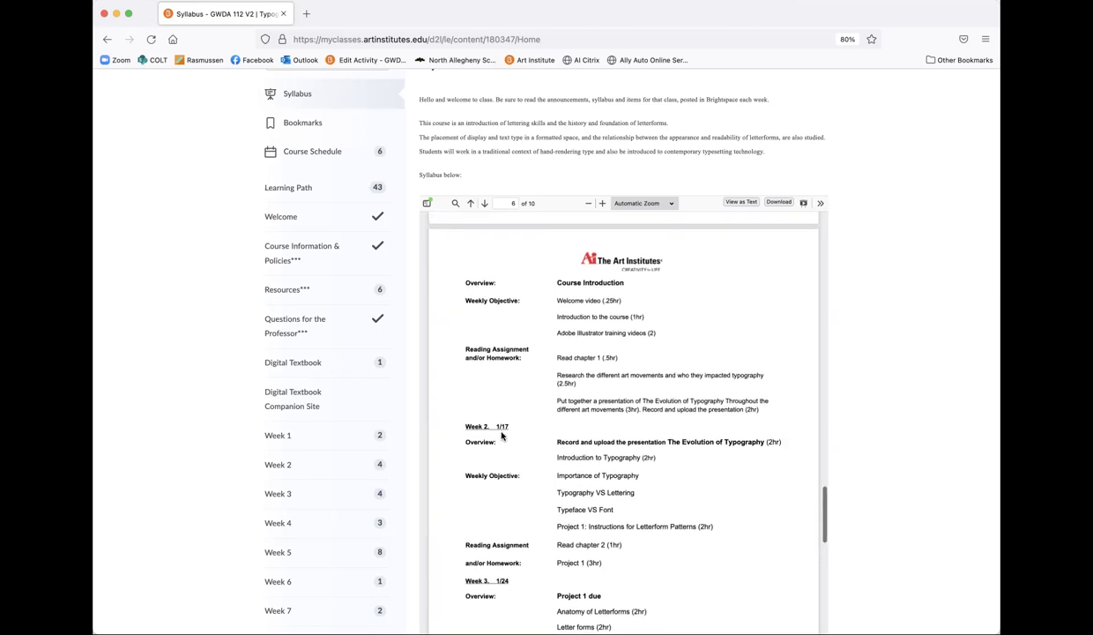
{"action": "scroll", "coordinate": [501, 435], "scroll_direction": "down", "scroll_amount": 2}
{"action": "scroll", "coordinate": [501, 434], "scroll_direction": "up", "scroll_amount": 5}
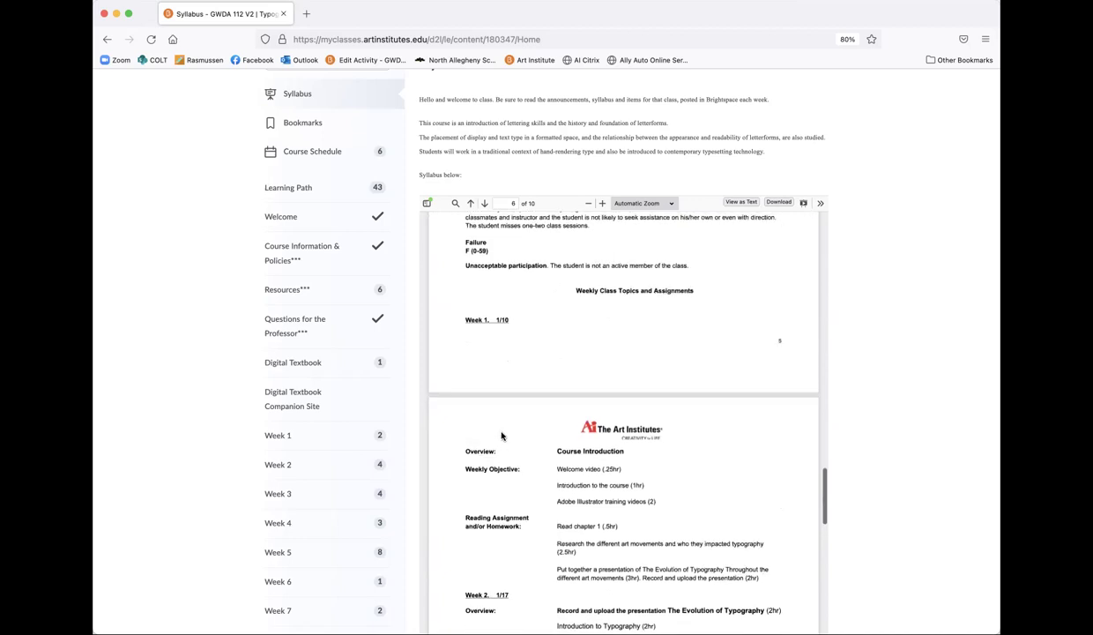
{"action": "scroll", "coordinate": [520, 441], "scroll_direction": "down", "scroll_amount": 5}
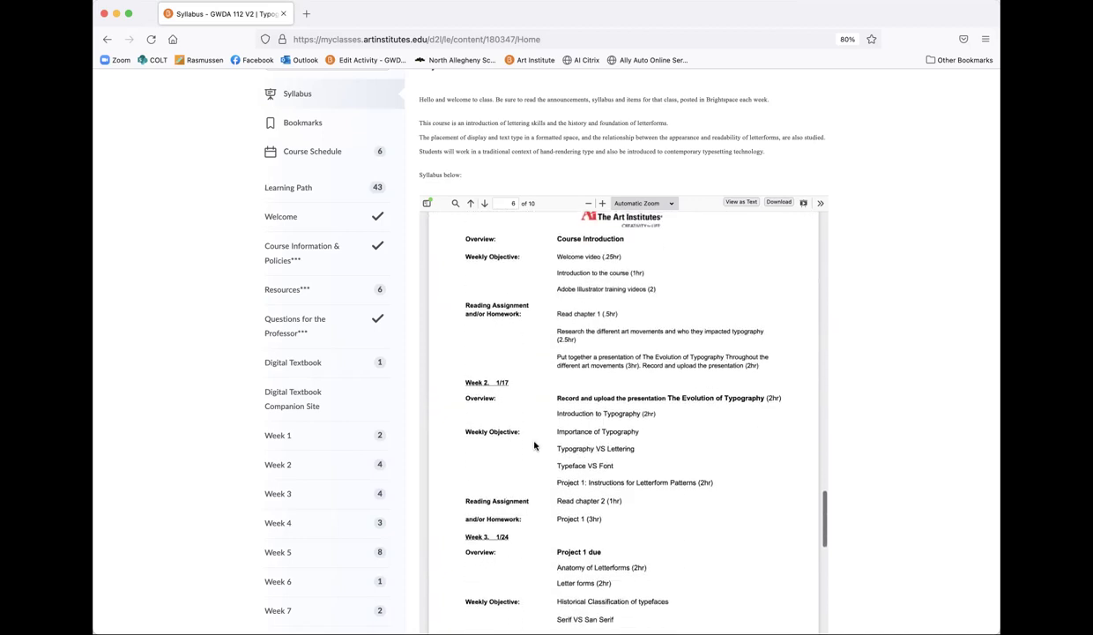
{"action": "scroll", "coordinate": [534, 446], "scroll_direction": "down", "scroll_amount": 1}
{"action": "scroll", "coordinate": [608, 497], "scroll_direction": "down", "scroll_amount": 1}
{"action": "scroll", "coordinate": [587, 494], "scroll_direction": "down", "scroll_amount": 2}
{"action": "scroll", "coordinate": [587, 492], "scroll_direction": "down", "scroll_amount": 1}
{"action": "scroll", "coordinate": [587, 492], "scroll_direction": "down", "scroll_amount": 7}
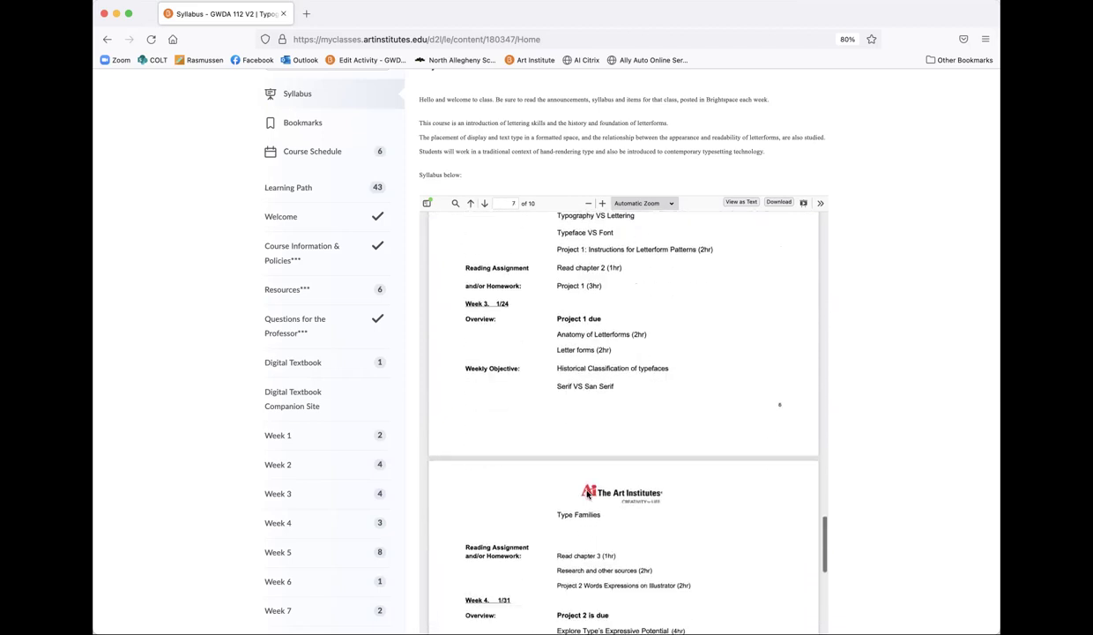
{"action": "scroll", "coordinate": [587, 493], "scroll_direction": "down", "scroll_amount": 15}
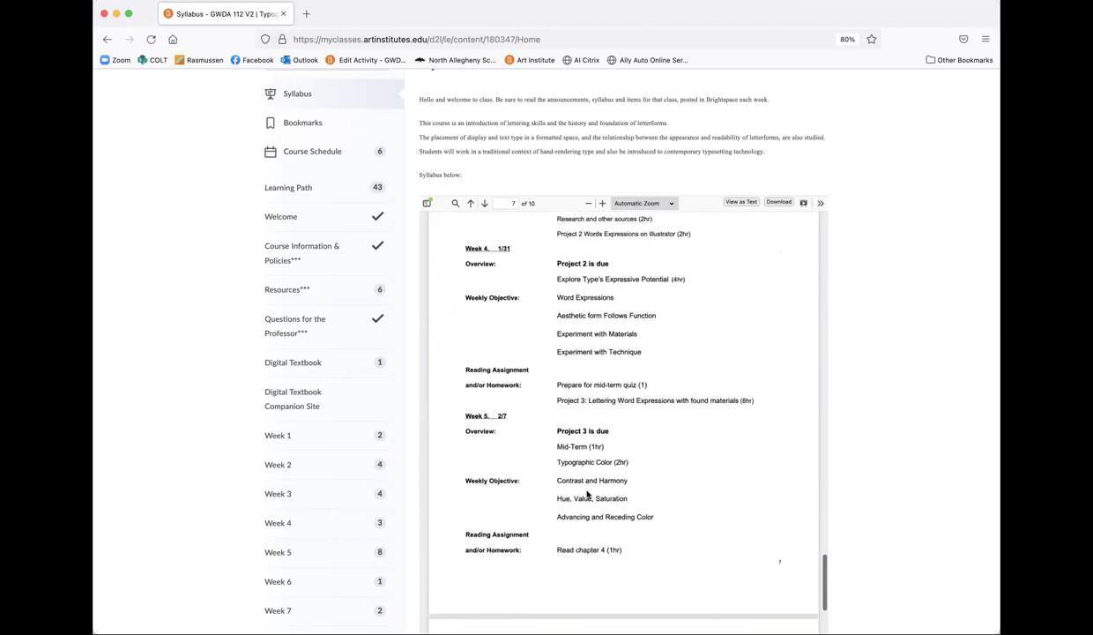
{"action": "scroll", "coordinate": [587, 494], "scroll_direction": "down", "scroll_amount": 20}
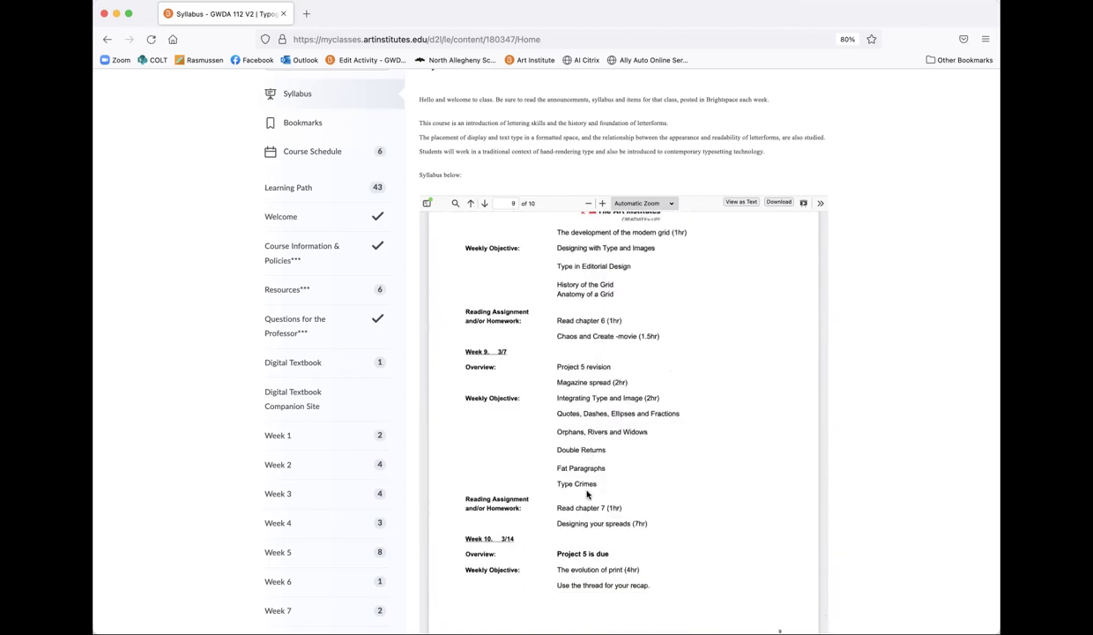
{"action": "scroll", "coordinate": [587, 494], "scroll_direction": "down", "scroll_amount": 20}
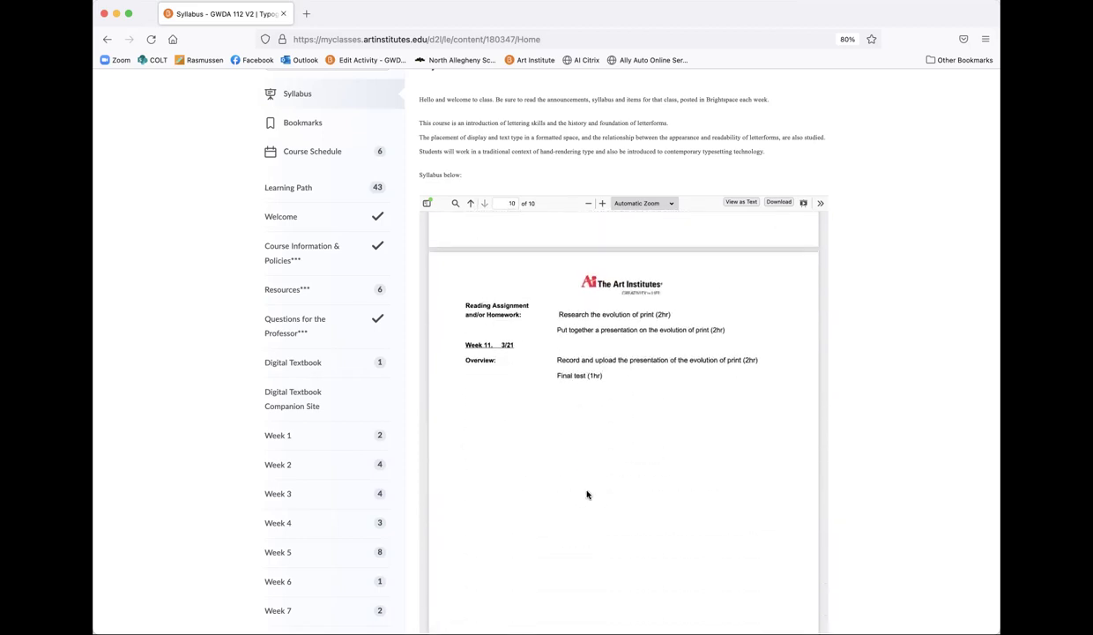
{"action": "scroll", "coordinate": [588, 494], "scroll_direction": "down", "scroll_amount": 2}
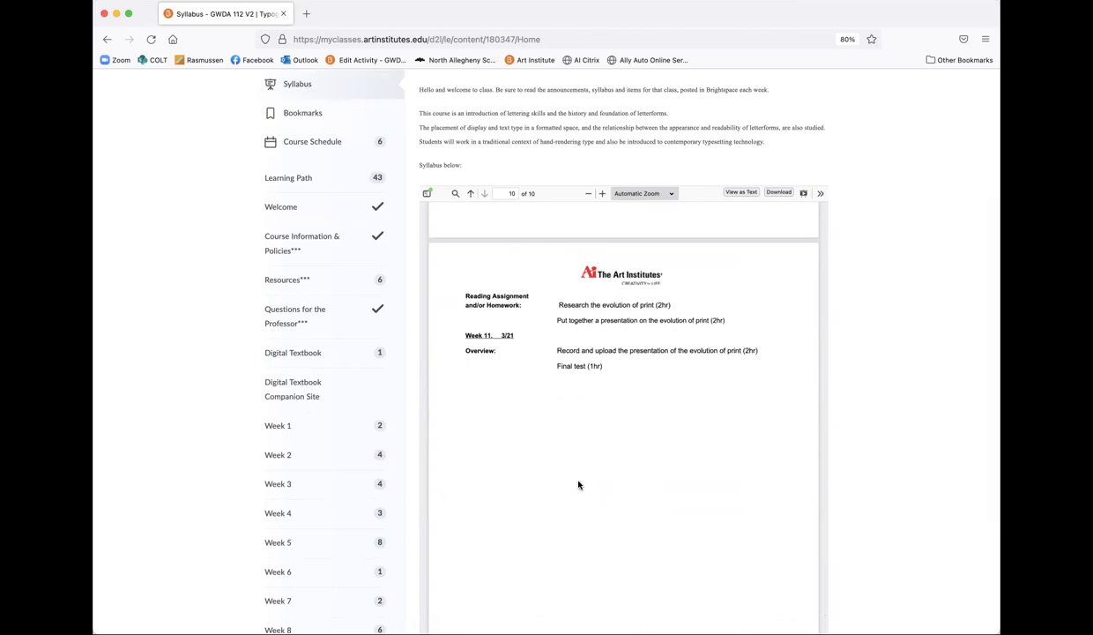
{"action": "scroll", "coordinate": [298, 245], "scroll_direction": "up", "scroll_amount": 3}
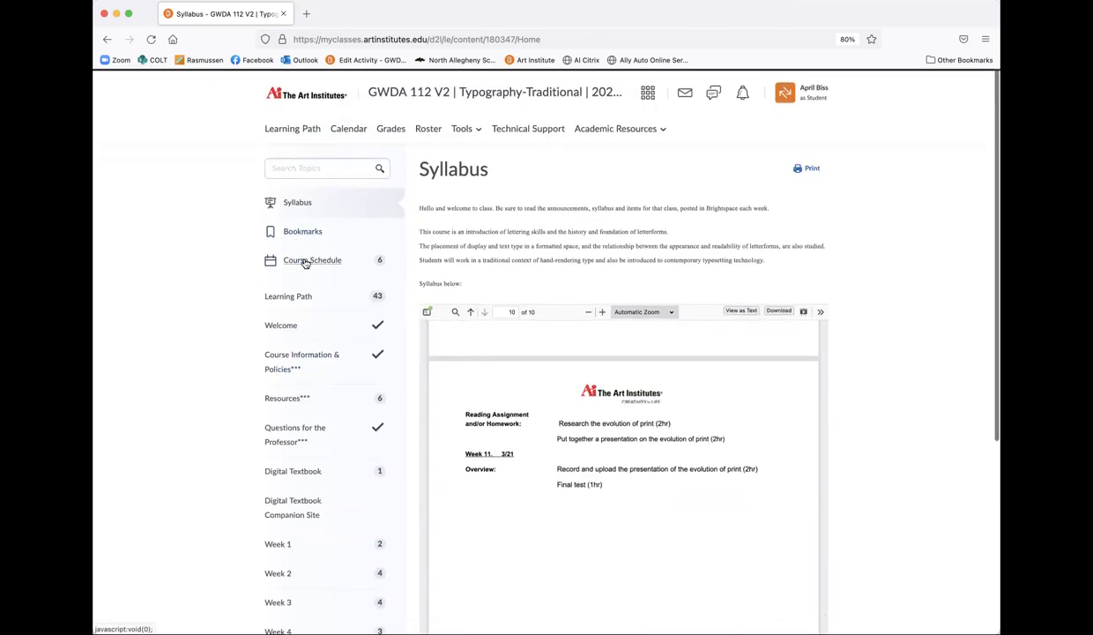
Step: Open the Course Schedule and look over the full schedule
{"action": "left_click", "coordinate": [304, 261]}
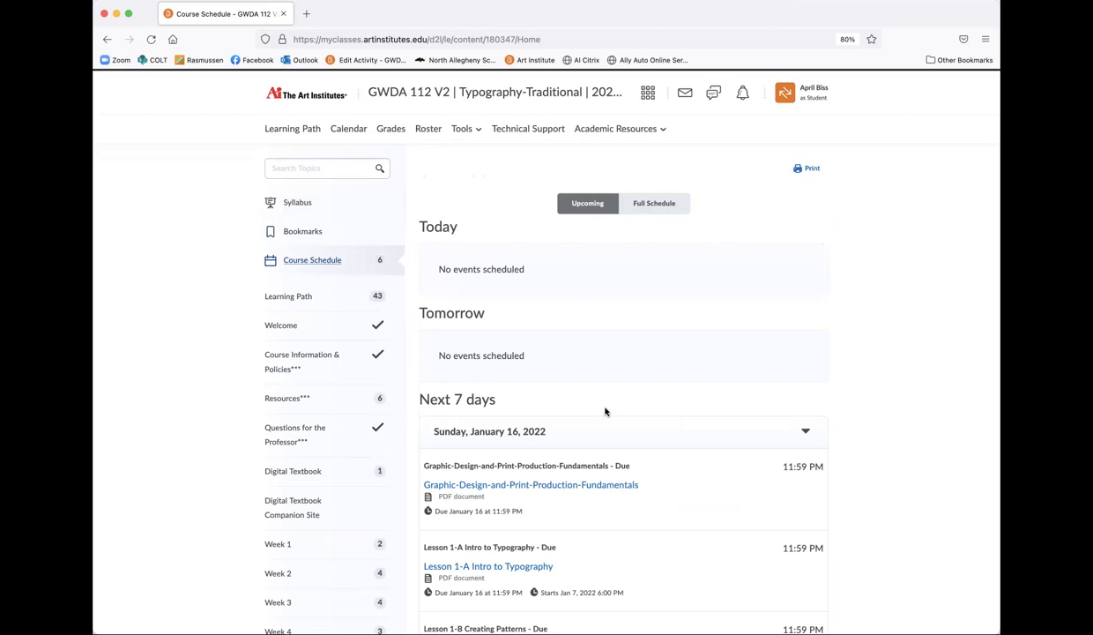
{"action": "left_click", "coordinate": [572, 207]}
{"action": "left_click", "coordinate": [651, 206]}
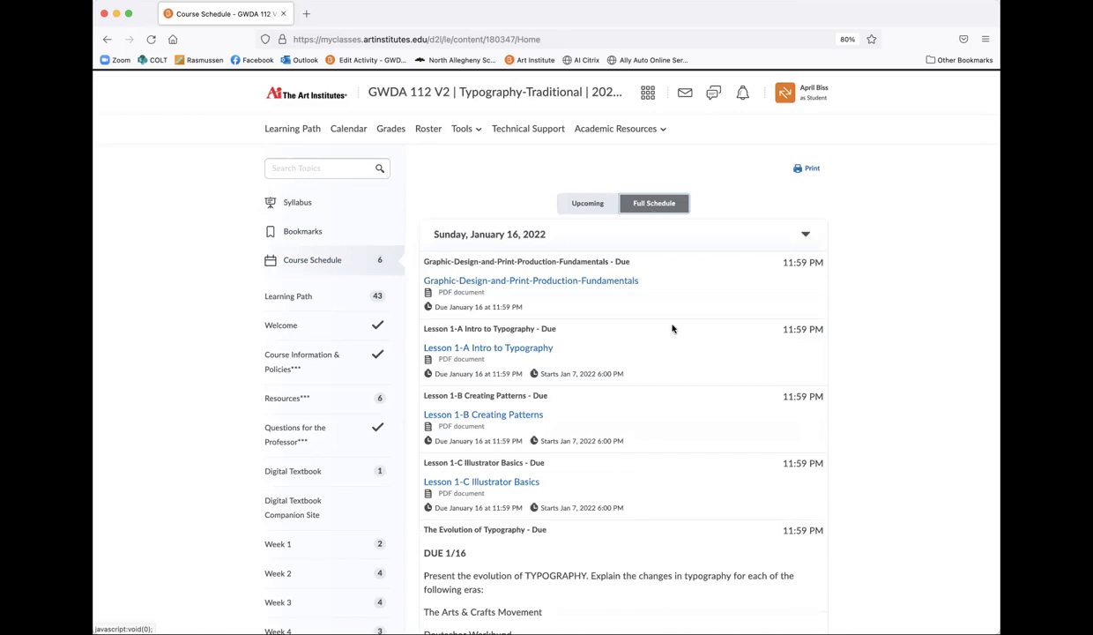
{"action": "scroll", "coordinate": [674, 328], "scroll_direction": "down", "scroll_amount": 10}
{"action": "scroll", "coordinate": [672, 328], "scroll_direction": "up", "scroll_amount": 10}
Step: Switch to upcoming events and scroll through the items due January 16, 2022
{"action": "left_click", "coordinate": [591, 205]}
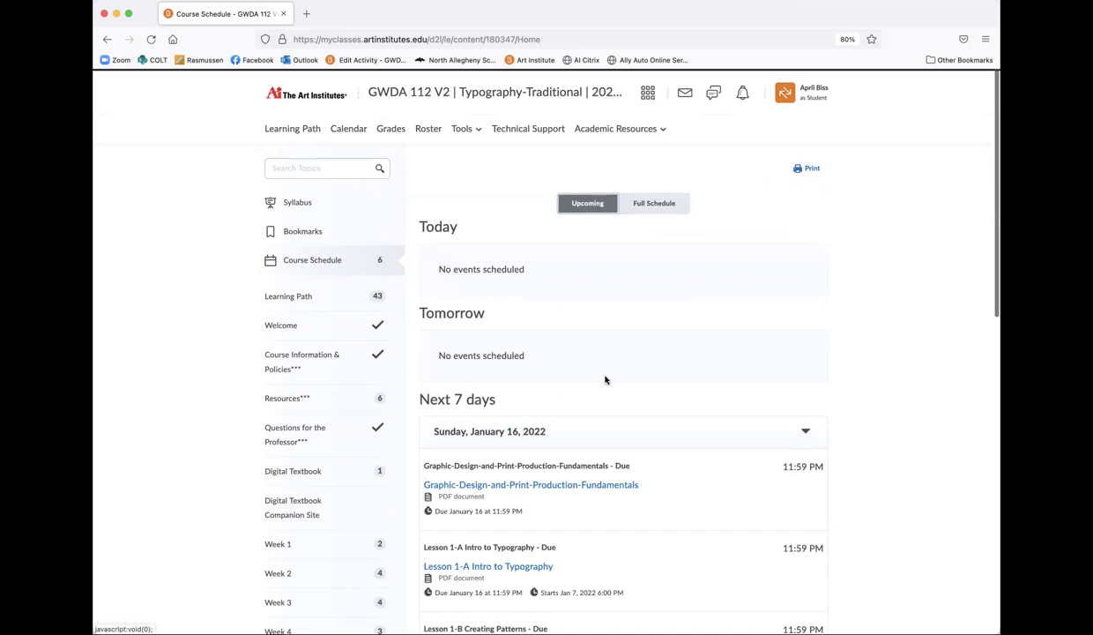
{"action": "scroll", "coordinate": [605, 379], "scroll_direction": "down", "scroll_amount": 3}
{"action": "scroll", "coordinate": [605, 379], "scroll_direction": "down", "scroll_amount": 1}
{"action": "scroll", "coordinate": [619, 490], "scroll_direction": "down", "scroll_amount": 5}
{"action": "scroll", "coordinate": [620, 491], "scroll_direction": "down", "scroll_amount": 5}
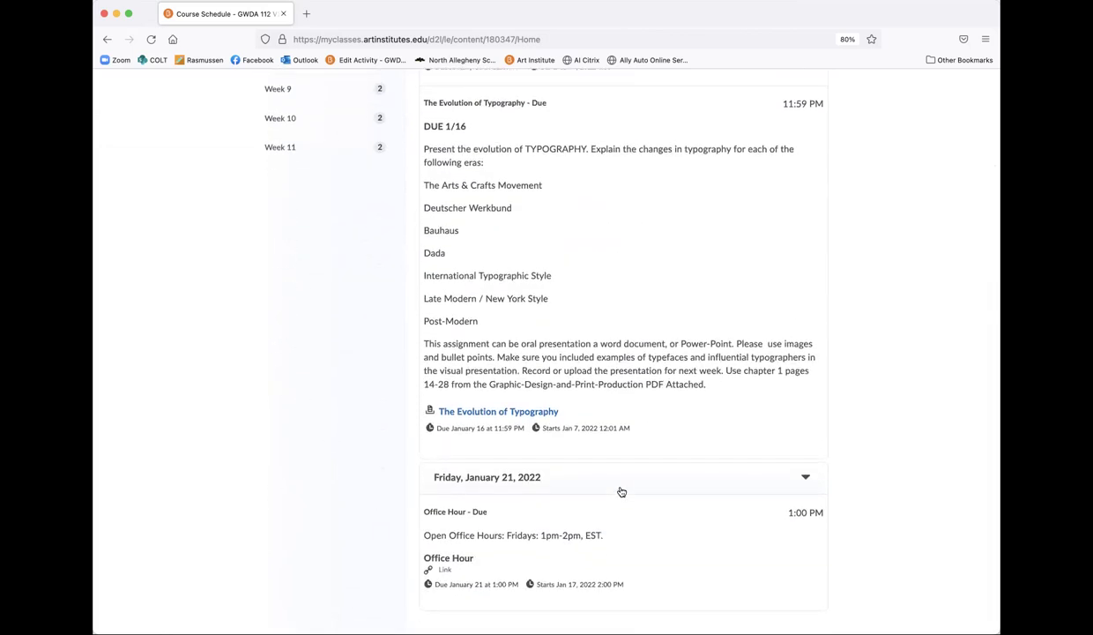
{"action": "scroll", "coordinate": [621, 491], "scroll_direction": "up", "scroll_amount": 15}
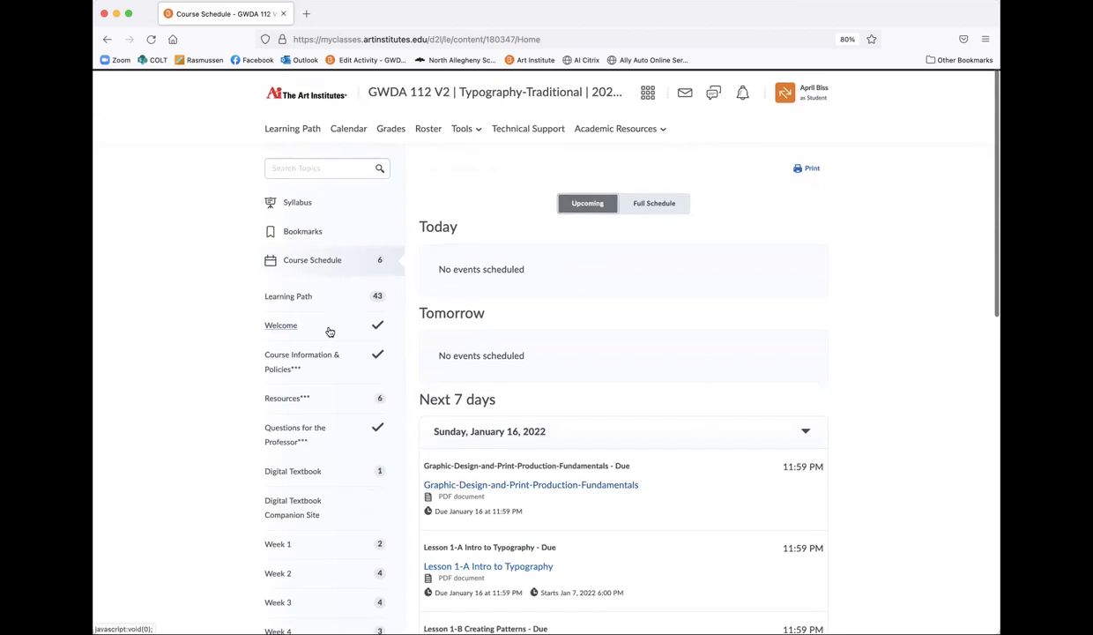
Step: Open the Welcome! topic from the Learning Path overview
{"action": "left_click", "coordinate": [296, 305]}
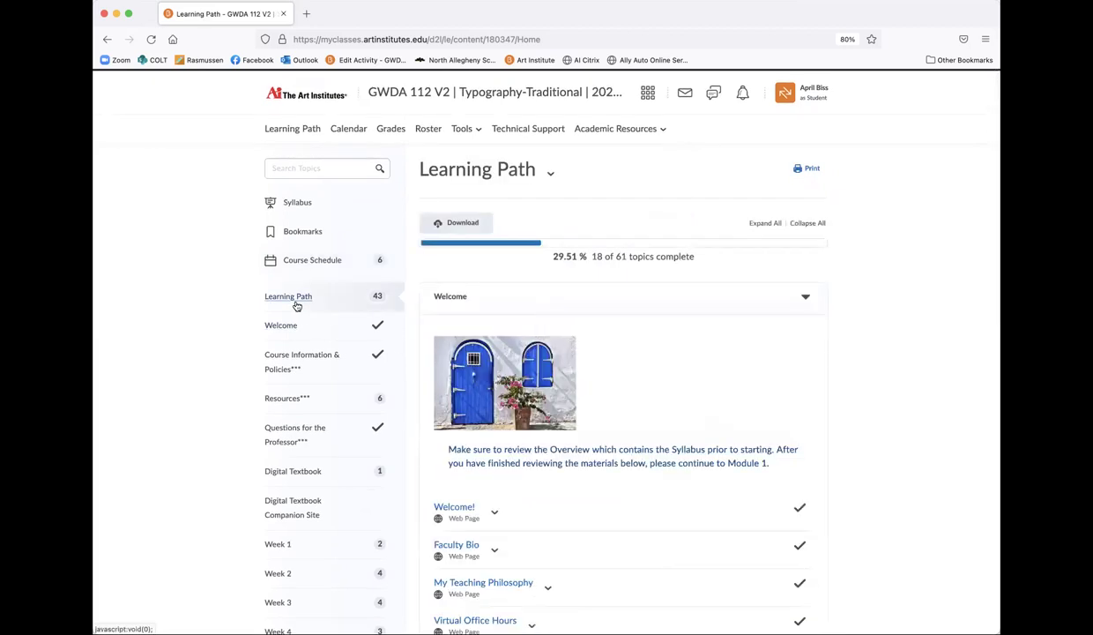
{"action": "scroll", "coordinate": [715, 383], "scroll_direction": "down", "scroll_amount": 5}
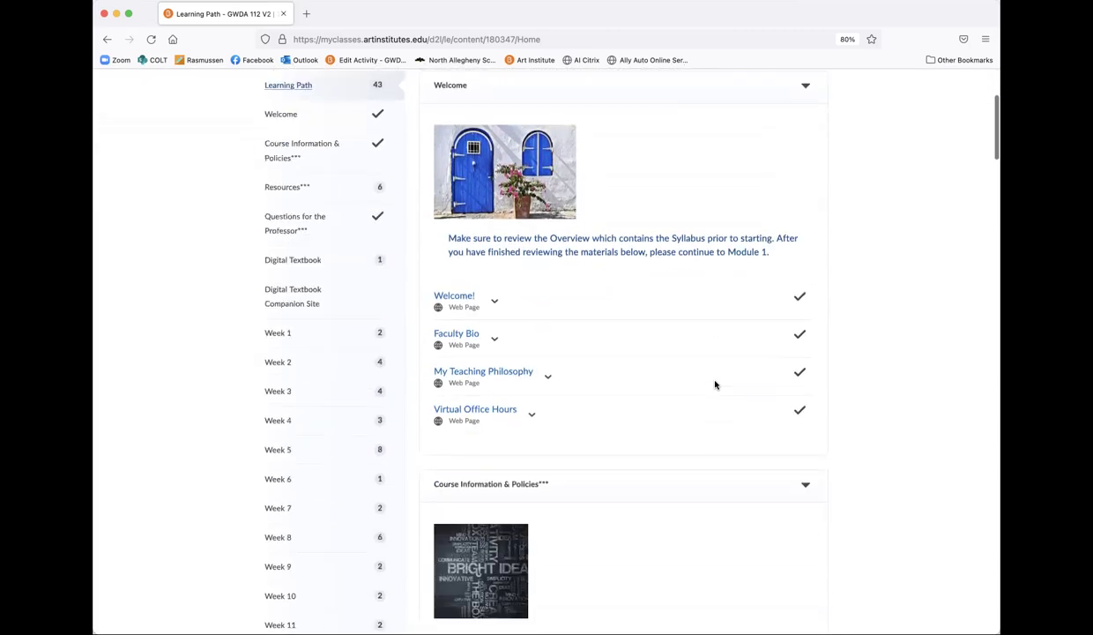
{"action": "scroll", "coordinate": [716, 382], "scroll_direction": "down", "scroll_amount": 1}
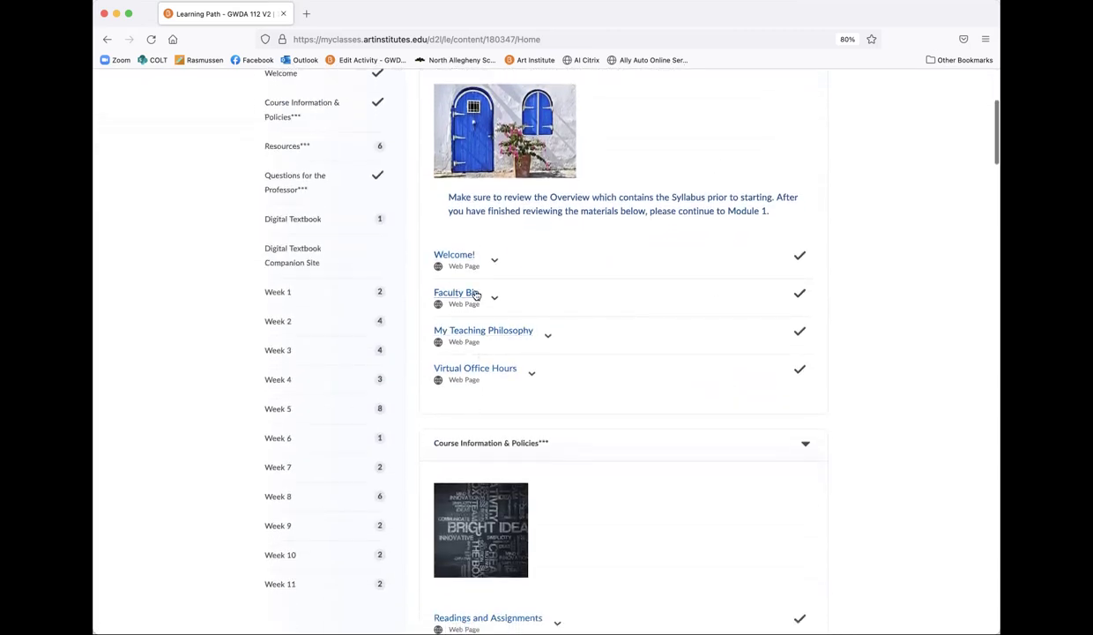
{"action": "left_click", "coordinate": [463, 264]}
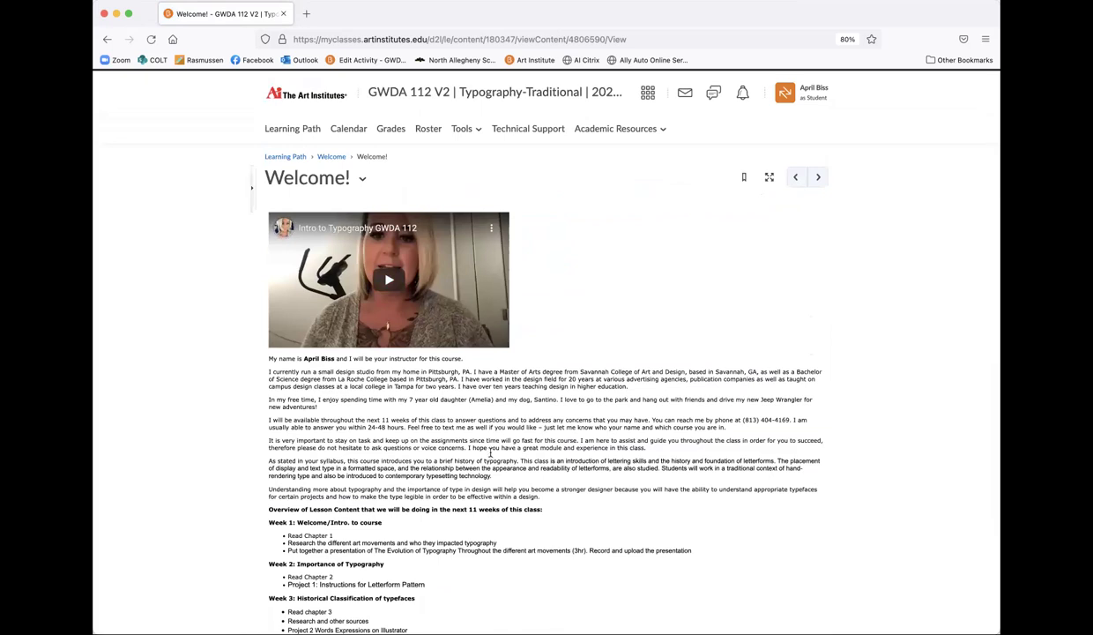
Step: Scroll to the bottom of the Welcome page and follow the instructor's Behance link
{"action": "scroll", "coordinate": [491, 456], "scroll_direction": "down", "scroll_amount": 2}
{"action": "scroll", "coordinate": [491, 455], "scroll_direction": "down", "scroll_amount": 1}
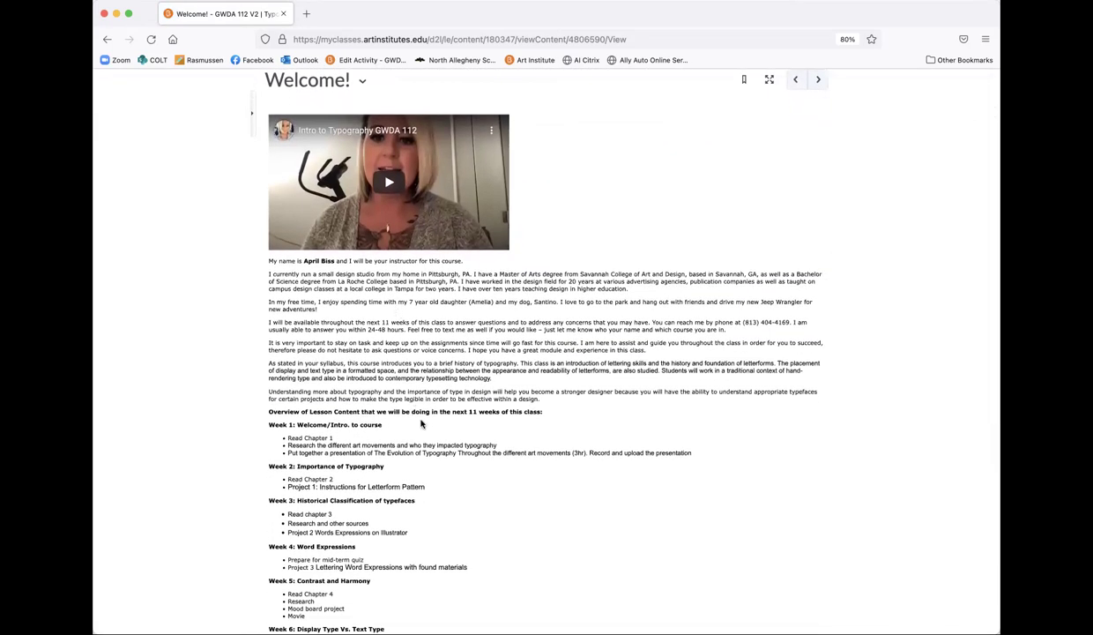
{"action": "scroll", "coordinate": [420, 424], "scroll_direction": "down", "scroll_amount": 3}
{"action": "scroll", "coordinate": [421, 424], "scroll_direction": "down", "scroll_amount": 1}
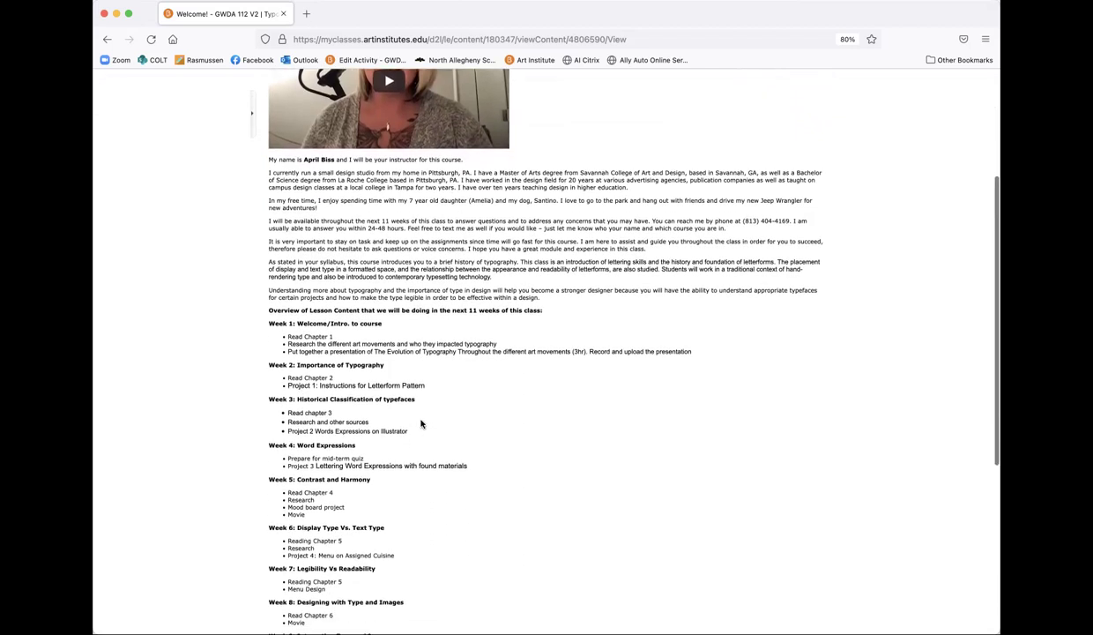
{"action": "scroll", "coordinate": [421, 424], "scroll_direction": "down", "scroll_amount": 1}
{"action": "scroll", "coordinate": [421, 424], "scroll_direction": "down", "scroll_amount": 4}
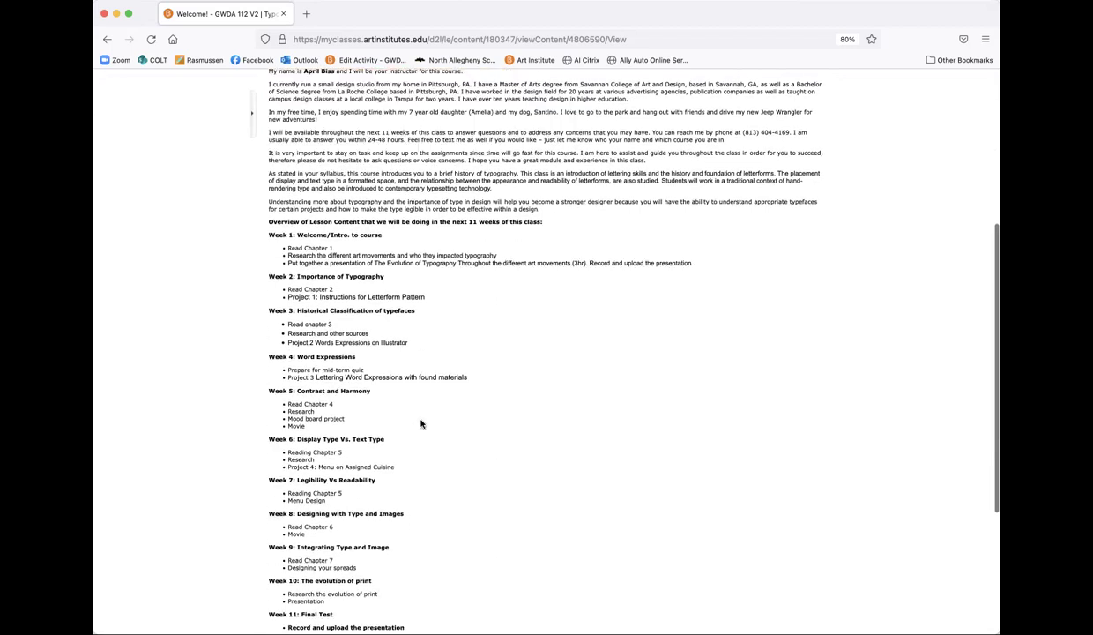
{"action": "scroll", "coordinate": [420, 421], "scroll_direction": "down", "scroll_amount": 5}
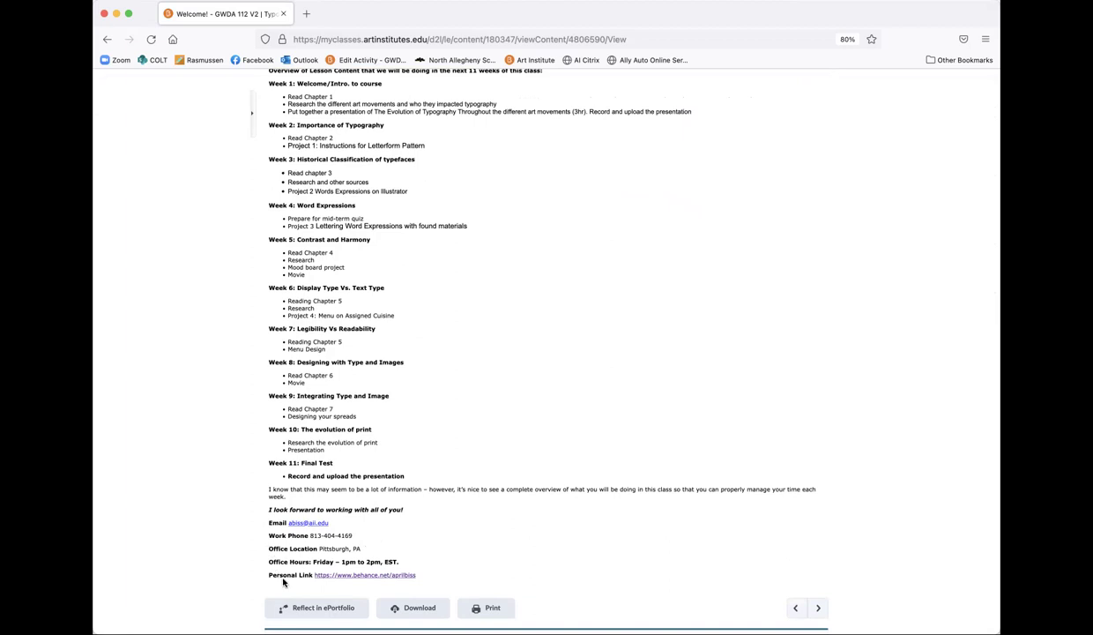
{"action": "left_click", "coordinate": [390, 575]}
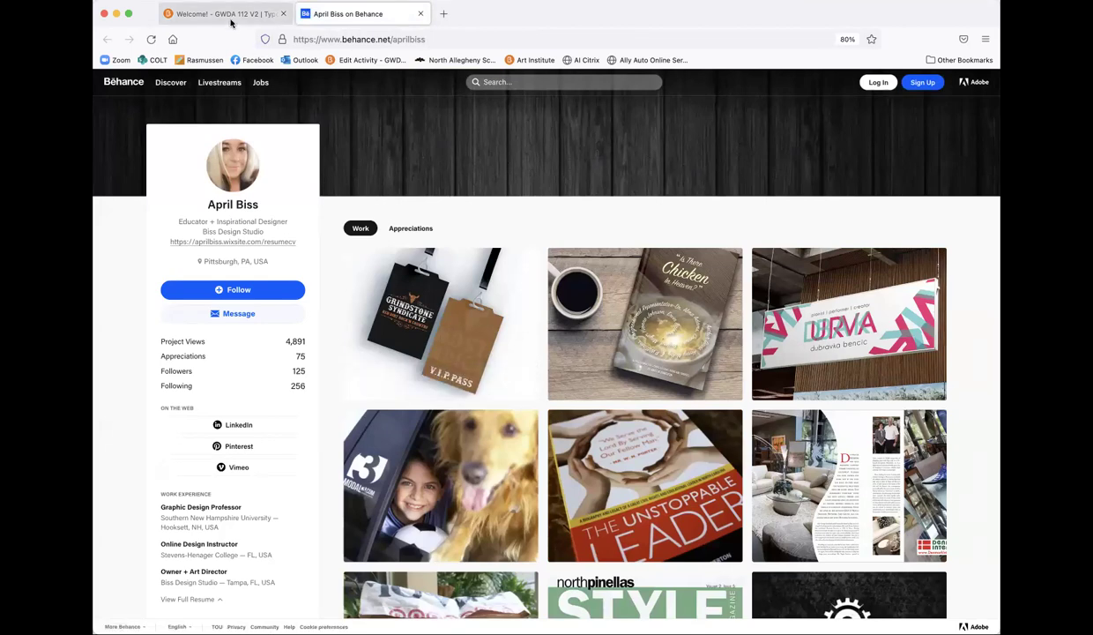
Step: Scroll the Behance project grid, then switch back to the Brightspace Welcome! tab
{"action": "scroll", "coordinate": [465, 316], "scroll_direction": "down", "scroll_amount": 5}
{"action": "left_click", "coordinate": [166, 16]}
{"action": "scroll", "coordinate": [234, 305], "scroll_direction": "up", "scroll_amount": 20}
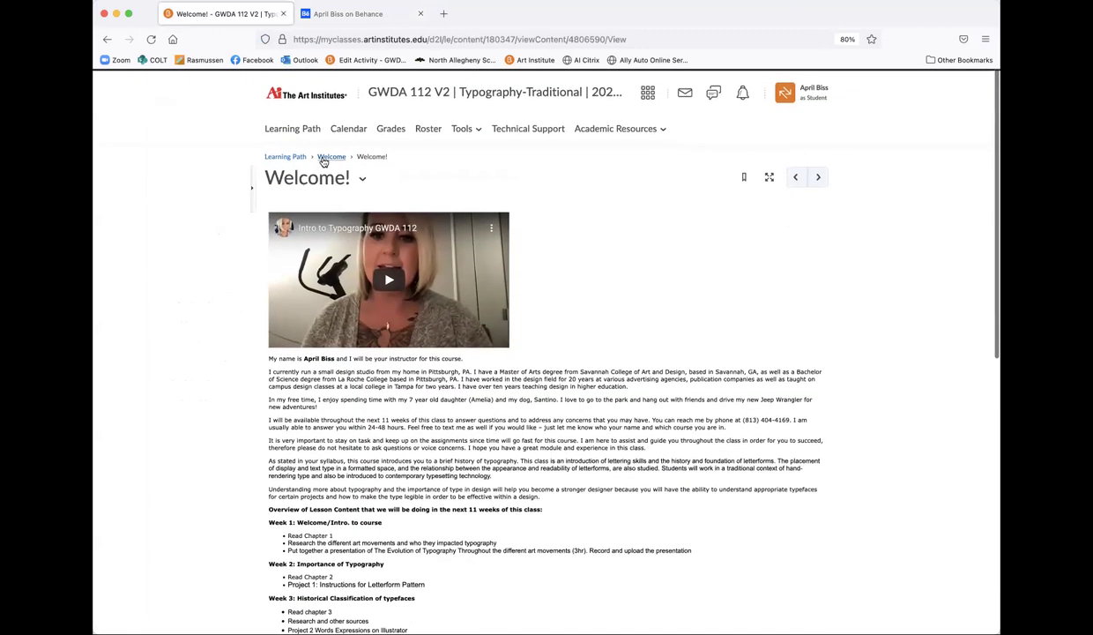
Step: Go up to the Welcome module and read through the Faculty Bio topic
{"action": "left_click", "coordinate": [326, 157]}
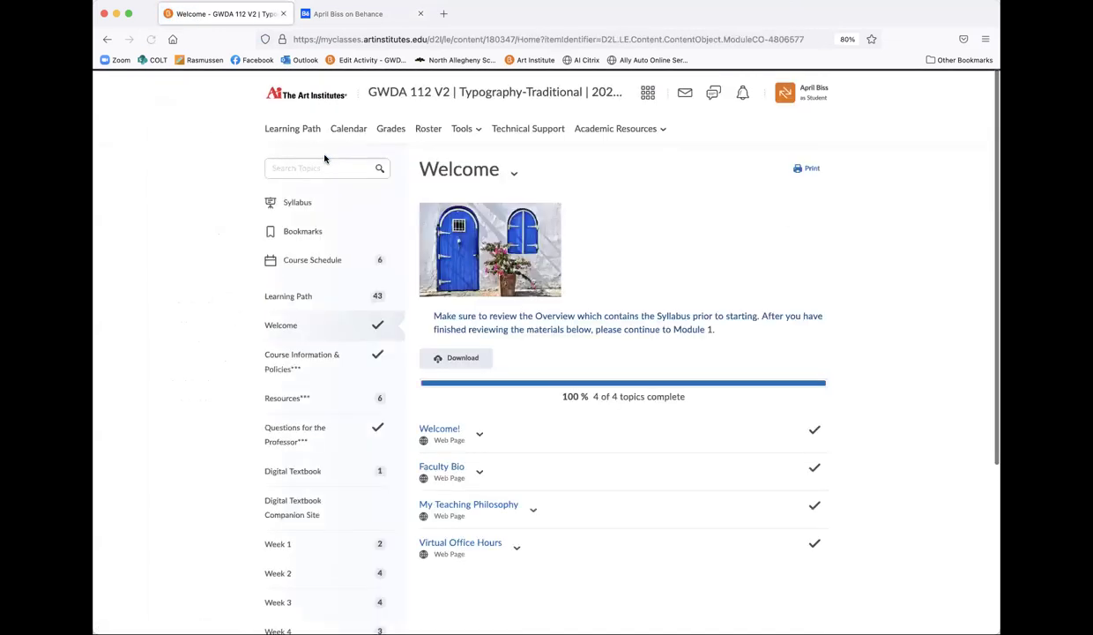
{"action": "scroll", "coordinate": [512, 551], "scroll_direction": "down", "scroll_amount": 2}
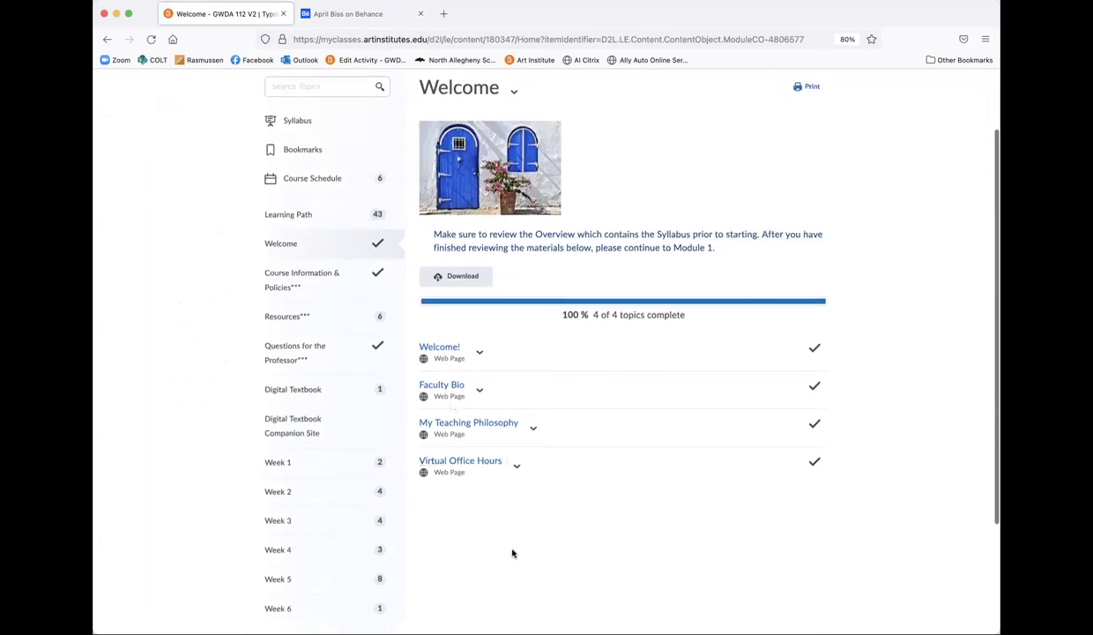
{"action": "left_click", "coordinate": [445, 384]}
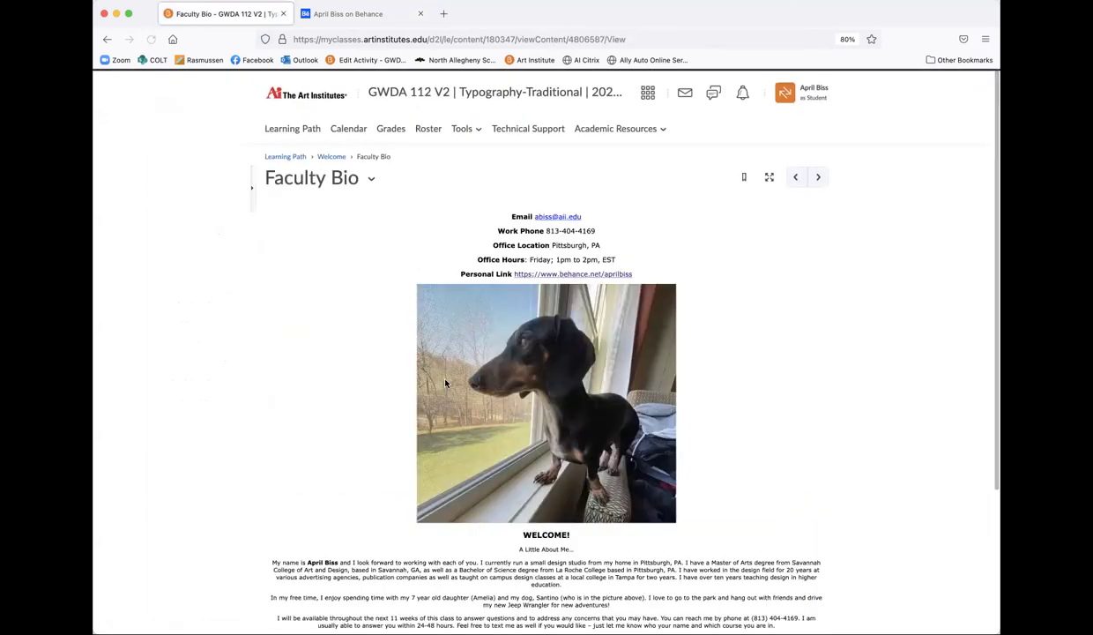
{"action": "scroll", "coordinate": [445, 382], "scroll_direction": "down", "scroll_amount": 3}
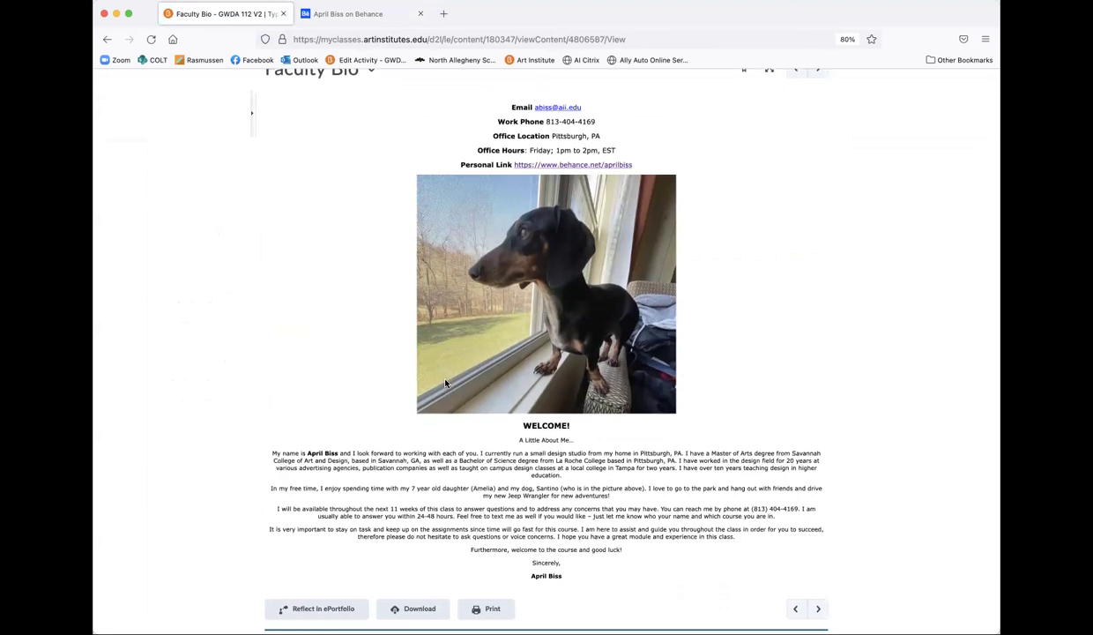
{"action": "scroll", "coordinate": [445, 382], "scroll_direction": "down", "scroll_amount": 2}
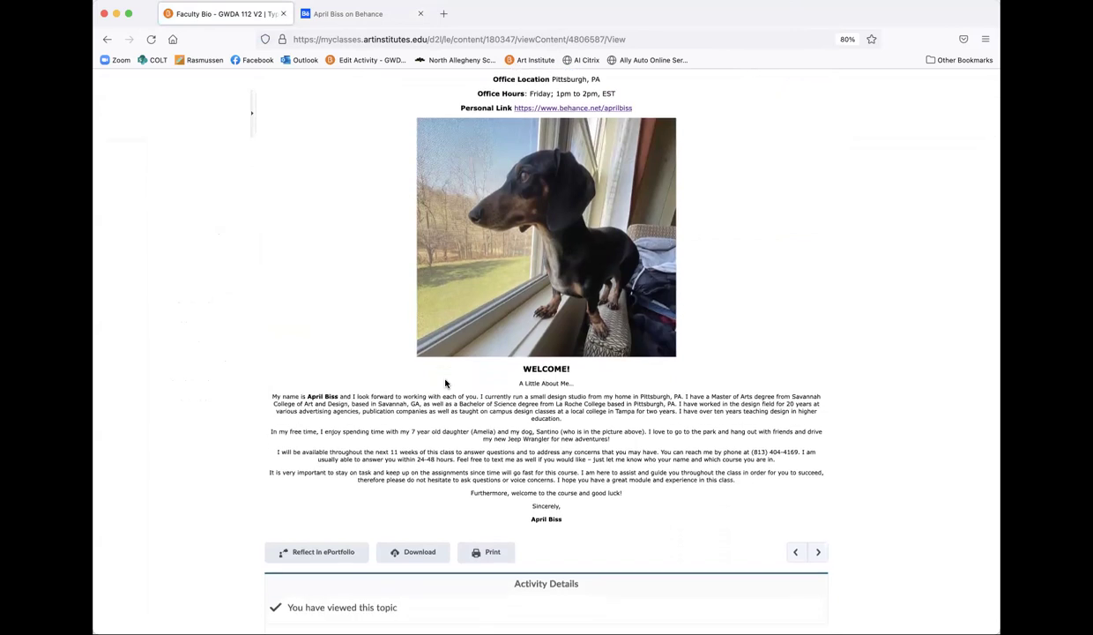
{"action": "scroll", "coordinate": [445, 382], "scroll_direction": "down", "scroll_amount": 1}
{"action": "scroll", "coordinate": [446, 382], "scroll_direction": "up", "scroll_amount": 6}
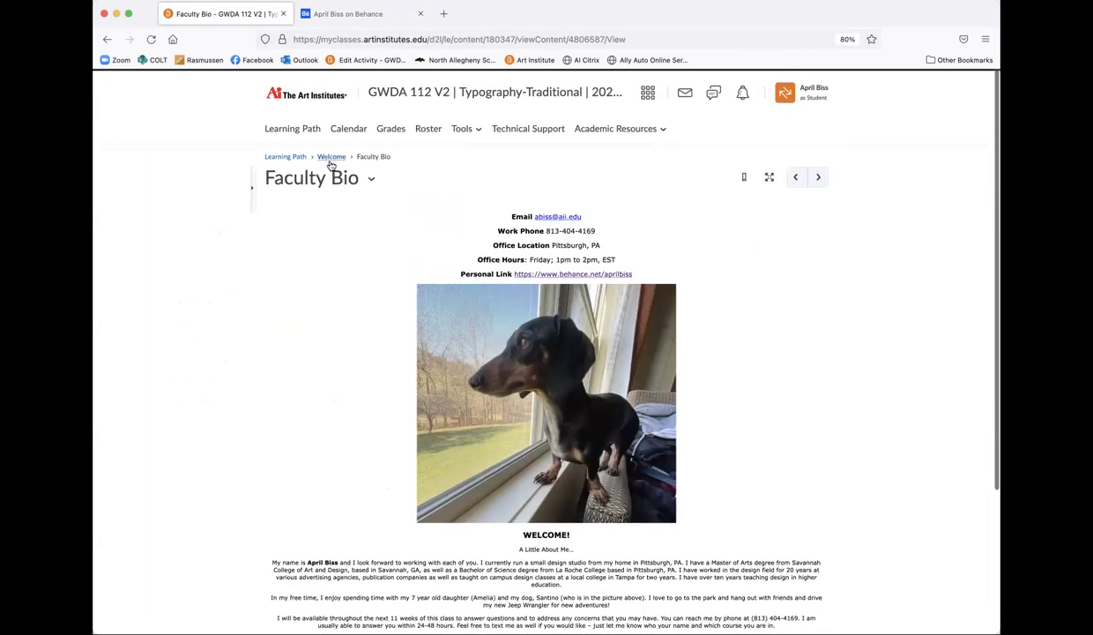
Step: Return to the Welcome module and open the Virtual Office Hours topic
{"action": "left_click", "coordinate": [331, 157]}
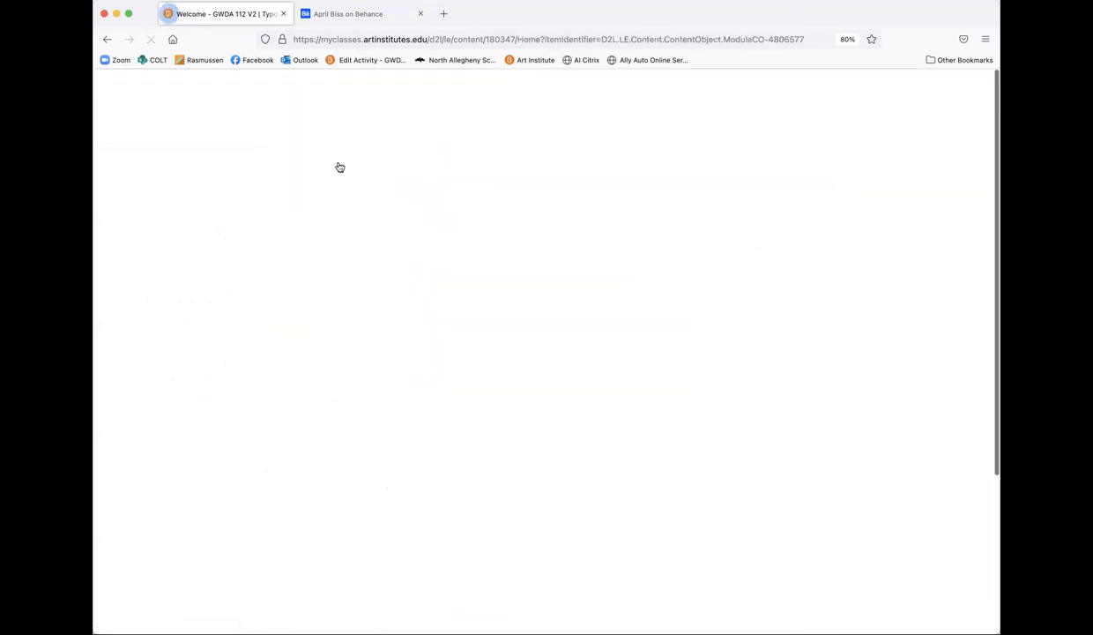
{"action": "scroll", "coordinate": [477, 560], "scroll_direction": "down", "scroll_amount": 3}
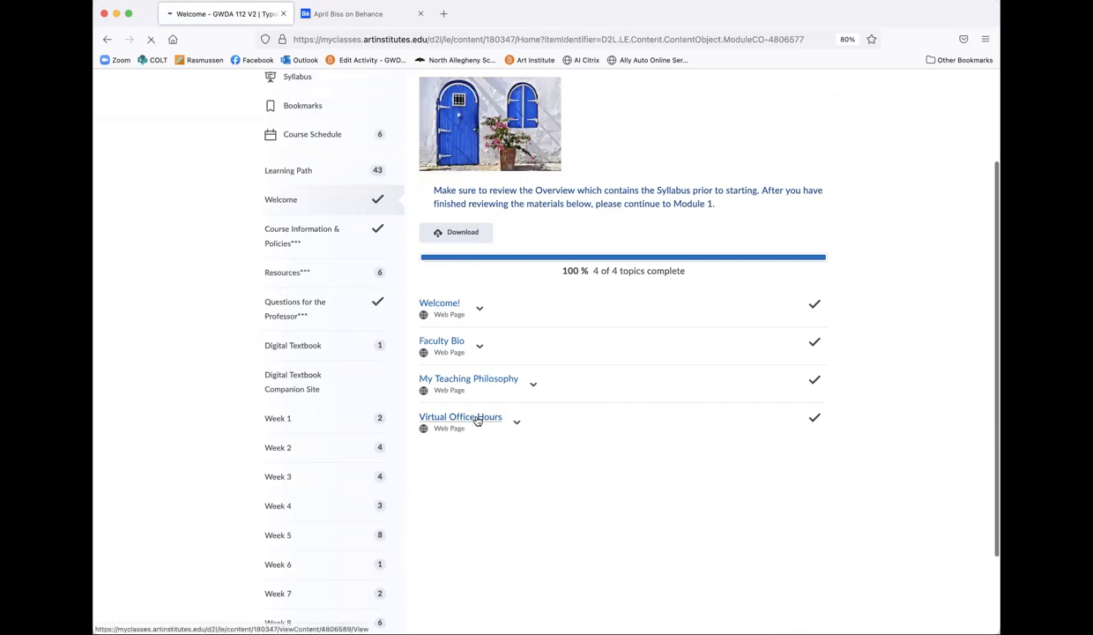
{"action": "left_click", "coordinate": [476, 419]}
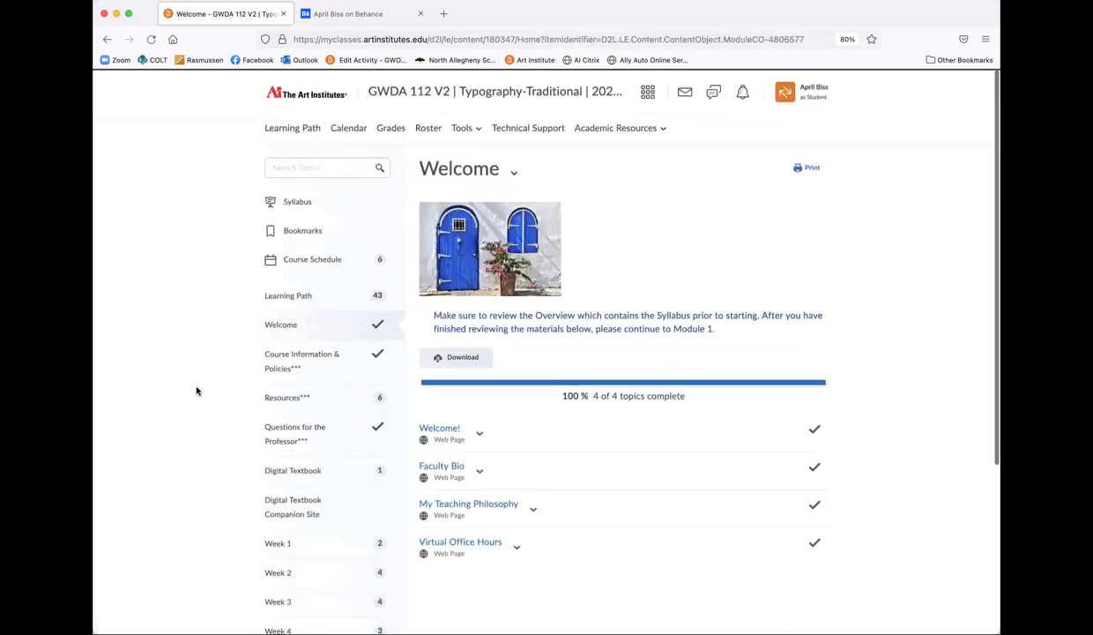
{"action": "scroll", "coordinate": [195, 386], "scroll_direction": "down", "scroll_amount": 3}
Step: Open Readings and Assignments in Course Information & Policies and highlight the freestyle paragraph sentence
{"action": "left_click", "coordinate": [285, 250]}
{"action": "left_click", "coordinate": [285, 214]}
{"action": "scroll", "coordinate": [458, 441], "scroll_direction": "down", "scroll_amount": 1}
{"action": "left_click", "coordinate": [283, 214]}
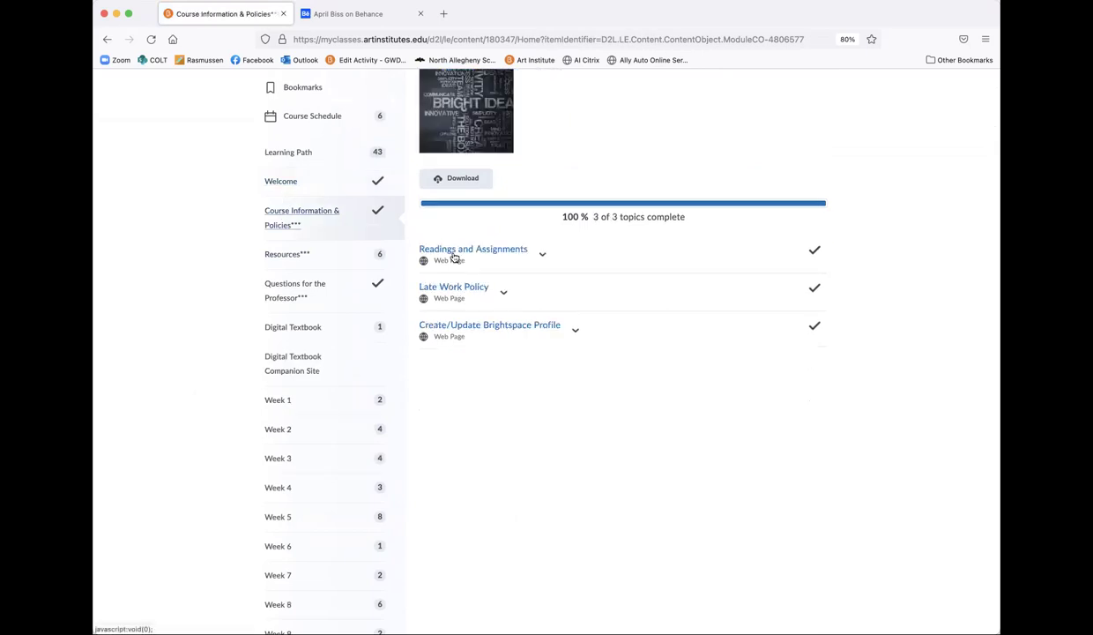
{"action": "left_click", "coordinate": [499, 251]}
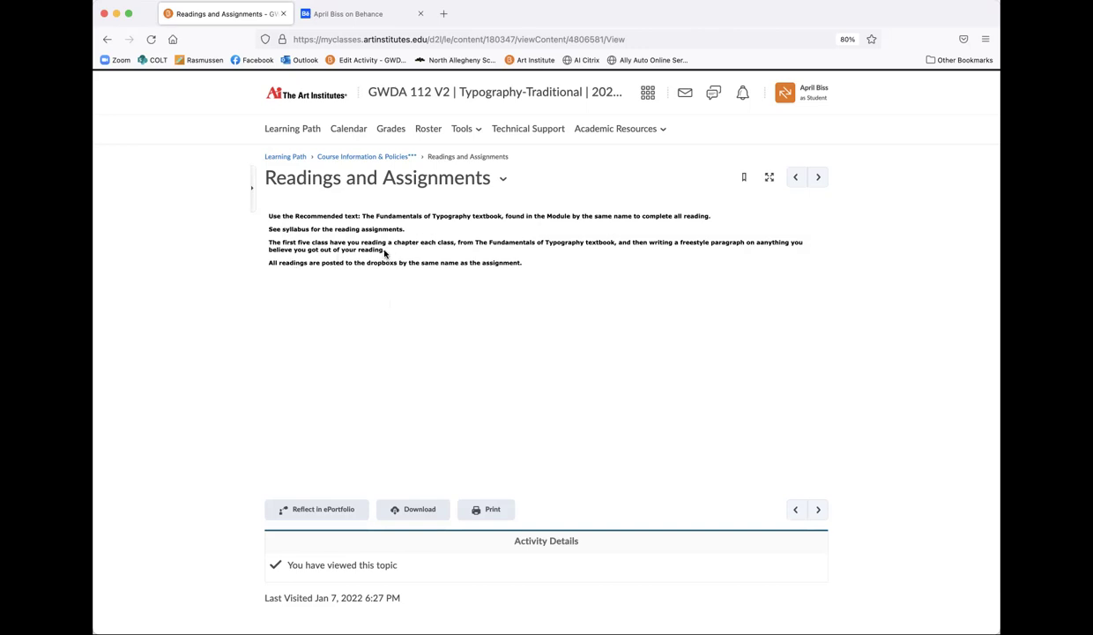
{"action": "left_click_drag", "start_coordinate": [385, 253], "coordinate": [618, 242]}
{"action": "left_click", "coordinate": [588, 266]}
Step: View the Late Work Policy topic, then reopen Course Information & Policies from the Learning Path
{"action": "left_click", "coordinate": [333, 162]}
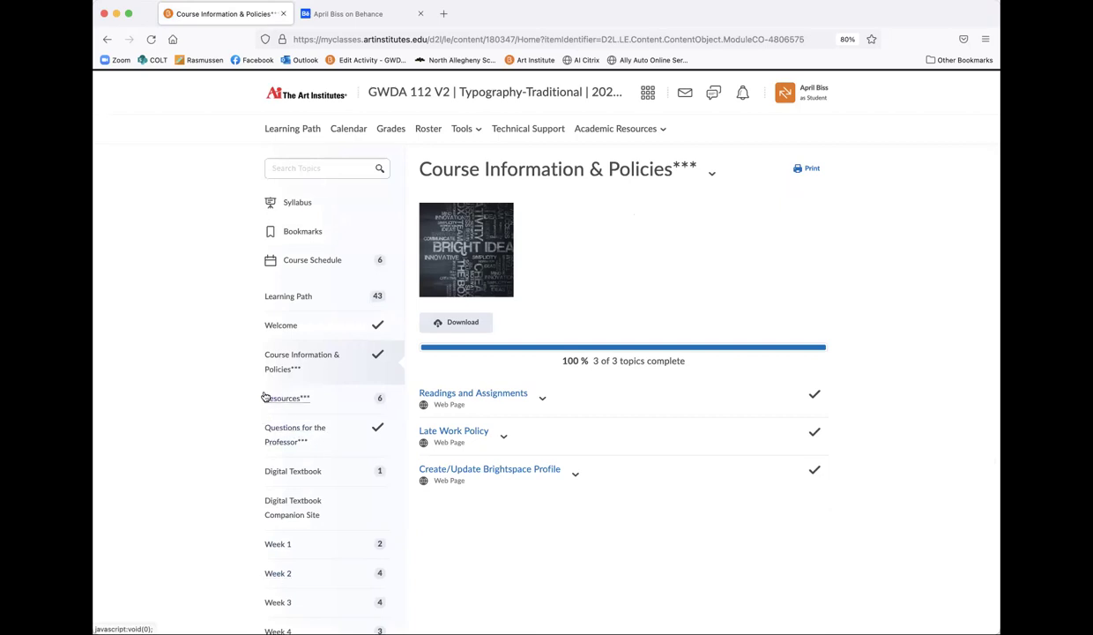
{"action": "scroll", "coordinate": [462, 520], "scroll_direction": "down", "scroll_amount": 3}
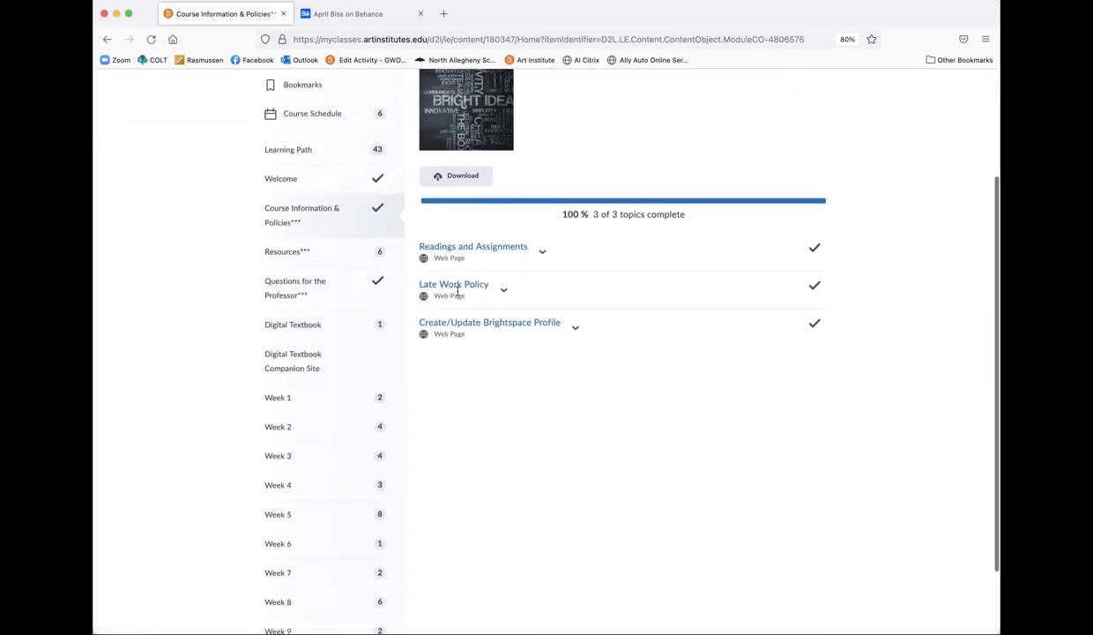
{"action": "left_click", "coordinate": [458, 285]}
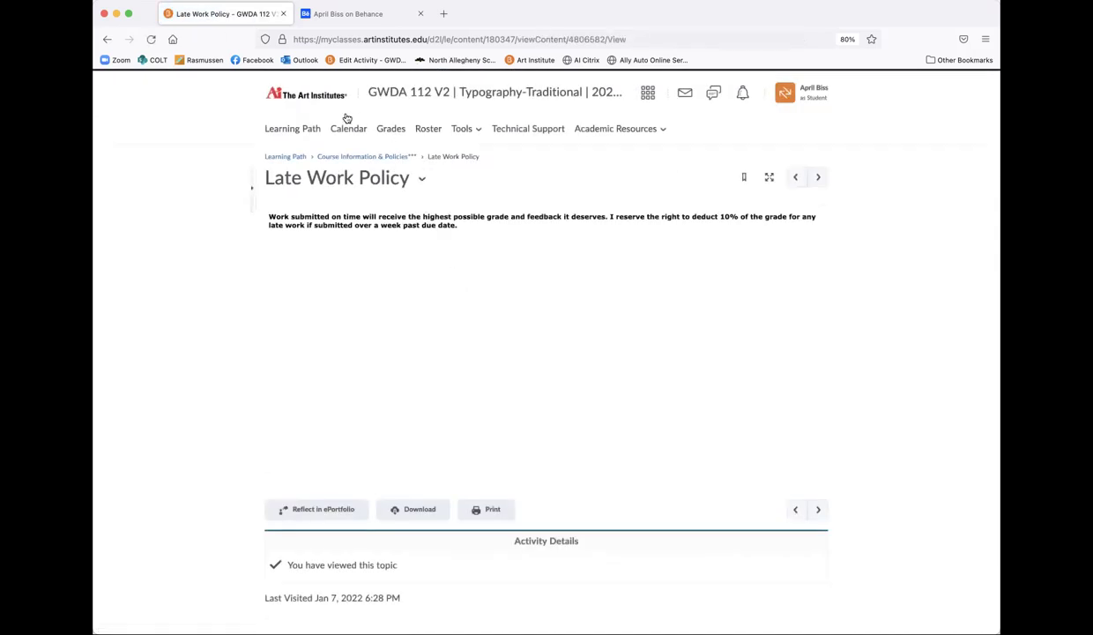
{"action": "left_click", "coordinate": [296, 160]}
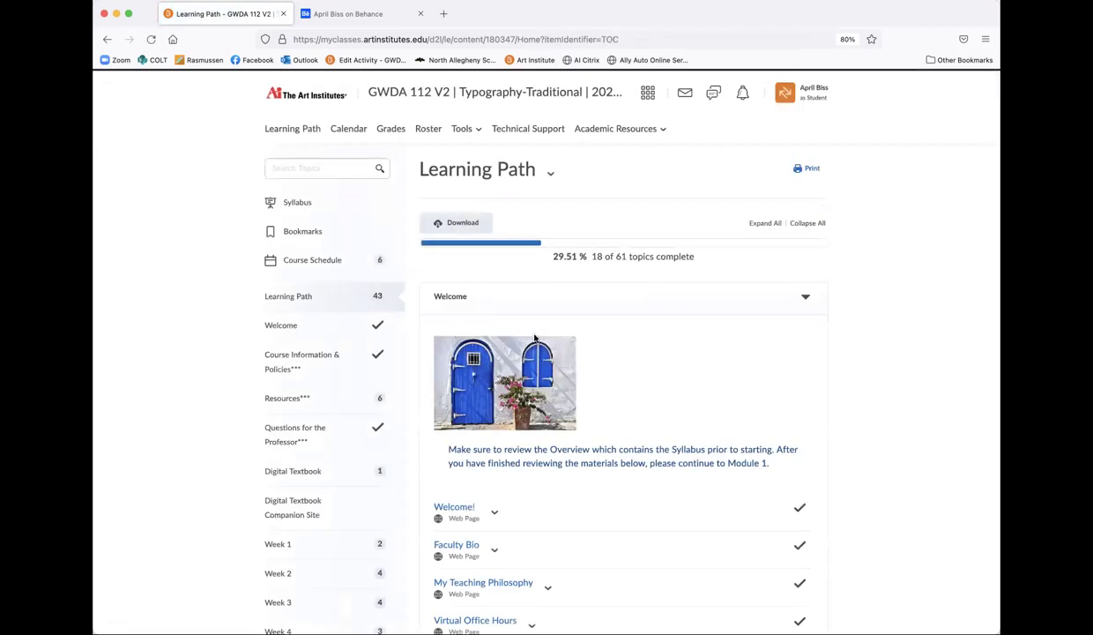
{"action": "scroll", "coordinate": [535, 338], "scroll_direction": "down", "scroll_amount": 4}
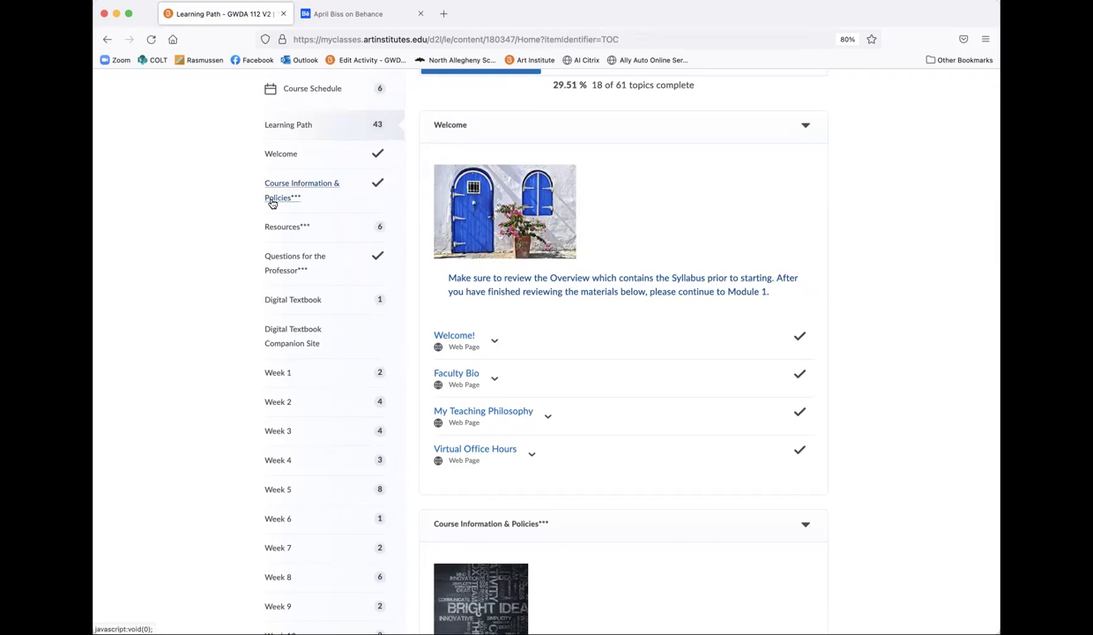
{"action": "left_click", "coordinate": [273, 202]}
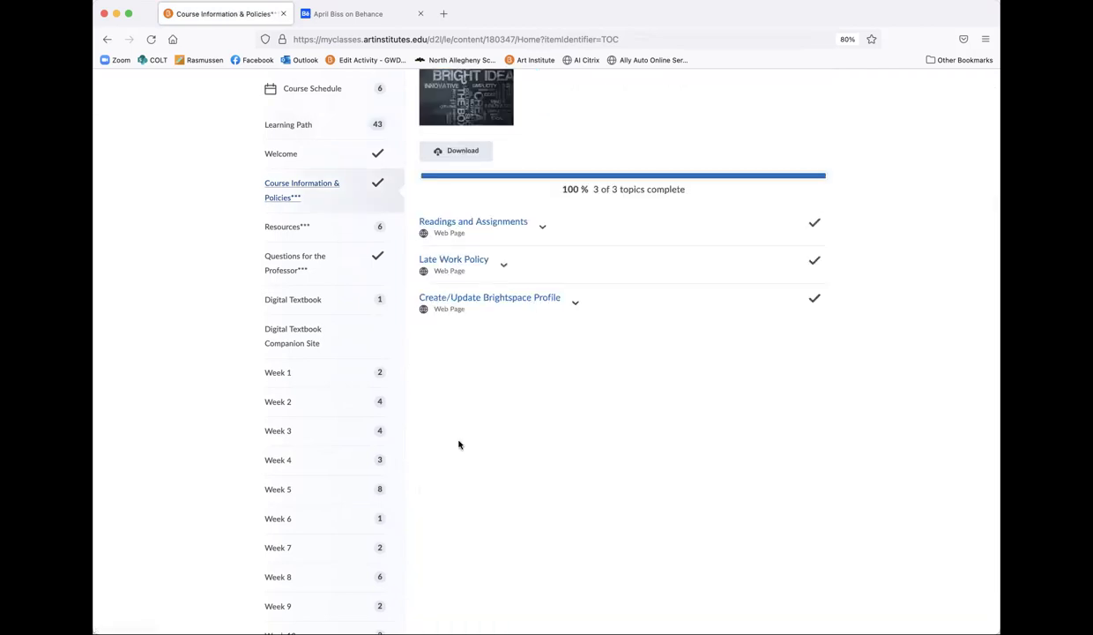
Step: Expand Resources and show only the Learner resources
{"action": "left_click", "coordinate": [275, 229]}
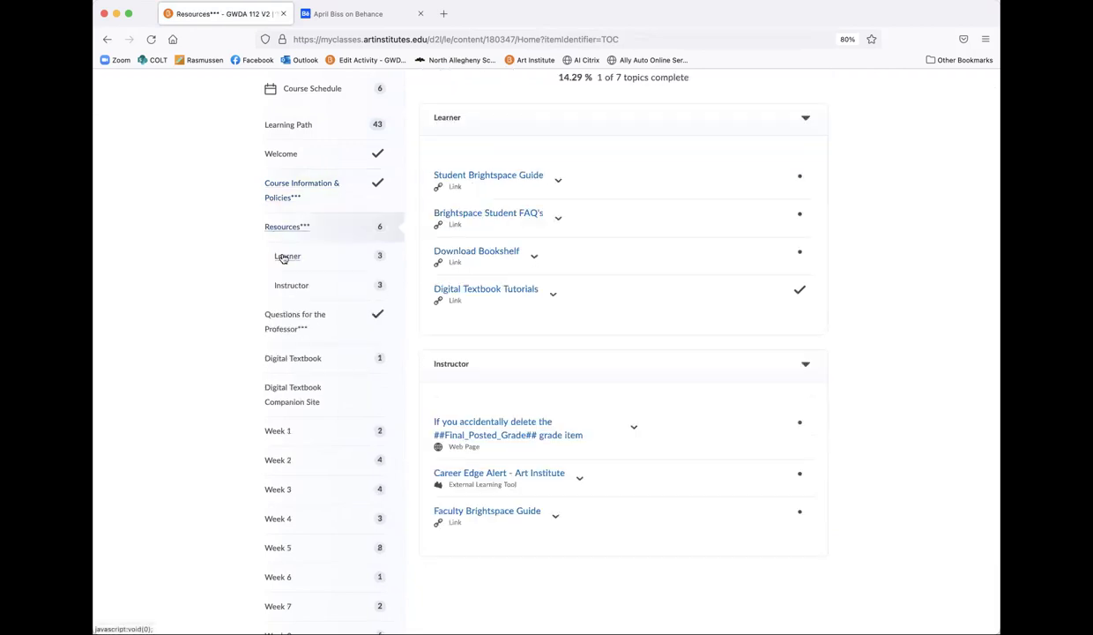
{"action": "left_click", "coordinate": [283, 257]}
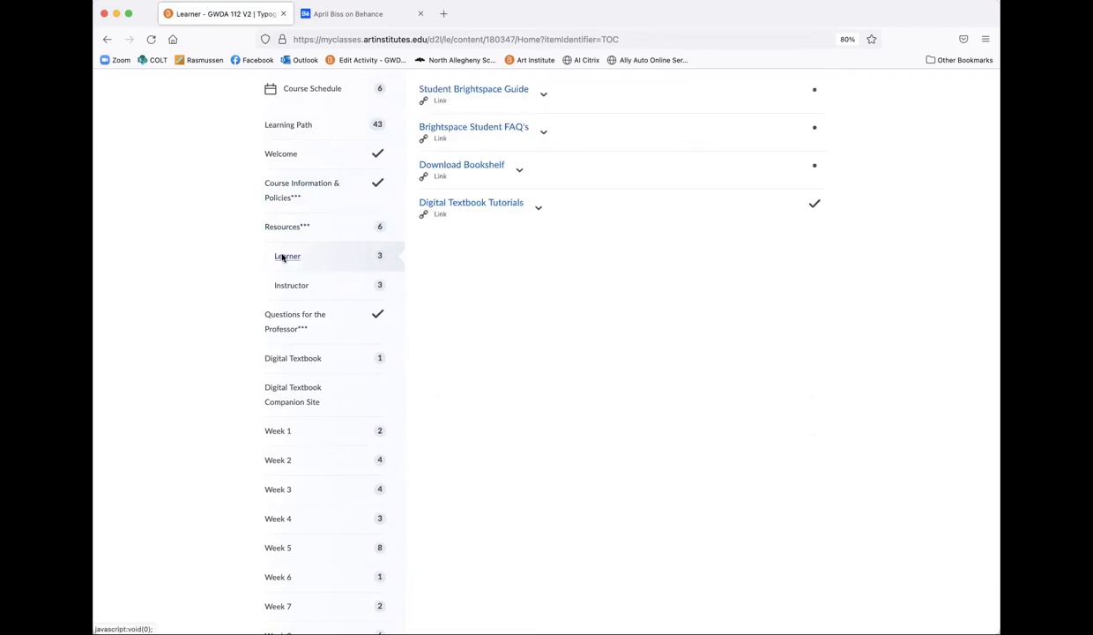
{"action": "scroll", "coordinate": [462, 299], "scroll_direction": "up", "scroll_amount": 2}
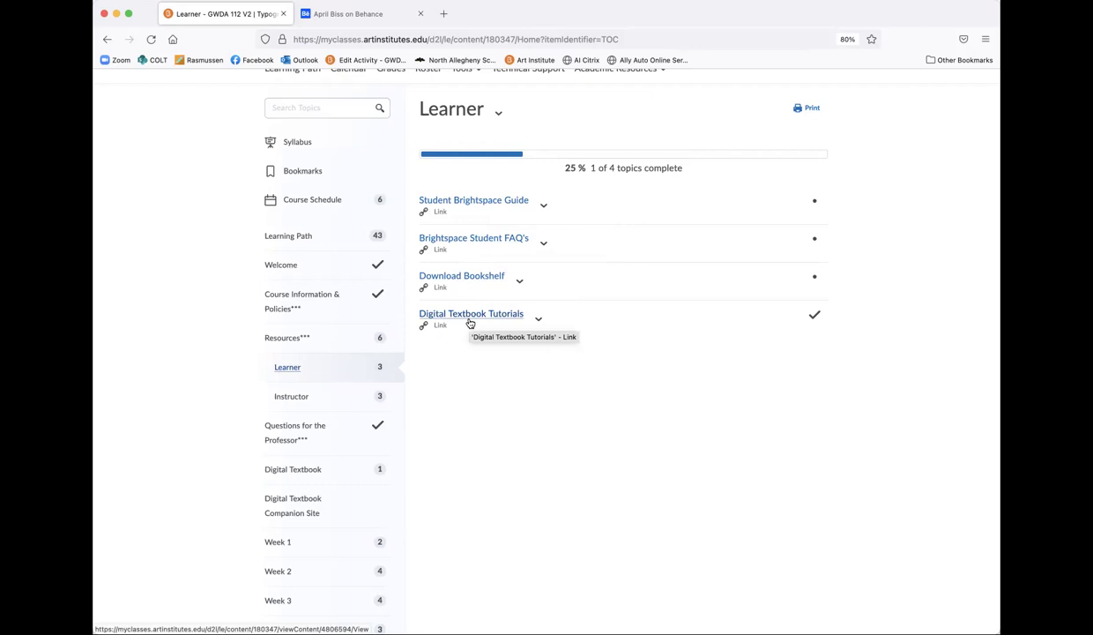
{"action": "scroll", "coordinate": [327, 414], "scroll_direction": "down", "scroll_amount": 4}
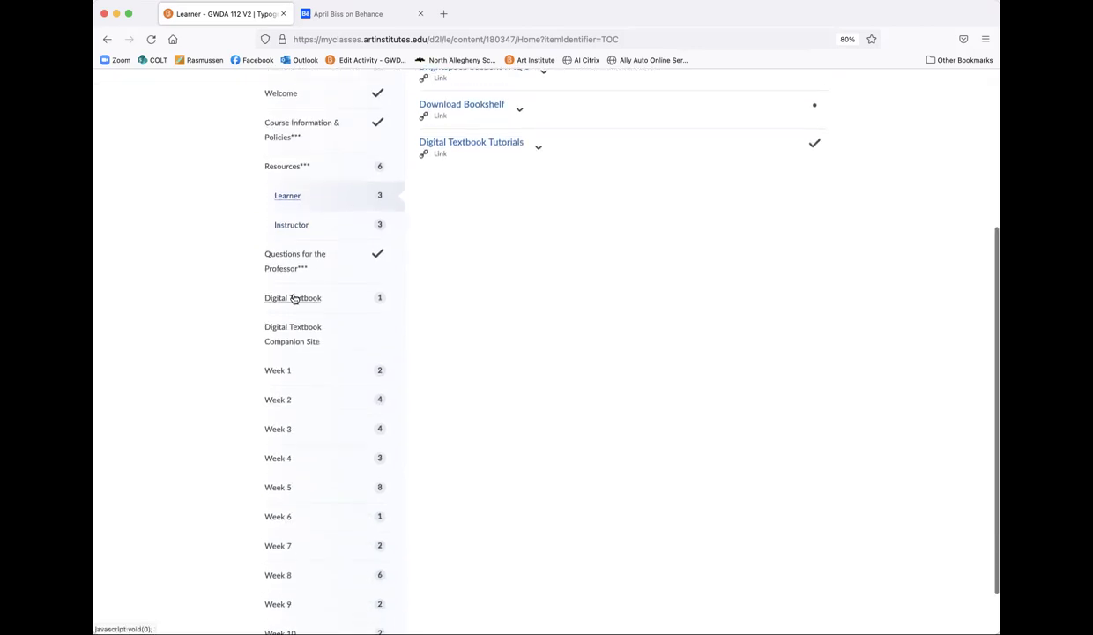
Step: Open and scroll through the Questions for the Professor discussion page
{"action": "left_click", "coordinate": [282, 275]}
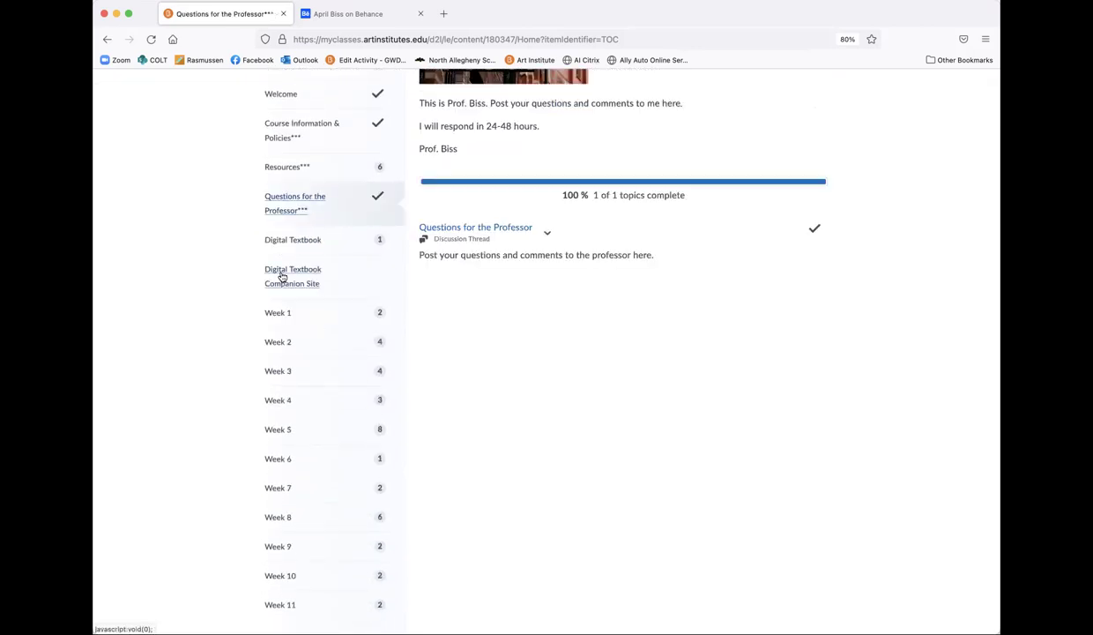
{"action": "scroll", "coordinate": [402, 313], "scroll_direction": "up", "scroll_amount": 4}
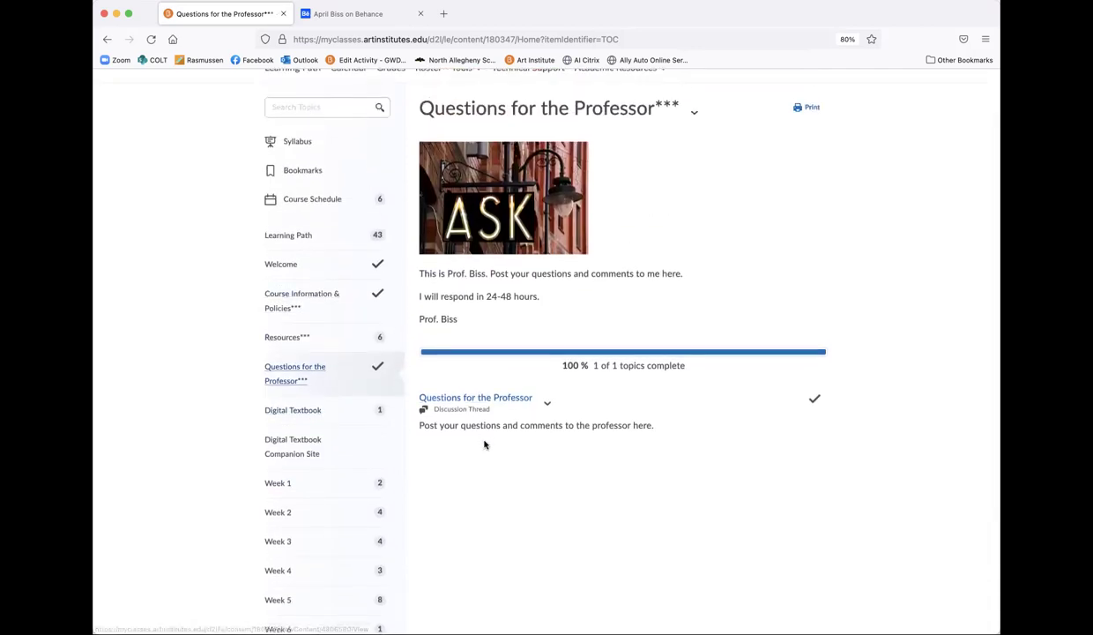
{"action": "scroll", "coordinate": [484, 444], "scroll_direction": "down", "scroll_amount": 1}
{"action": "scroll", "coordinate": [484, 444], "scroll_direction": "down", "scroll_amount": 4}
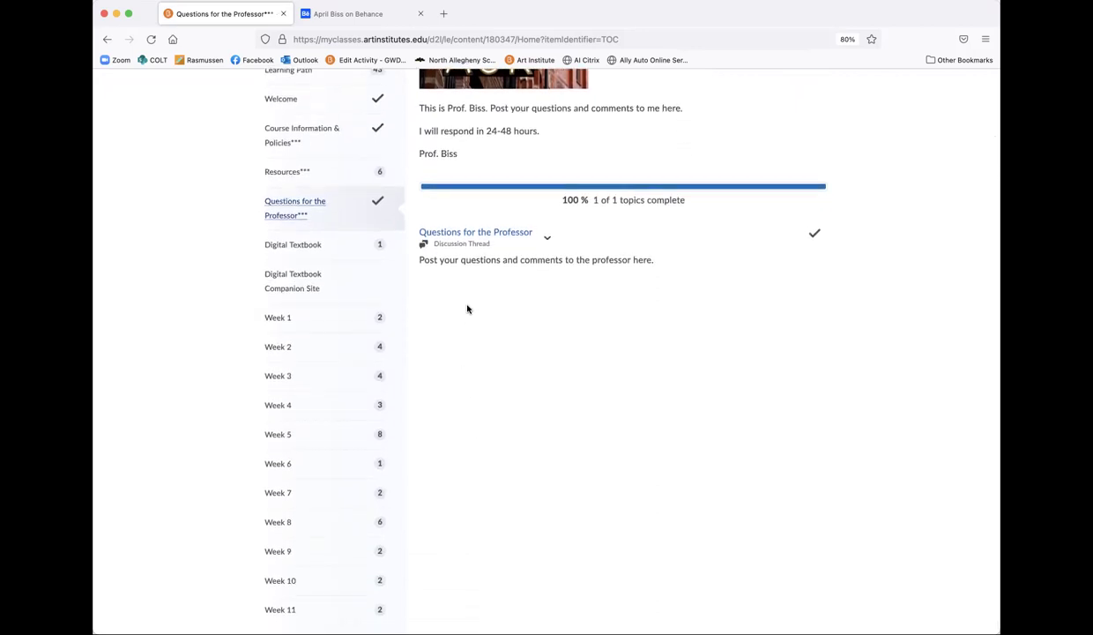
Step: Browse the Digital Textbook section and its Digital Textbook Companion Site section
{"action": "left_click", "coordinate": [274, 247]}
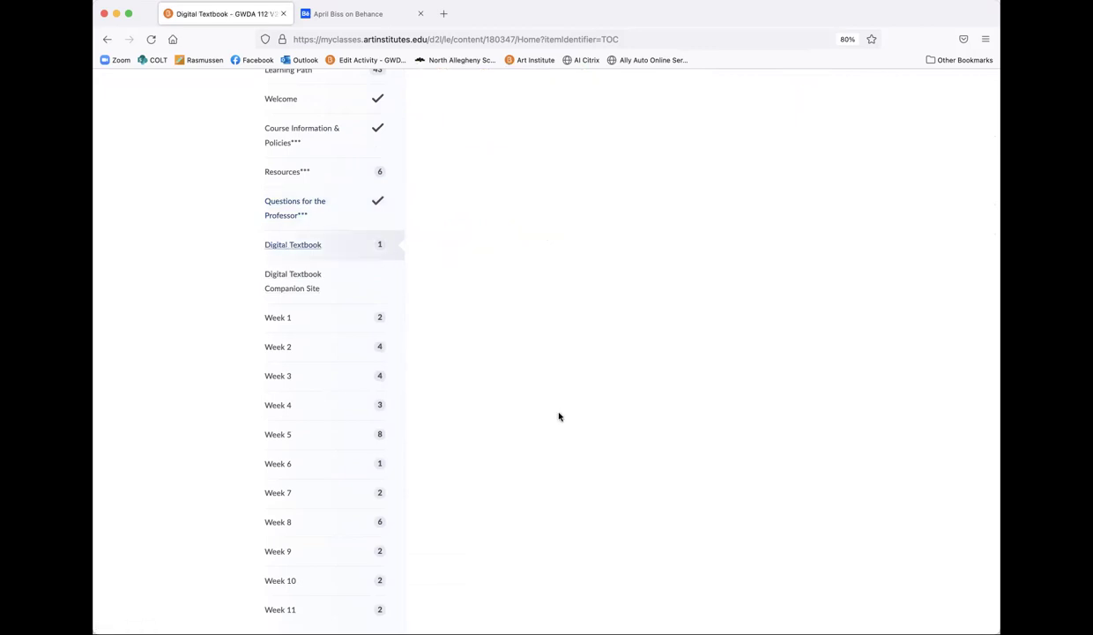
{"action": "scroll", "coordinate": [558, 416], "scroll_direction": "up", "scroll_amount": 4}
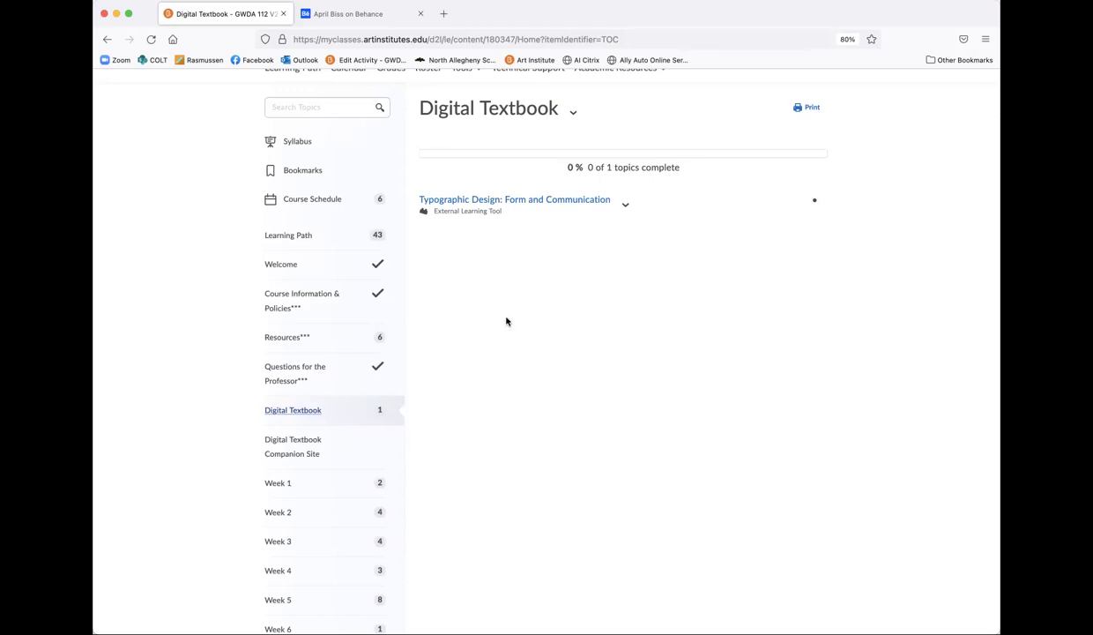
{"action": "scroll", "coordinate": [255, 422], "scroll_direction": "down", "scroll_amount": 3}
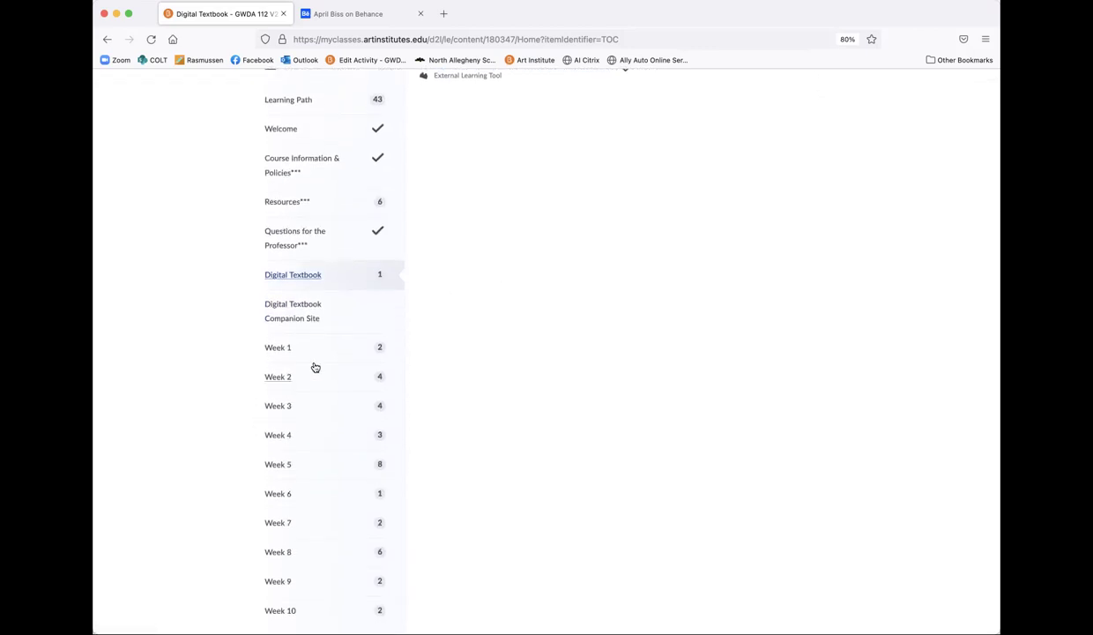
{"action": "left_click", "coordinate": [277, 310]}
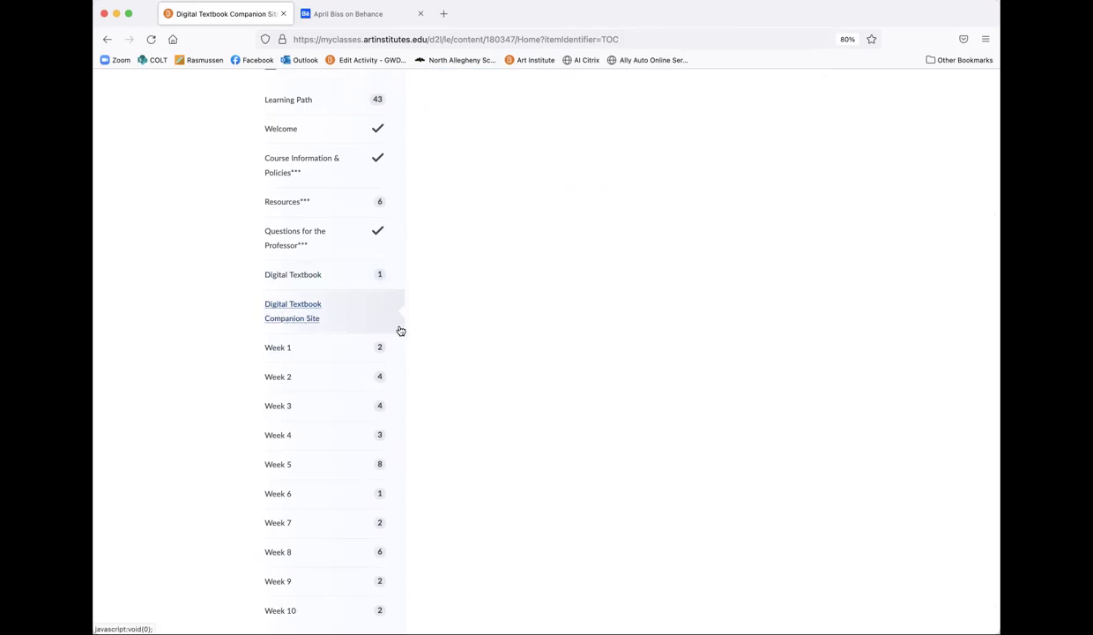
{"action": "scroll", "coordinate": [439, 332], "scroll_direction": "up", "scroll_amount": 1}
{"action": "scroll", "coordinate": [439, 333], "scroll_direction": "up", "scroll_amount": 3}
{"action": "scroll", "coordinate": [423, 337], "scroll_direction": "down", "scroll_amount": 4}
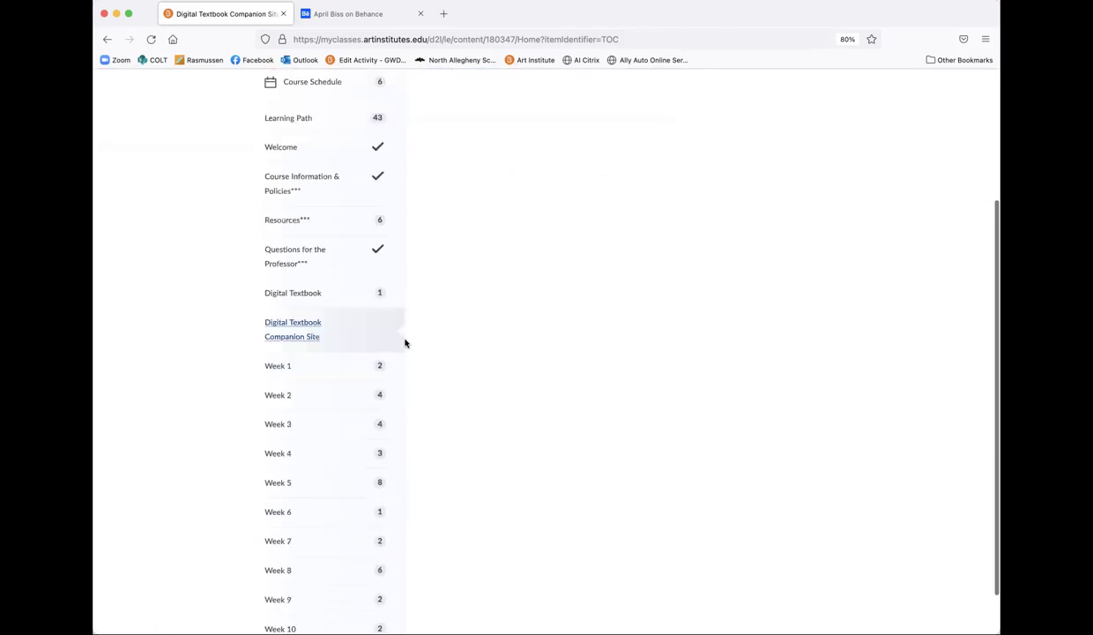
Step: Open the Typographic Design: Form and Communication textbook, then return to Digital Textbook
{"action": "left_click", "coordinate": [282, 284]}
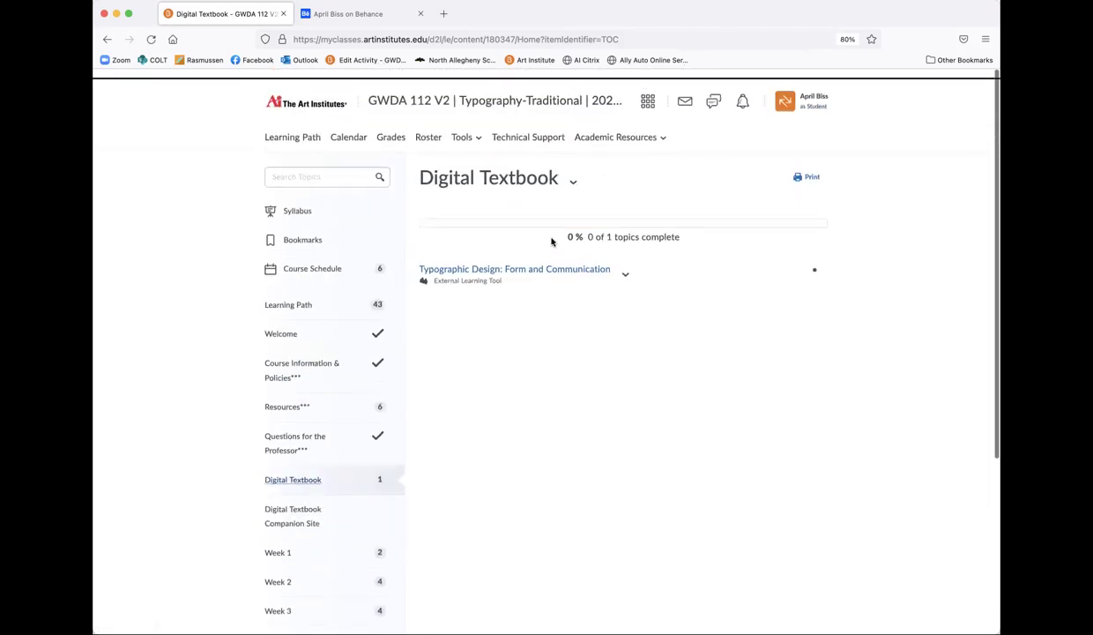
{"action": "left_click", "coordinate": [542, 261]}
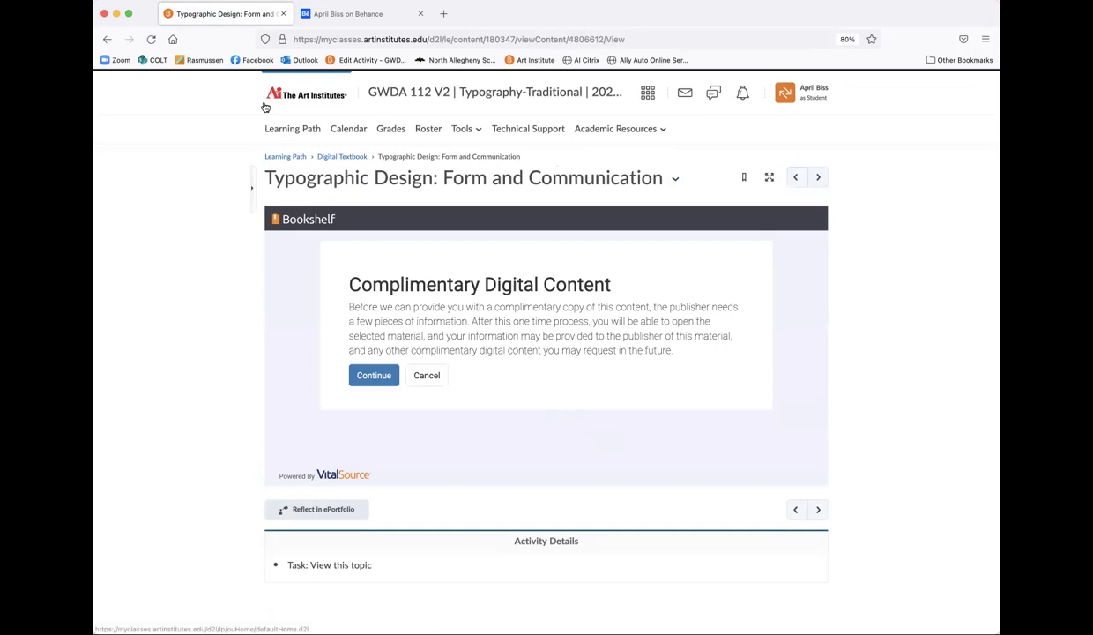
{"action": "left_click", "coordinate": [332, 158]}
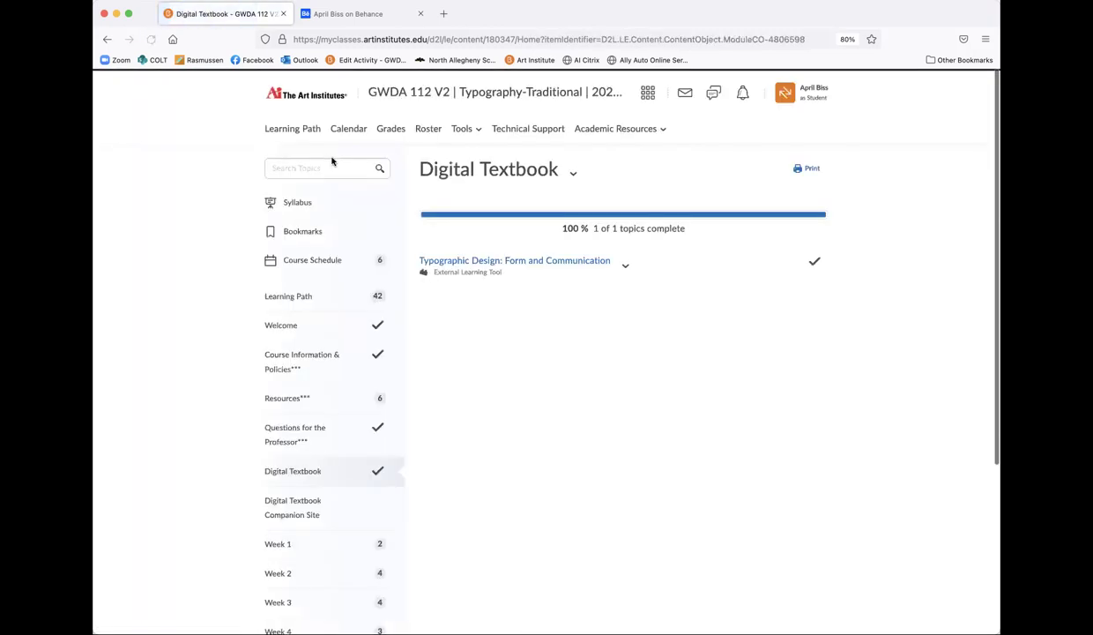
{"action": "scroll", "coordinate": [308, 357], "scroll_direction": "down", "scroll_amount": 5}
{"action": "scroll", "coordinate": [306, 355], "scroll_direction": "down", "scroll_amount": 1}
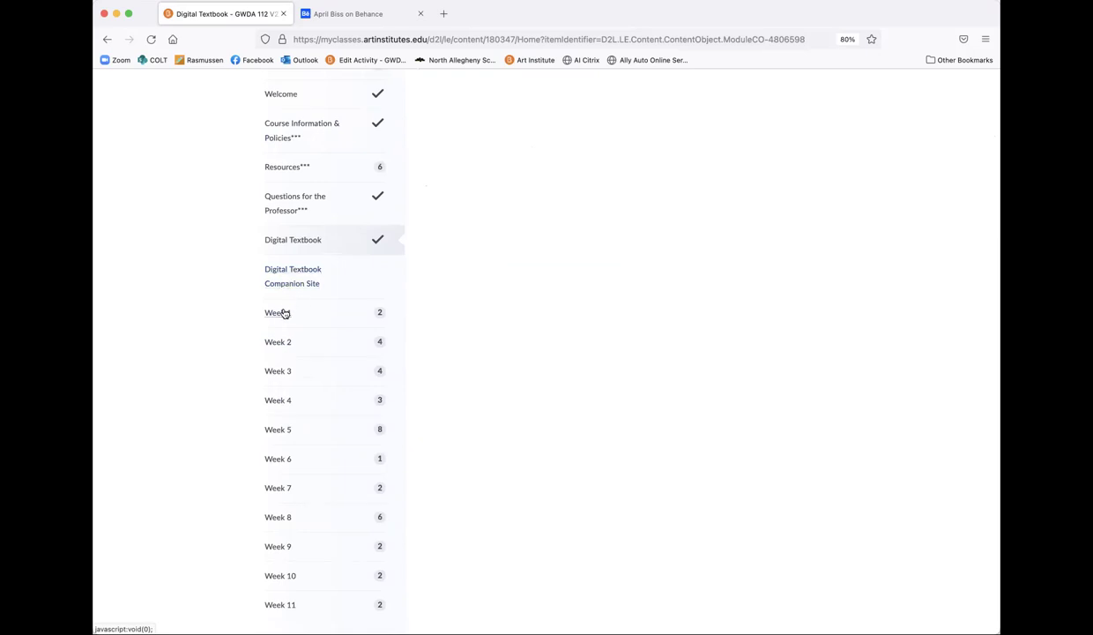
{"action": "left_click", "coordinate": [278, 313]}
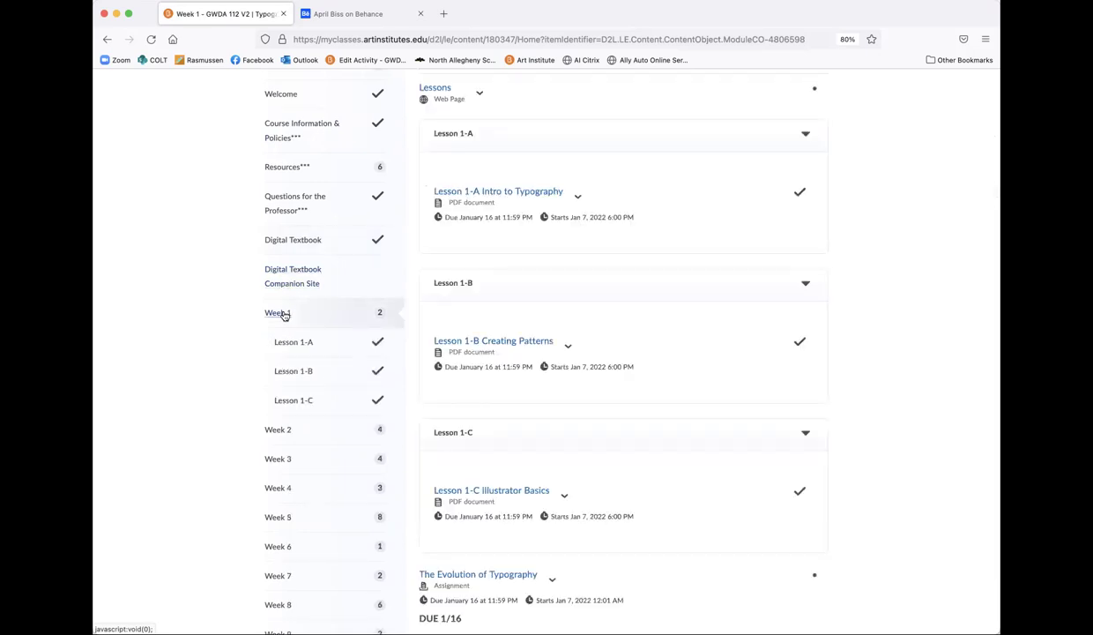
{"action": "scroll", "coordinate": [285, 535], "scroll_direction": "down", "scroll_amount": 1}
{"action": "scroll", "coordinate": [286, 535], "scroll_direction": "down", "scroll_amount": 3}
{"action": "scroll", "coordinate": [283, 530], "scroll_direction": "up", "scroll_amount": 8}
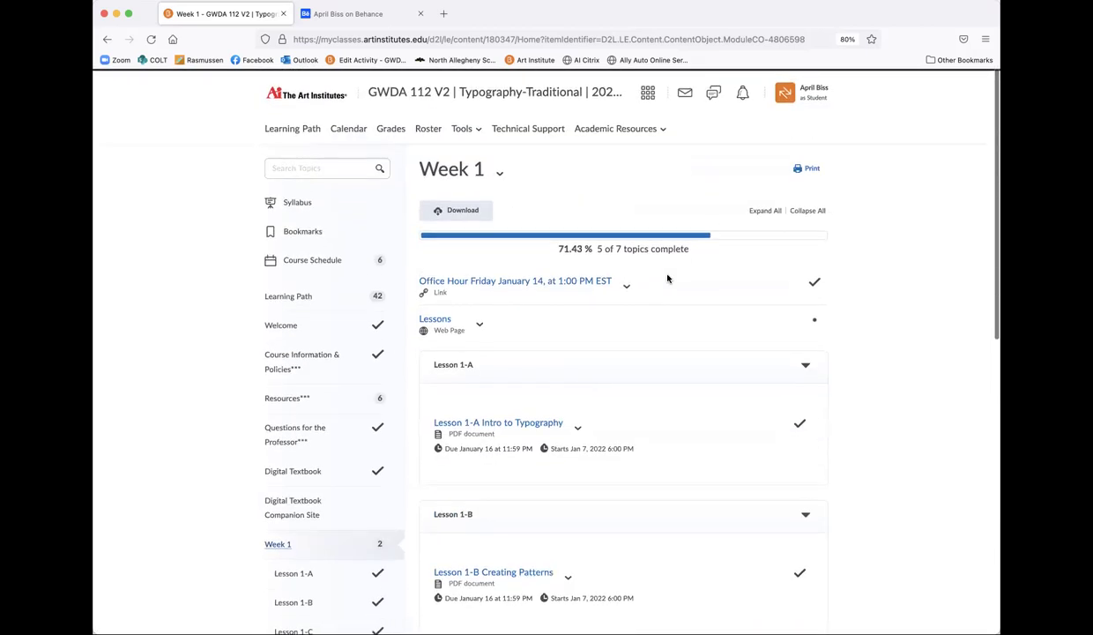
{"action": "scroll", "coordinate": [864, 371], "scroll_direction": "down", "scroll_amount": 1}
{"action": "scroll", "coordinate": [865, 371], "scroll_direction": "down", "scroll_amount": 1}
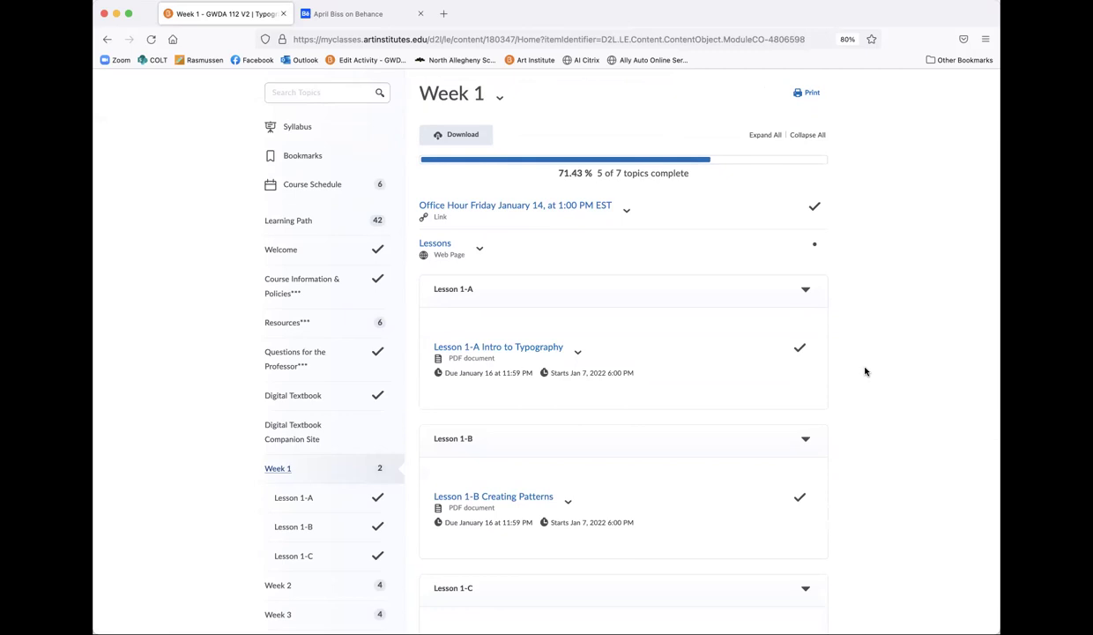
{"action": "left_click", "coordinate": [481, 250]}
{"action": "left_click", "coordinate": [480, 250]}
{"action": "scroll", "coordinate": [557, 222], "scroll_direction": "down", "scroll_amount": 2}
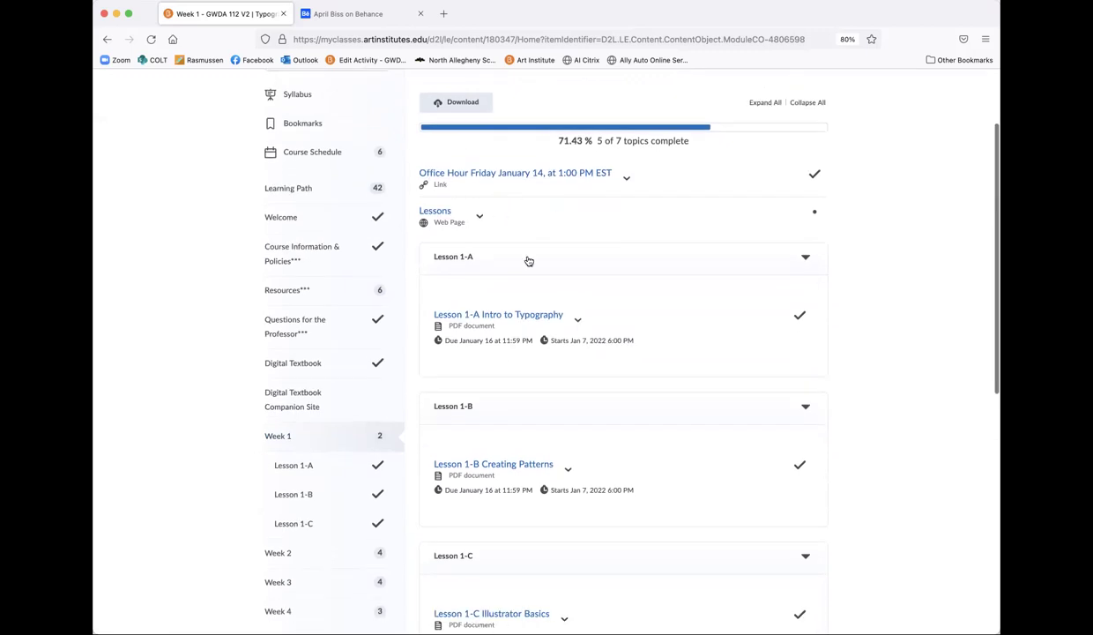
{"action": "scroll", "coordinate": [529, 259], "scroll_direction": "down", "scroll_amount": 1}
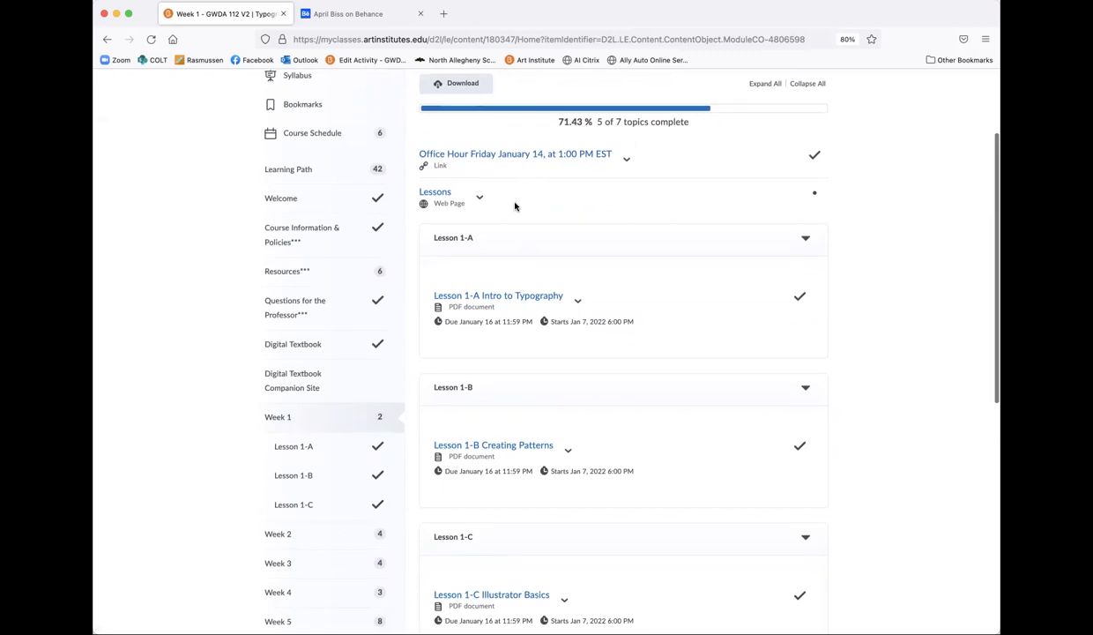
{"action": "scroll", "coordinate": [516, 205], "scroll_direction": "down", "scroll_amount": 1}
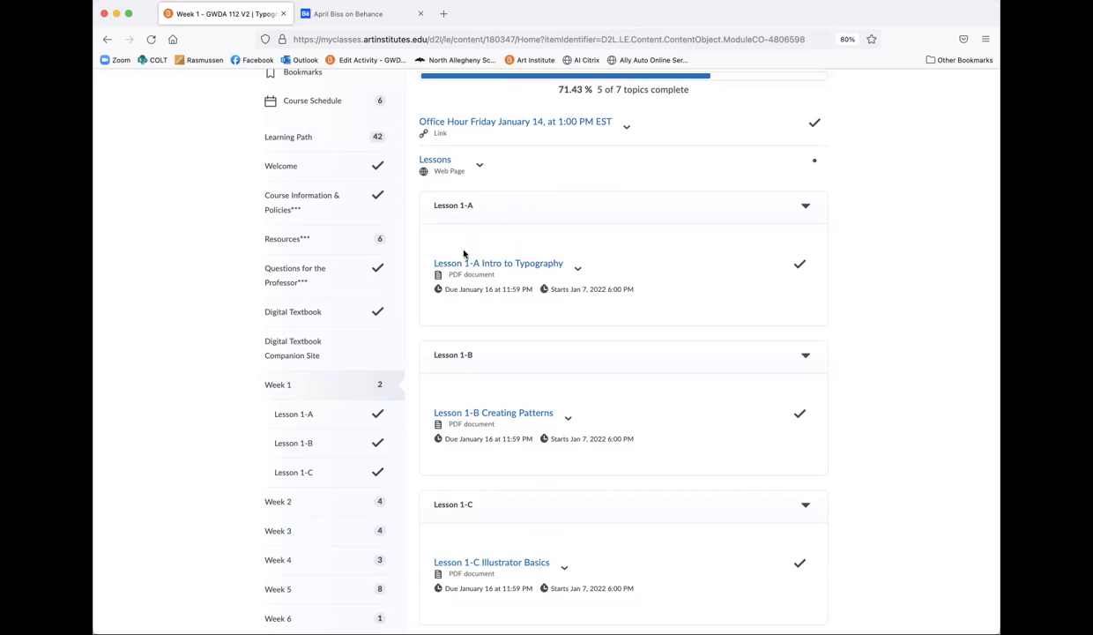
{"action": "scroll", "coordinate": [489, 380], "scroll_direction": "down", "scroll_amount": 2}
{"action": "scroll", "coordinate": [489, 381], "scroll_direction": "up", "scroll_amount": 2}
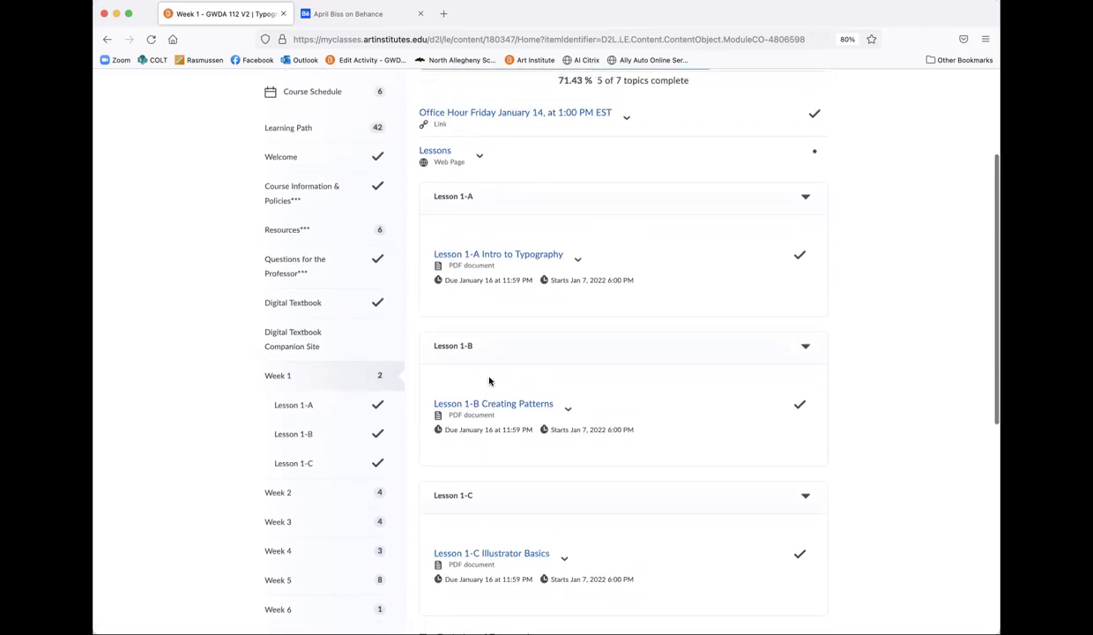
{"action": "scroll", "coordinate": [484, 367], "scroll_direction": "down", "scroll_amount": 1}
{"action": "scroll", "coordinate": [484, 368], "scroll_direction": "down", "scroll_amount": 5}
{"action": "scroll", "coordinate": [484, 367], "scroll_direction": "up", "scroll_amount": 5}
Step: Highlight The Evolution of Typography instructions, ending on the chapter 1 pages 14-28 note
{"action": "scroll", "coordinate": [483, 366], "scroll_direction": "down", "scroll_amount": 8}
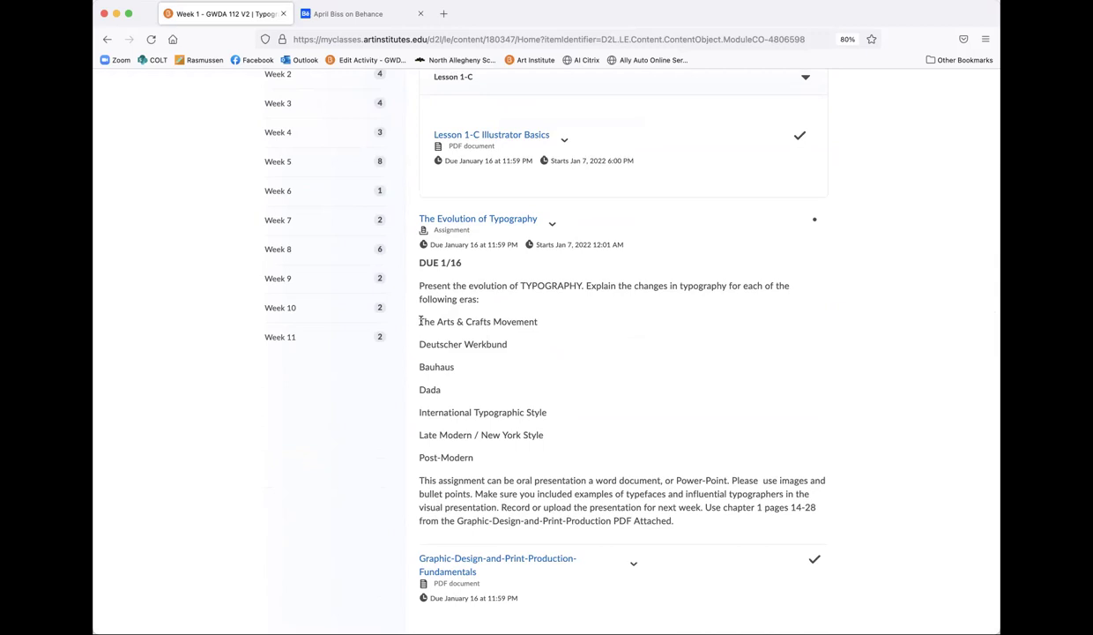
{"action": "double_click", "coordinate": [468, 299]}
{"action": "left_click_drag", "start_coordinate": [420, 480], "coordinate": [686, 523]}
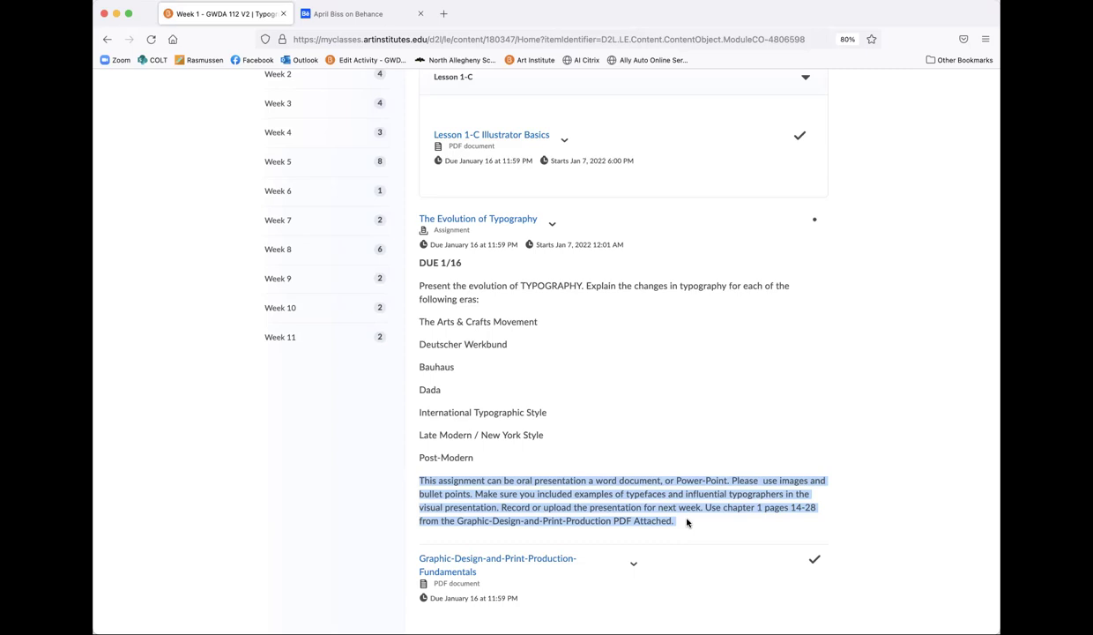
{"action": "left_click", "coordinate": [700, 533]}
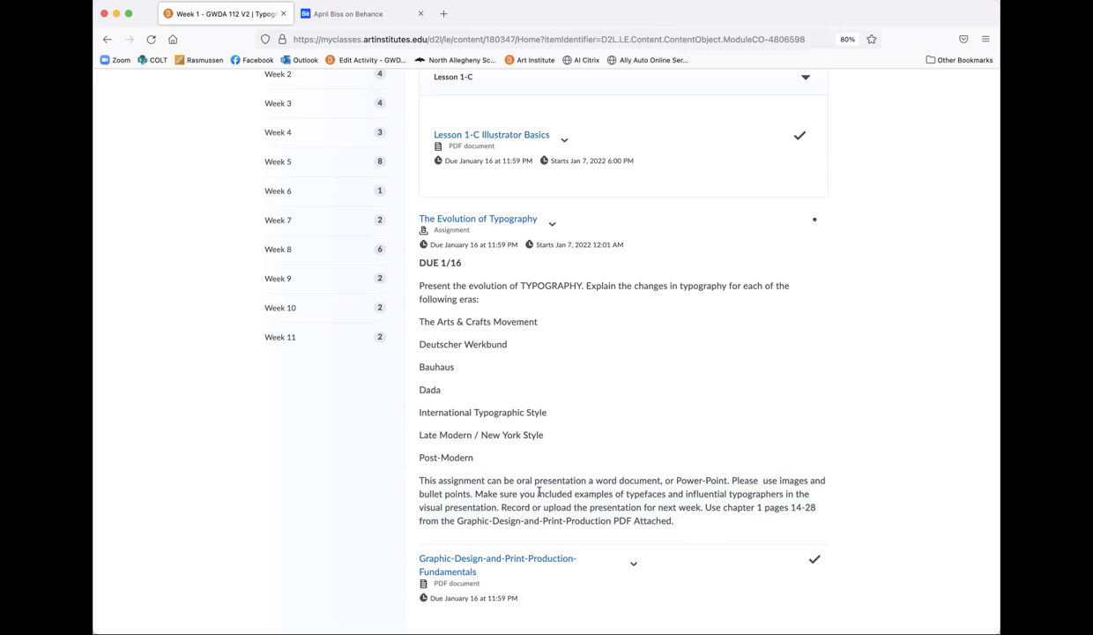
{"action": "left_click_drag", "start_coordinate": [538, 494], "coordinate": [784, 498]}
{"action": "left_click_drag", "start_coordinate": [705, 508], "coordinate": [758, 519]}
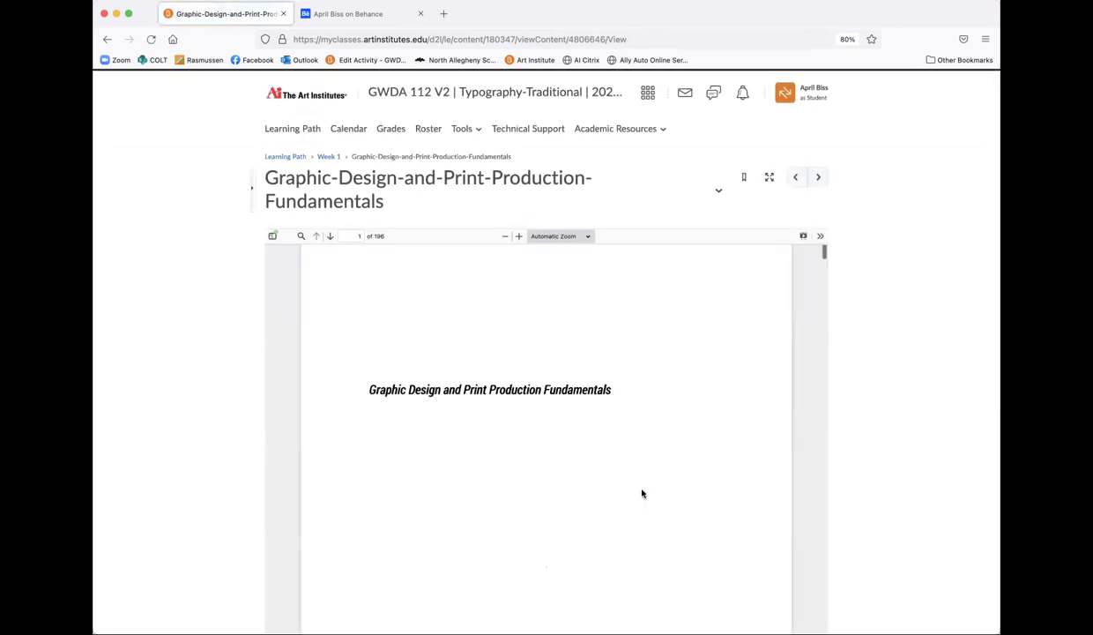
{"action": "scroll", "coordinate": [641, 493], "scroll_direction": "down", "scroll_amount": 5}
{"action": "scroll", "coordinate": [849, 439], "scroll_direction": "down", "scroll_amount": 3}
{"action": "scroll", "coordinate": [721, 412], "scroll_direction": "down", "scroll_amount": 10}
{"action": "scroll", "coordinate": [721, 413], "scroll_direction": "down", "scroll_amount": 10}
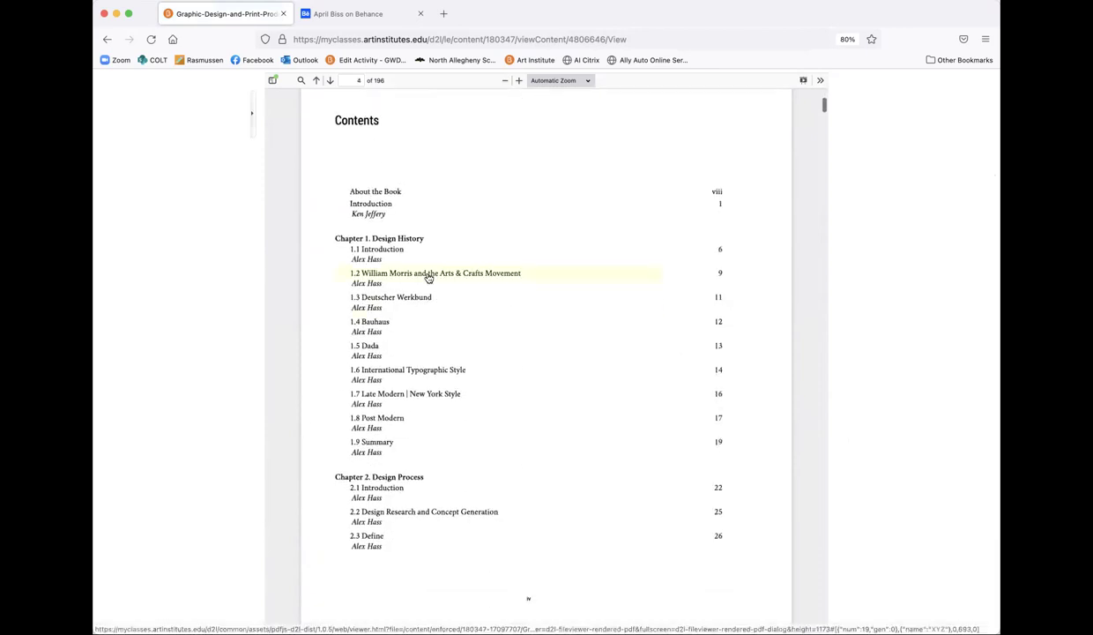
{"action": "left_click", "coordinate": [370, 251]}
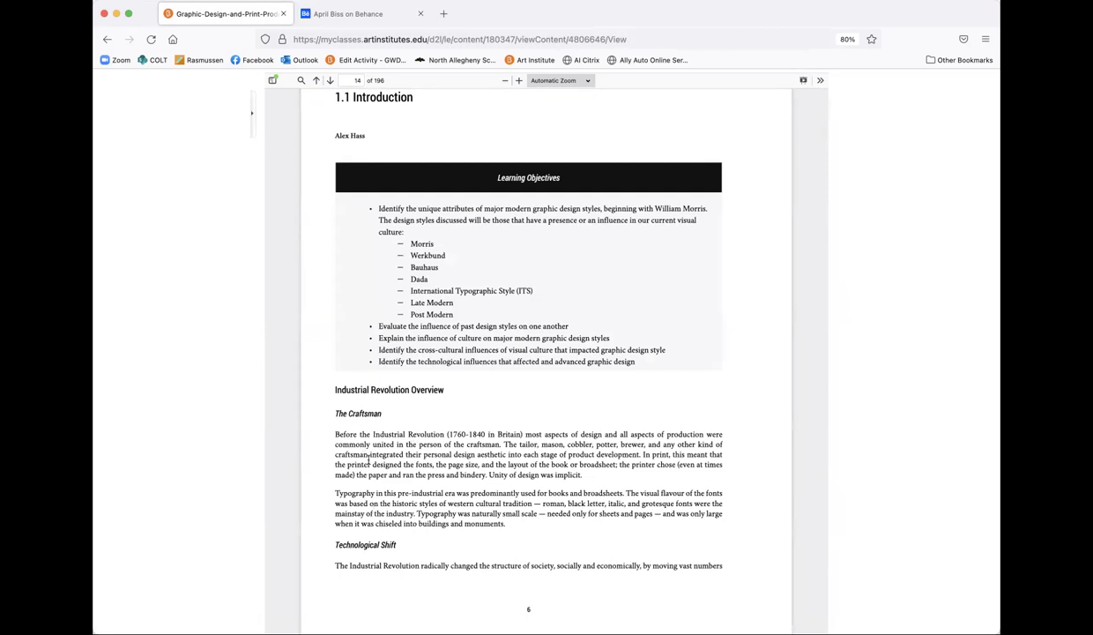
{"action": "scroll", "coordinate": [377, 498], "scroll_direction": "down", "scroll_amount": 1}
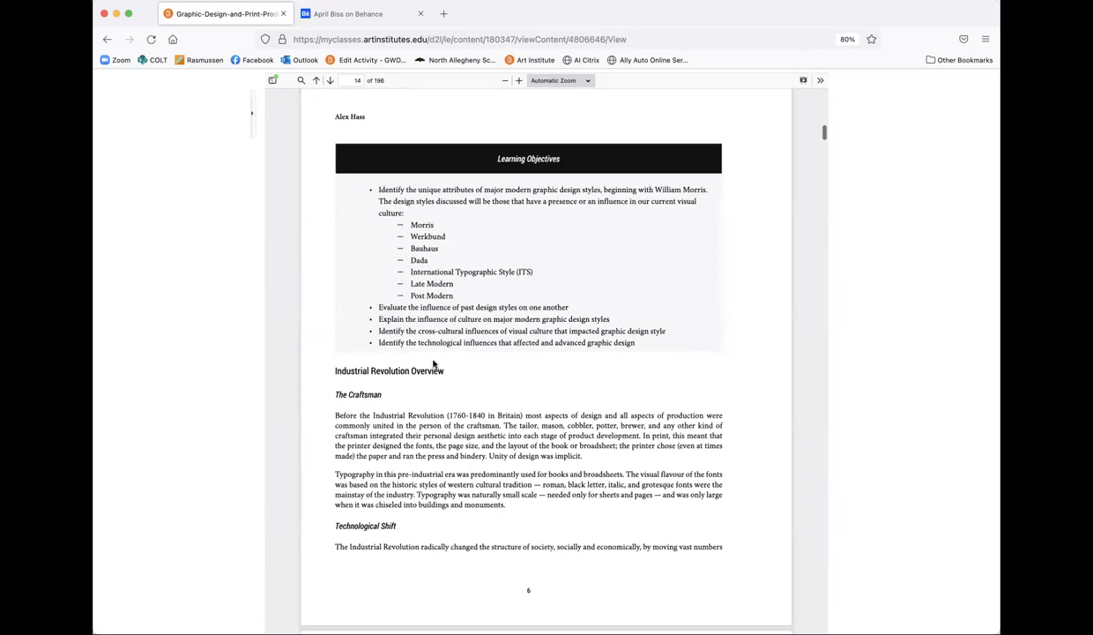
{"action": "scroll", "coordinate": [433, 362], "scroll_direction": "down", "scroll_amount": 3}
{"action": "scroll", "coordinate": [433, 362], "scroll_direction": "down", "scroll_amount": 10}
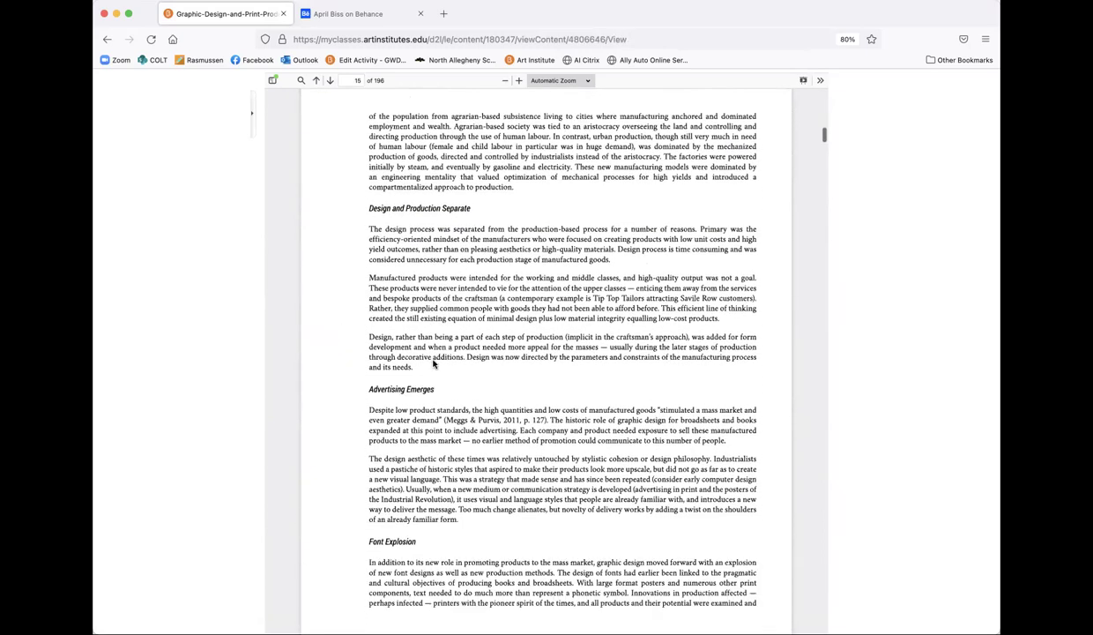
{"action": "scroll", "coordinate": [434, 361], "scroll_direction": "down", "scroll_amount": 15}
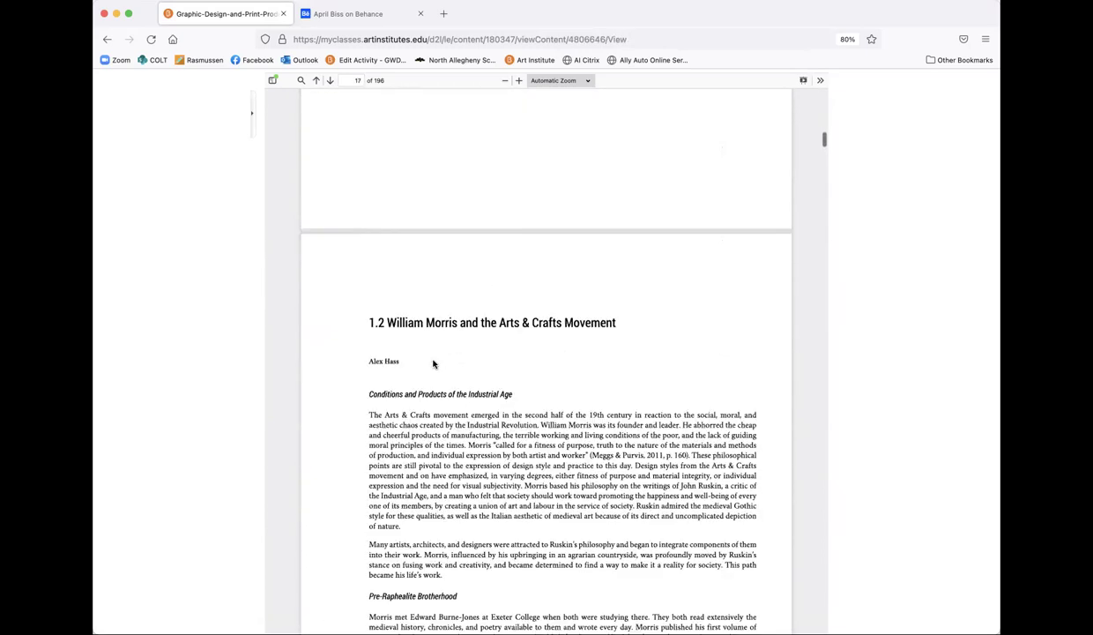
{"action": "scroll", "coordinate": [434, 363], "scroll_direction": "down", "scroll_amount": 7}
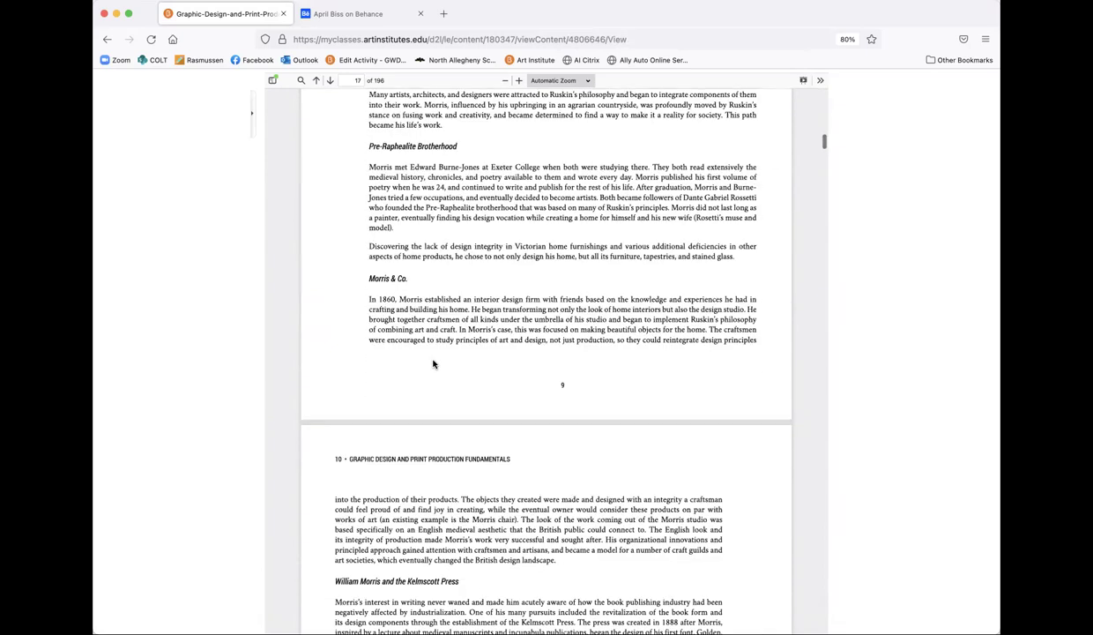
{"action": "scroll", "coordinate": [433, 363], "scroll_direction": "up", "scroll_amount": 20}
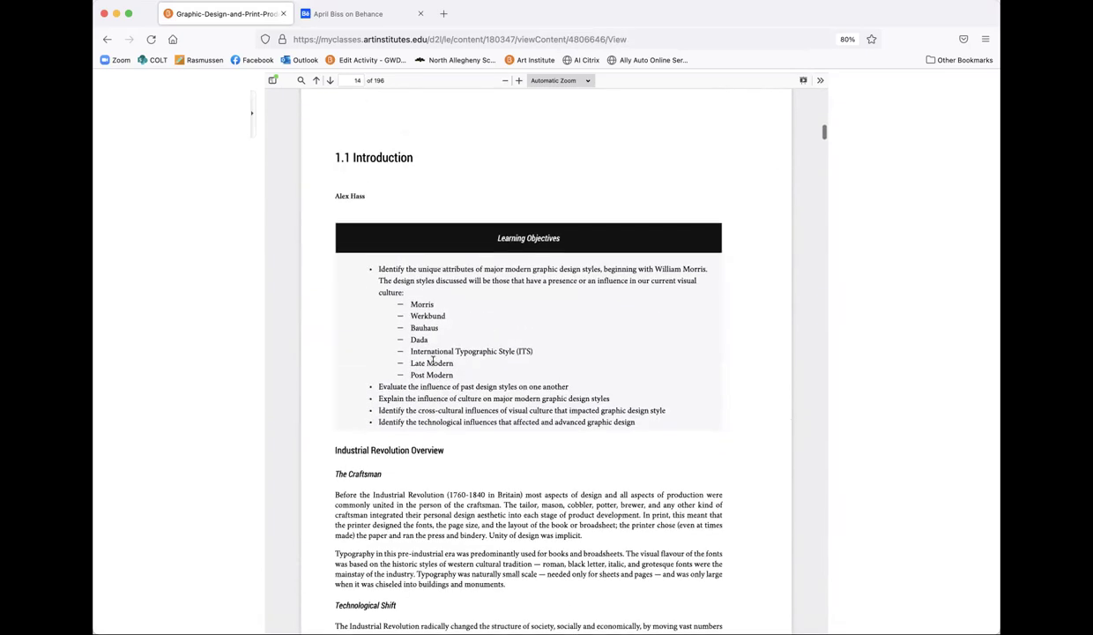
{"action": "scroll", "coordinate": [433, 363], "scroll_direction": "down", "scroll_amount": 5}
{"action": "scroll", "coordinate": [433, 364], "scroll_direction": "up", "scroll_amount": 2}
{"action": "scroll", "coordinate": [433, 364], "scroll_direction": "down", "scroll_amount": 17}
{"action": "scroll", "coordinate": [433, 363], "scroll_direction": "down", "scroll_amount": 3}
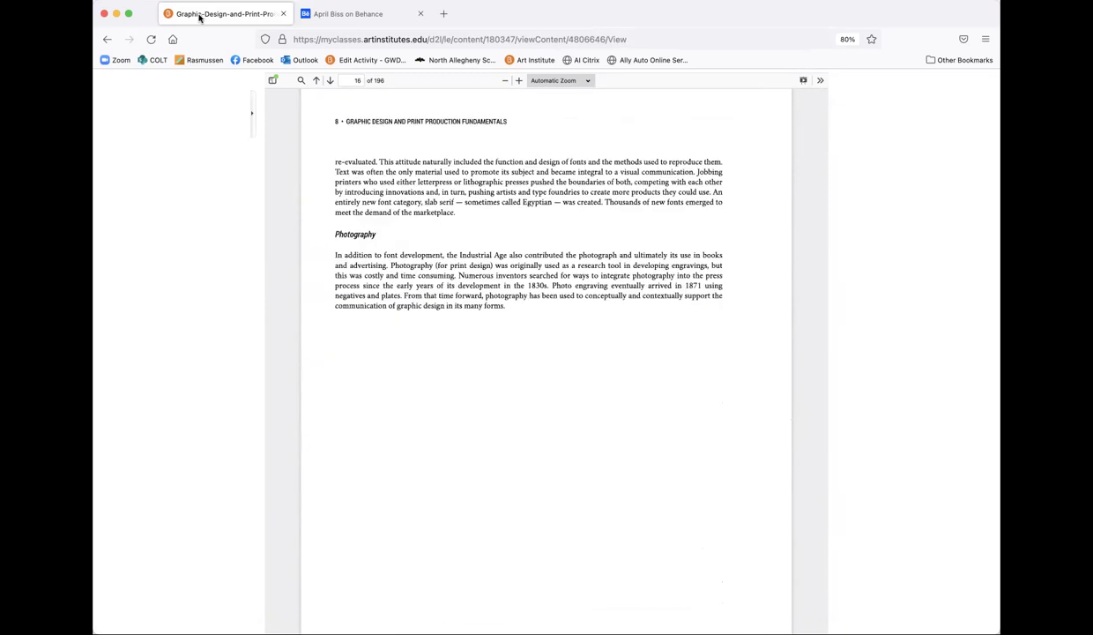
{"action": "scroll", "coordinate": [411, 263], "scroll_direction": "up", "scroll_amount": 20}
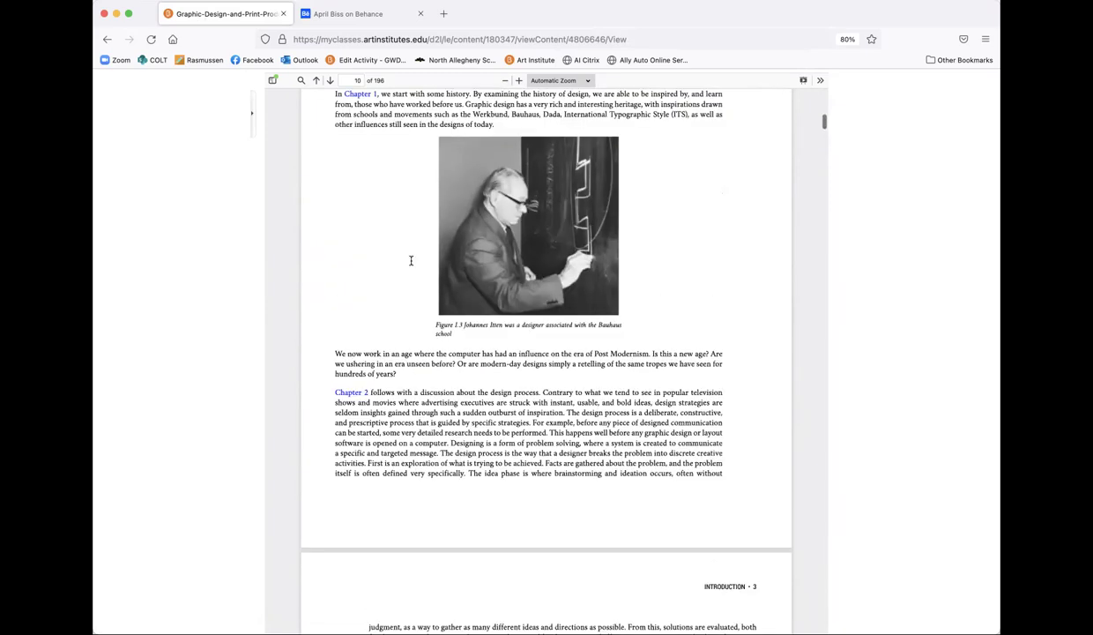
{"action": "scroll", "coordinate": [411, 263], "scroll_direction": "up", "scroll_amount": 15}
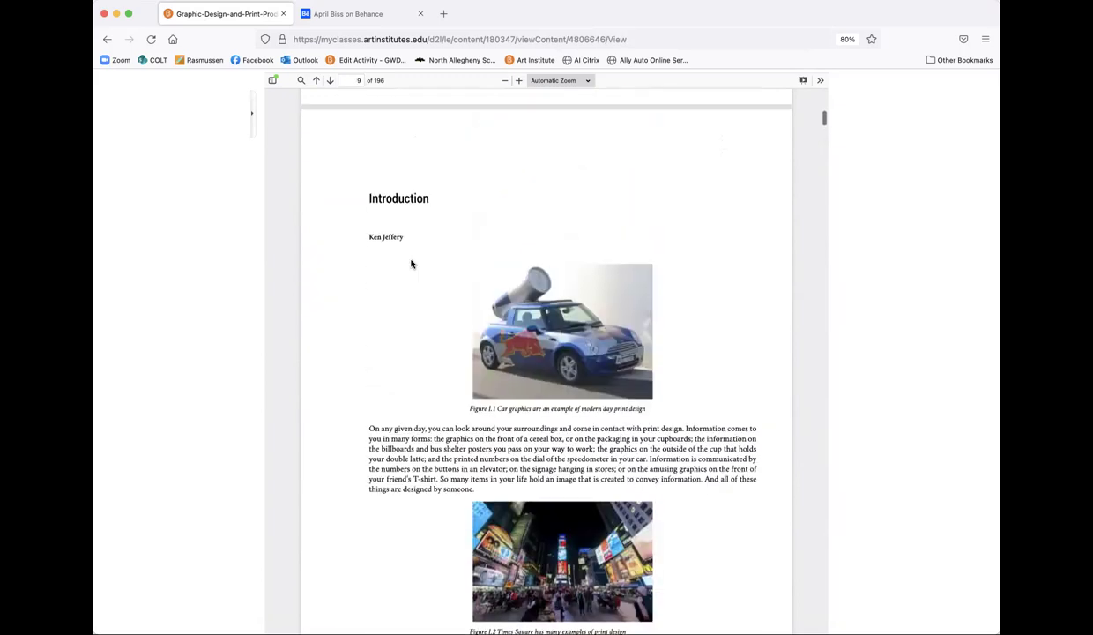
{"action": "scroll", "coordinate": [411, 263], "scroll_direction": "up", "scroll_amount": 20}
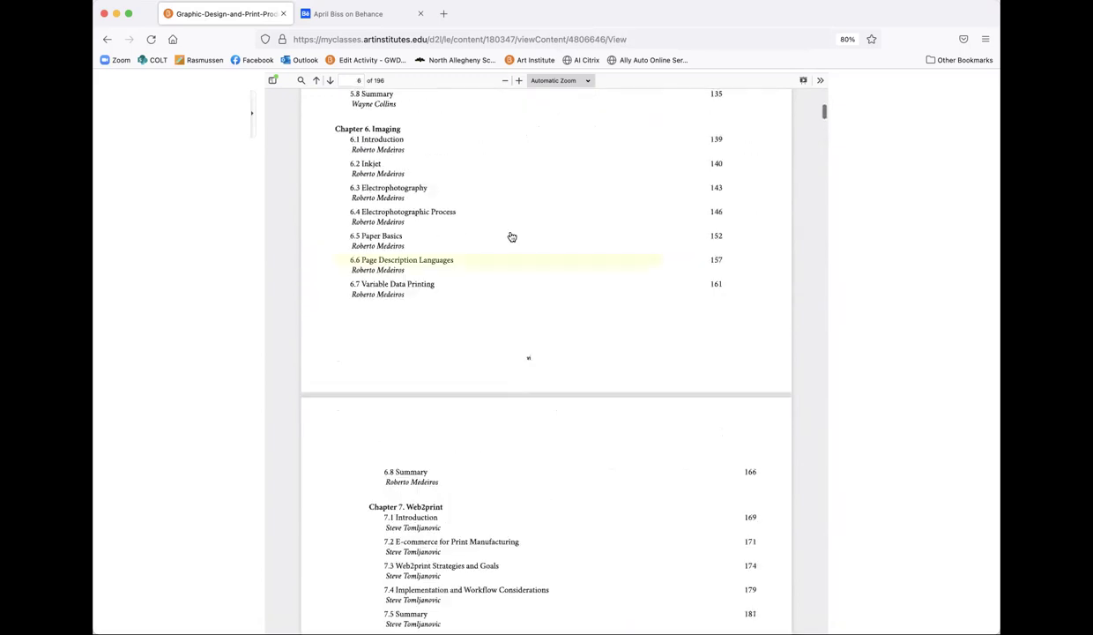
{"action": "scroll", "coordinate": [511, 236], "scroll_direction": "up", "scroll_amount": 3}
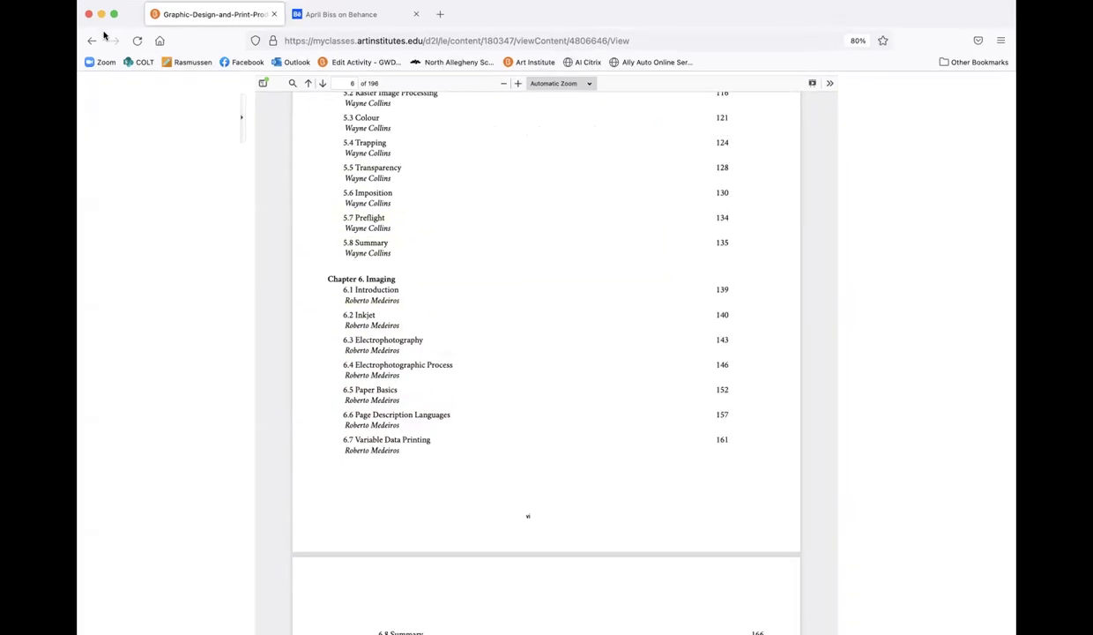
Step: Go back to Week 1 and reopen the Graphic-Design-and-Print-Production-Fundamentals PDF at page 1 of 196
{"action": "left_click", "coordinate": [92, 40]}
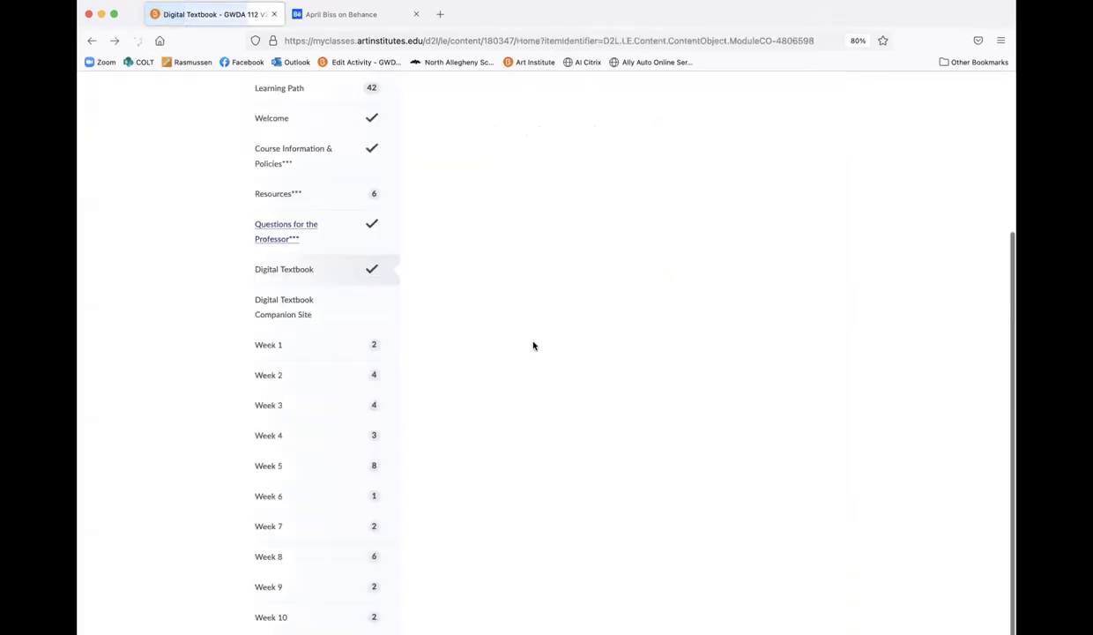
{"action": "scroll", "coordinate": [713, 334], "scroll_direction": "down", "scroll_amount": 1}
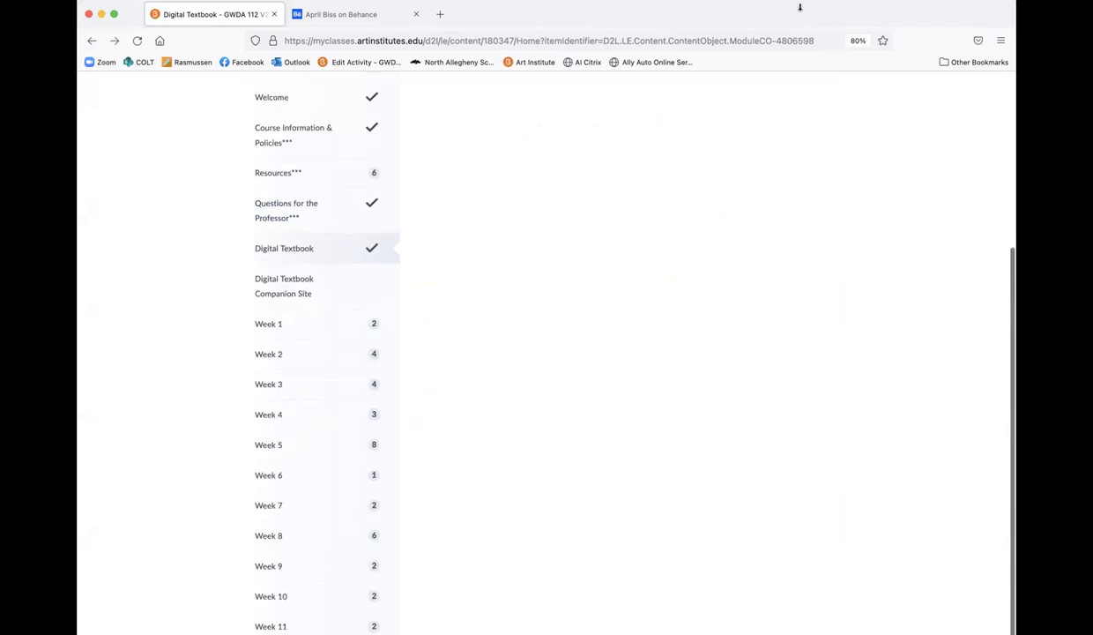
{"action": "left_click", "coordinate": [265, 323]}
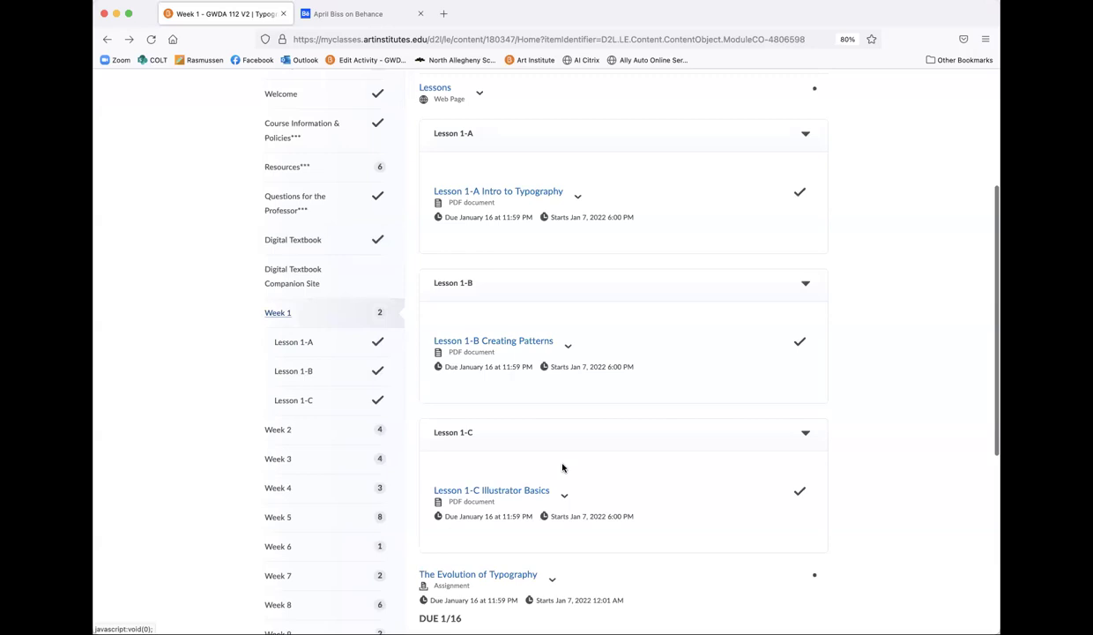
{"action": "scroll", "coordinate": [562, 467], "scroll_direction": "down", "scroll_amount": 5}
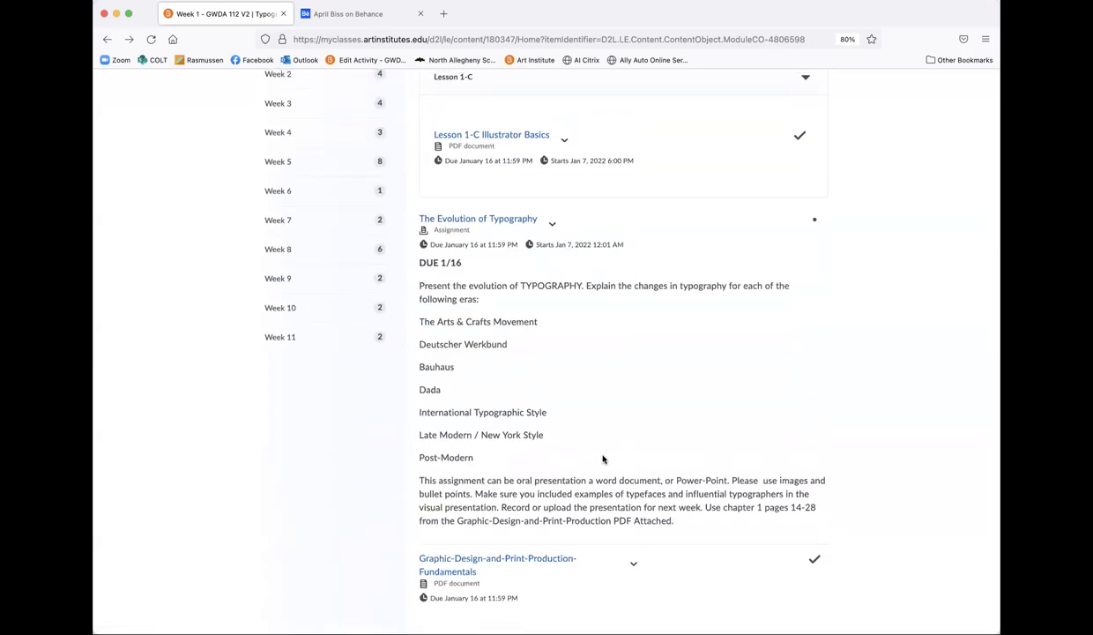
{"action": "left_click", "coordinate": [490, 555]}
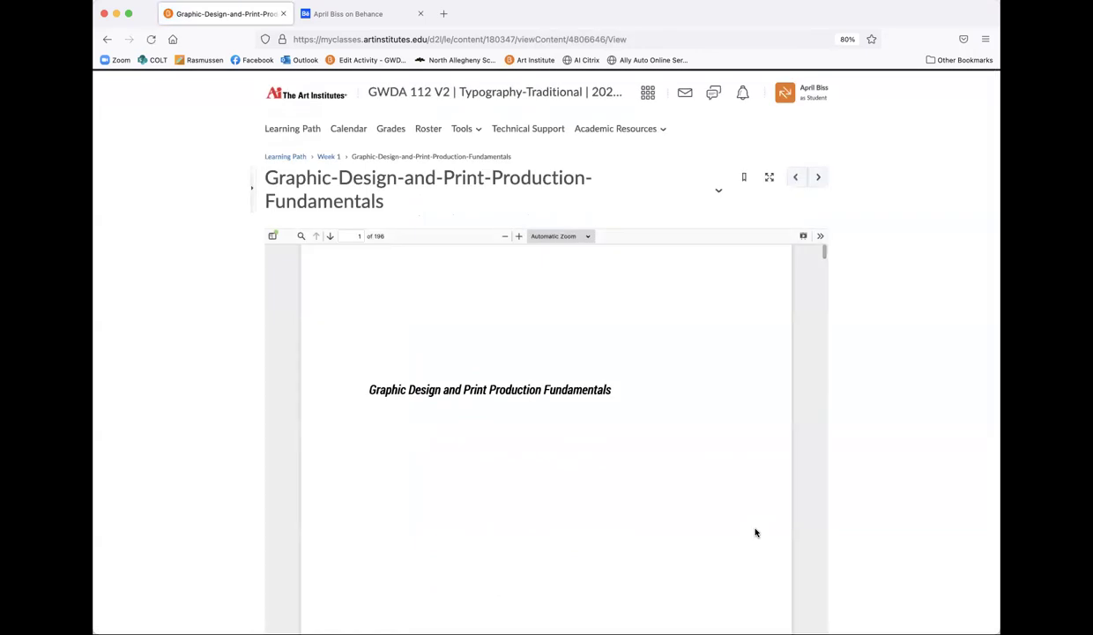
Step: Skim Chapter 1 of the PDF and highlight the '1.7 Late Modern | New York Style' heading
{"action": "scroll", "coordinate": [845, 469], "scroll_direction": "down", "scroll_amount": 5}
{"action": "scroll", "coordinate": [645, 419], "scroll_direction": "down", "scroll_amount": 15}
{"action": "scroll", "coordinate": [646, 418], "scroll_direction": "down", "scroll_amount": 15}
{"action": "scroll", "coordinate": [645, 419], "scroll_direction": "down", "scroll_amount": 10}
{"action": "scroll", "coordinate": [646, 418], "scroll_direction": "down", "scroll_amount": 20}
{"action": "scroll", "coordinate": [646, 419], "scroll_direction": "down", "scroll_amount": 20}
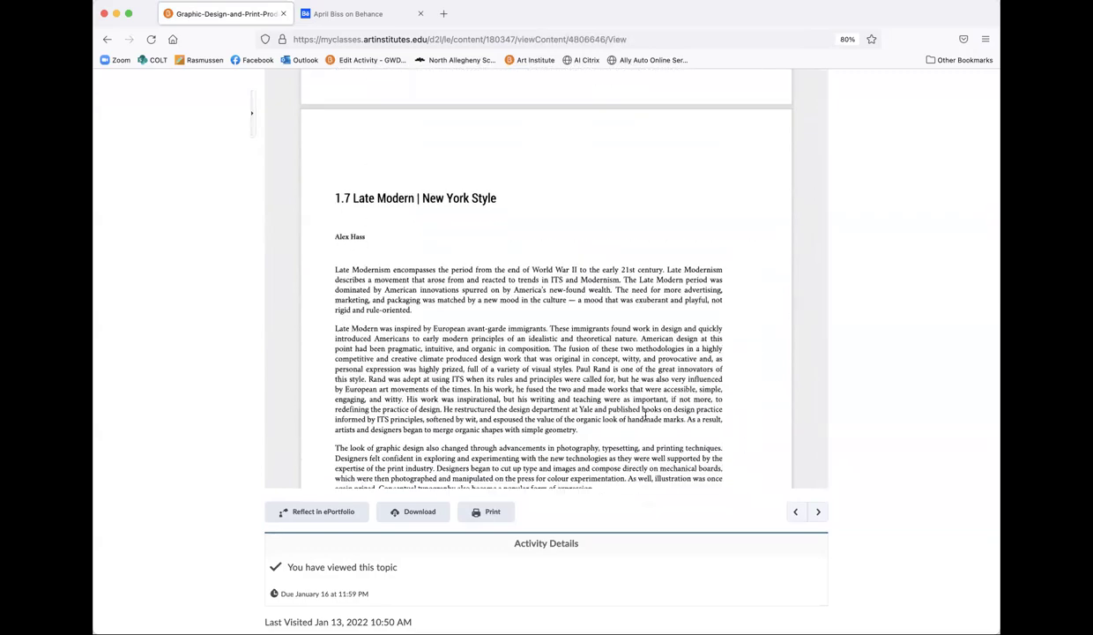
{"action": "scroll", "coordinate": [645, 419], "scroll_direction": "down", "scroll_amount": 6}
{"action": "scroll", "coordinate": [645, 419], "scroll_direction": "up", "scroll_amount": 15}
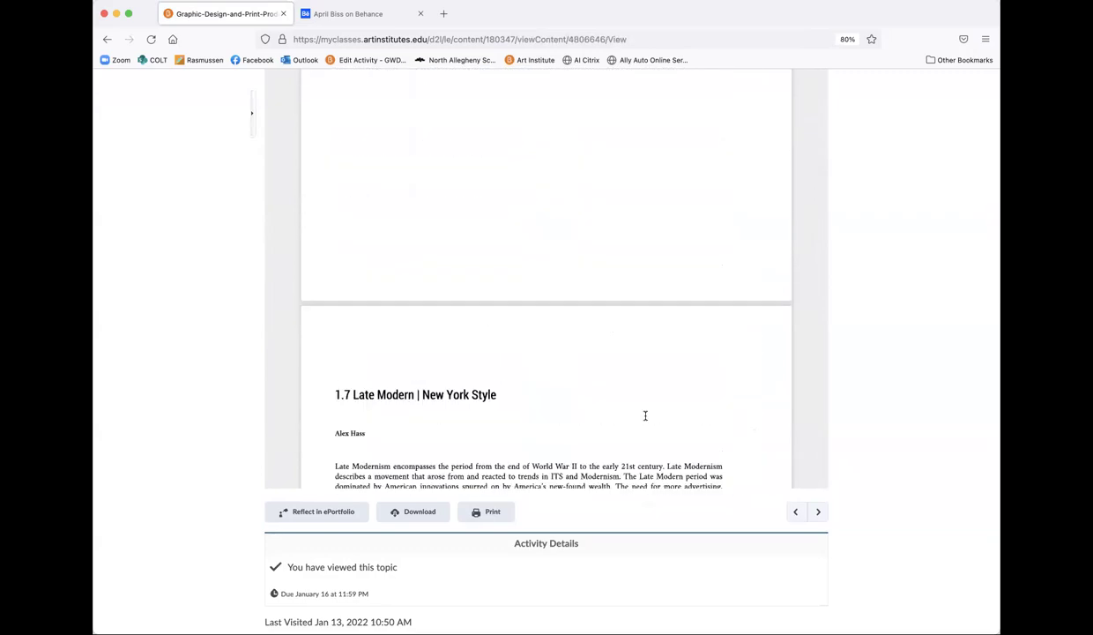
{"action": "scroll", "coordinate": [903, 370], "scroll_direction": "up", "scroll_amount": 5}
{"action": "scroll", "coordinate": [691, 428], "scroll_direction": "up", "scroll_amount": 5}
{"action": "scroll", "coordinate": [690, 428], "scroll_direction": "up", "scroll_amount": 5}
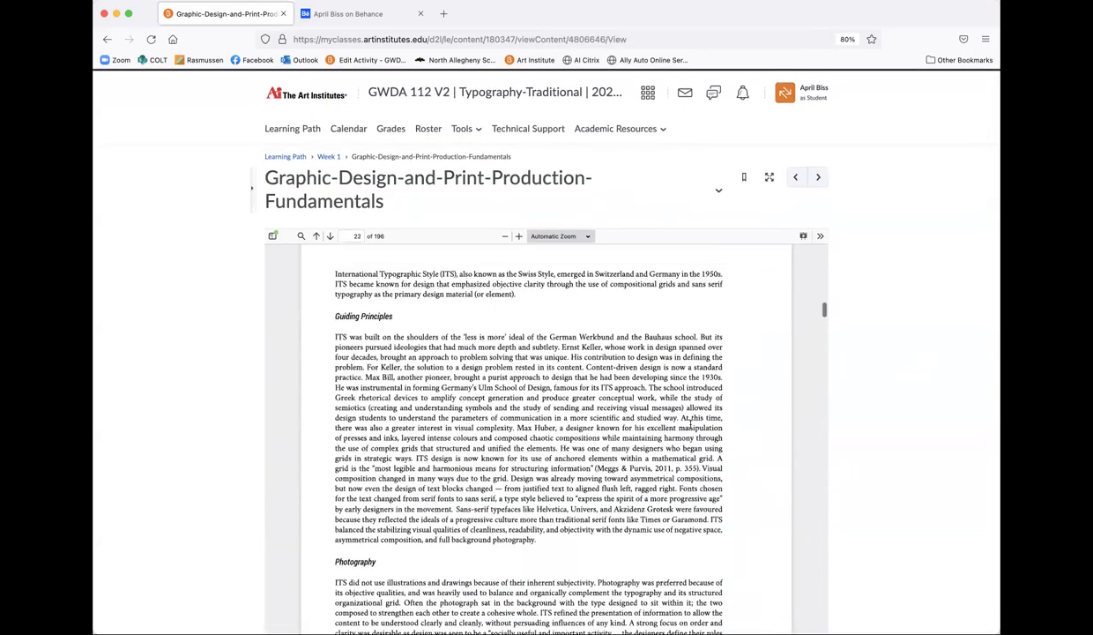
{"action": "scroll", "coordinate": [863, 408], "scroll_direction": "down", "scroll_amount": 5}
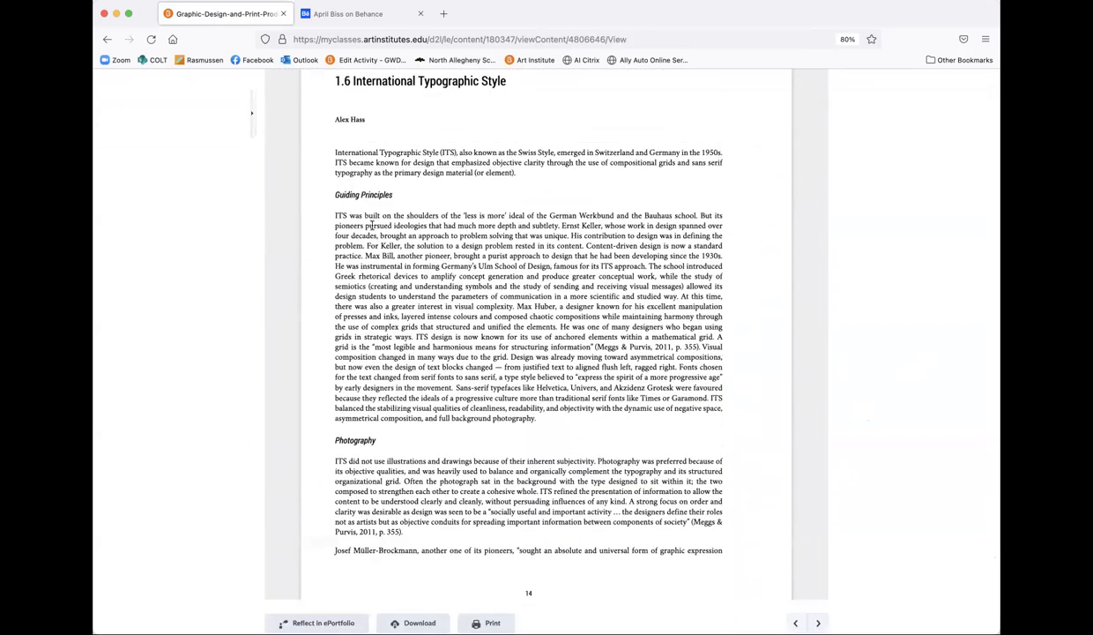
{"action": "scroll", "coordinate": [385, 273], "scroll_direction": "up", "scroll_amount": 1}
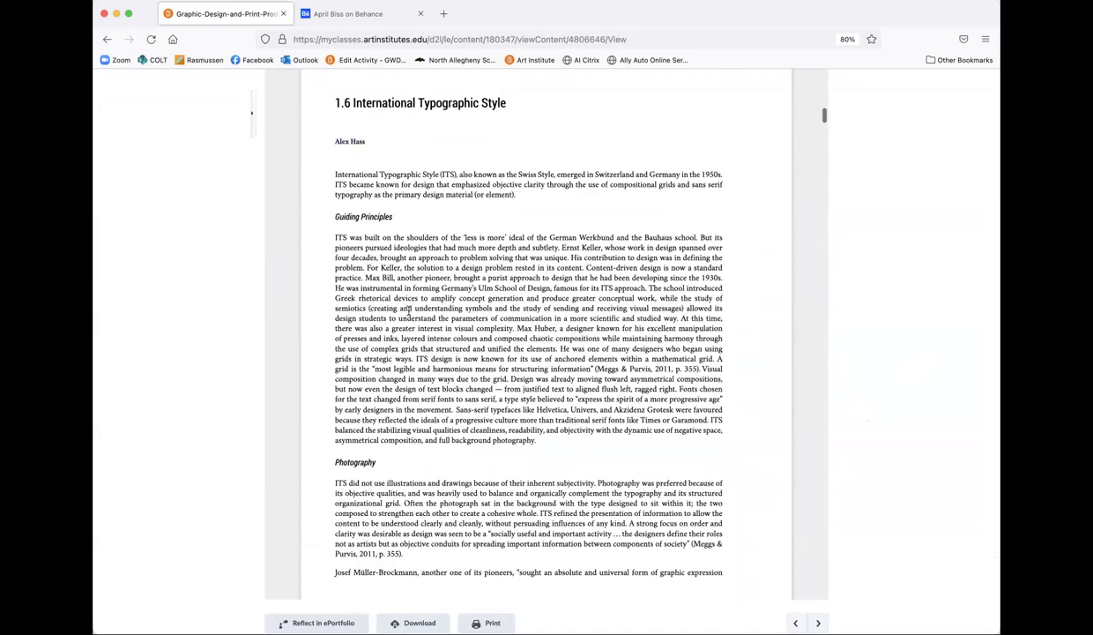
{"action": "scroll", "coordinate": [408, 310], "scroll_direction": "down", "scroll_amount": 5}
{"action": "scroll", "coordinate": [408, 315], "scroll_direction": "down", "scroll_amount": 10}
{"action": "scroll", "coordinate": [408, 315], "scroll_direction": "down", "scroll_amount": 3}
{"action": "left_click_drag", "start_coordinate": [333, 253], "coordinate": [353, 248]}
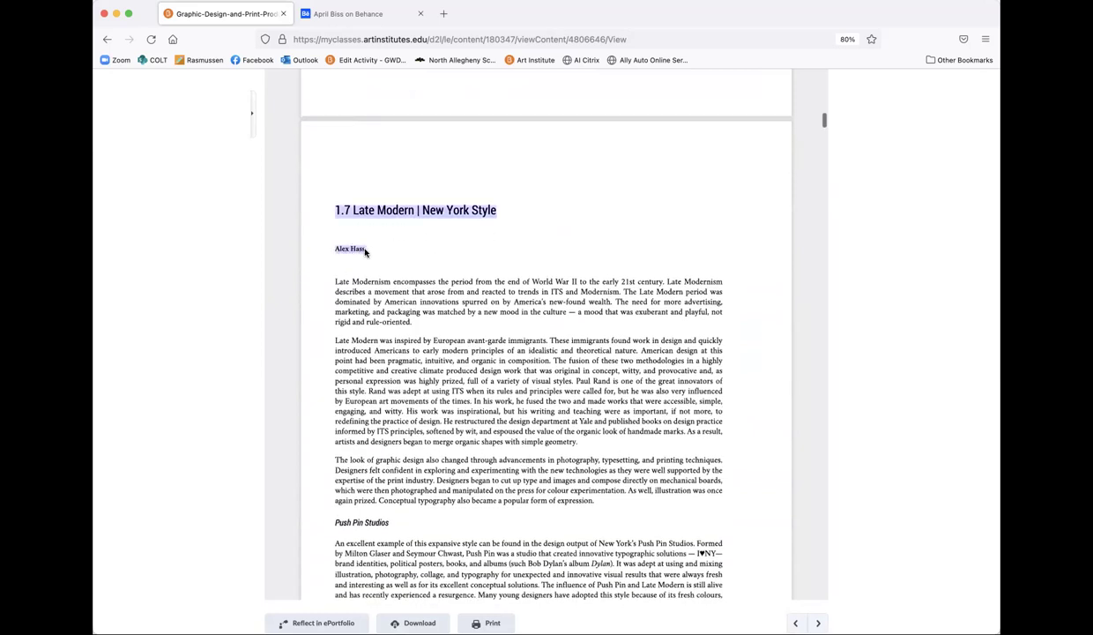
Step: Scroll a bit further, return to the top, and go back to the Week 1 page
{"action": "scroll", "coordinate": [379, 302], "scroll_direction": "down", "scroll_amount": 14}
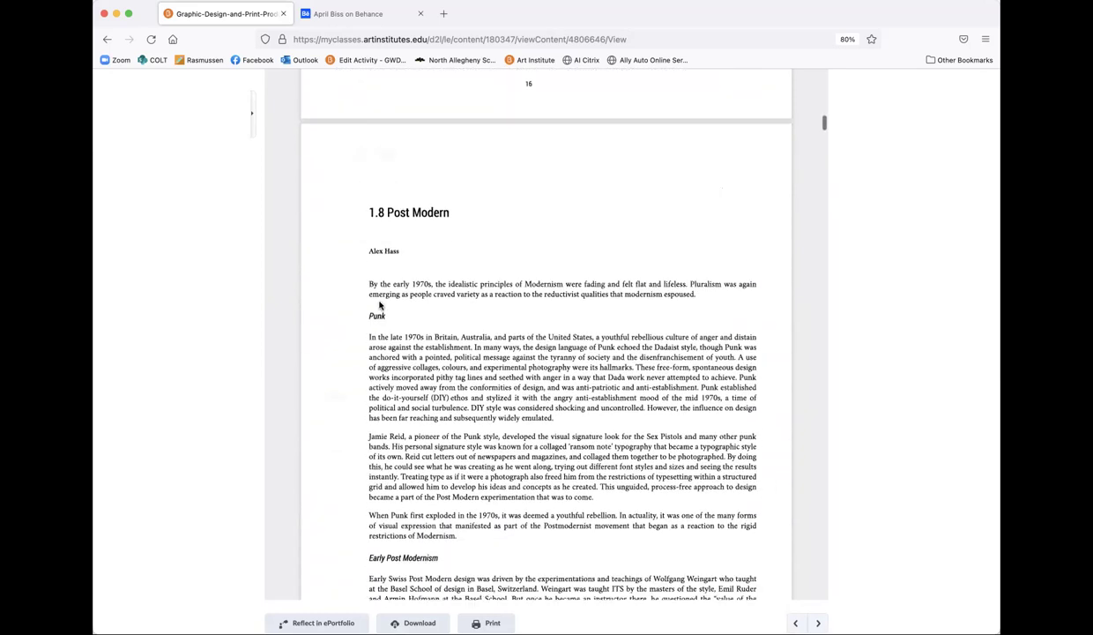
{"action": "scroll", "coordinate": [407, 355], "scroll_direction": "down", "scroll_amount": 5}
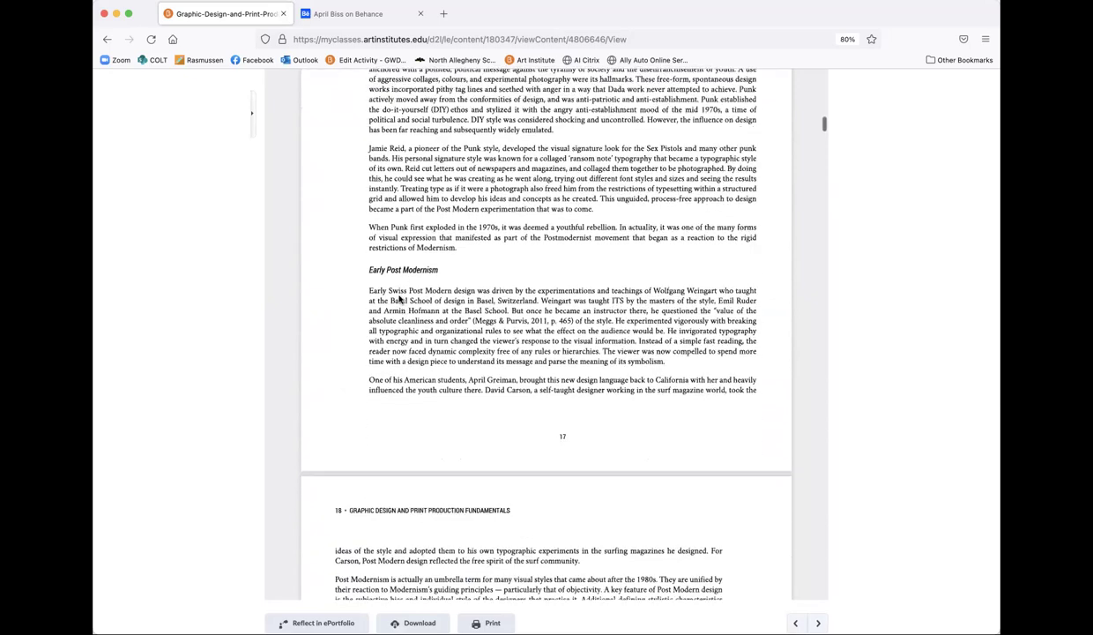
{"action": "scroll", "coordinate": [445, 386], "scroll_direction": "down", "scroll_amount": 18}
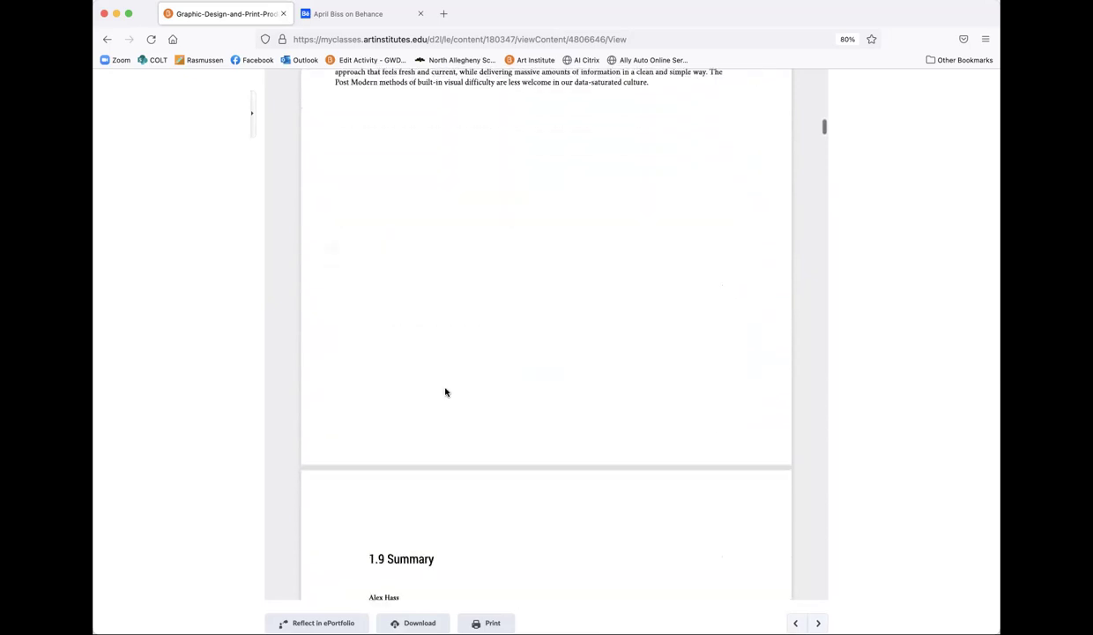
{"action": "scroll", "coordinate": [445, 387], "scroll_direction": "down", "scroll_amount": 15}
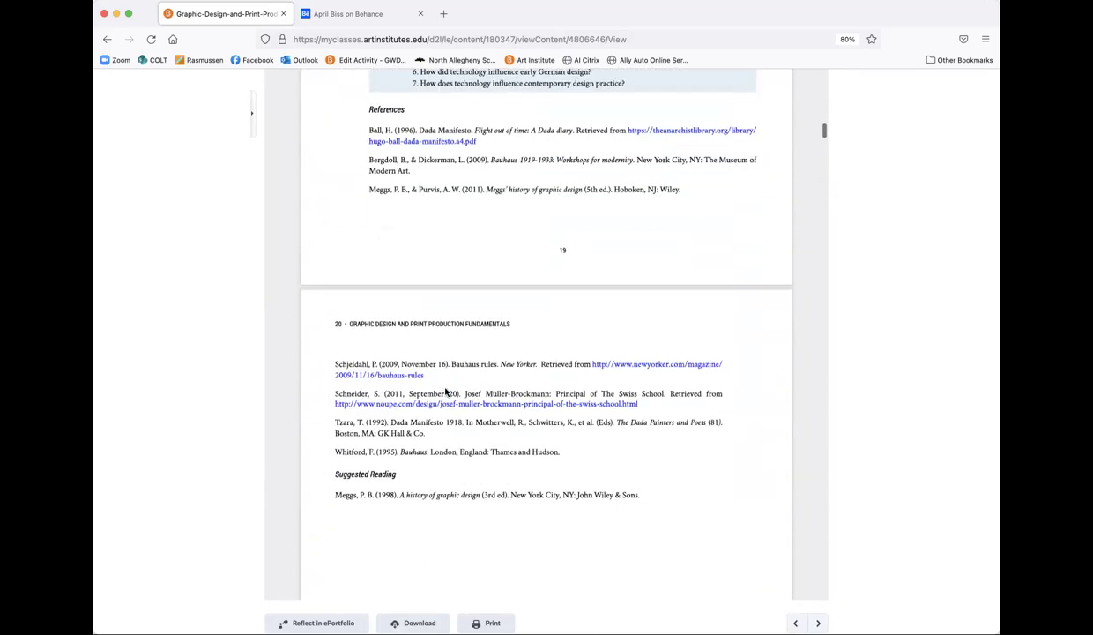
{"action": "scroll", "coordinate": [445, 391], "scroll_direction": "down", "scroll_amount": 5}
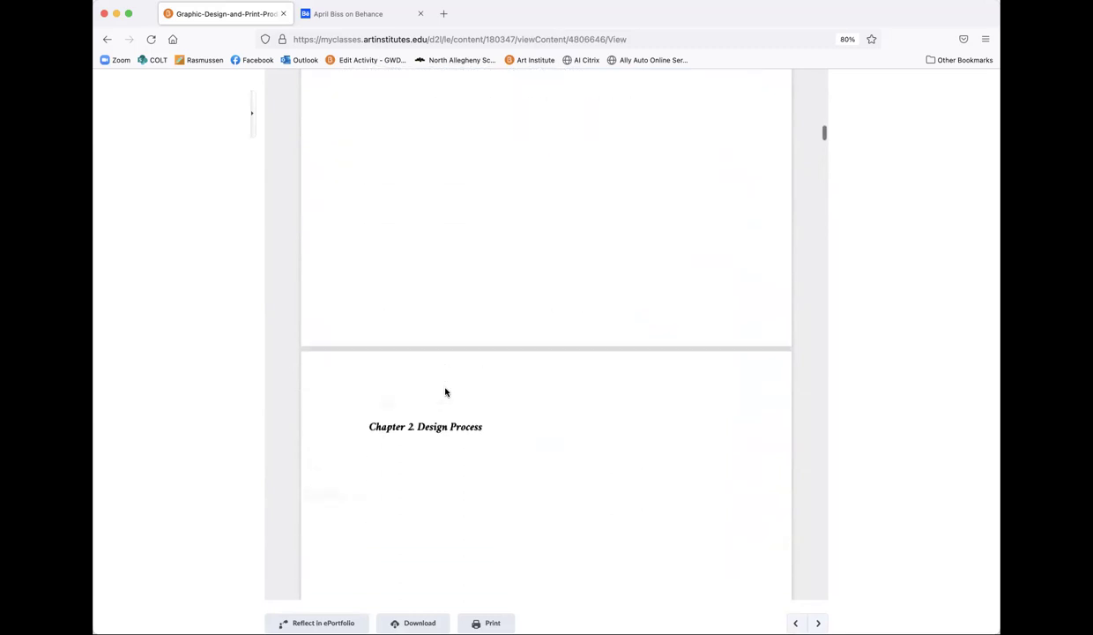
{"action": "scroll", "coordinate": [445, 392], "scroll_direction": "up", "scroll_amount": 20}
{"action": "scroll", "coordinate": [445, 264], "scroll_direction": "up", "scroll_amount": 3}
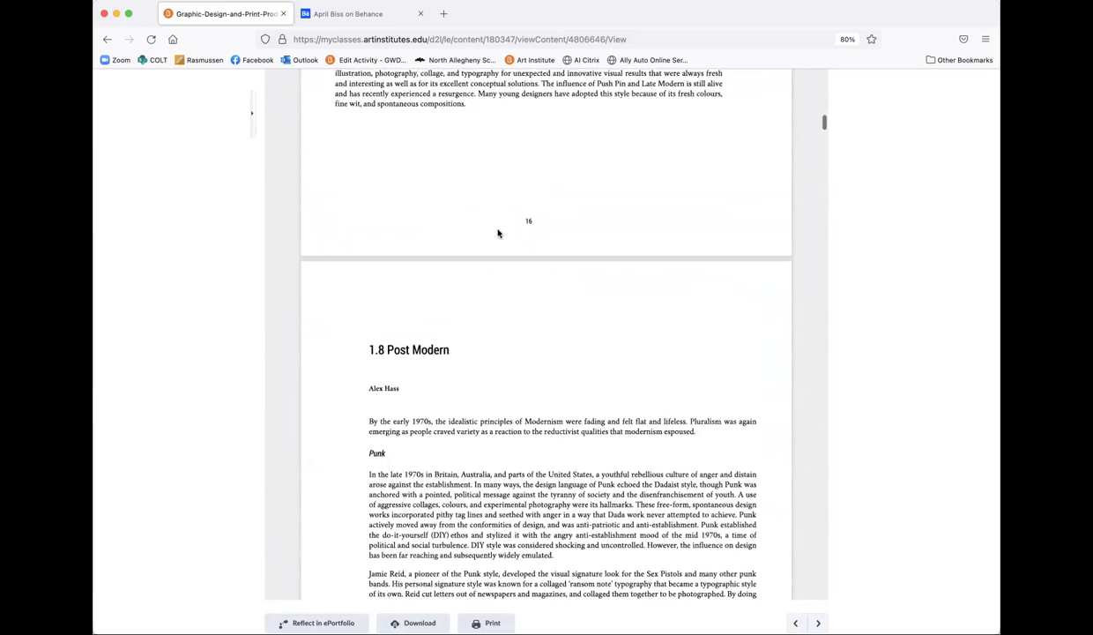
{"action": "scroll", "coordinate": [528, 371], "scroll_direction": "up", "scroll_amount": 3}
{"action": "scroll", "coordinate": [816, 233], "scroll_direction": "up", "scroll_amount": 20}
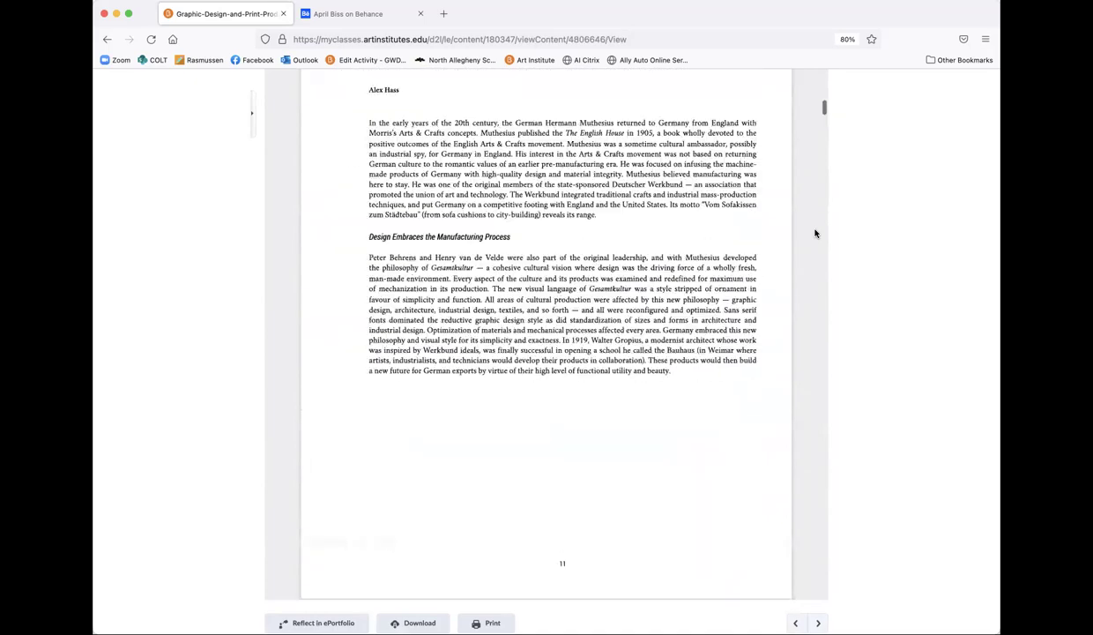
{"action": "scroll", "coordinate": [815, 232], "scroll_direction": "up", "scroll_amount": 20}
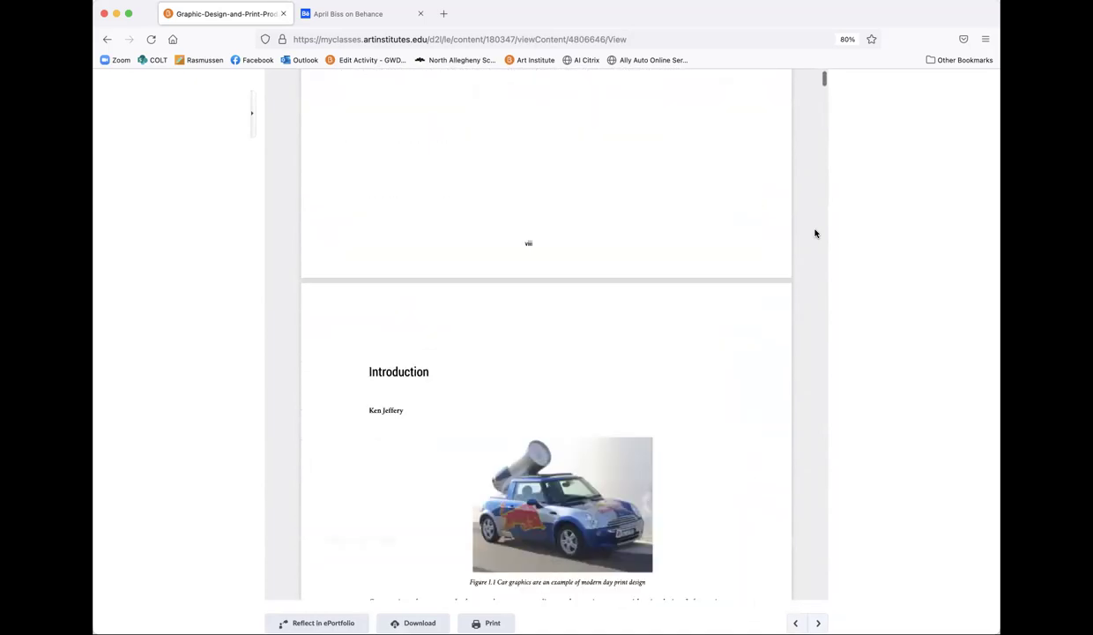
{"action": "scroll", "coordinate": [815, 233], "scroll_direction": "up", "scroll_amount": 20}
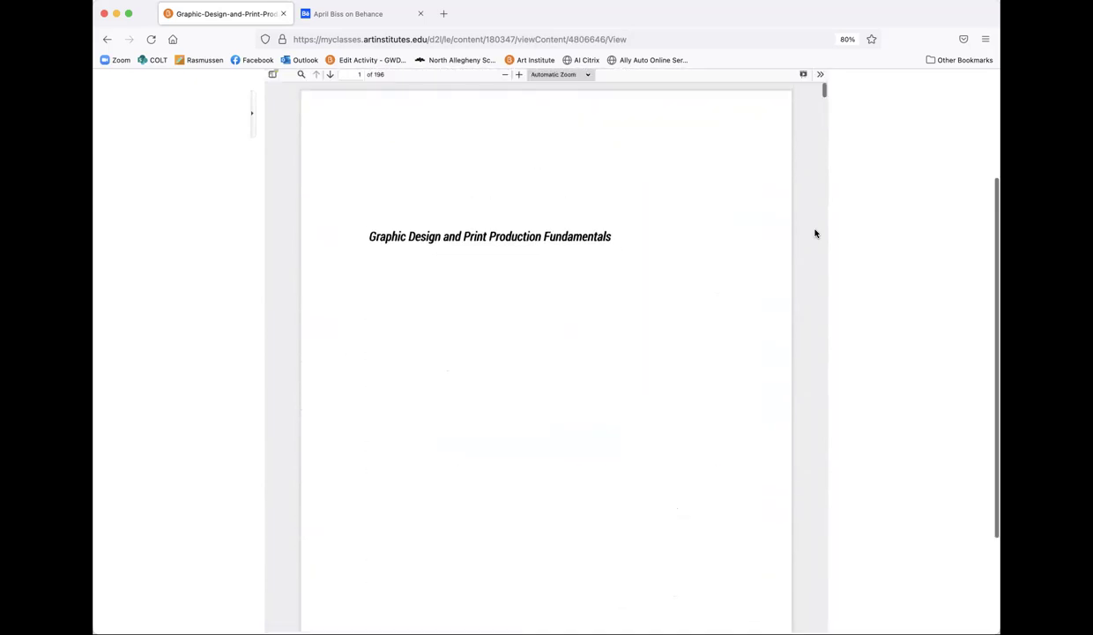
{"action": "left_click", "coordinate": [328, 156]}
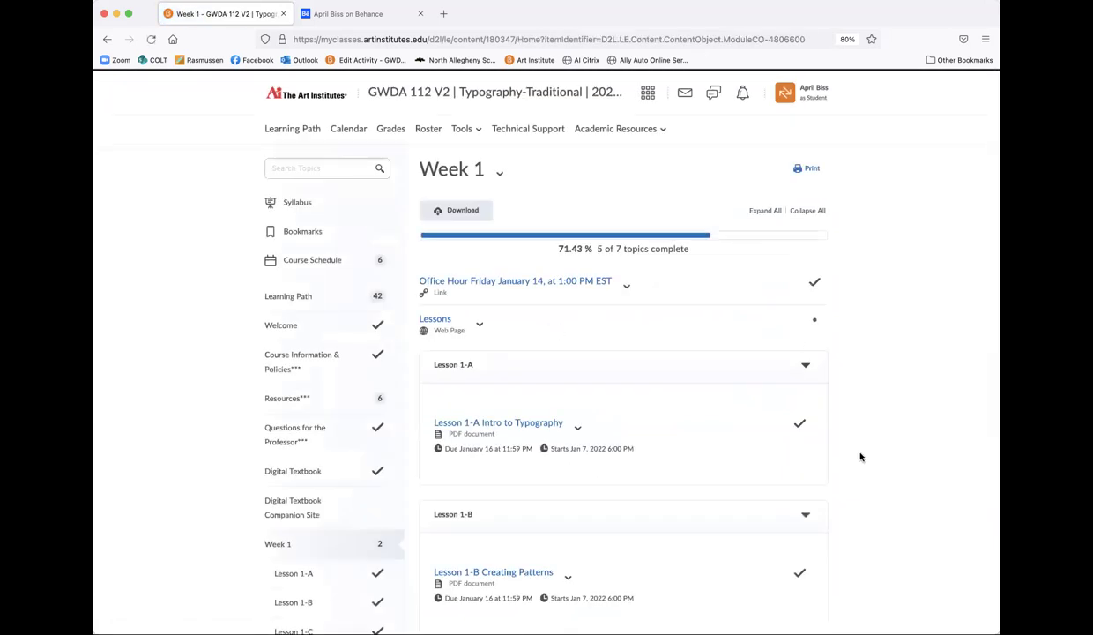
Step: Open the 30-page Lesson 1-A Intro to Typography deck expanded, reaching the 'Typography – A few basics' slide
{"action": "scroll", "coordinate": [705, 423], "scroll_direction": "down", "scroll_amount": 2}
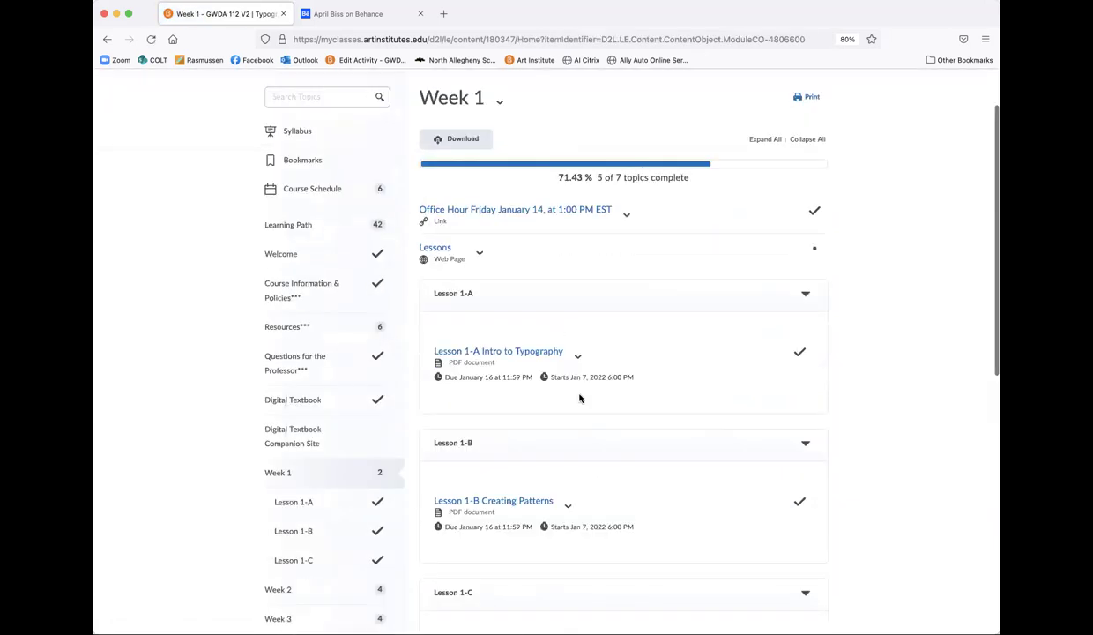
{"action": "left_click", "coordinate": [500, 352]}
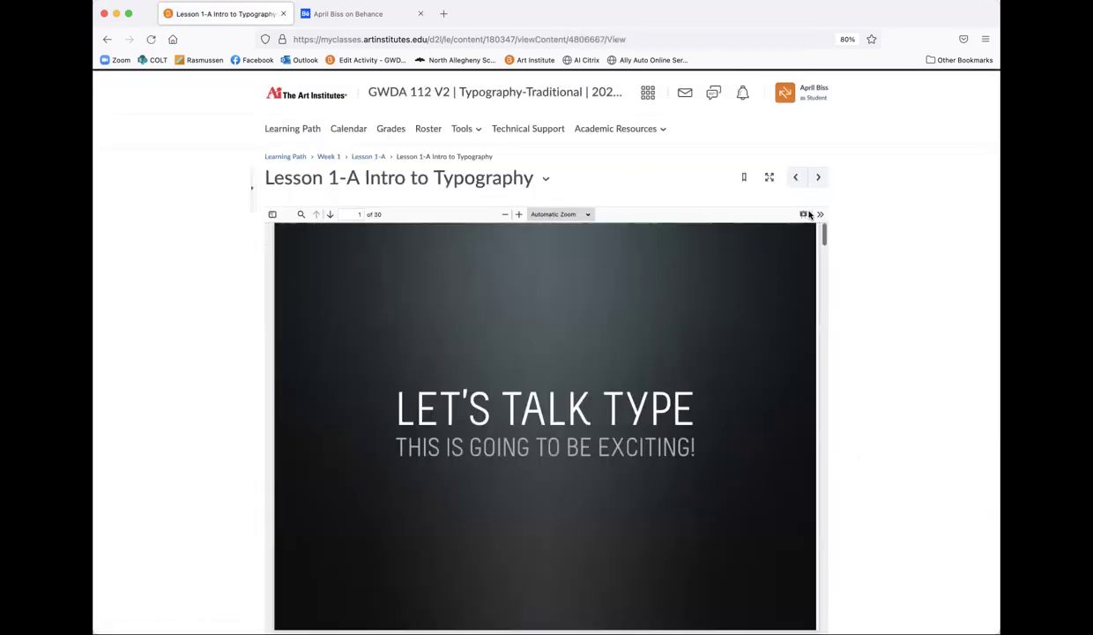
{"action": "left_click", "coordinate": [803, 217]}
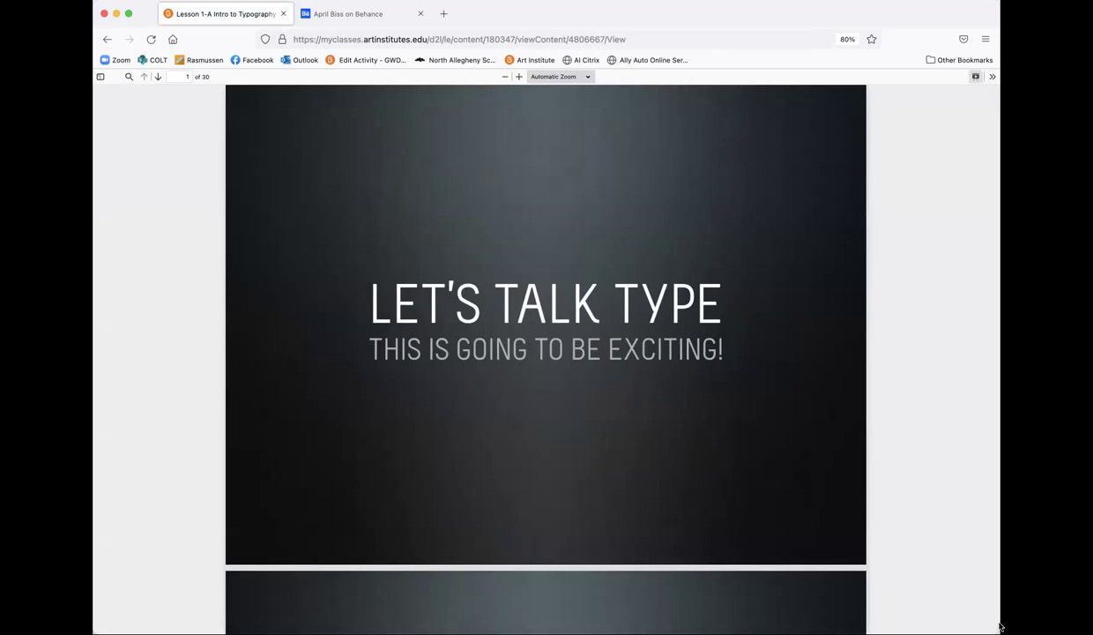
{"action": "left_click_drag", "start_coordinate": [999, 626], "coordinate": [853, 621]}
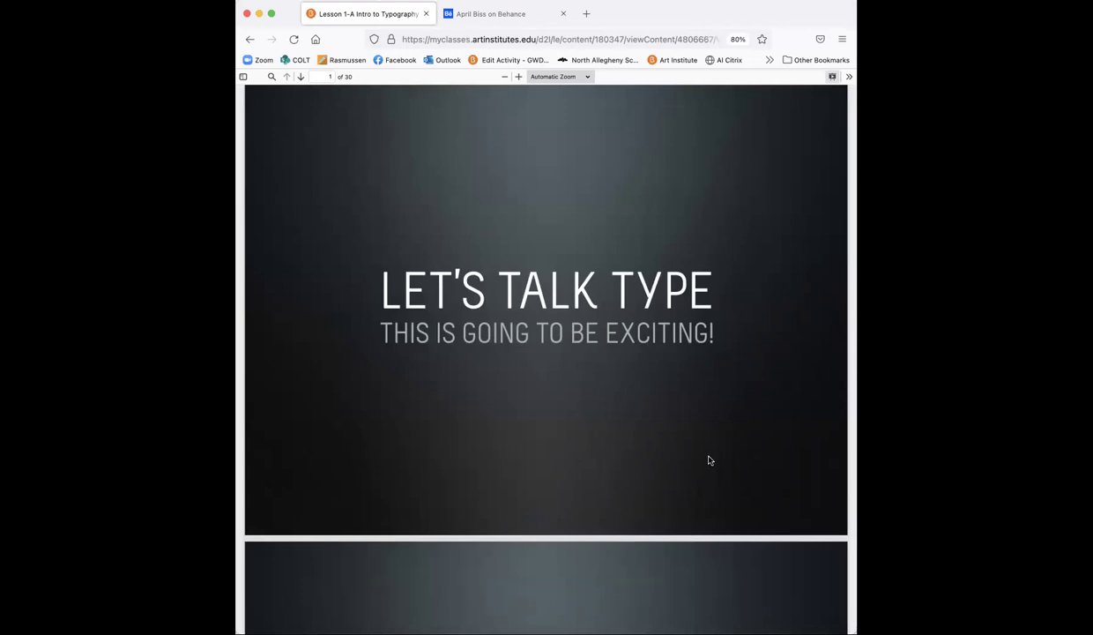
{"action": "scroll", "coordinate": [710, 460], "scroll_direction": "down", "scroll_amount": 5}
{"action": "scroll", "coordinate": [709, 461], "scroll_direction": "up", "scroll_amount": 1}
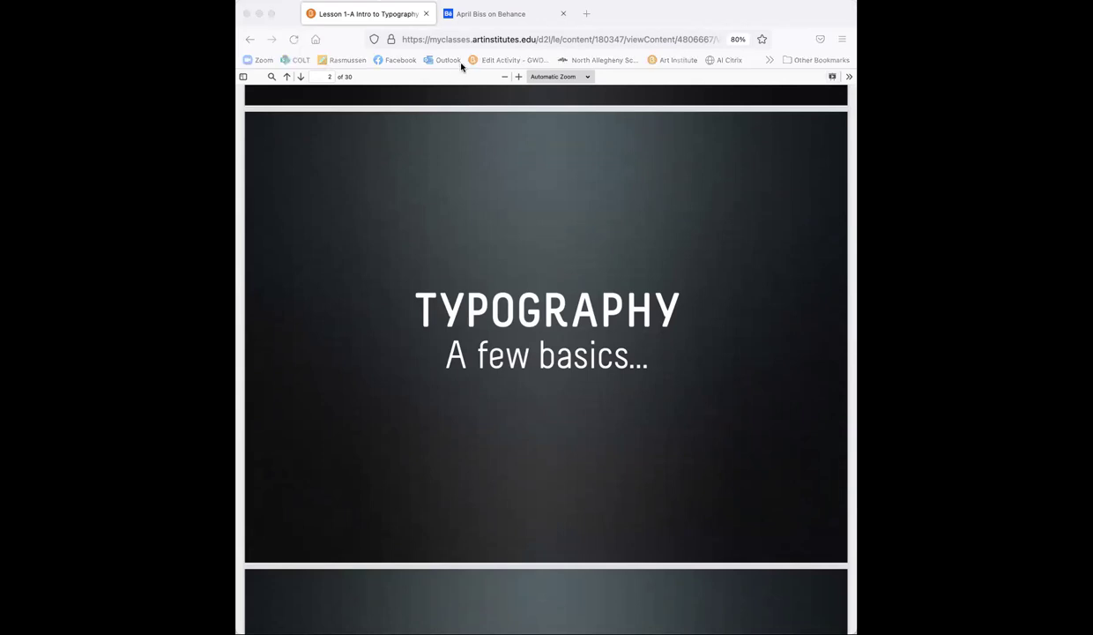
{"action": "left_click", "coordinate": [293, 19]}
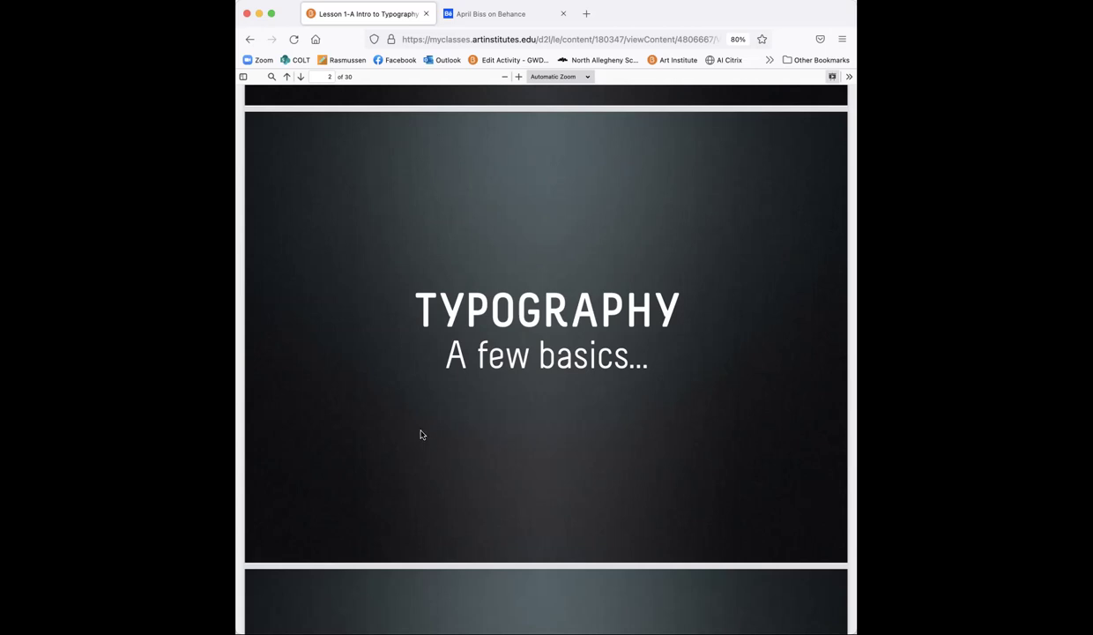
Step: Scroll through slides 3 and 4 to page 5, 'What is Lettering: The art of drawing letters'
{"action": "scroll", "coordinate": [420, 435], "scroll_direction": "down", "scroll_amount": 1}
{"action": "scroll", "coordinate": [420, 435], "scroll_direction": "down", "scroll_amount": 5}
{"action": "scroll", "coordinate": [420, 435], "scroll_direction": "down", "scroll_amount": 5}
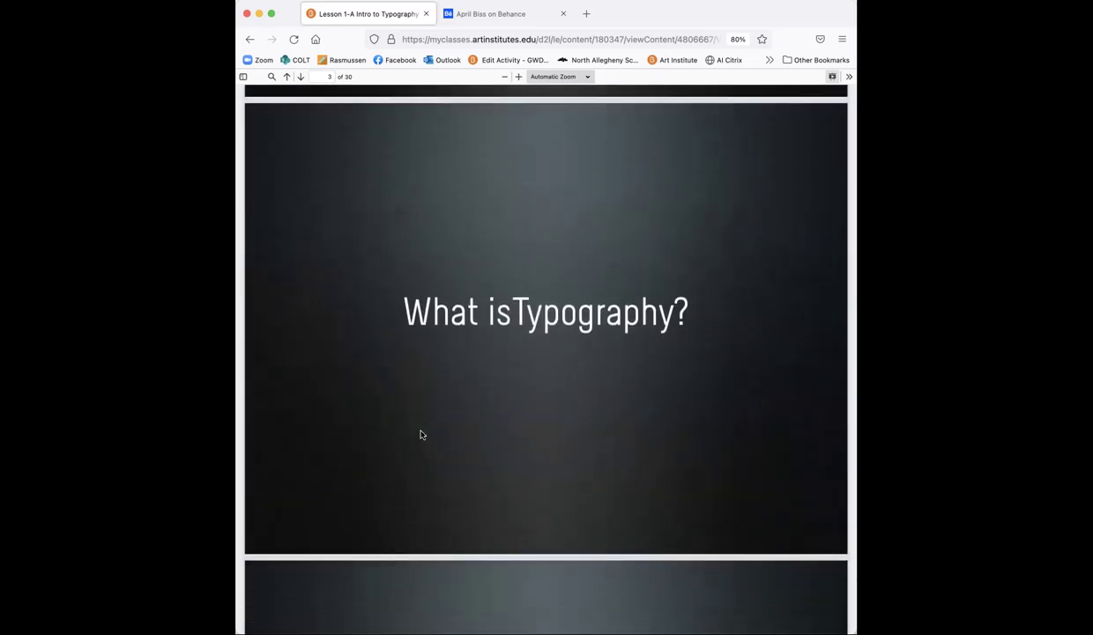
{"action": "scroll", "coordinate": [421, 435], "scroll_direction": "down", "scroll_amount": 10}
{"action": "scroll", "coordinate": [420, 435], "scroll_direction": "up", "scroll_amount": 3}
{"action": "scroll", "coordinate": [420, 435], "scroll_direction": "down", "scroll_amount": 3}
{"action": "scroll", "coordinate": [421, 434], "scroll_direction": "up", "scroll_amount": 2}
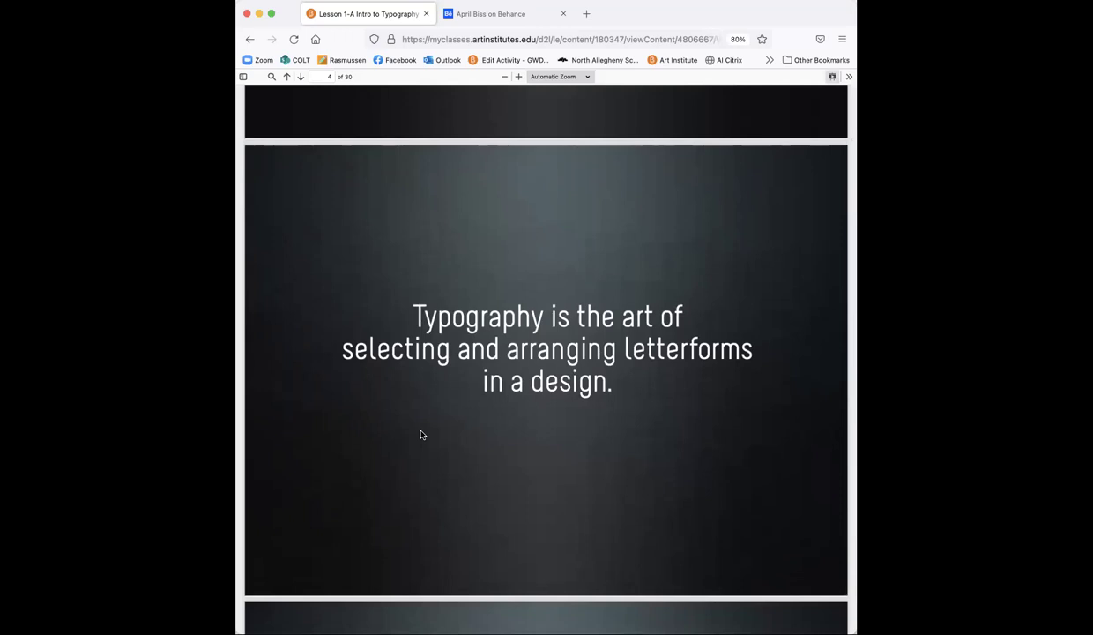
{"action": "scroll", "coordinate": [421, 434], "scroll_direction": "down", "scroll_amount": 8}
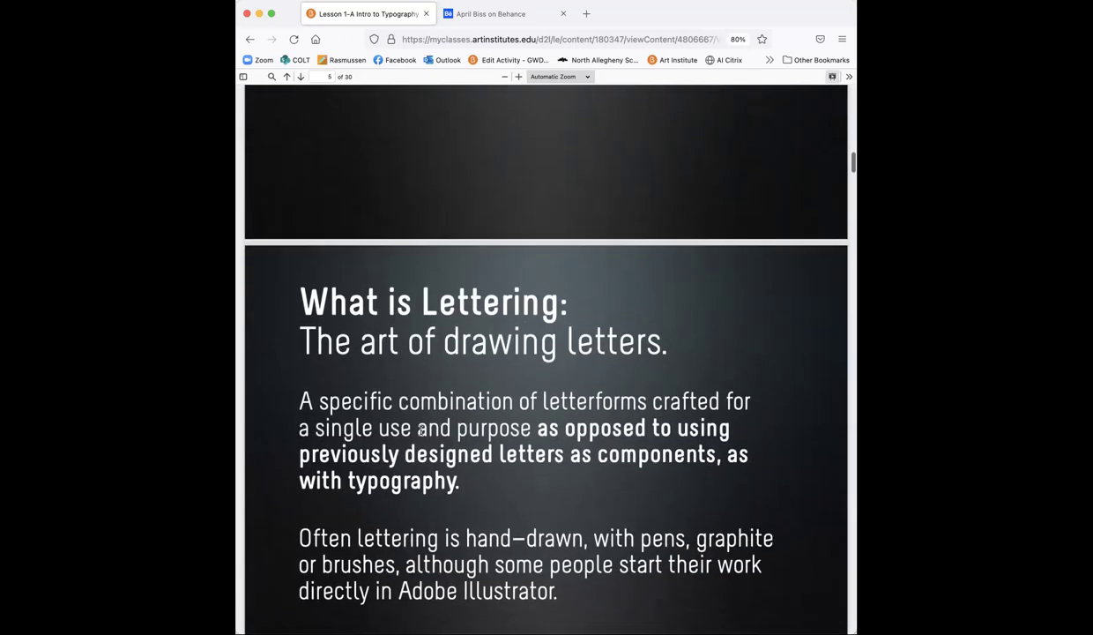
{"action": "scroll", "coordinate": [420, 435], "scroll_direction": "down", "scroll_amount": 1}
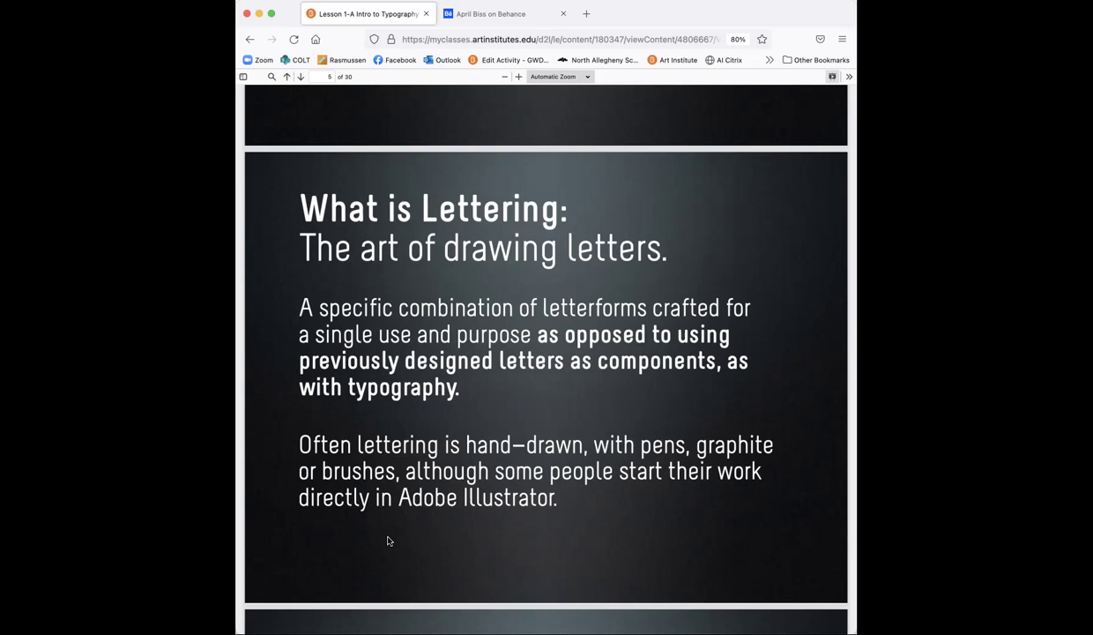
Step: Scroll from page 6 to page 9, the 'Lettering' slide with the Cabinet of Curiosities artwork
{"action": "scroll", "coordinate": [388, 541], "scroll_direction": "down", "scroll_amount": 10}
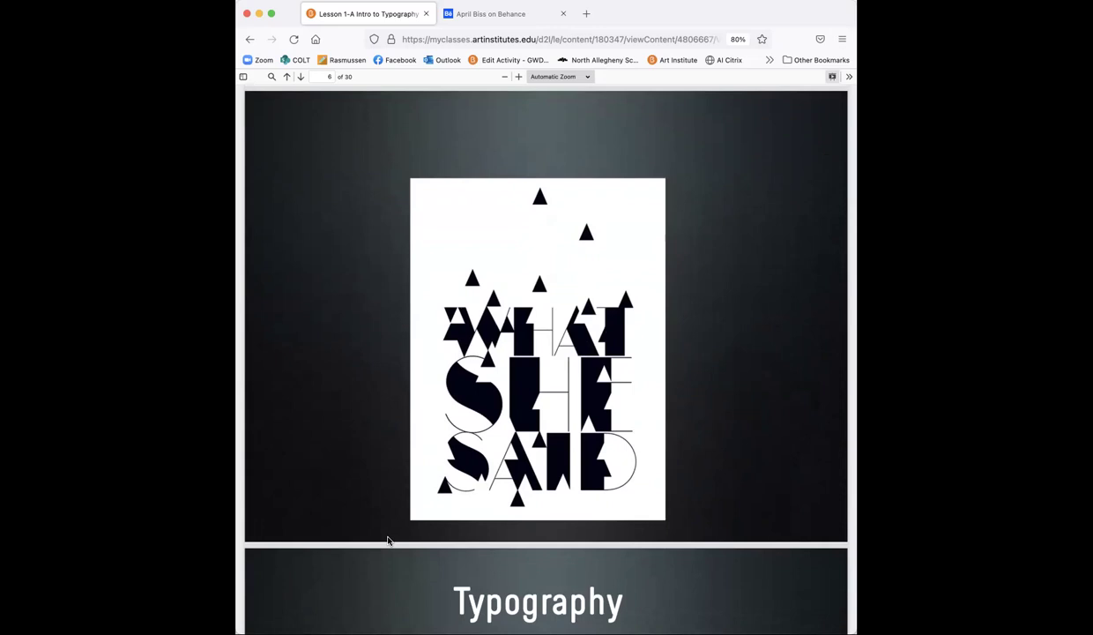
{"action": "scroll", "coordinate": [387, 540], "scroll_direction": "down", "scroll_amount": 3}
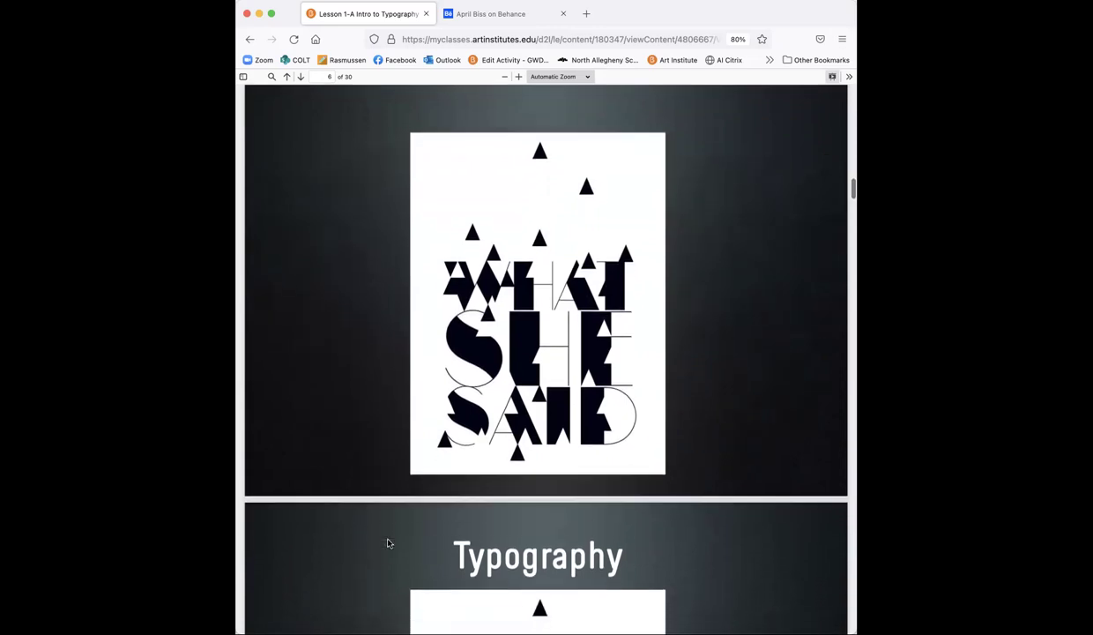
{"action": "scroll", "coordinate": [388, 543], "scroll_direction": "down", "scroll_amount": 7}
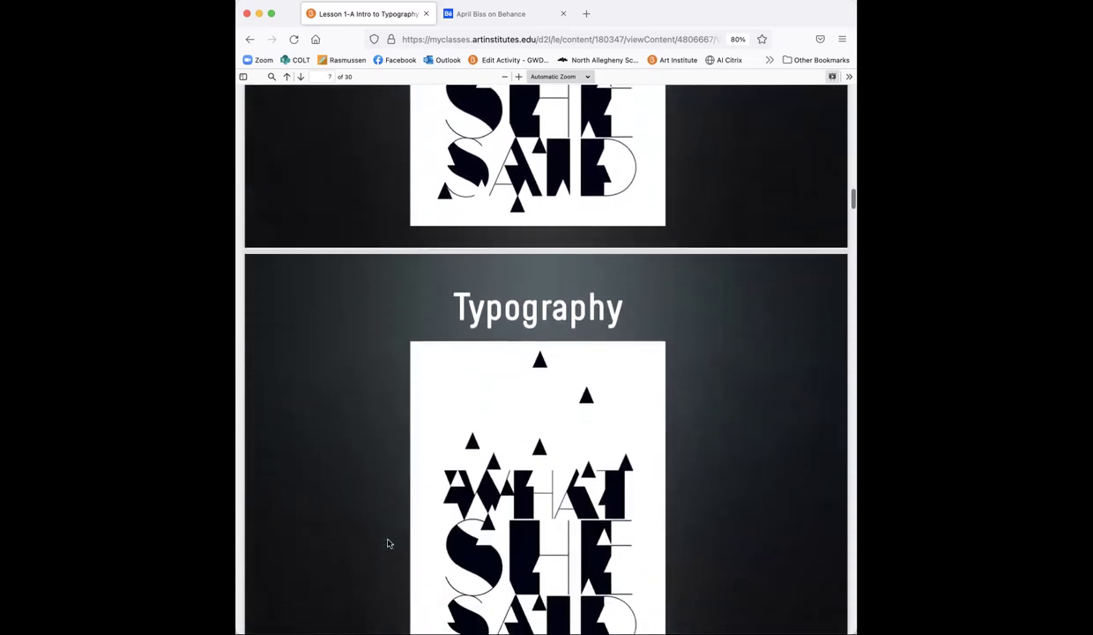
{"action": "scroll", "coordinate": [388, 543], "scroll_direction": "down", "scroll_amount": 2}
{"action": "scroll", "coordinate": [388, 543], "scroll_direction": "down", "scroll_amount": 8}
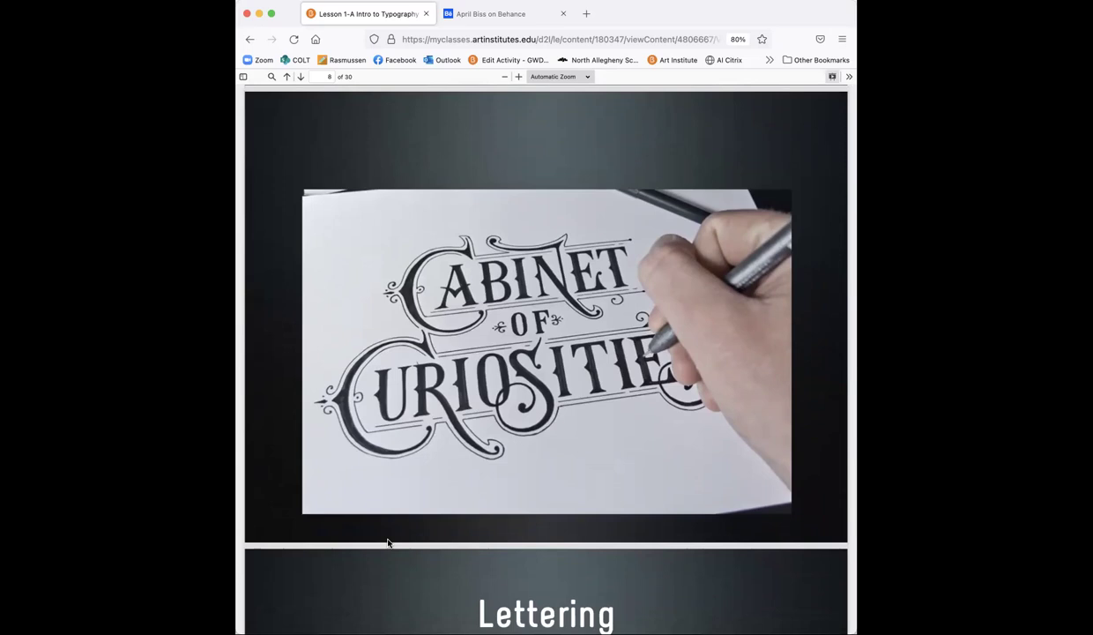
{"action": "scroll", "coordinate": [388, 543], "scroll_direction": "down", "scroll_amount": 7}
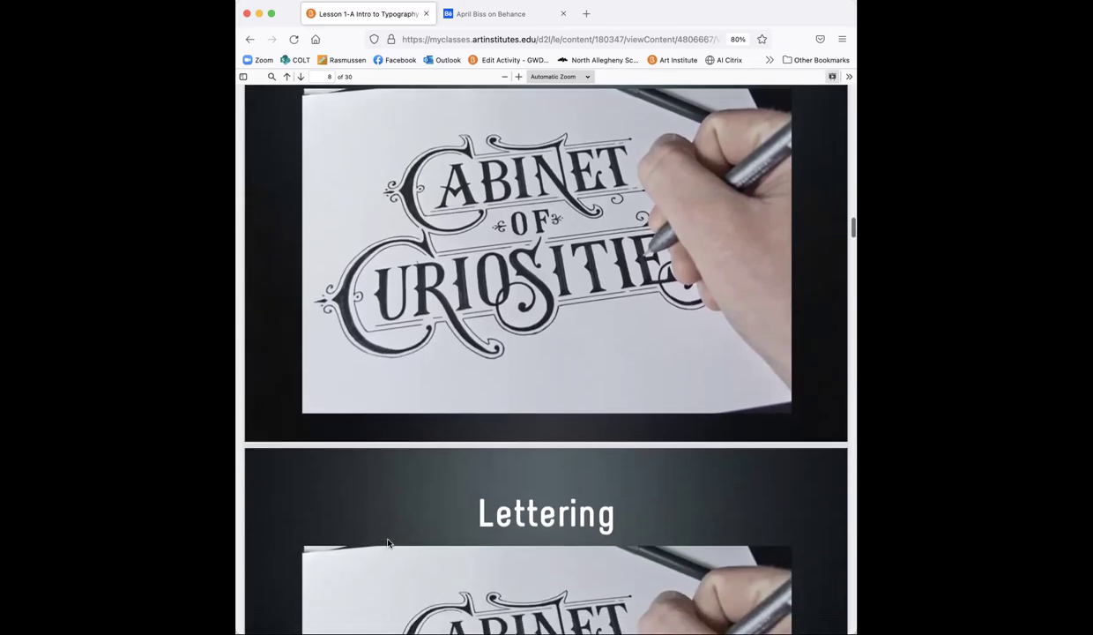
{"action": "scroll", "coordinate": [387, 544], "scroll_direction": "down", "scroll_amount": 3}
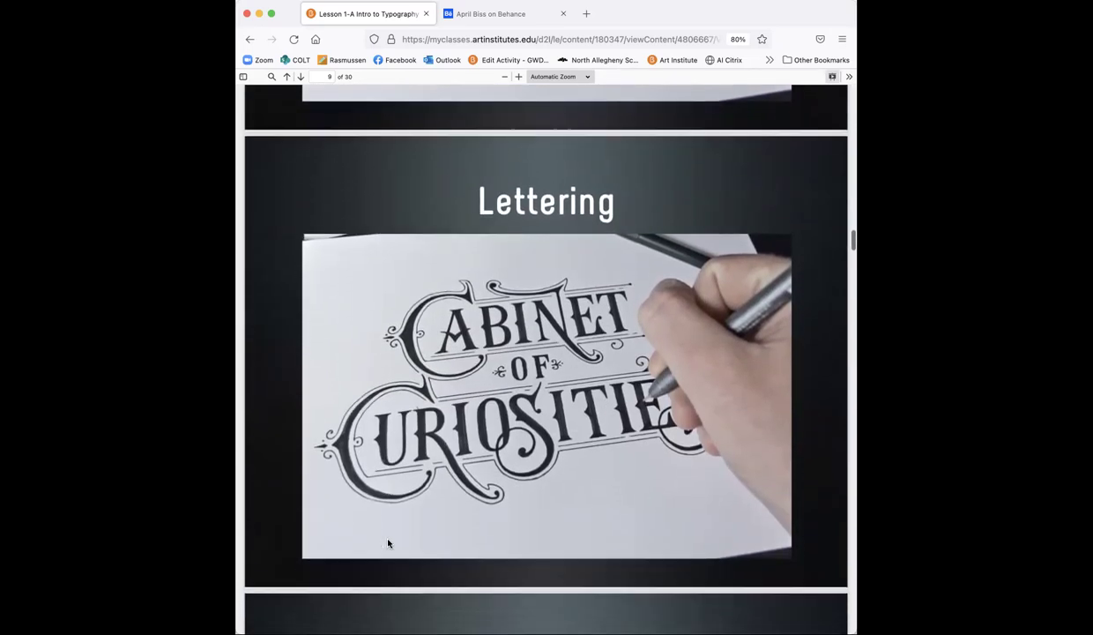
{"action": "scroll", "coordinate": [388, 543], "scroll_direction": "down", "scroll_amount": 10}
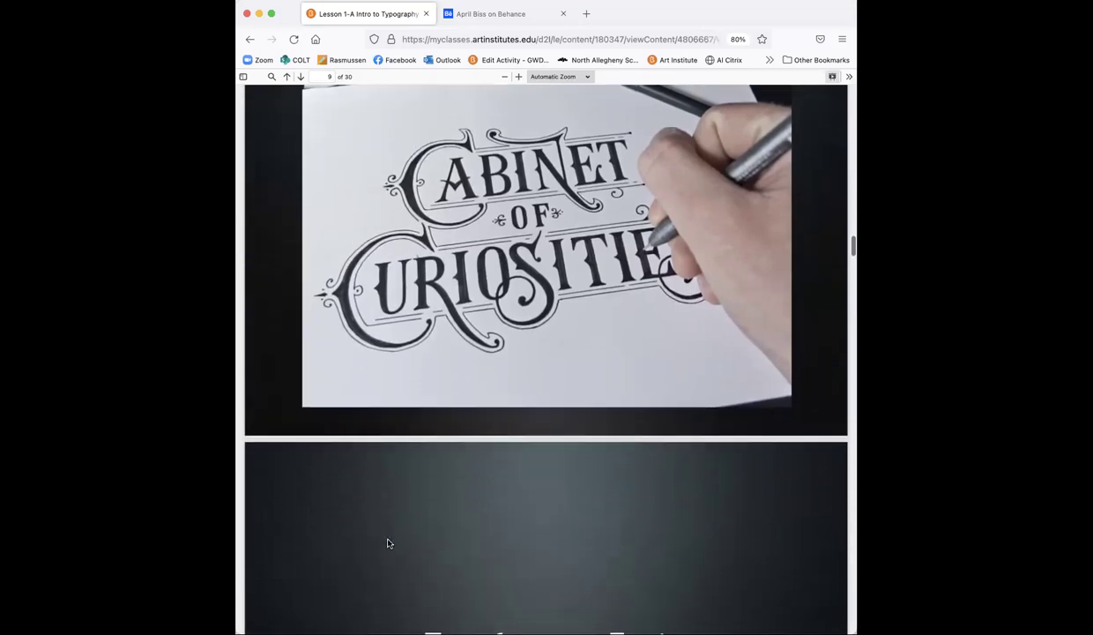
Step: Move on to page 11, the 'Typeface' definition slide showing the House Casual specimen
{"action": "scroll", "coordinate": [388, 543], "scroll_direction": "up", "scroll_amount": 1}
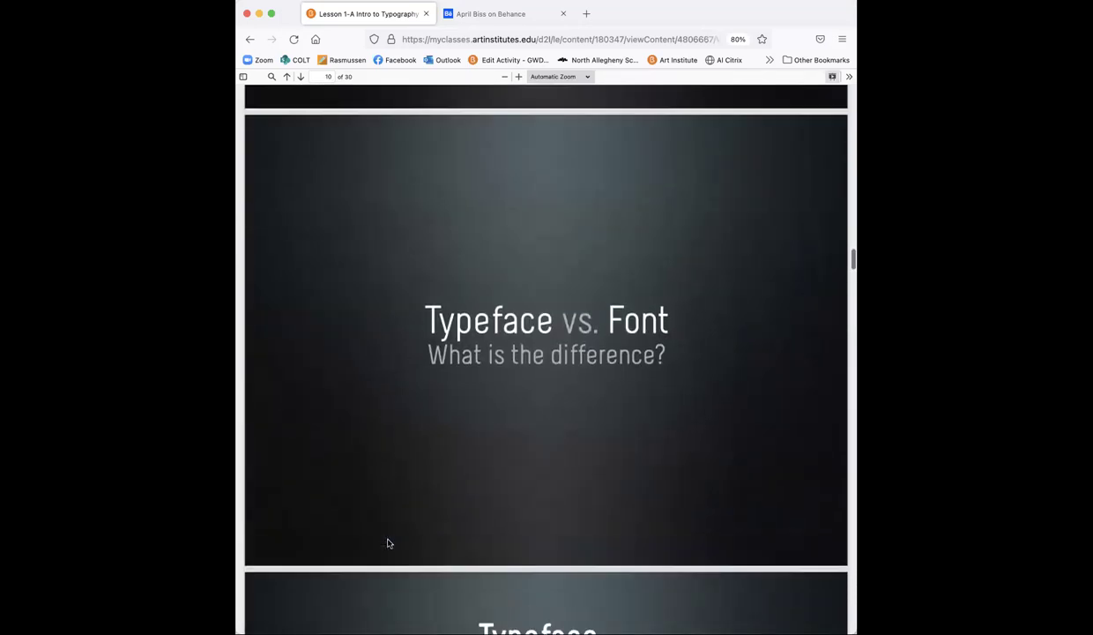
{"action": "scroll", "coordinate": [387, 543], "scroll_direction": "up", "scroll_amount": 1}
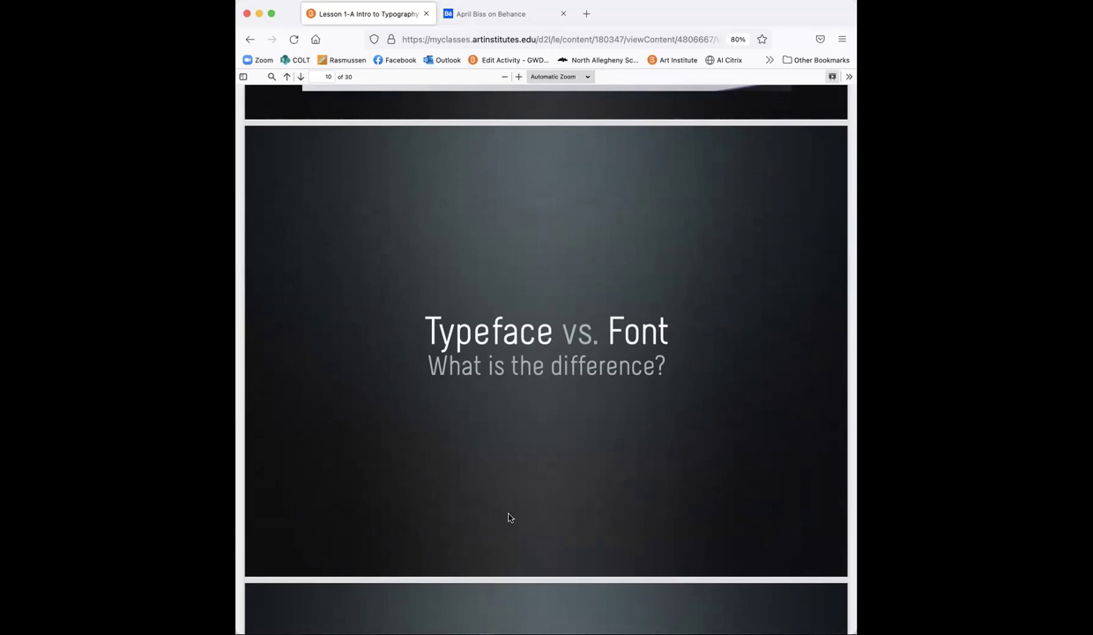
{"action": "scroll", "coordinate": [508, 518], "scroll_direction": "down", "scroll_amount": 1}
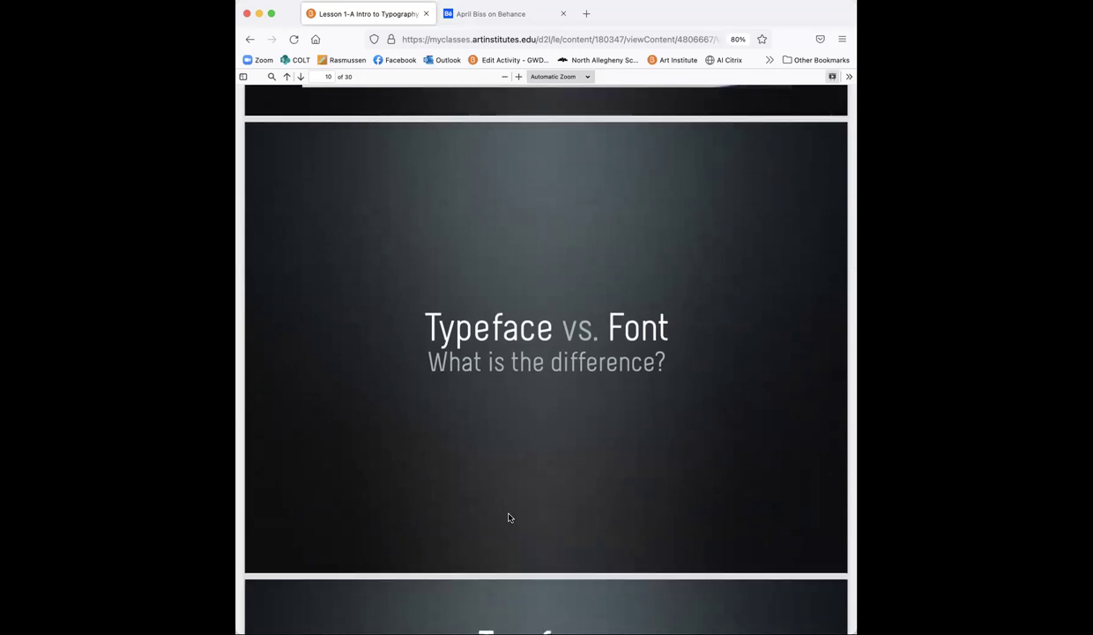
{"action": "scroll", "coordinate": [507, 518], "scroll_direction": "down", "scroll_amount": 8}
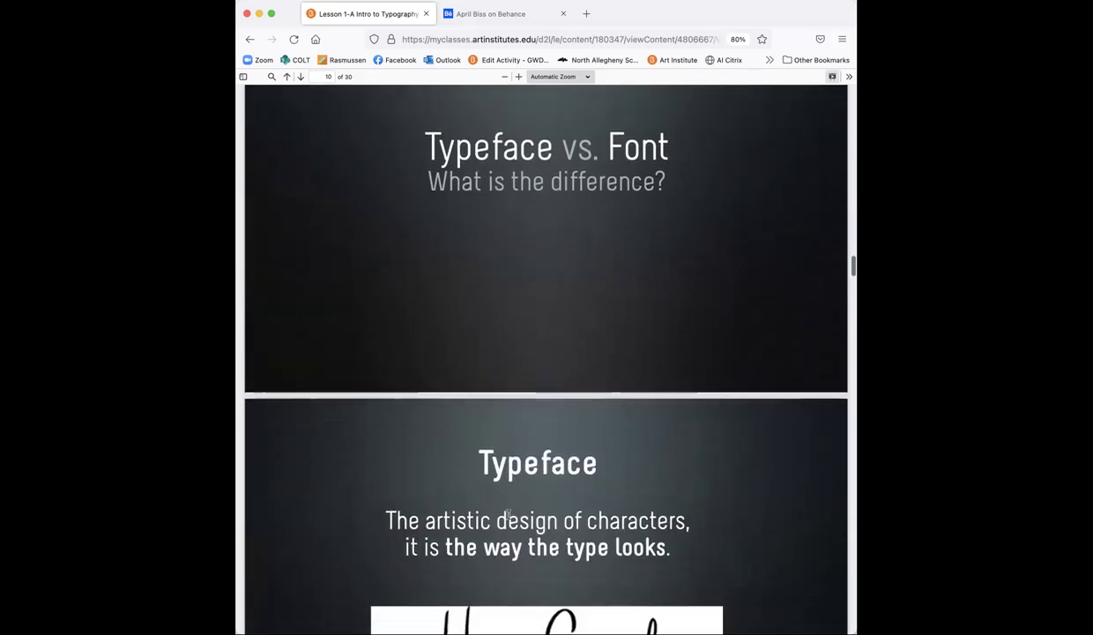
{"action": "scroll", "coordinate": [509, 514], "scroll_direction": "down", "scroll_amount": 2}
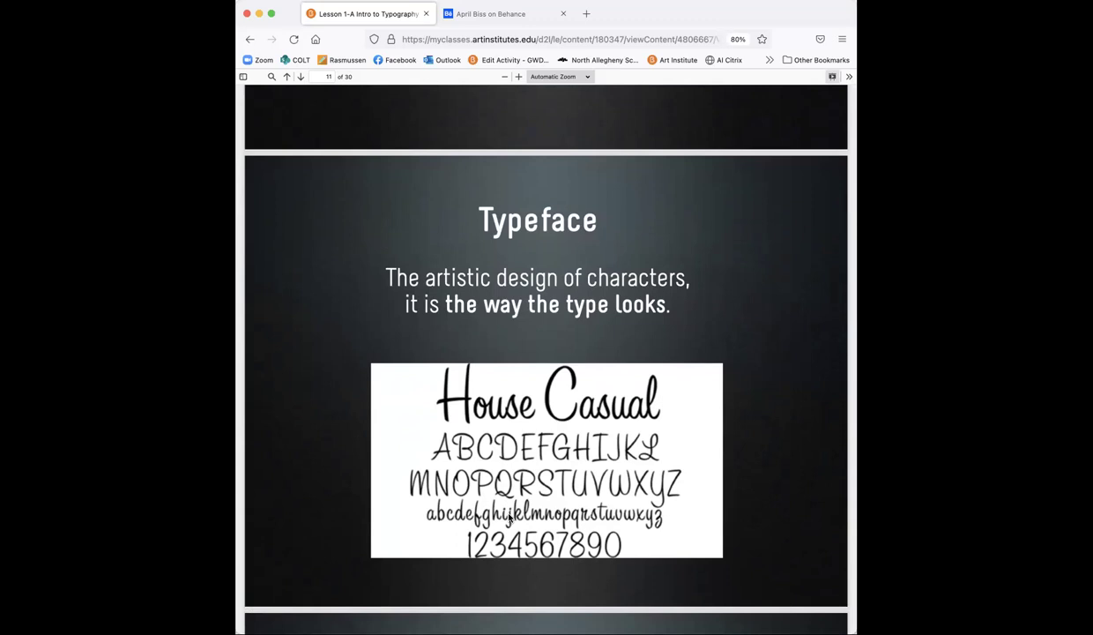
Step: Page back and forth to page 12, the 'Font' slide showing OpenDyslexic .otf font files
{"action": "scroll", "coordinate": [509, 517], "scroll_direction": "down", "scroll_amount": 5}
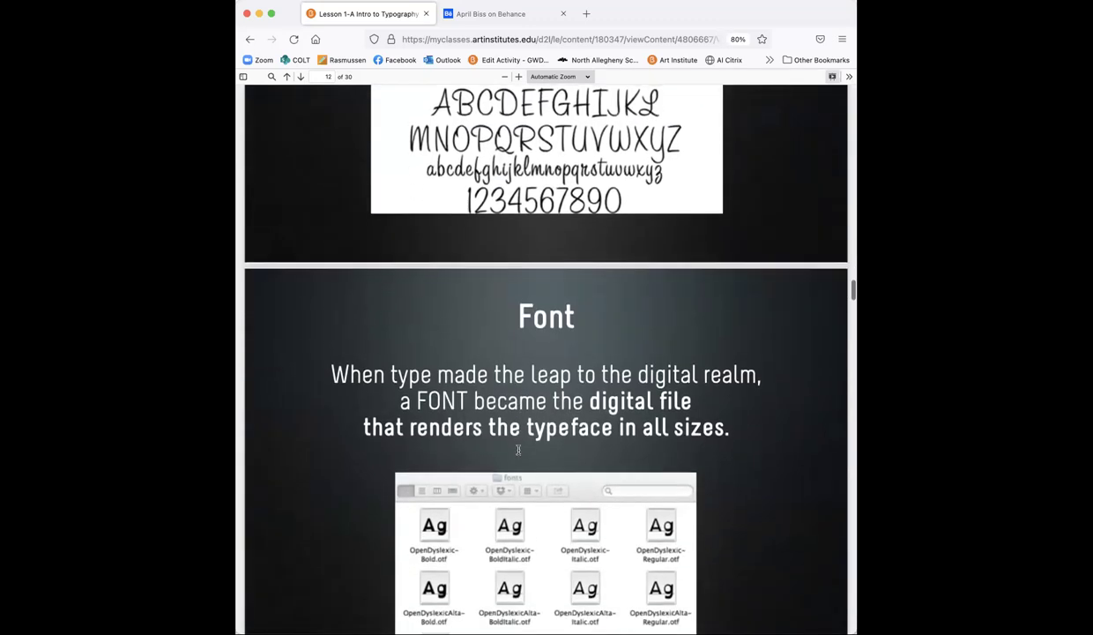
{"action": "scroll", "coordinate": [518, 449], "scroll_direction": "down", "scroll_amount": 2}
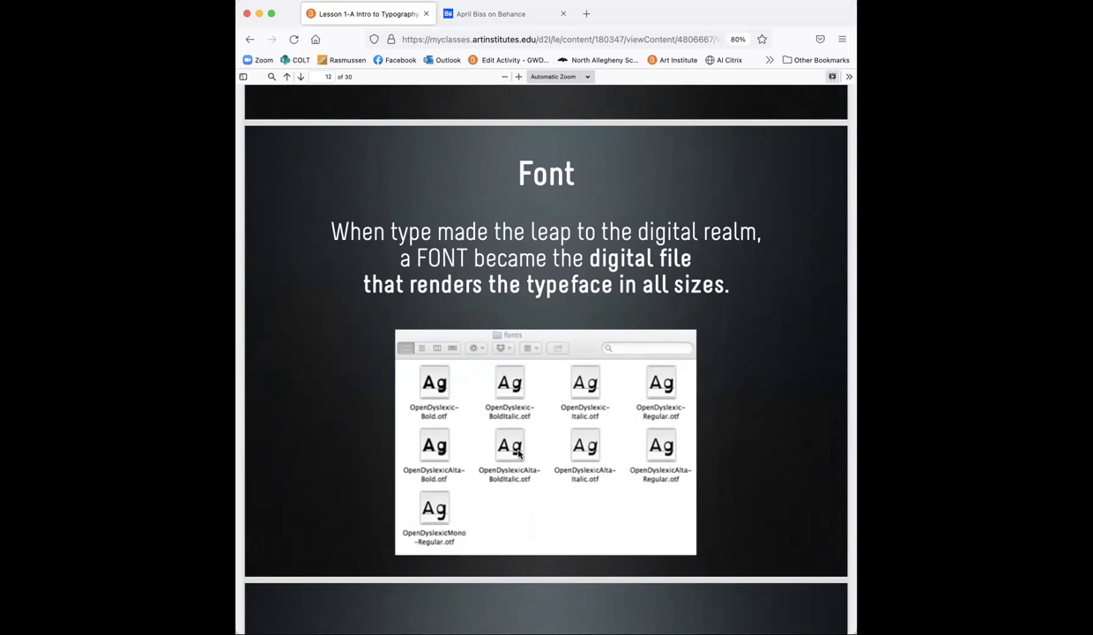
{"action": "scroll", "coordinate": [519, 452], "scroll_direction": "down", "scroll_amount": 5}
{"action": "scroll", "coordinate": [518, 453], "scroll_direction": "up", "scroll_amount": 3}
{"action": "scroll", "coordinate": [518, 453], "scroll_direction": "up", "scroll_amount": 6}
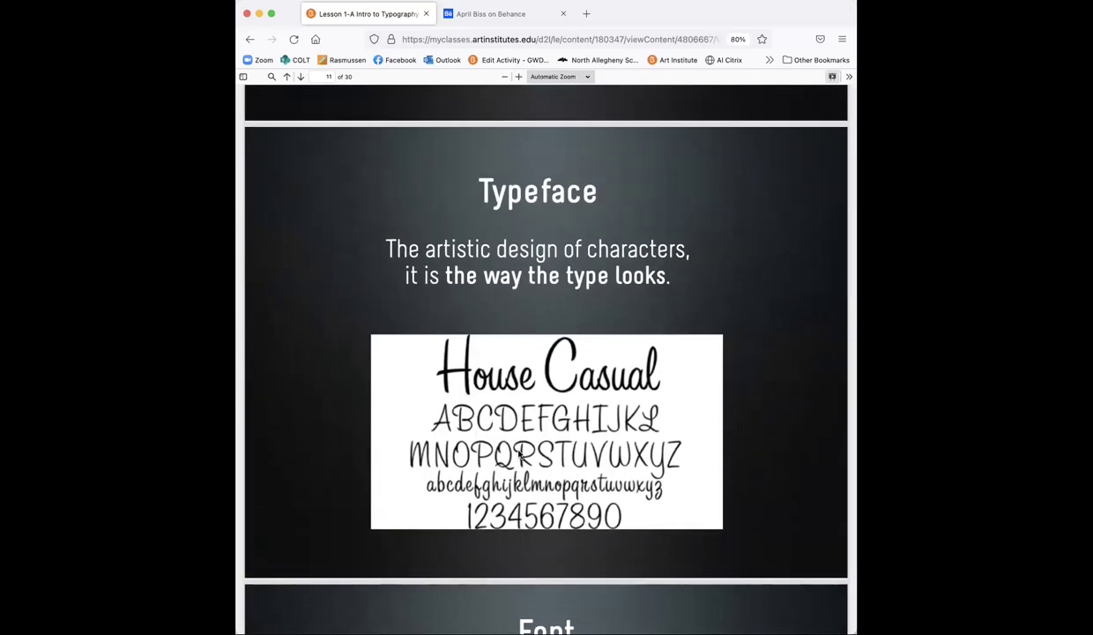
{"action": "scroll", "coordinate": [518, 453], "scroll_direction": "down", "scroll_amount": 5}
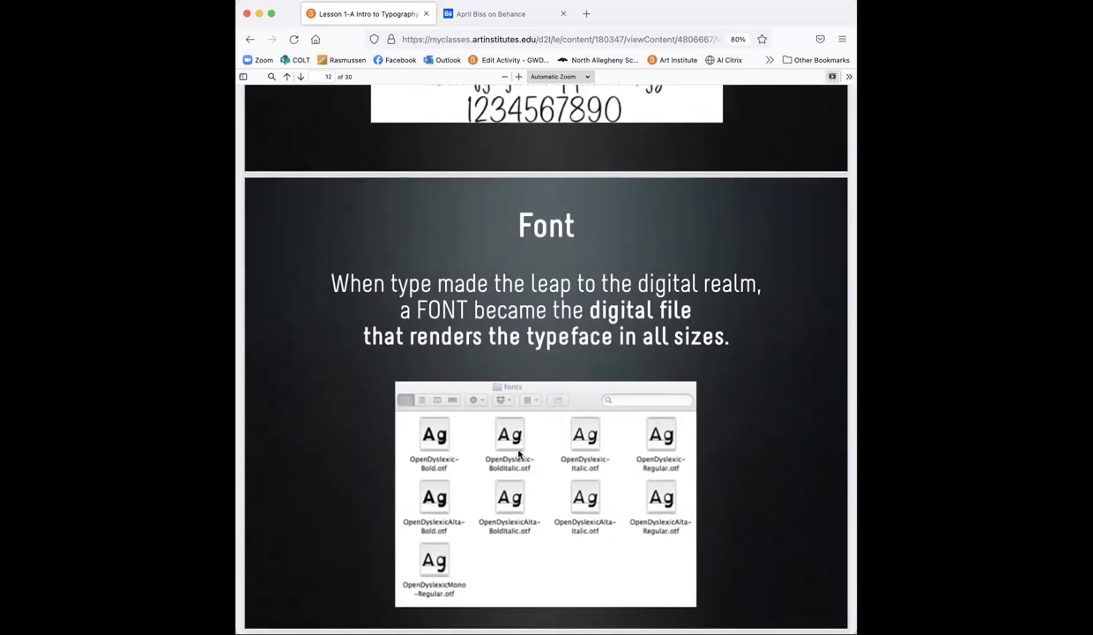
{"action": "scroll", "coordinate": [518, 453], "scroll_direction": "up", "scroll_amount": 5}
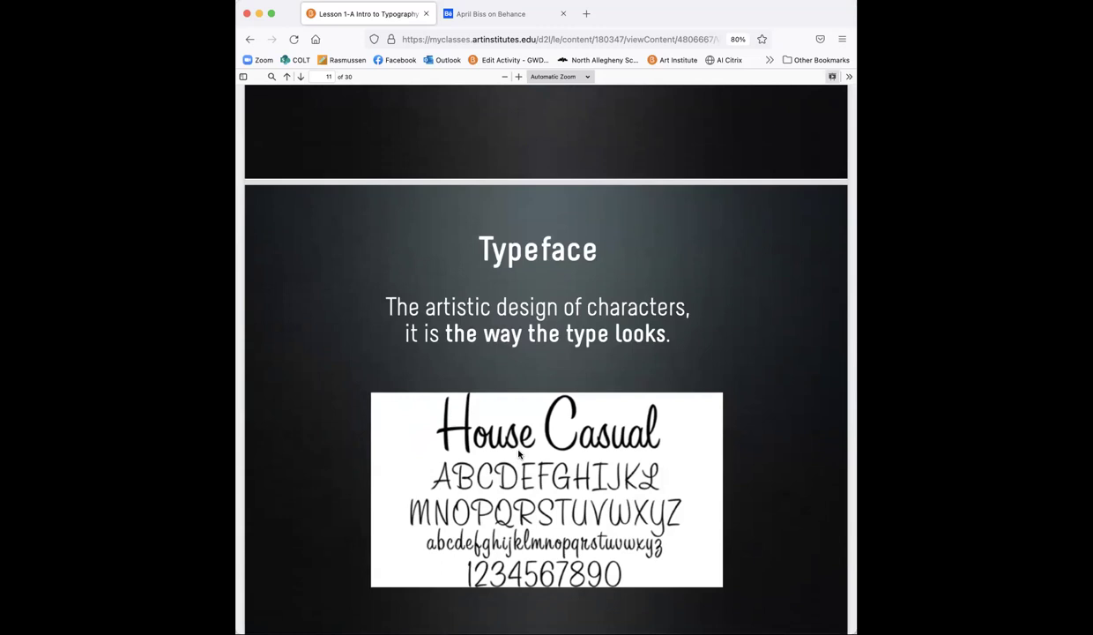
{"action": "scroll", "coordinate": [518, 453], "scroll_direction": "down", "scroll_amount": 5}
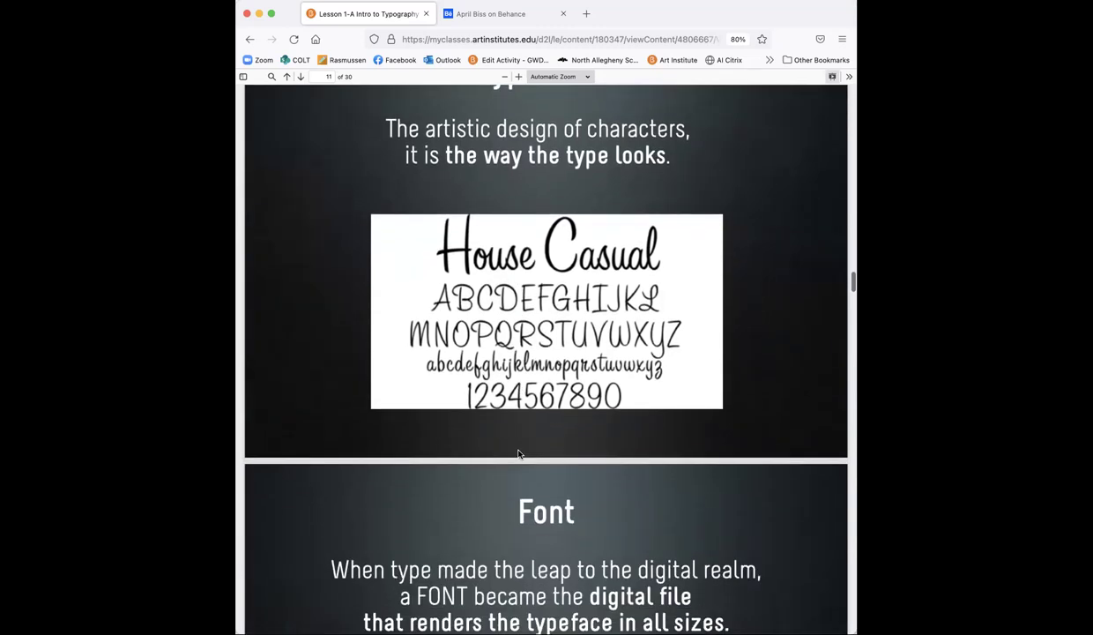
{"action": "scroll", "coordinate": [519, 453], "scroll_direction": "down", "scroll_amount": 2}
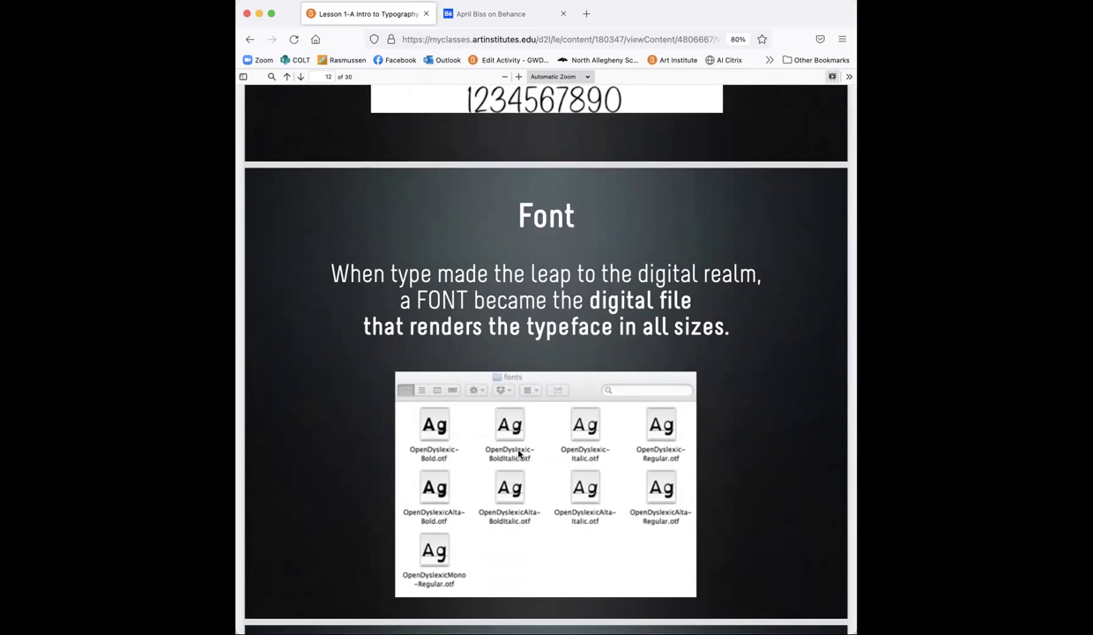
{"action": "scroll", "coordinate": [600, 457], "scroll_direction": "down", "scroll_amount": 2}
{"action": "scroll", "coordinate": [608, 464], "scroll_direction": "up", "scroll_amount": 5}
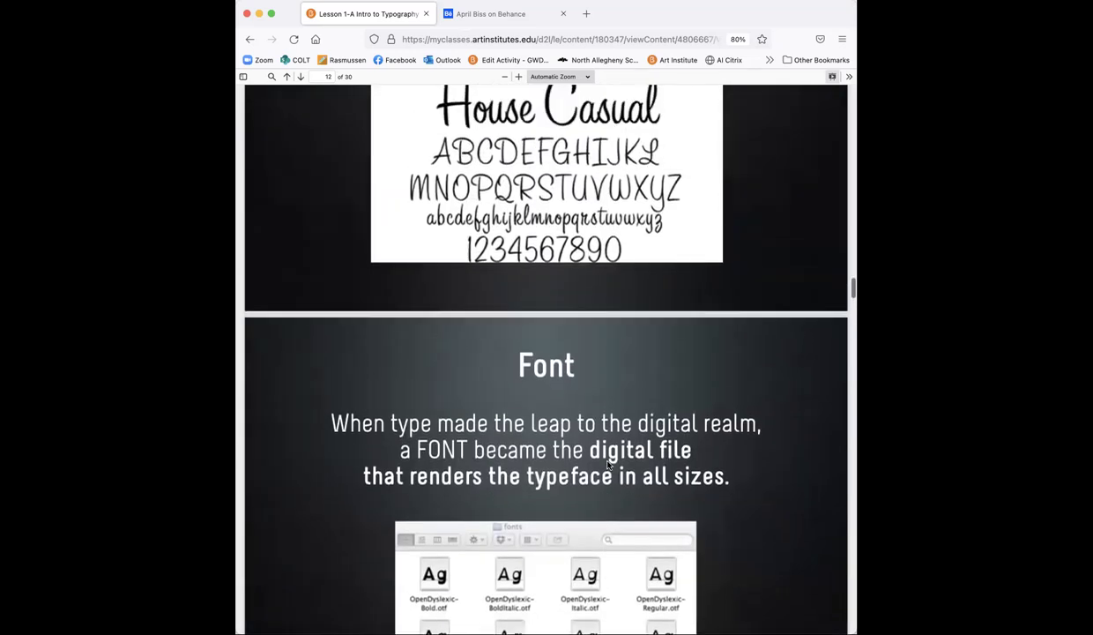
Step: Scroll past the 'Character' slide to page 15, the 'Uppercase' and 'Lowercase' definitions
{"action": "scroll", "coordinate": [608, 465], "scroll_direction": "down", "scroll_amount": 10}
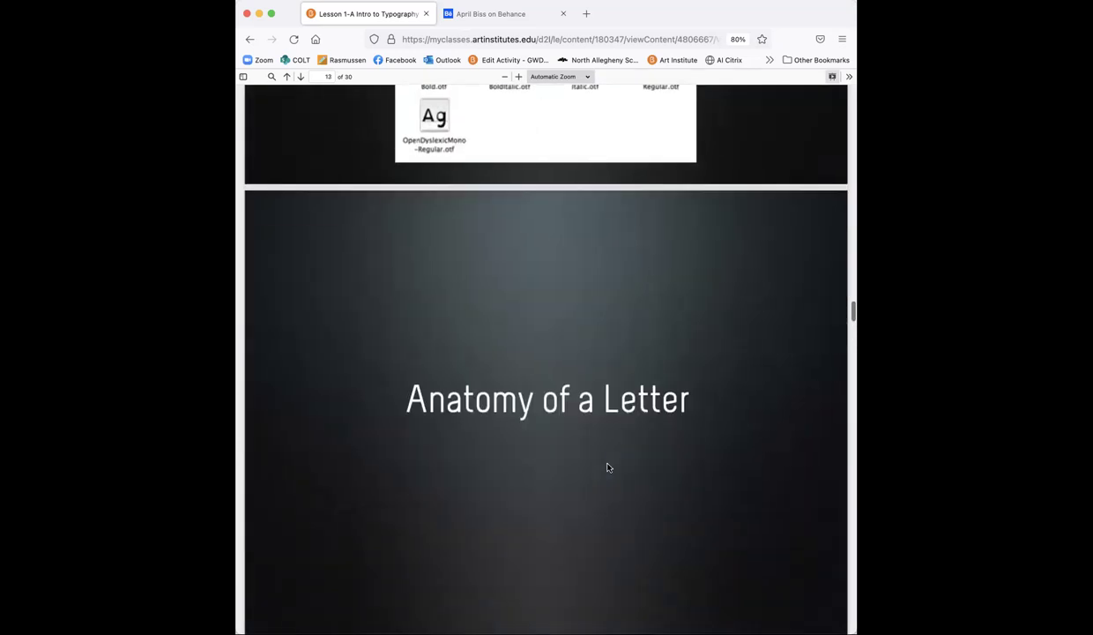
{"action": "scroll", "coordinate": [607, 468], "scroll_direction": "up", "scroll_amount": 2}
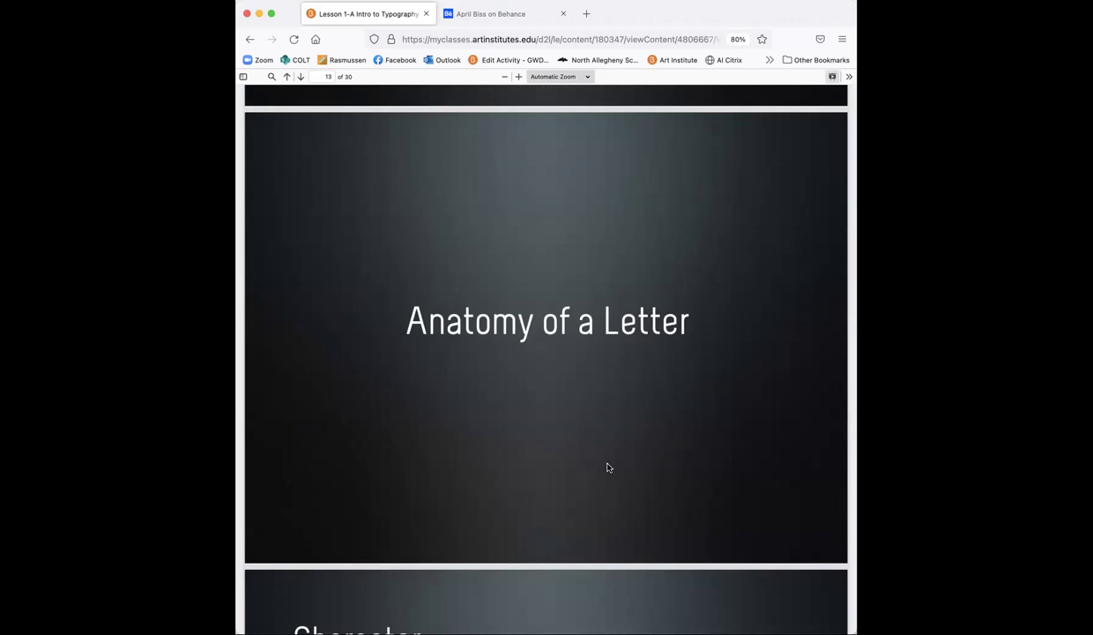
{"action": "scroll", "coordinate": [608, 467], "scroll_direction": "down", "scroll_amount": 1}
{"action": "scroll", "coordinate": [608, 467], "scroll_direction": "up", "scroll_amount": 2}
{"action": "scroll", "coordinate": [607, 467], "scroll_direction": "down", "scroll_amount": 5}
{"action": "scroll", "coordinate": [608, 467], "scroll_direction": "down", "scroll_amount": 2}
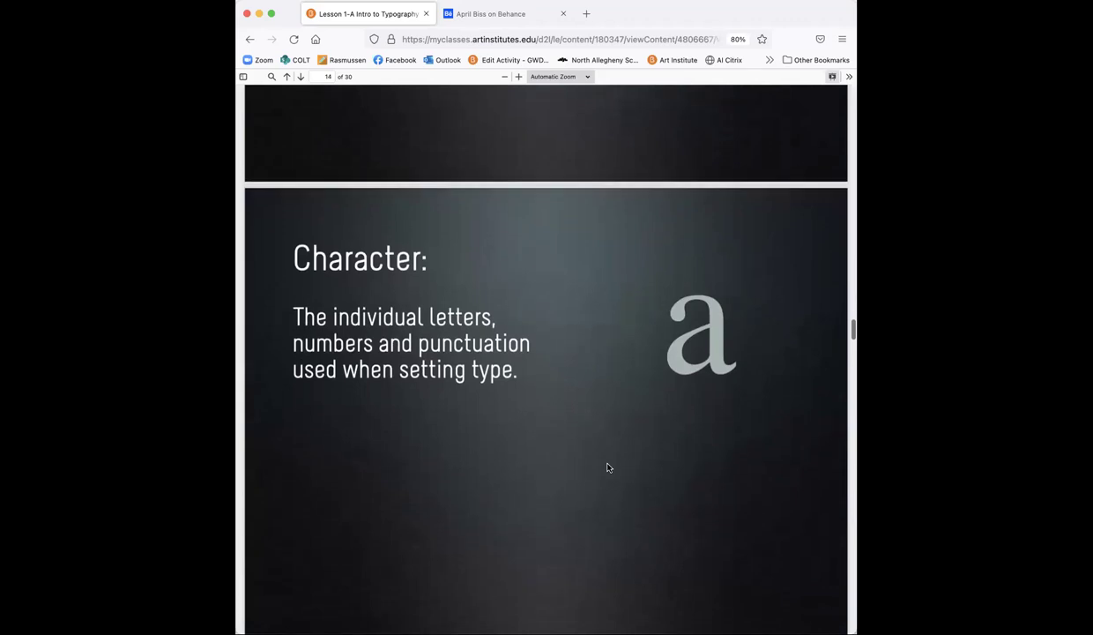
{"action": "scroll", "coordinate": [607, 467], "scroll_direction": "down", "scroll_amount": 1}
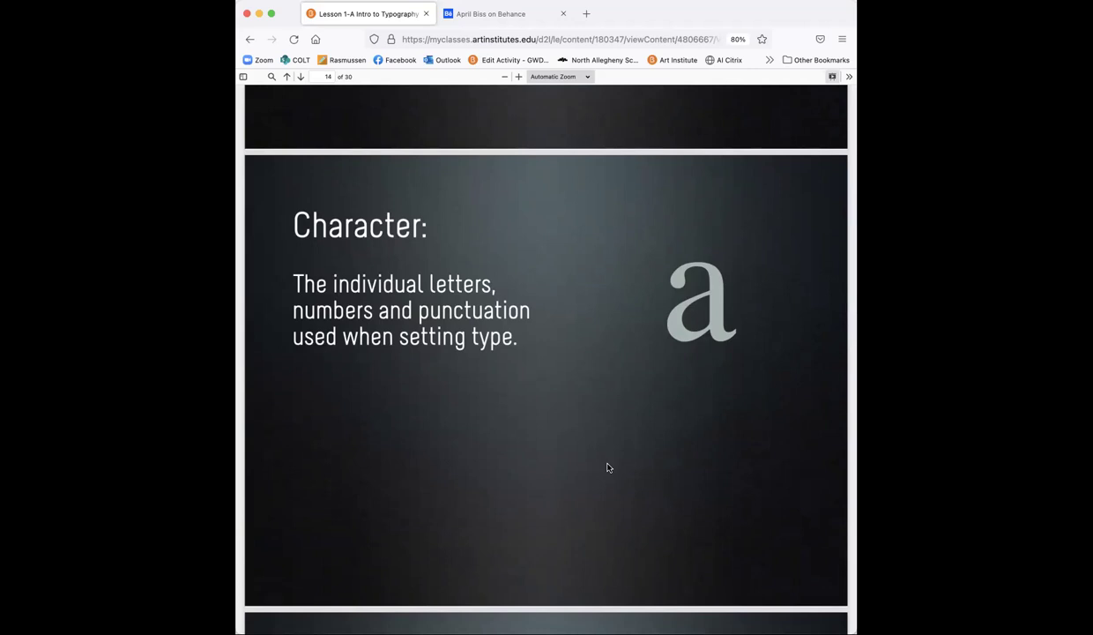
{"action": "scroll", "coordinate": [607, 468], "scroll_direction": "down", "scroll_amount": 1}
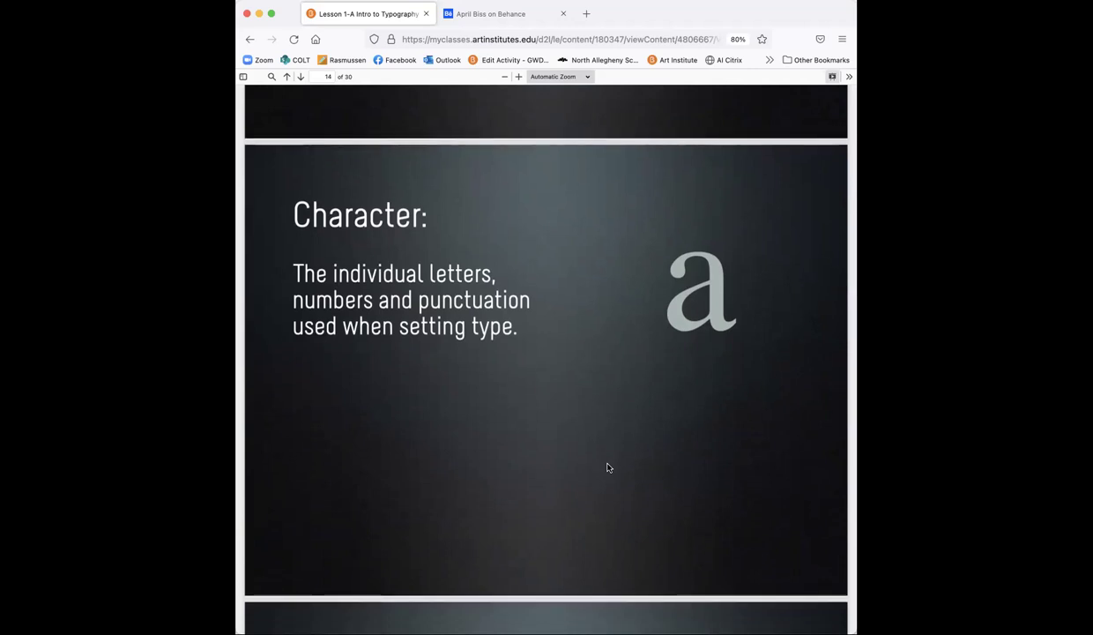
{"action": "scroll", "coordinate": [608, 467], "scroll_direction": "down", "scroll_amount": 6}
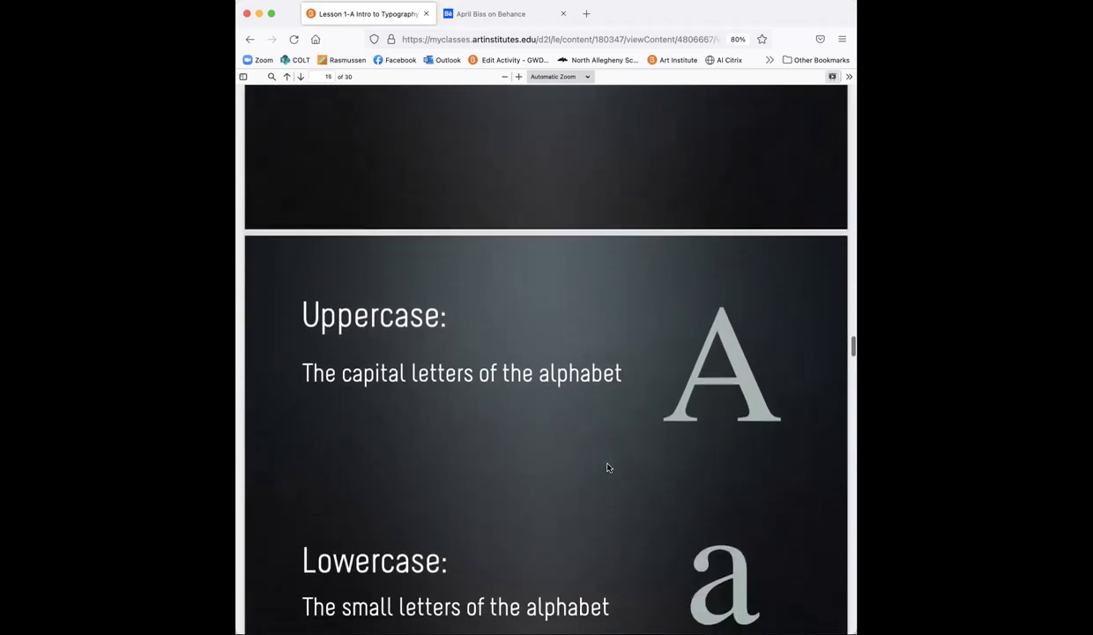
{"action": "scroll", "coordinate": [607, 467], "scroll_direction": "down", "scroll_amount": 2}
{"action": "scroll", "coordinate": [607, 467], "scroll_direction": "down", "scroll_amount": 2}
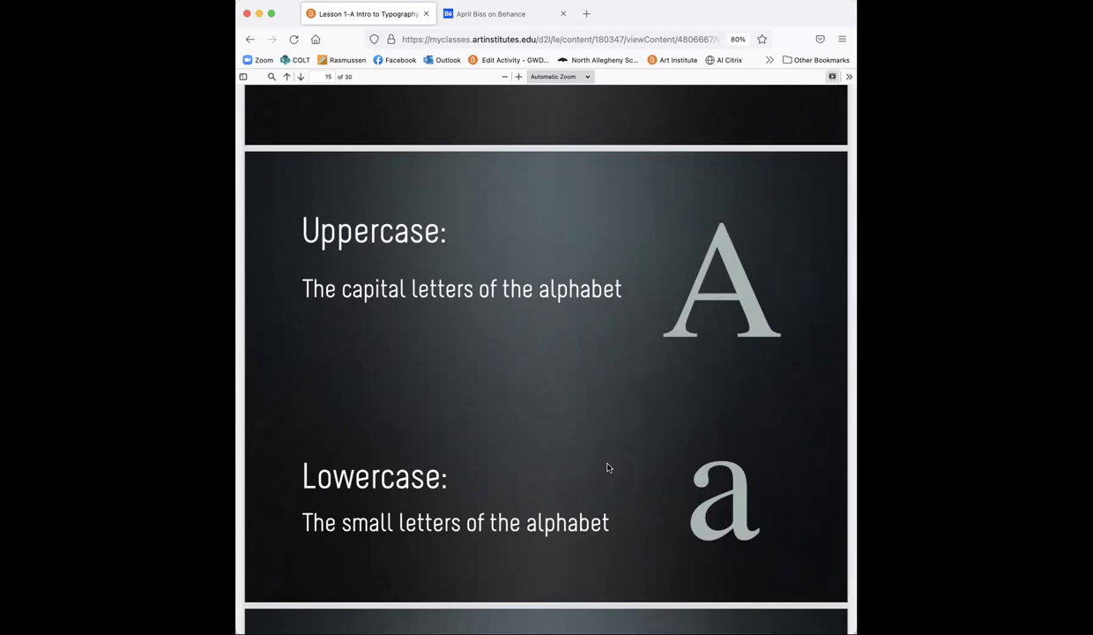
{"action": "scroll", "coordinate": [608, 467], "scroll_direction": "down", "scroll_amount": 5}
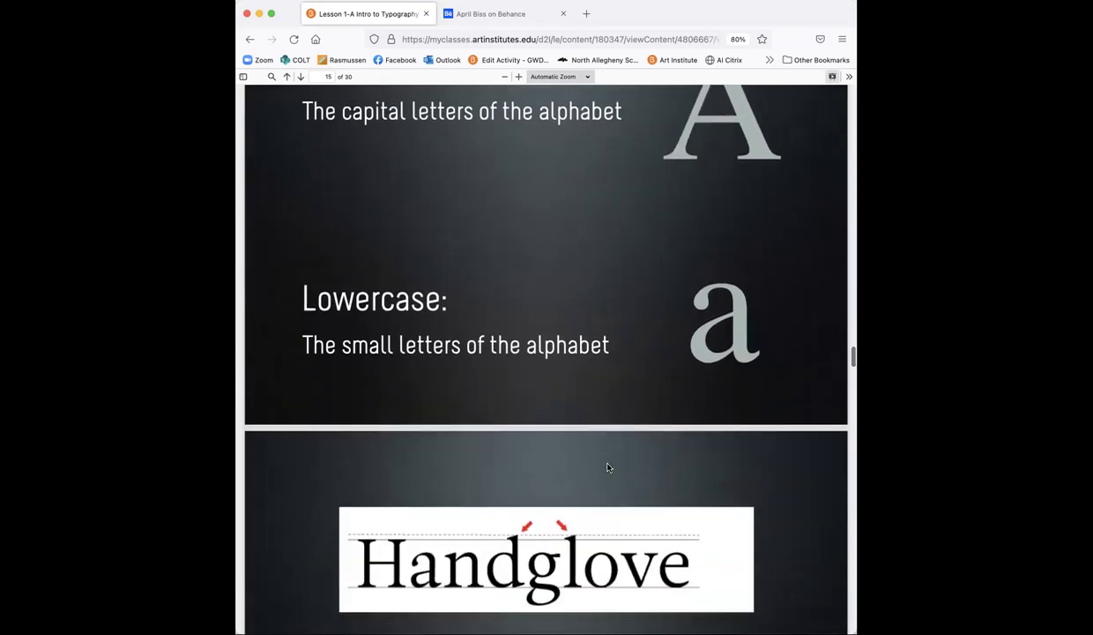
Step: Scroll through the Ascender, Descender and dq diagram slides to page 19, '13 Shapes' counters
{"action": "scroll", "coordinate": [608, 467], "scroll_direction": "down", "scroll_amount": 5}
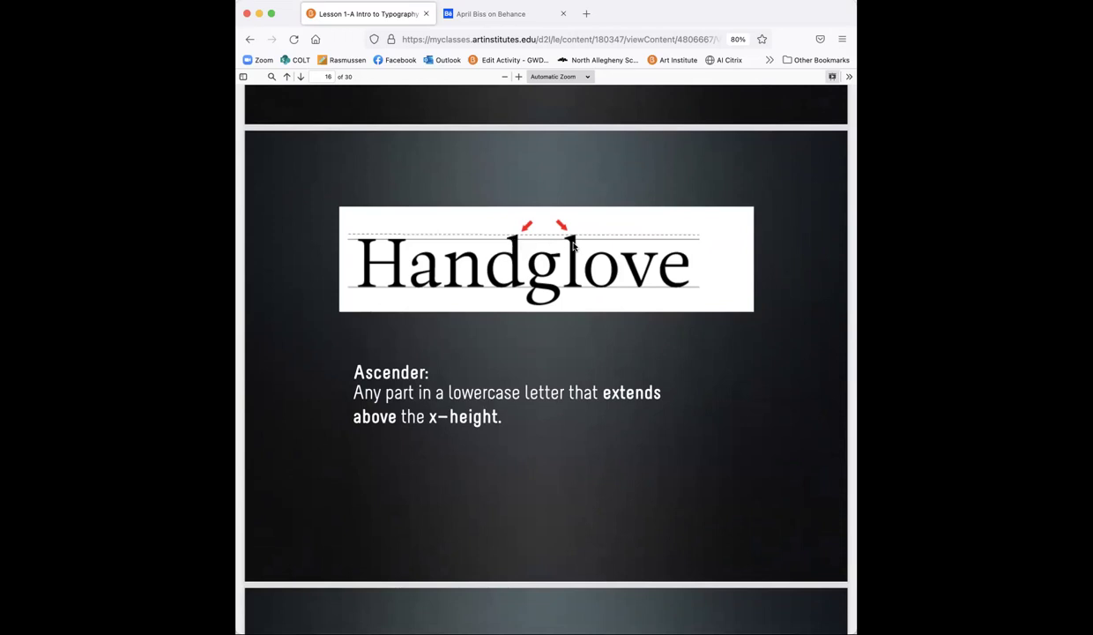
{"action": "scroll", "coordinate": [596, 455], "scroll_direction": "down", "scroll_amount": 1}
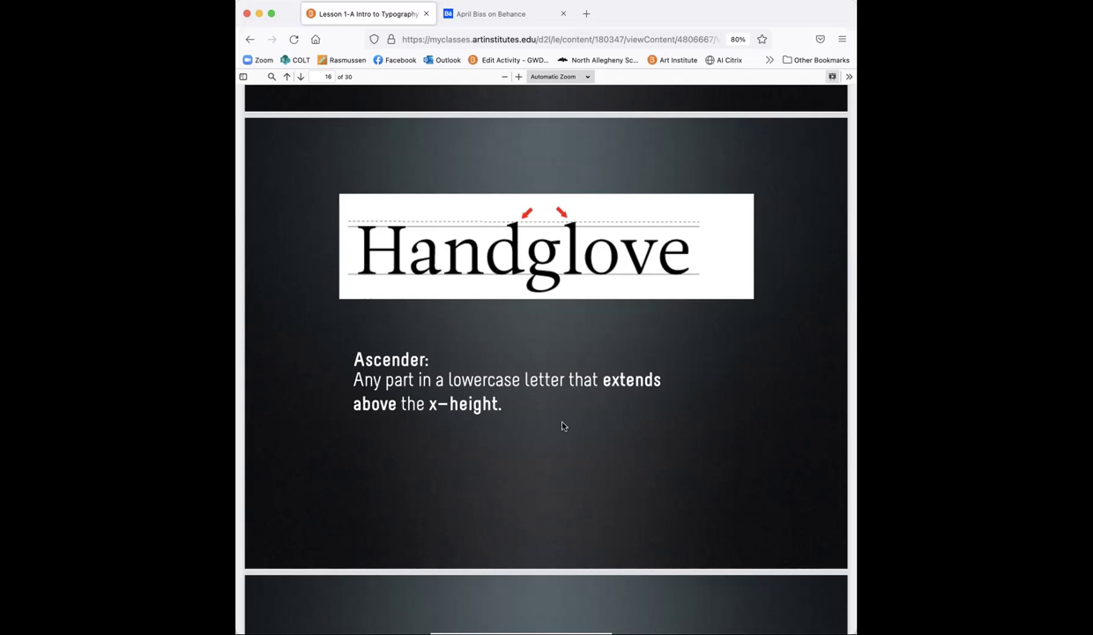
{"action": "scroll", "coordinate": [562, 423], "scroll_direction": "down", "scroll_amount": 5}
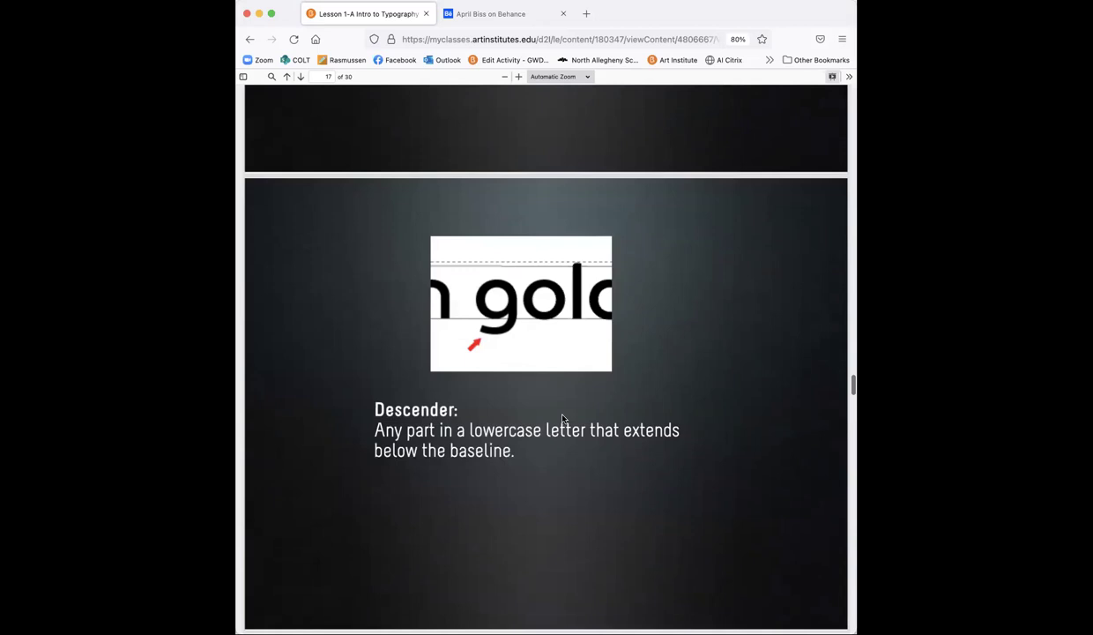
{"action": "scroll", "coordinate": [562, 419], "scroll_direction": "down", "scroll_amount": 1}
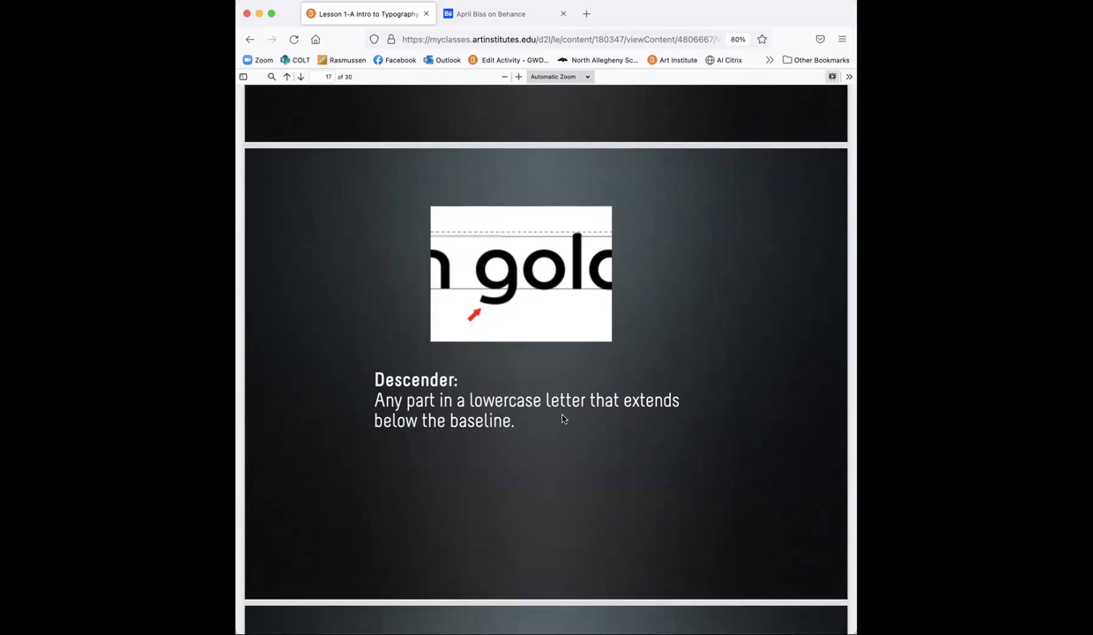
{"action": "scroll", "coordinate": [562, 418], "scroll_direction": "down", "scroll_amount": 1}
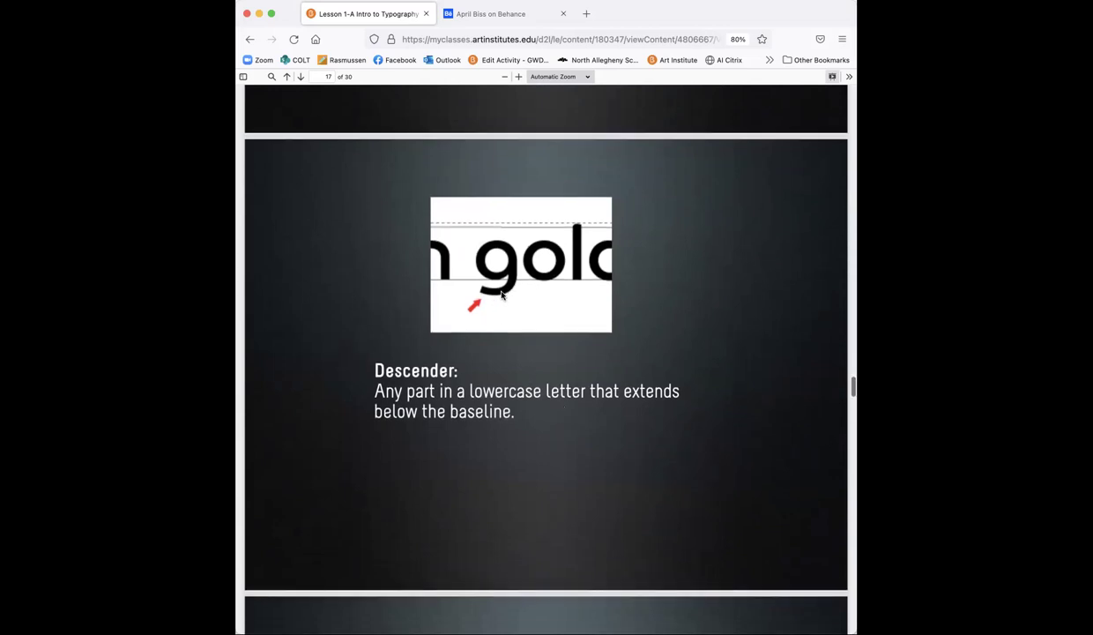
{"action": "scroll", "coordinate": [536, 382], "scroll_direction": "down", "scroll_amount": 5}
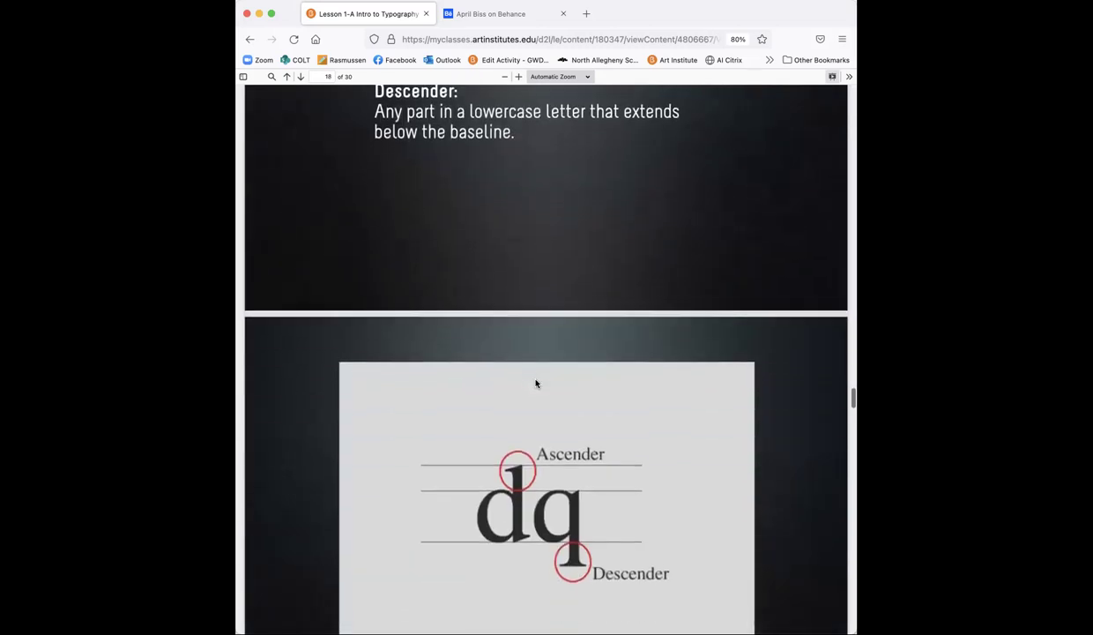
{"action": "scroll", "coordinate": [536, 382], "scroll_direction": "down", "scroll_amount": 2}
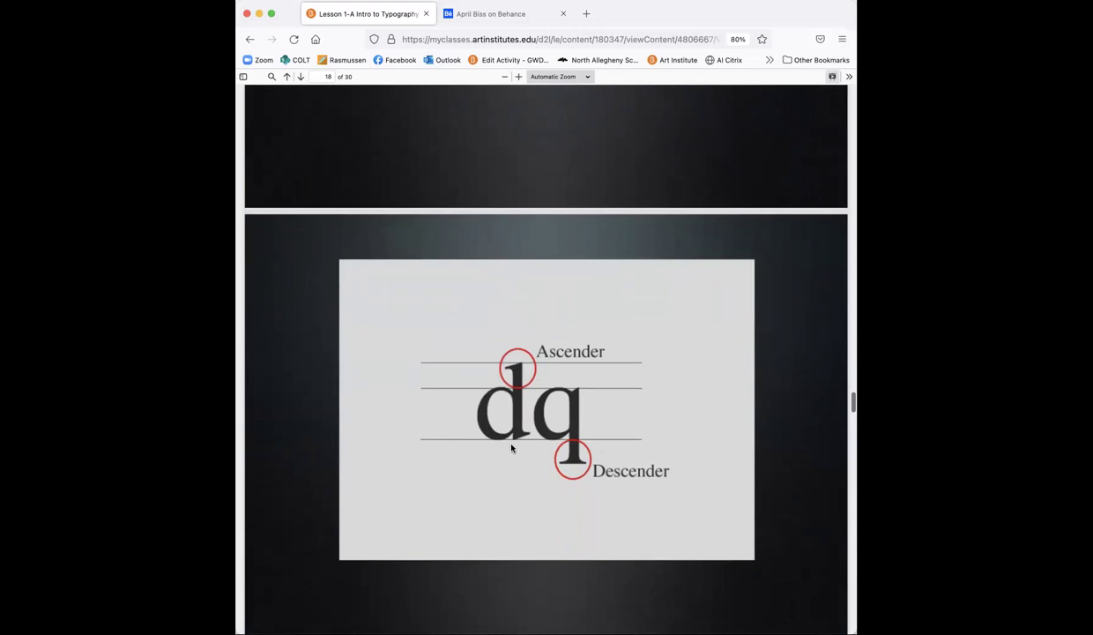
{"action": "scroll", "coordinate": [512, 448], "scroll_direction": "down", "scroll_amount": 1}
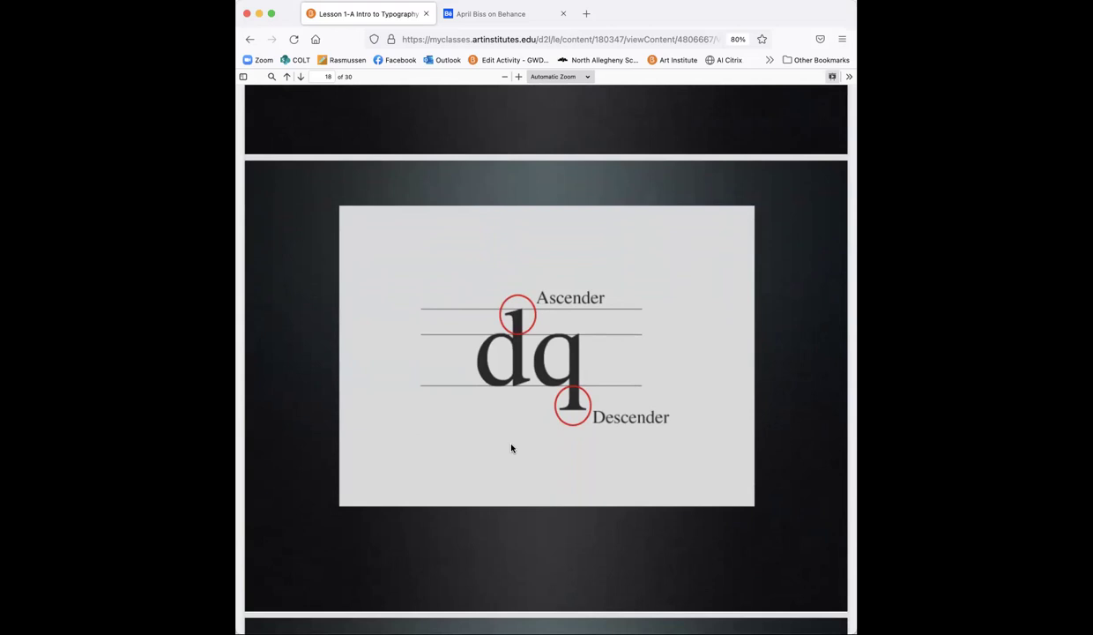
{"action": "scroll", "coordinate": [511, 448], "scroll_direction": "down", "scroll_amount": 7}
Step: Scroll past the 'Serifs' slide to page 21, the labelled 'Typography' anatomy diagram
{"action": "scroll", "coordinate": [512, 448], "scroll_direction": "down", "scroll_amount": 2}
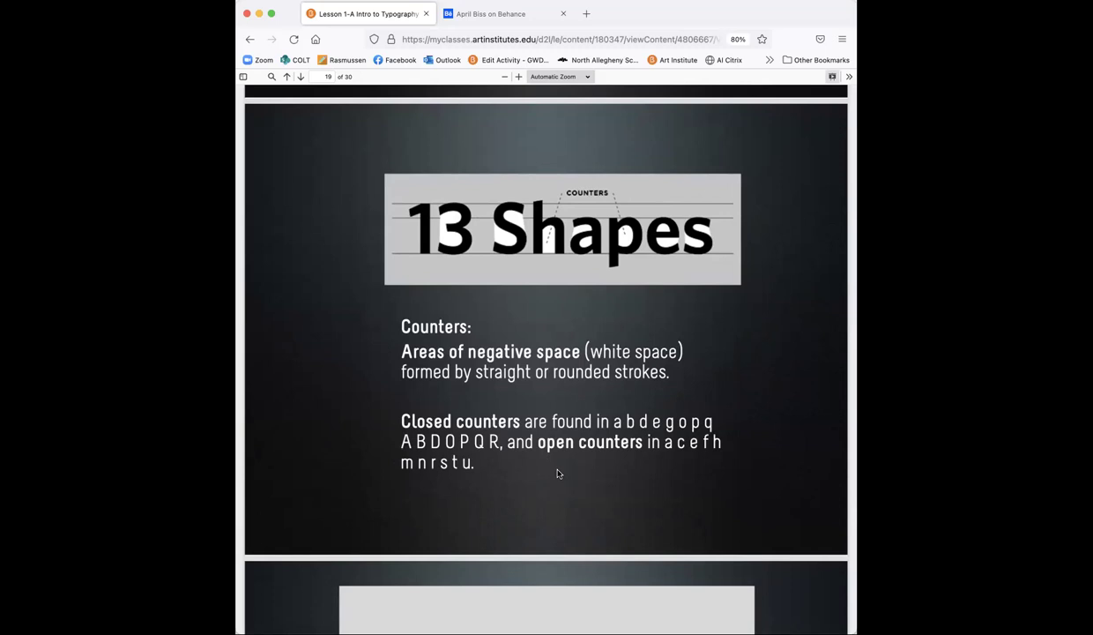
{"action": "scroll", "coordinate": [558, 473], "scroll_direction": "down", "scroll_amount": 1}
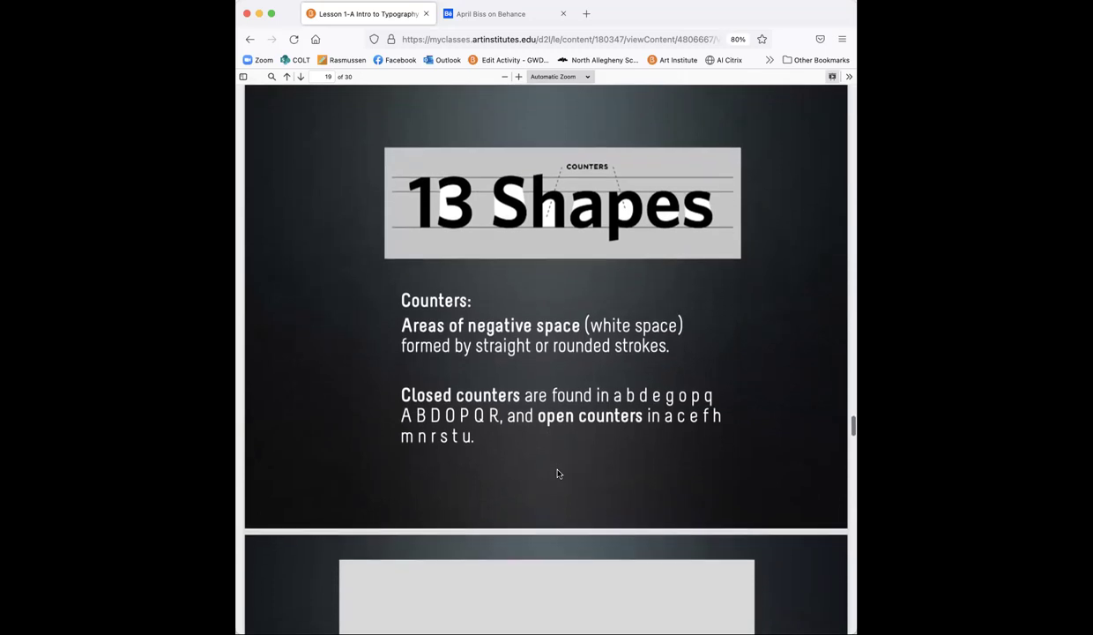
{"action": "scroll", "coordinate": [557, 474], "scroll_direction": "down", "scroll_amount": 5}
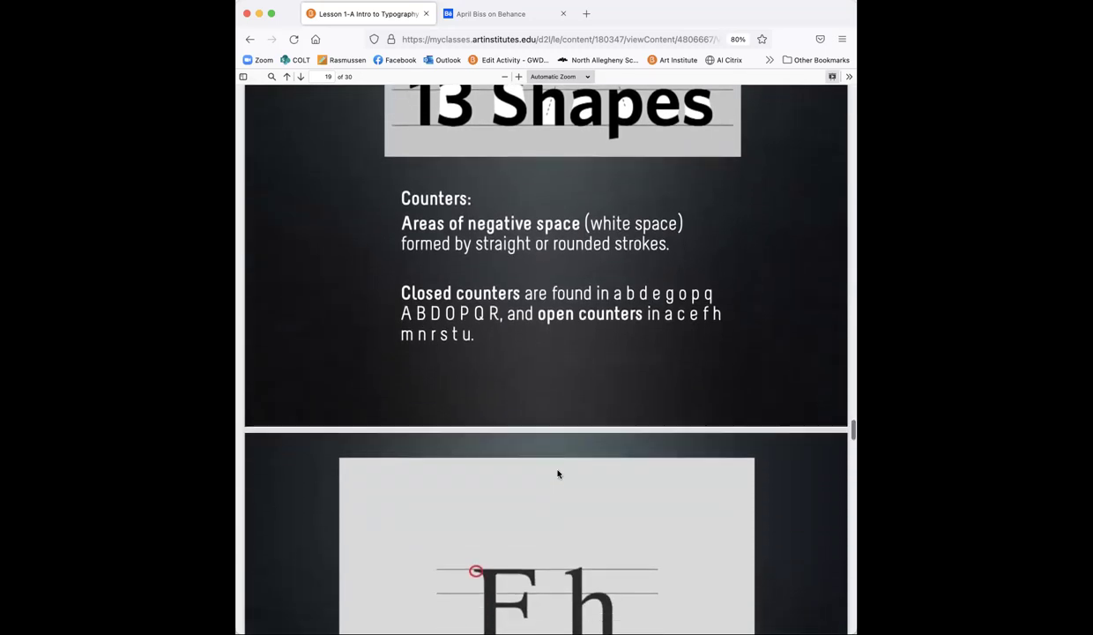
{"action": "scroll", "coordinate": [557, 474], "scroll_direction": "down", "scroll_amount": 3}
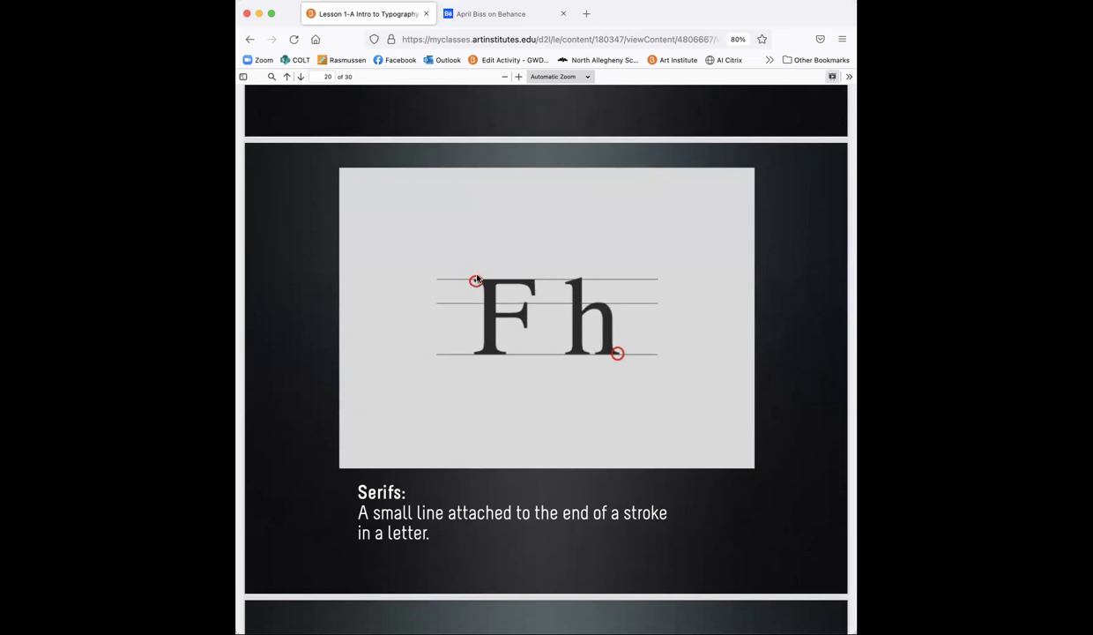
{"action": "scroll", "coordinate": [619, 375], "scroll_direction": "down", "scroll_amount": 10}
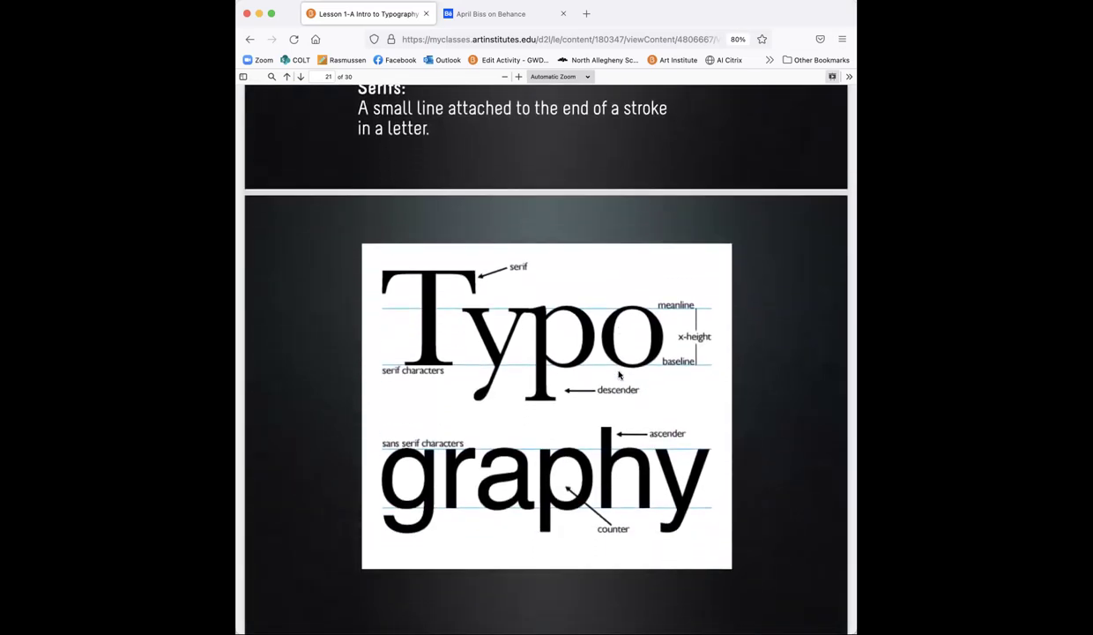
Step: Scroll the Lesson 1-A deck from page 21 to page 22, the Height definitions slide
{"action": "scroll", "coordinate": [619, 375], "scroll_direction": "down", "scroll_amount": 1}
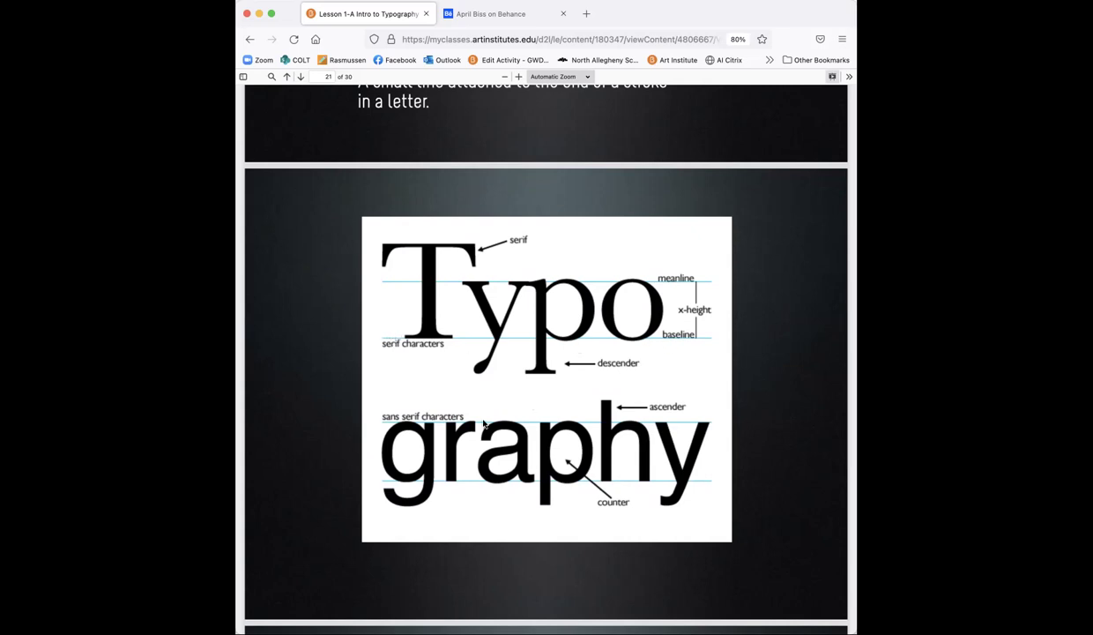
{"action": "scroll", "coordinate": [472, 412], "scroll_direction": "down", "scroll_amount": 2}
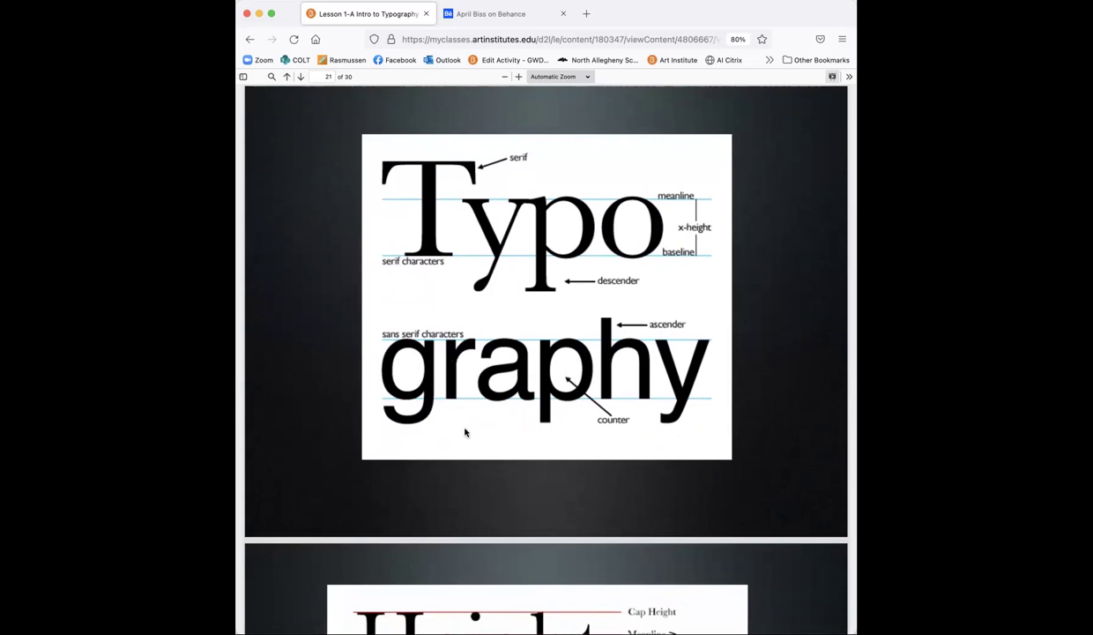
{"action": "scroll", "coordinate": [464, 432], "scroll_direction": "down", "scroll_amount": 7}
{"action": "scroll", "coordinate": [465, 432], "scroll_direction": "down", "scroll_amount": 1}
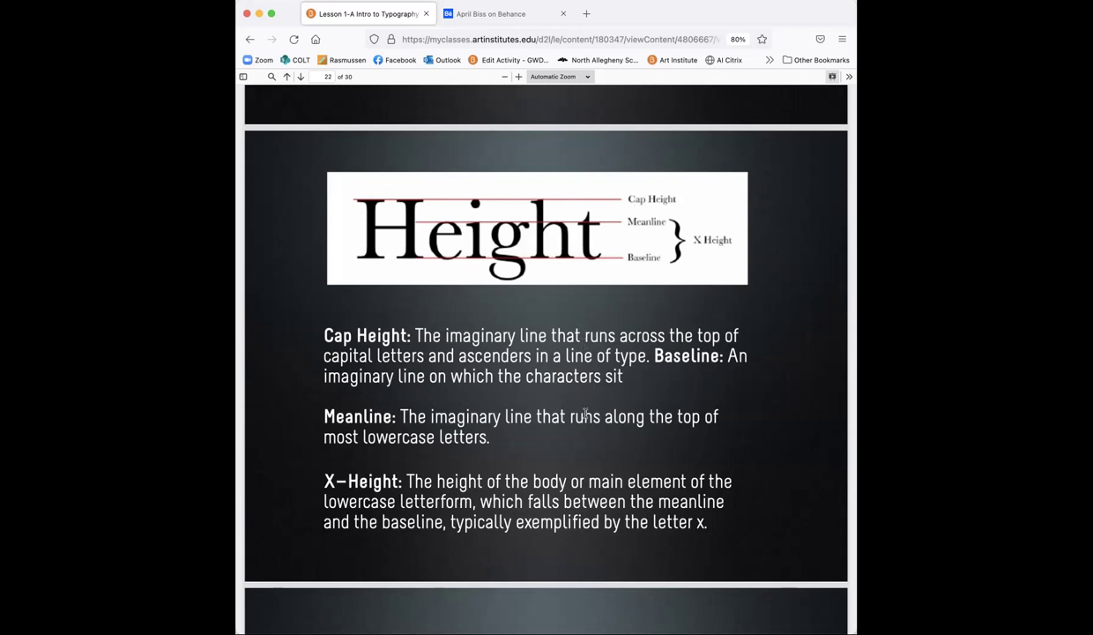
Step: Page past the x-height slide on page 23 to page 24, 'Why is typography so important?'
{"action": "scroll", "coordinate": [582, 410], "scroll_direction": "down", "scroll_amount": 1}
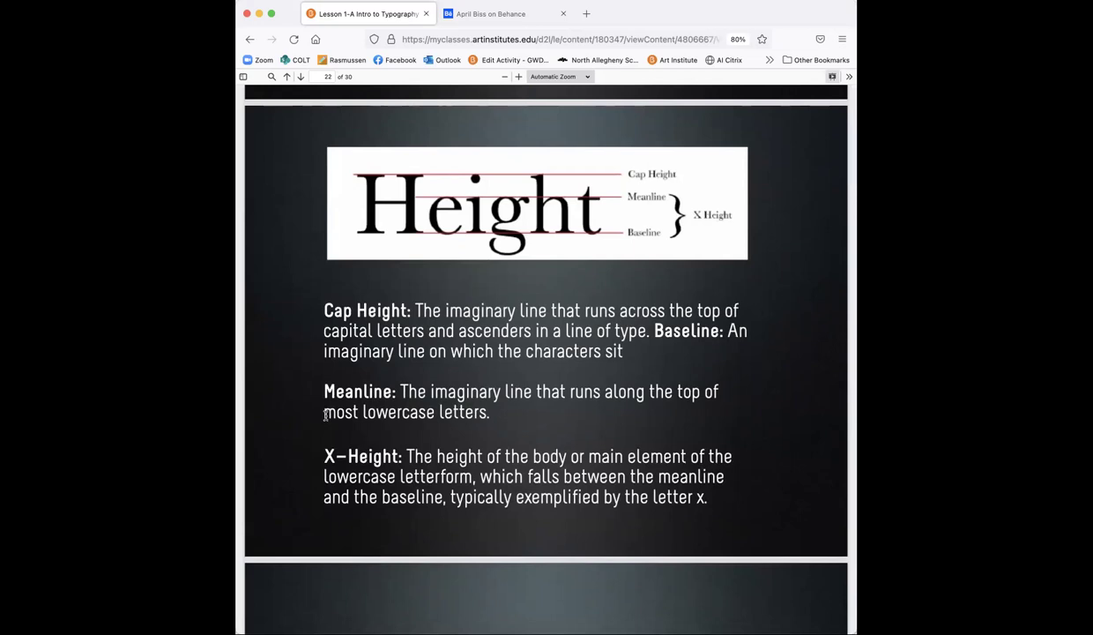
{"action": "scroll", "coordinate": [670, 172], "scroll_direction": "up", "scroll_amount": 1}
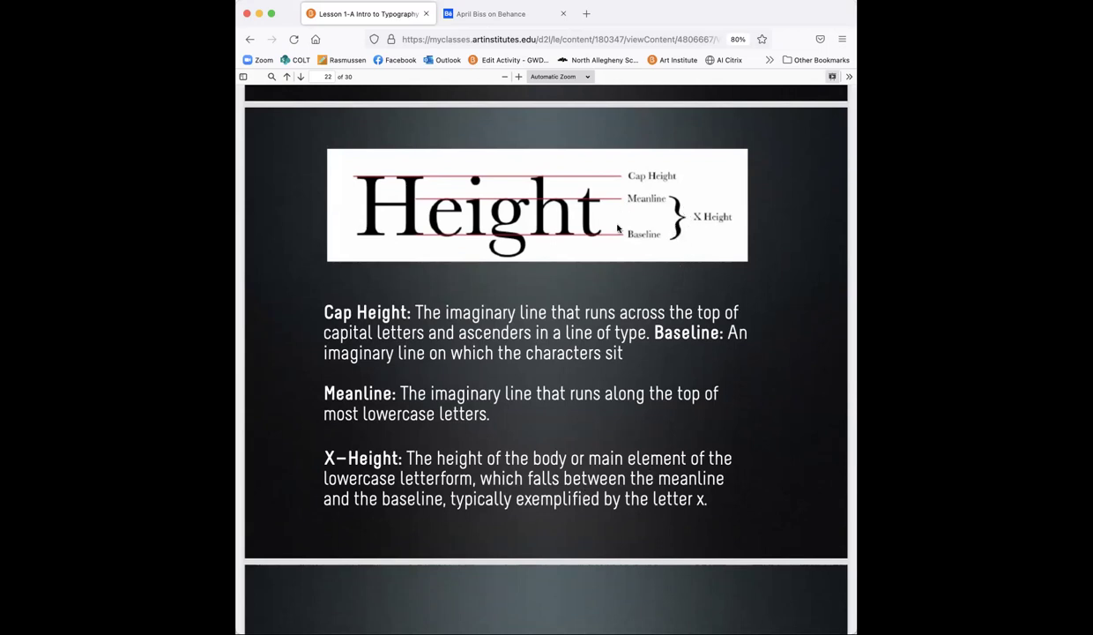
{"action": "scroll", "coordinate": [622, 309], "scroll_direction": "down", "scroll_amount": 4}
{"action": "scroll", "coordinate": [642, 321], "scroll_direction": "down", "scroll_amount": 5}
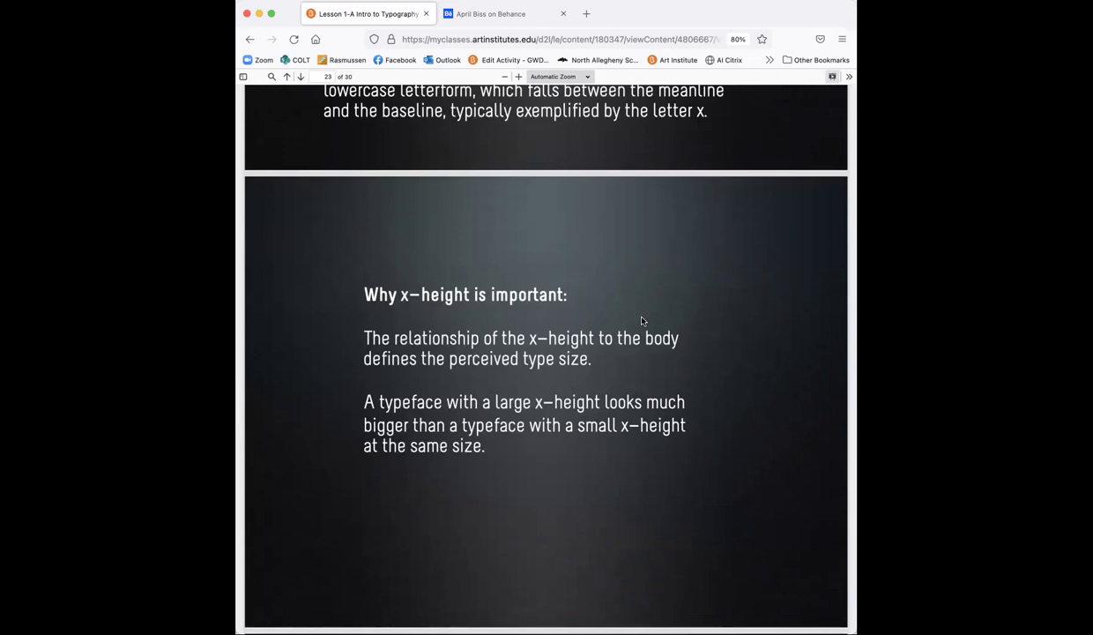
{"action": "scroll", "coordinate": [642, 321], "scroll_direction": "down", "scroll_amount": 1}
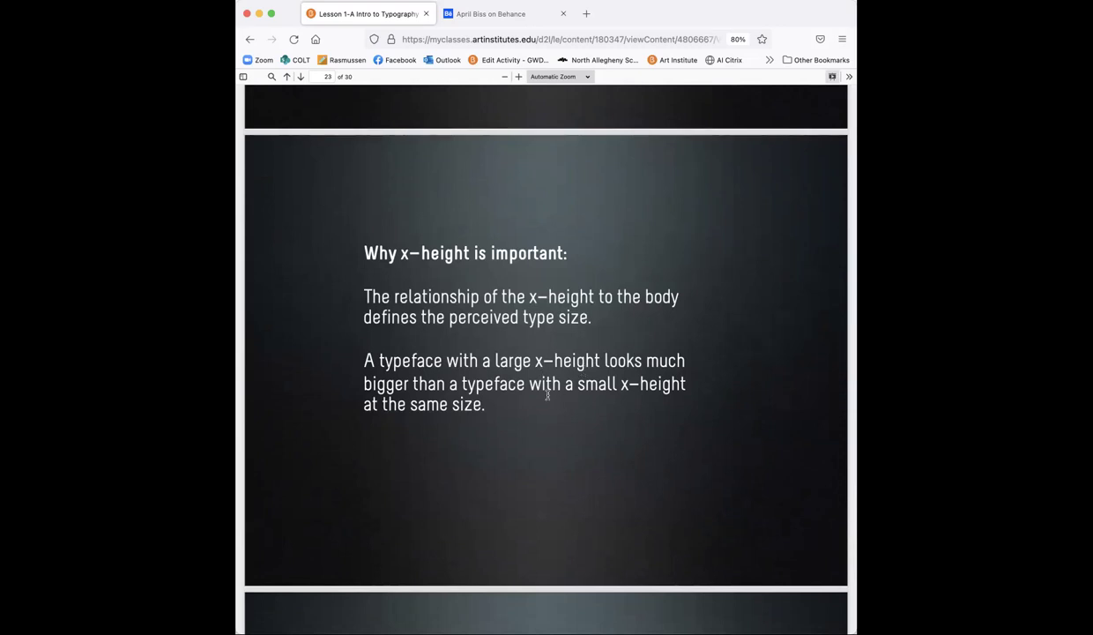
{"action": "scroll", "coordinate": [548, 396], "scroll_direction": "down", "scroll_amount": 10}
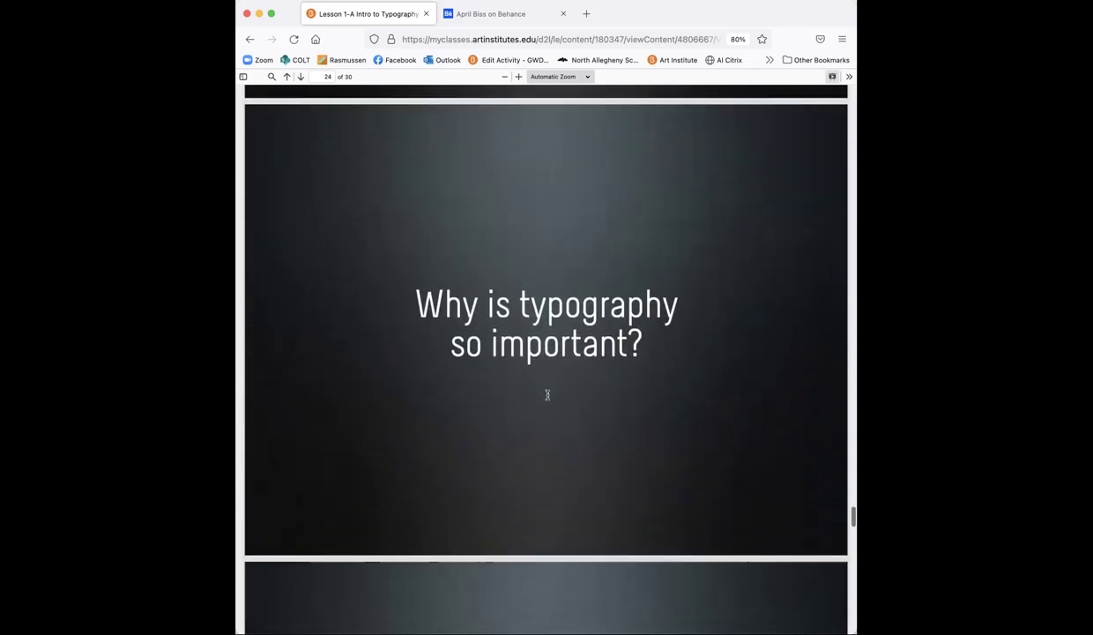
{"action": "scroll", "coordinate": [547, 398], "scroll_direction": "up", "scroll_amount": 1}
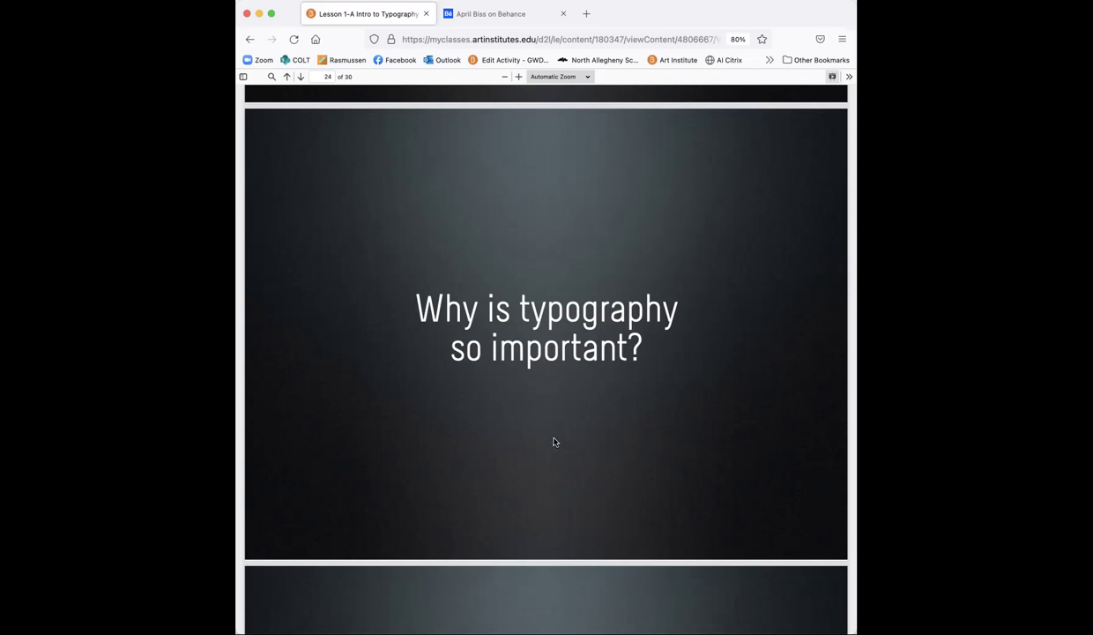
Step: Scroll from page 25 onward to the Communication slide
{"action": "scroll", "coordinate": [554, 442], "scroll_direction": "down", "scroll_amount": 1}
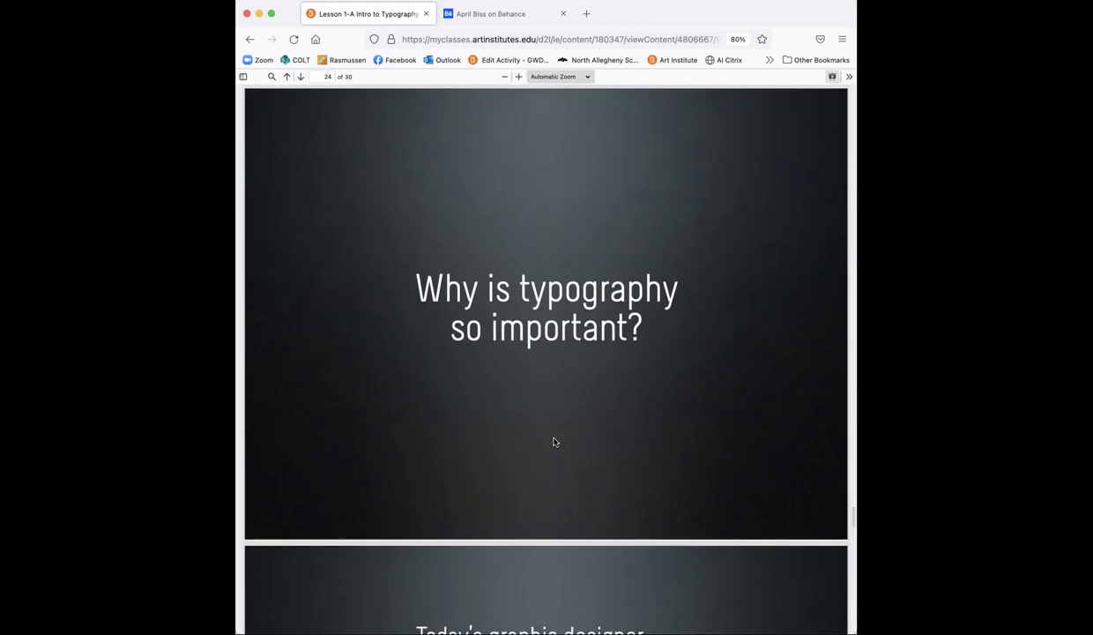
{"action": "scroll", "coordinate": [554, 442], "scroll_direction": "down", "scroll_amount": 10}
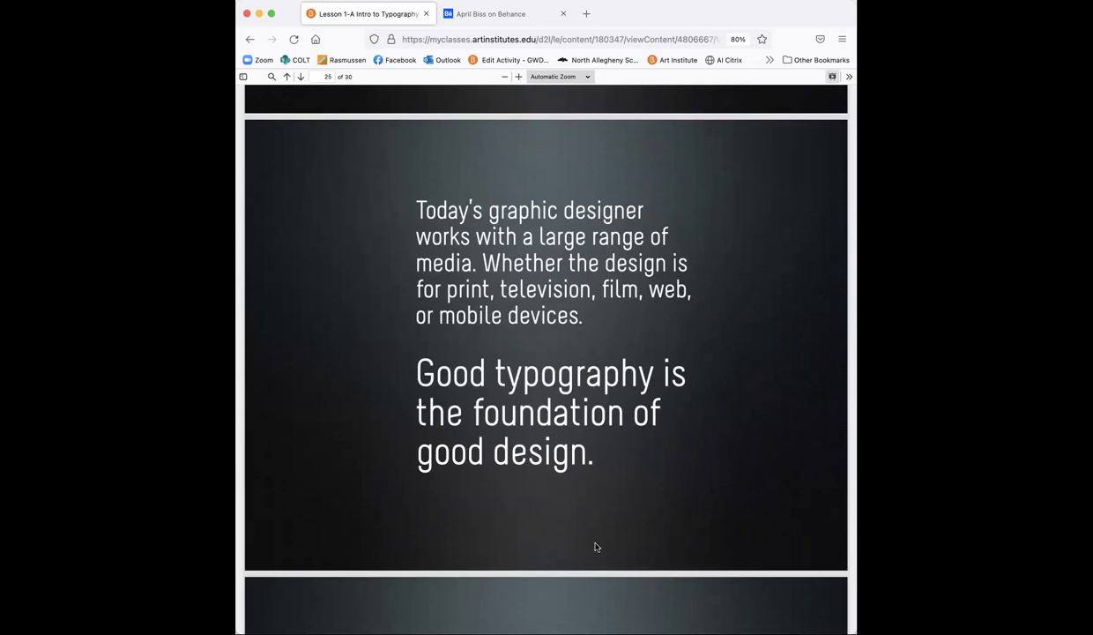
{"action": "scroll", "coordinate": [595, 547], "scroll_direction": "down", "scroll_amount": 8}
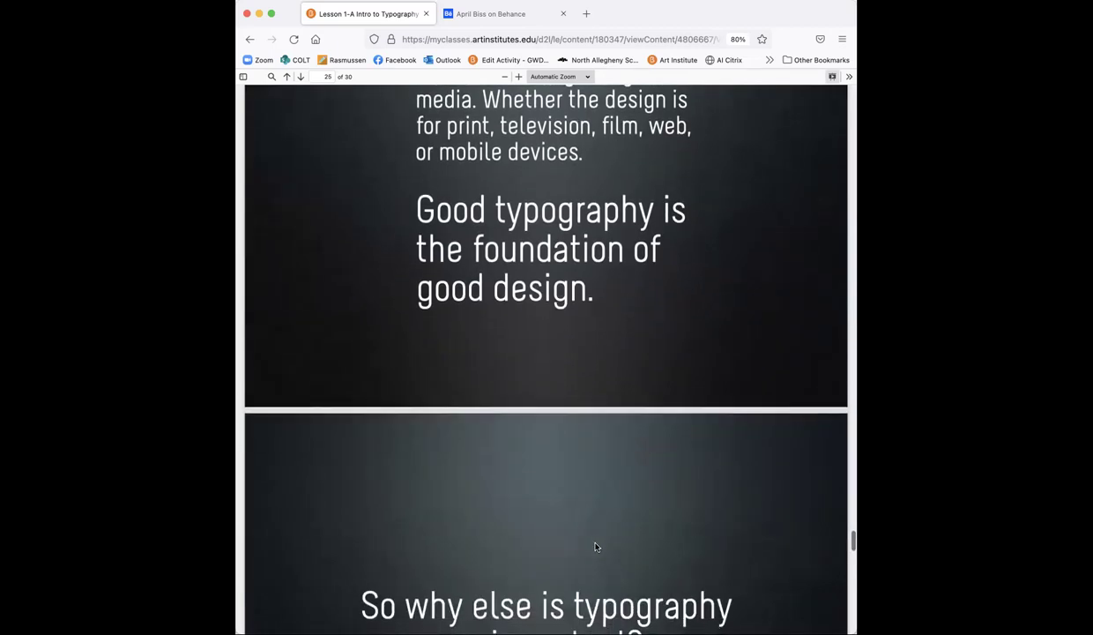
{"action": "scroll", "coordinate": [595, 543], "scroll_direction": "down", "scroll_amount": 2}
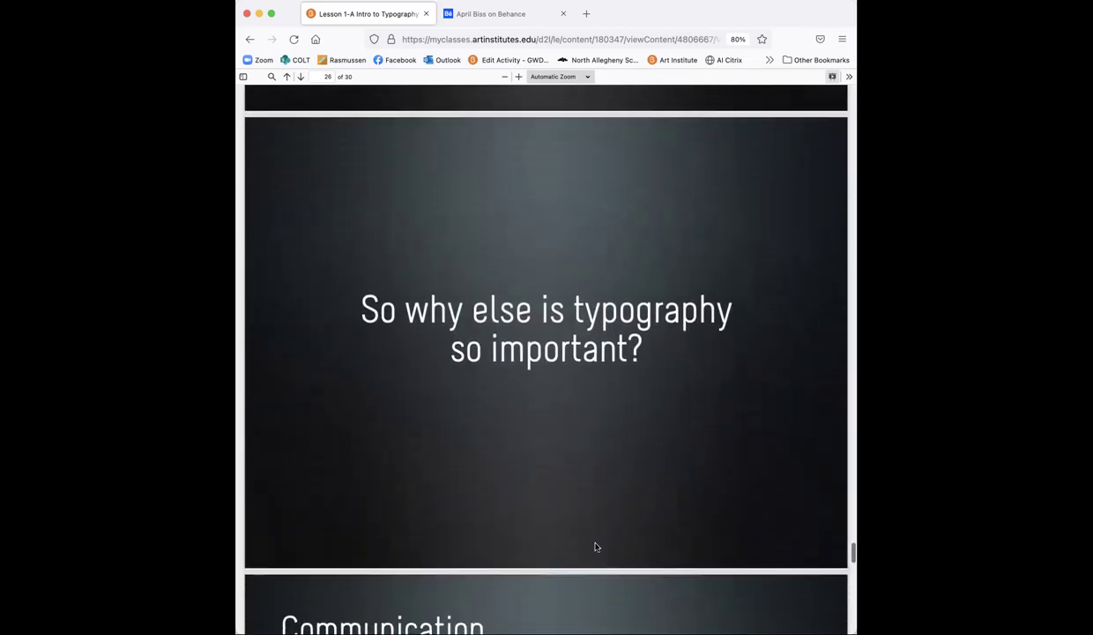
{"action": "scroll", "coordinate": [595, 547], "scroll_direction": "up", "scroll_amount": 1}
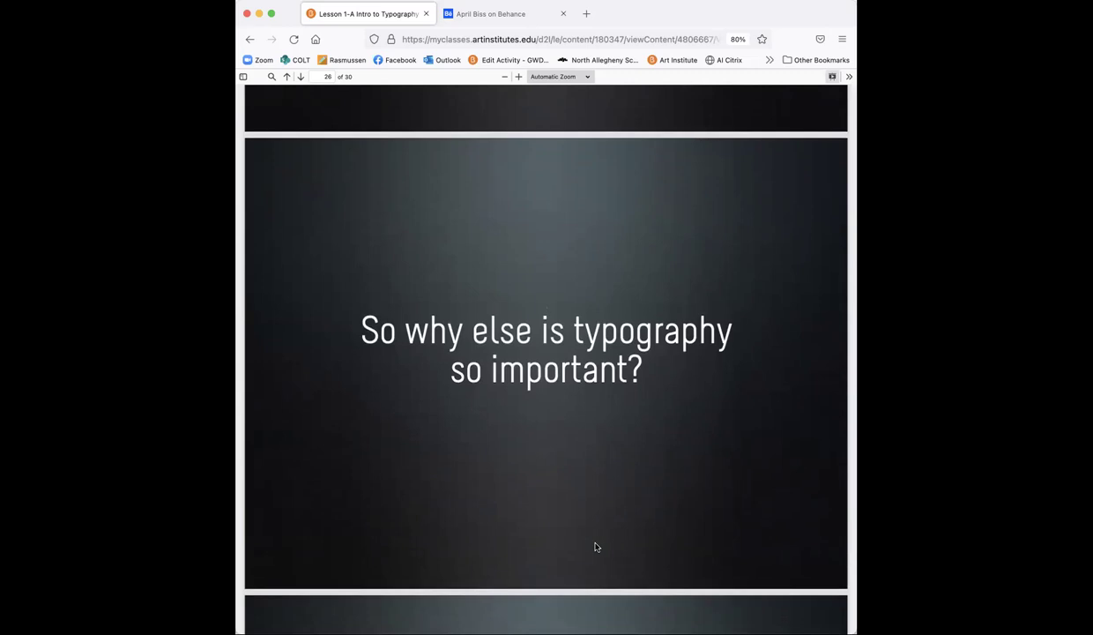
{"action": "scroll", "coordinate": [595, 546], "scroll_direction": "down", "scroll_amount": 8}
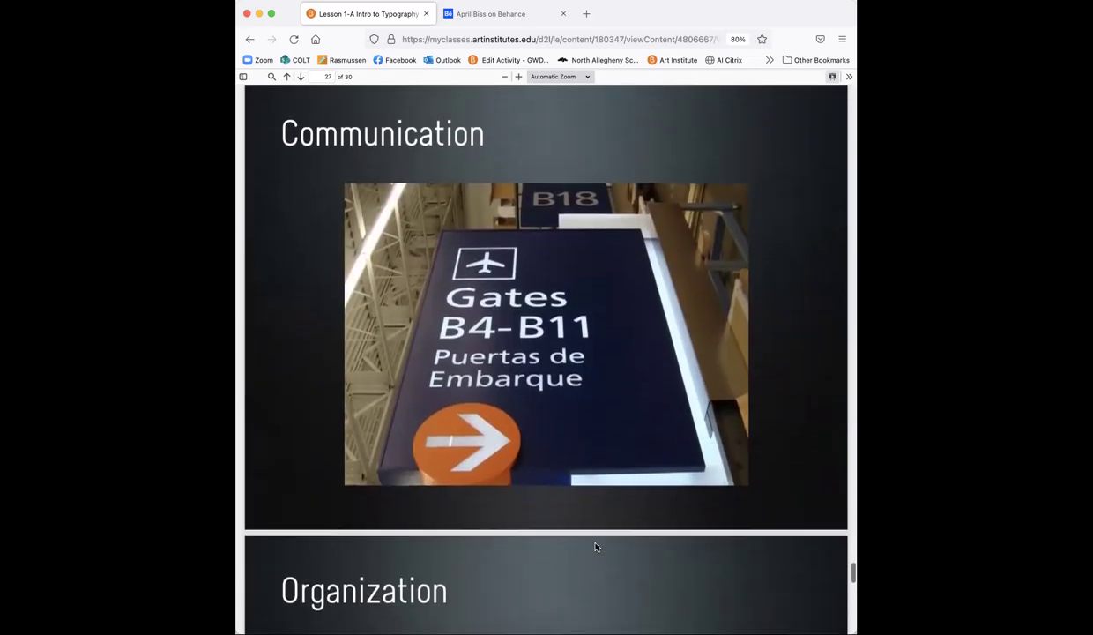
{"action": "scroll", "coordinate": [595, 546], "scroll_direction": "up", "scroll_amount": 2}
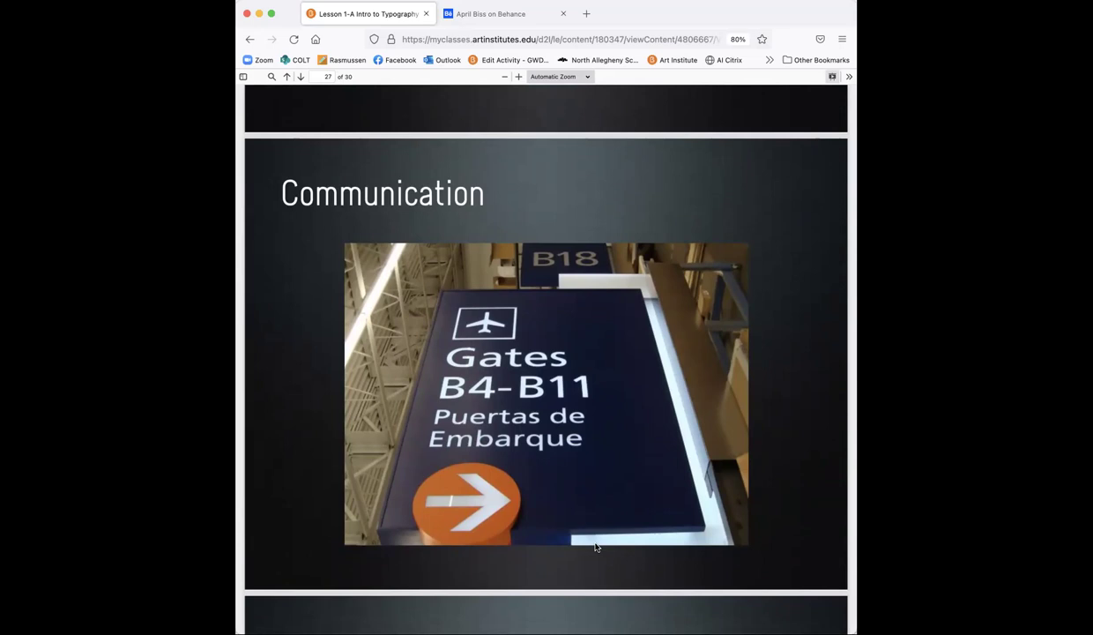
Step: Continue to page 28, the Organization slide with the restaurant menu photo
{"action": "scroll", "coordinate": [595, 547], "scroll_direction": "down", "scroll_amount": 1}
{"action": "scroll", "coordinate": [595, 547], "scroll_direction": "up", "scroll_amount": 1}
{"action": "scroll", "coordinate": [595, 547], "scroll_direction": "down", "scroll_amount": 1}
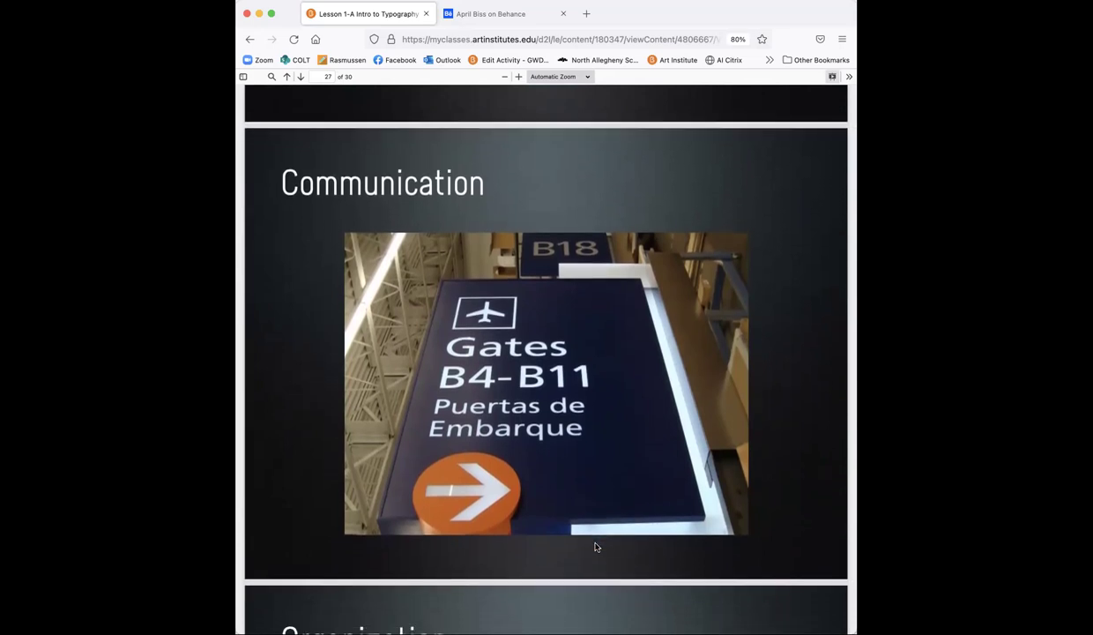
{"action": "scroll", "coordinate": [595, 546], "scroll_direction": "down", "scroll_amount": 1}
{"action": "scroll", "coordinate": [595, 546], "scroll_direction": "up", "scroll_amount": 2}
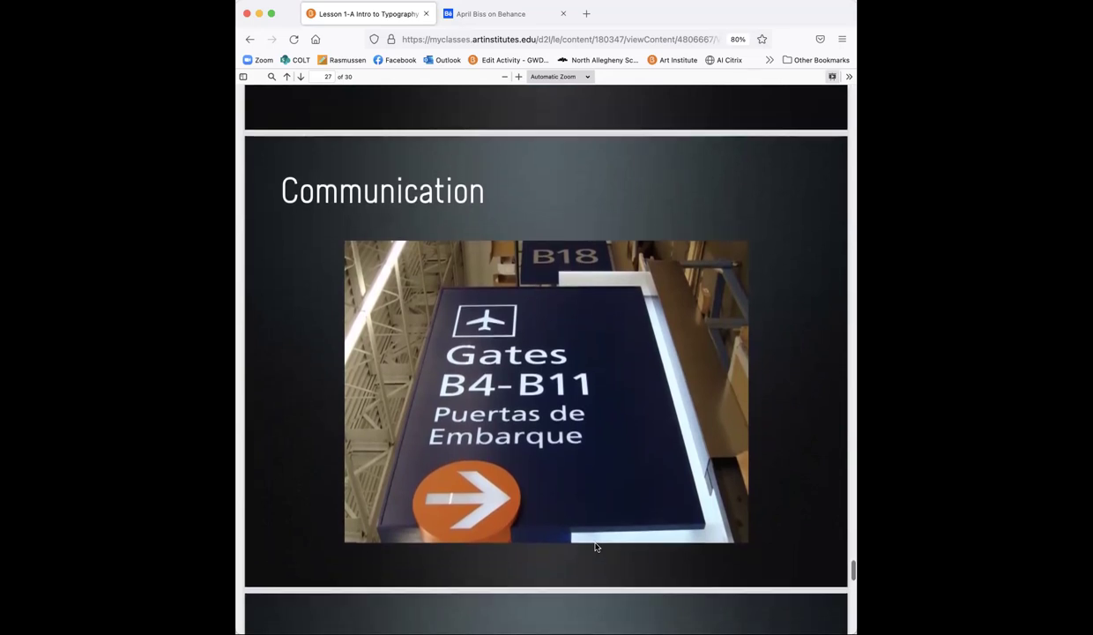
{"action": "scroll", "coordinate": [595, 547], "scroll_direction": "down", "scroll_amount": 10}
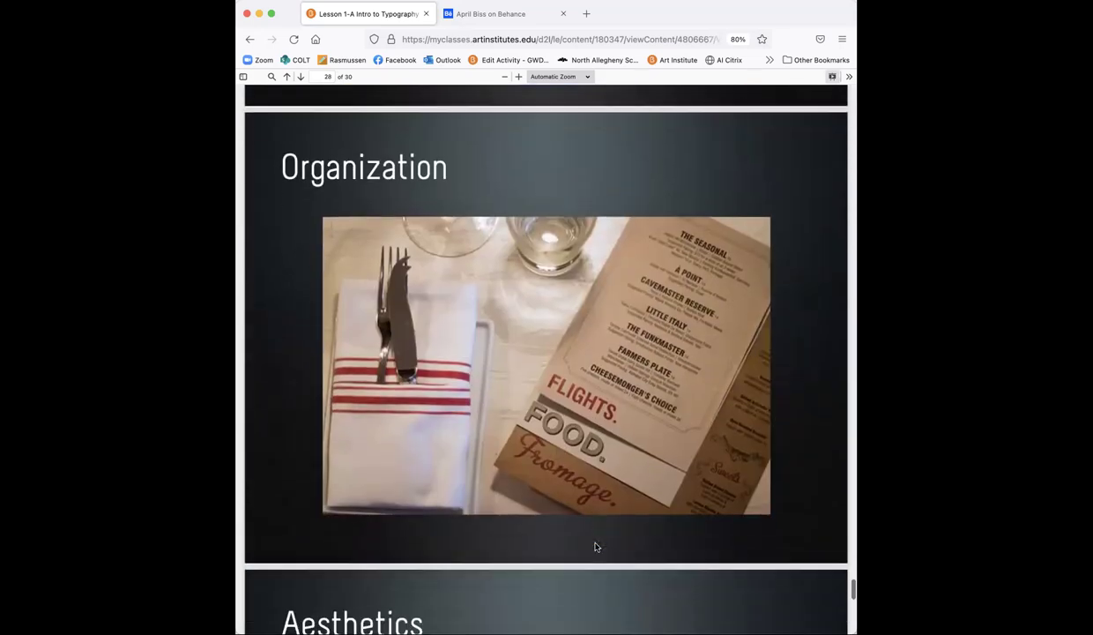
Step: Scroll from page 28 toward page 29, the Aesthetics desktop-and-phone website slide
{"action": "scroll", "coordinate": [595, 547], "scroll_direction": "down", "scroll_amount": 2}
{"action": "scroll", "coordinate": [596, 546], "scroll_direction": "up", "scroll_amount": 4}
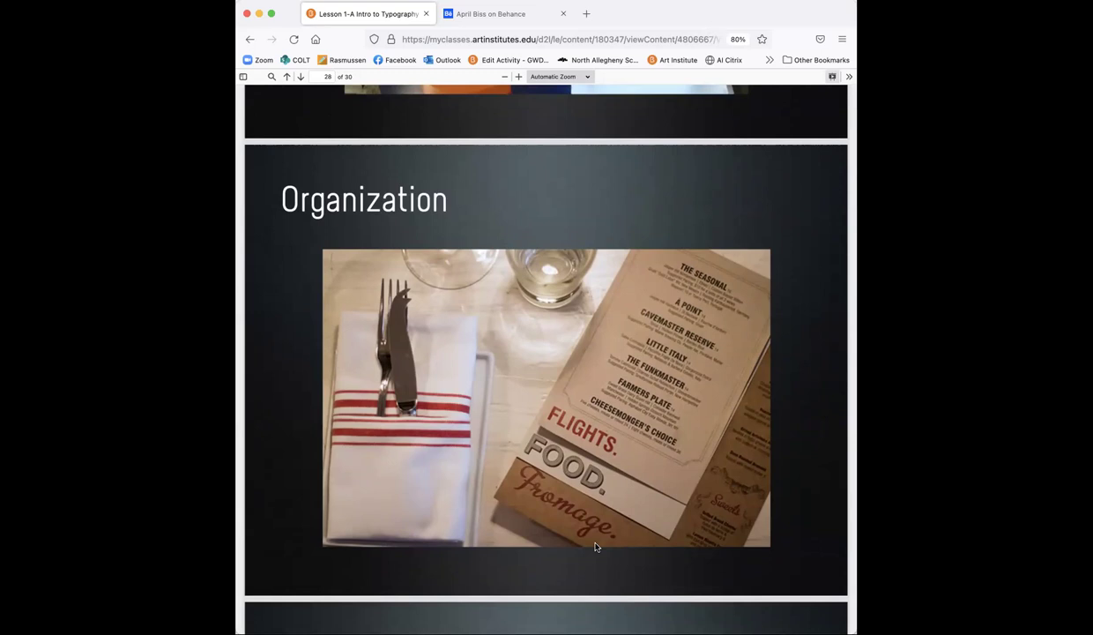
{"action": "scroll", "coordinate": [595, 547], "scroll_direction": "down", "scroll_amount": 5}
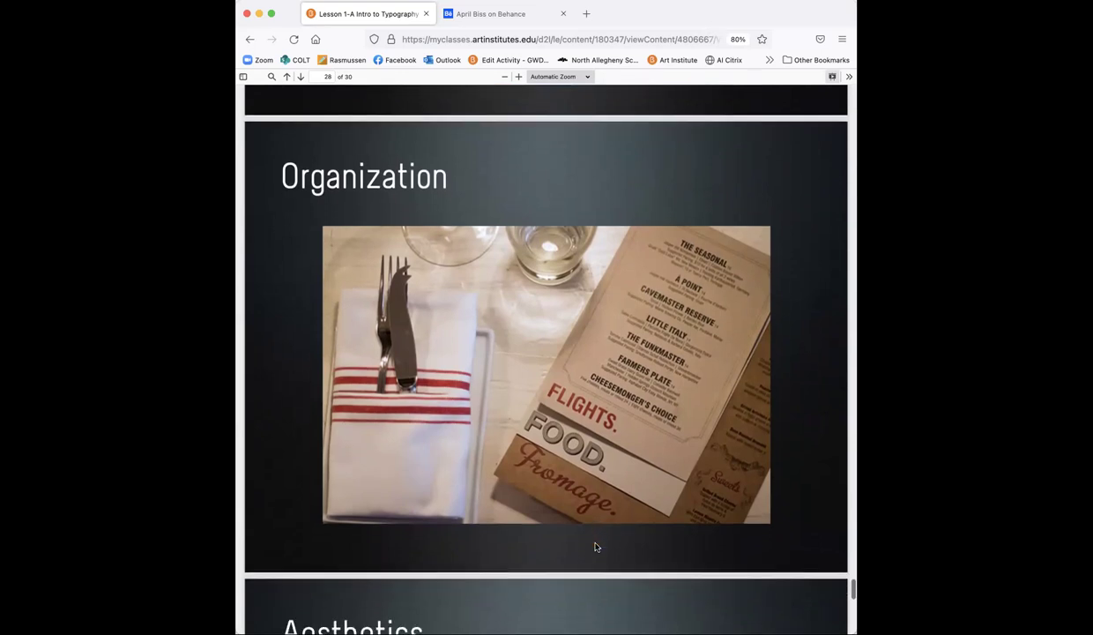
Step: Scroll to page 30 of 30, the 'If done poorly' Golden Burro poster slide
{"action": "scroll", "coordinate": [595, 547], "scroll_direction": "down", "scroll_amount": 7}
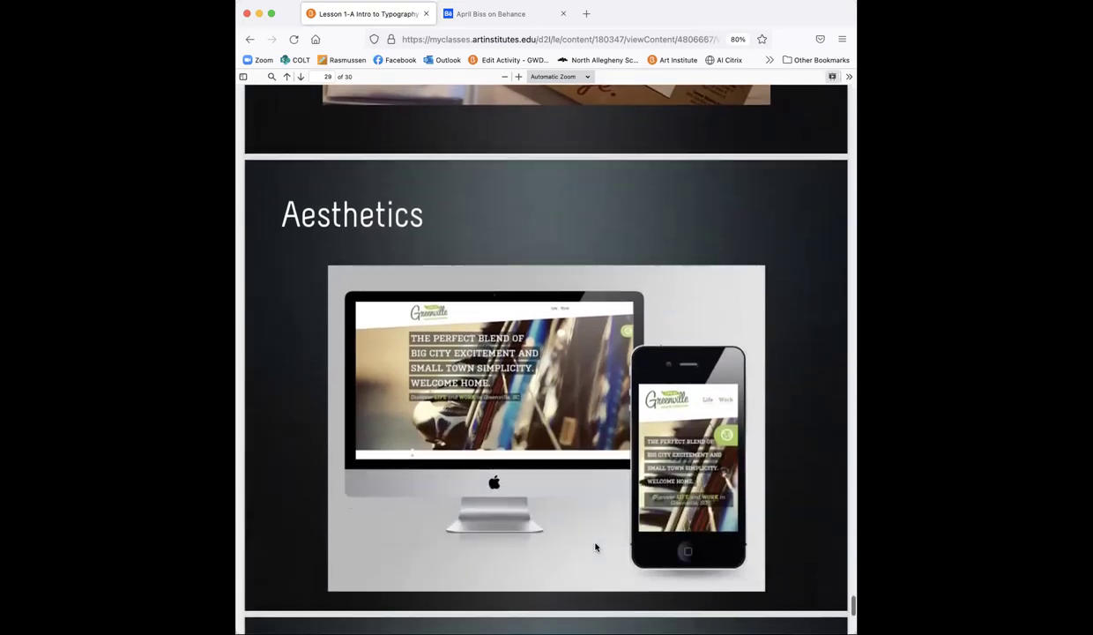
{"action": "scroll", "coordinate": [595, 546], "scroll_direction": "up", "scroll_amount": 1}
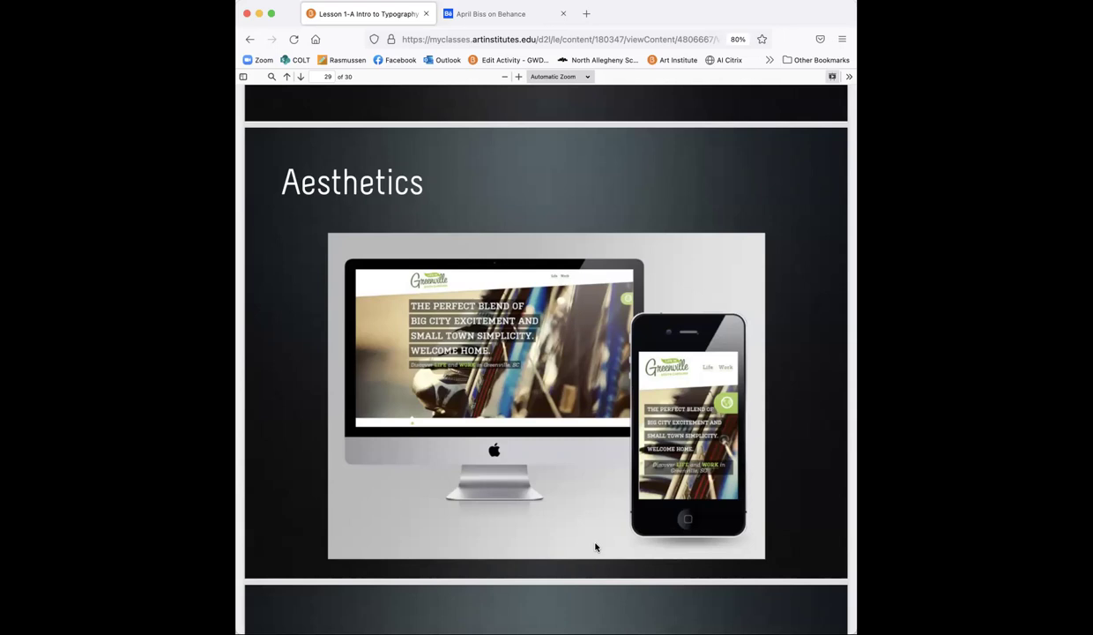
{"action": "scroll", "coordinate": [679, 528], "scroll_direction": "down", "scroll_amount": 5}
{"action": "scroll", "coordinate": [679, 529], "scroll_direction": "down", "scroll_amount": 2}
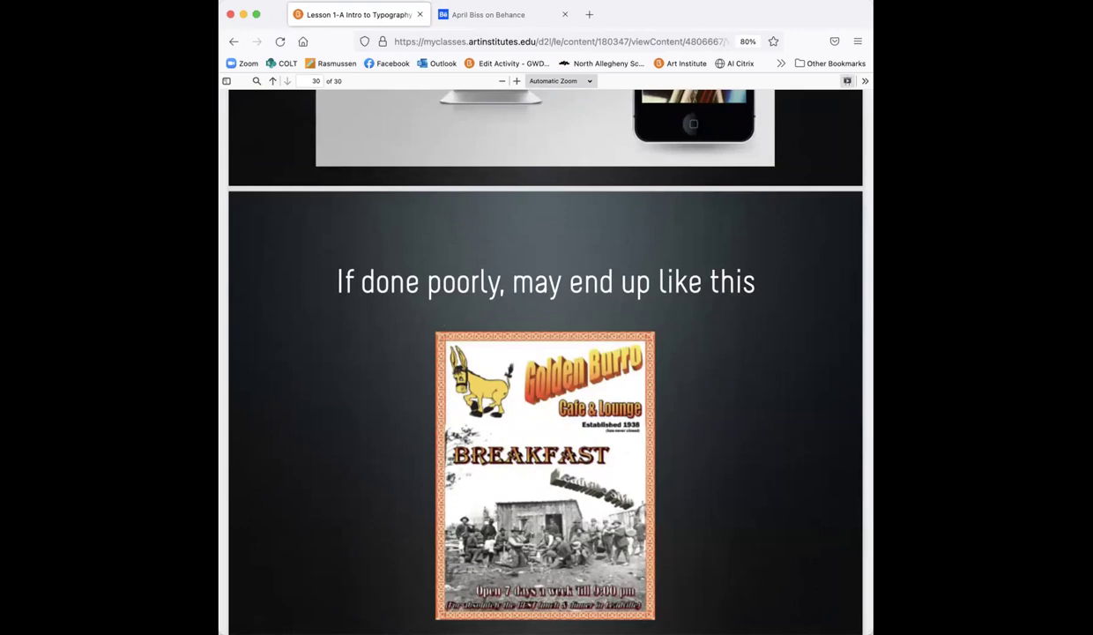
Step: Exit the typography slides and open Lesson 1-B Creating Patterns full-window at page 1
{"action": "scroll", "coordinate": [564, 282], "scroll_direction": "up", "scroll_amount": 15}
{"action": "scroll", "coordinate": [942, 349], "scroll_direction": "up", "scroll_amount": 20}
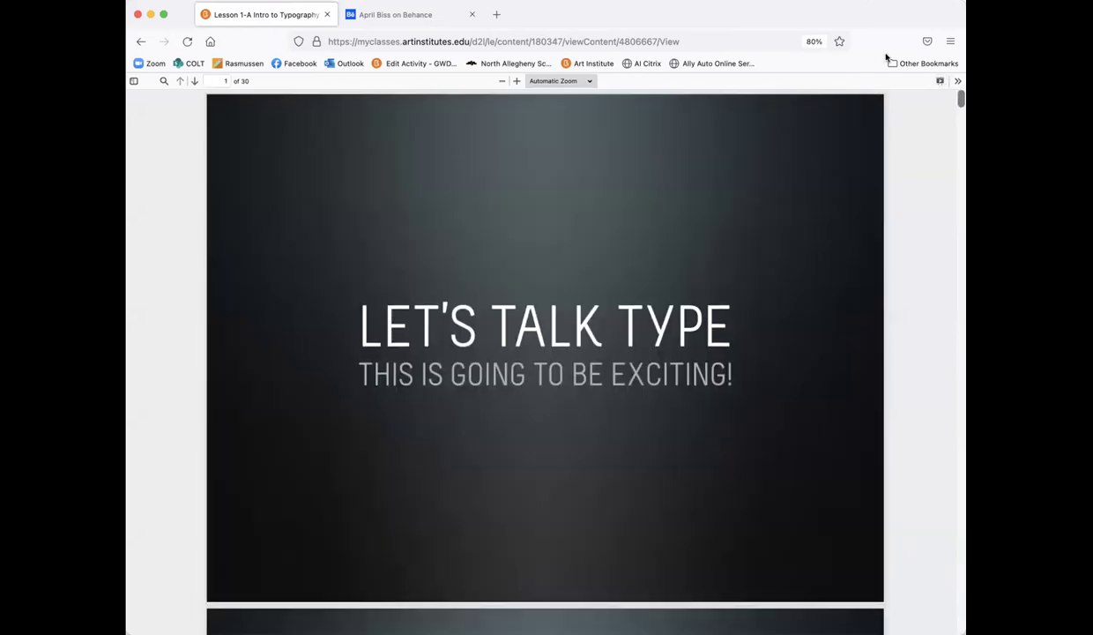
{"action": "left_click", "coordinate": [940, 81]}
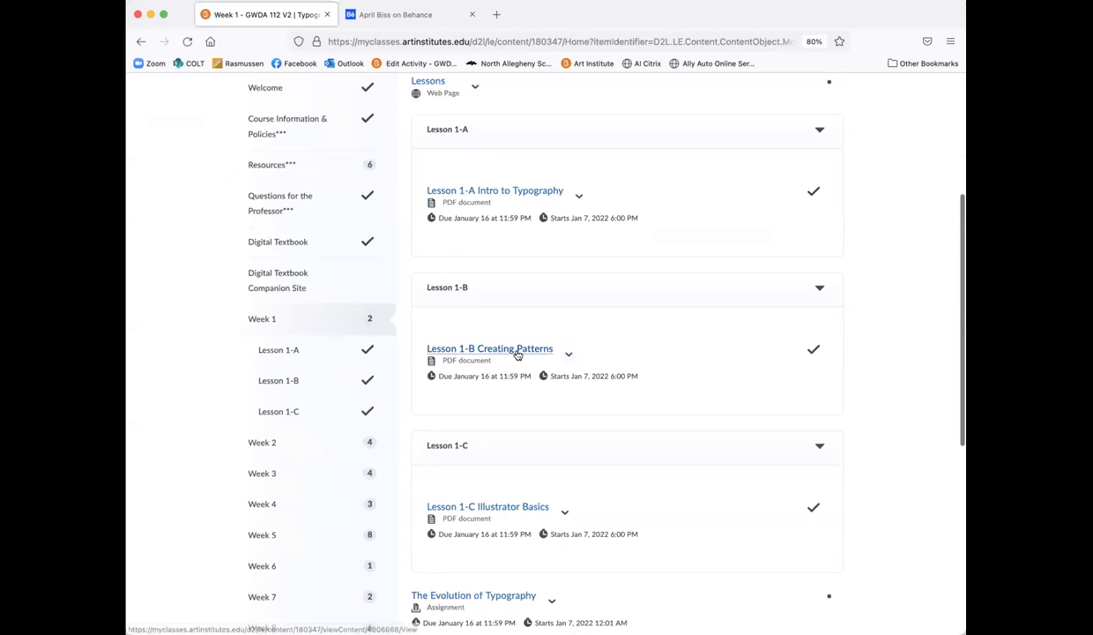
{"action": "left_click", "coordinate": [518, 351]}
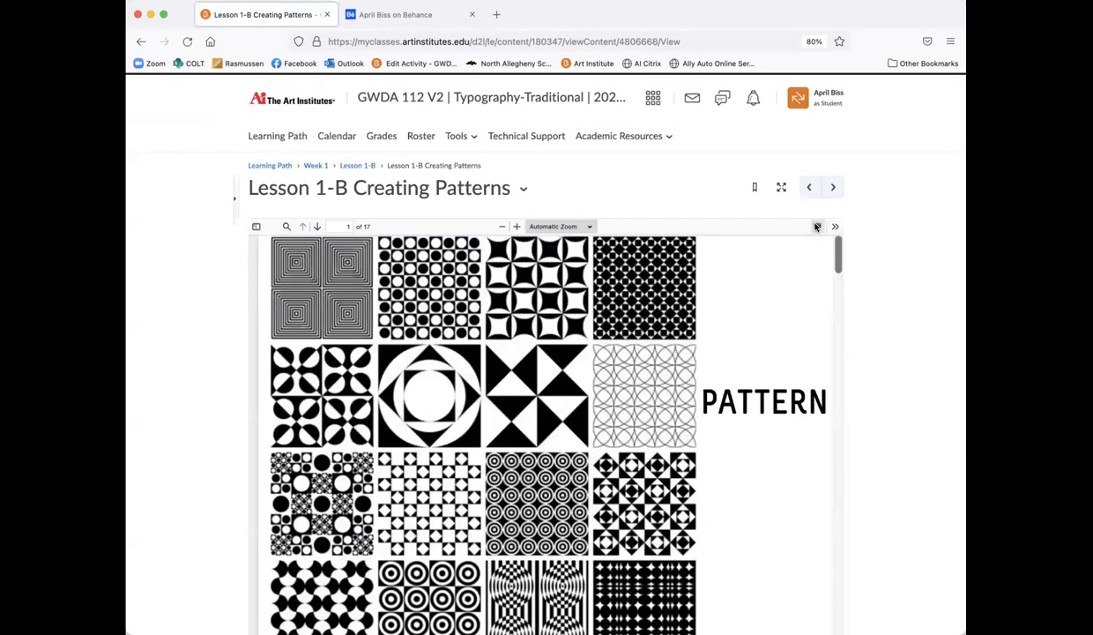
{"action": "left_click", "coordinate": [782, 187]}
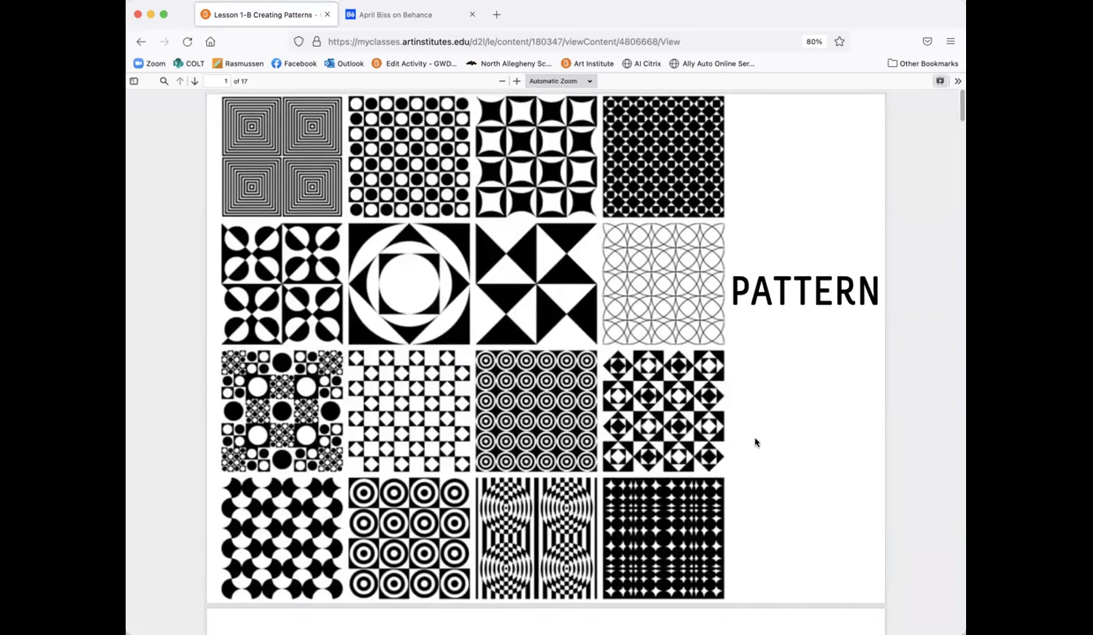
Step: Scroll the Creating Patterns PDF past the PATTERN definition pages to page 5, the featured designer slide
{"action": "scroll", "coordinate": [756, 442], "scroll_direction": "down", "scroll_amount": 10}
{"action": "scroll", "coordinate": [755, 442], "scroll_direction": "up", "scroll_amount": 1}
{"action": "scroll", "coordinate": [756, 442], "scroll_direction": "down", "scroll_amount": 1}
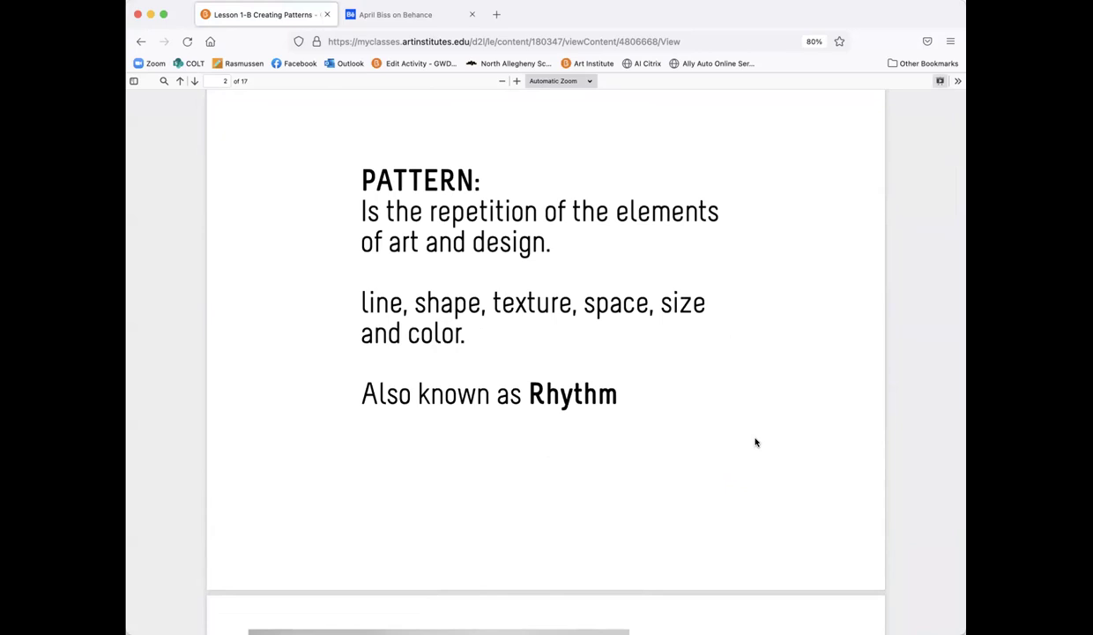
{"action": "scroll", "coordinate": [755, 443], "scroll_direction": "down", "scroll_amount": 10}
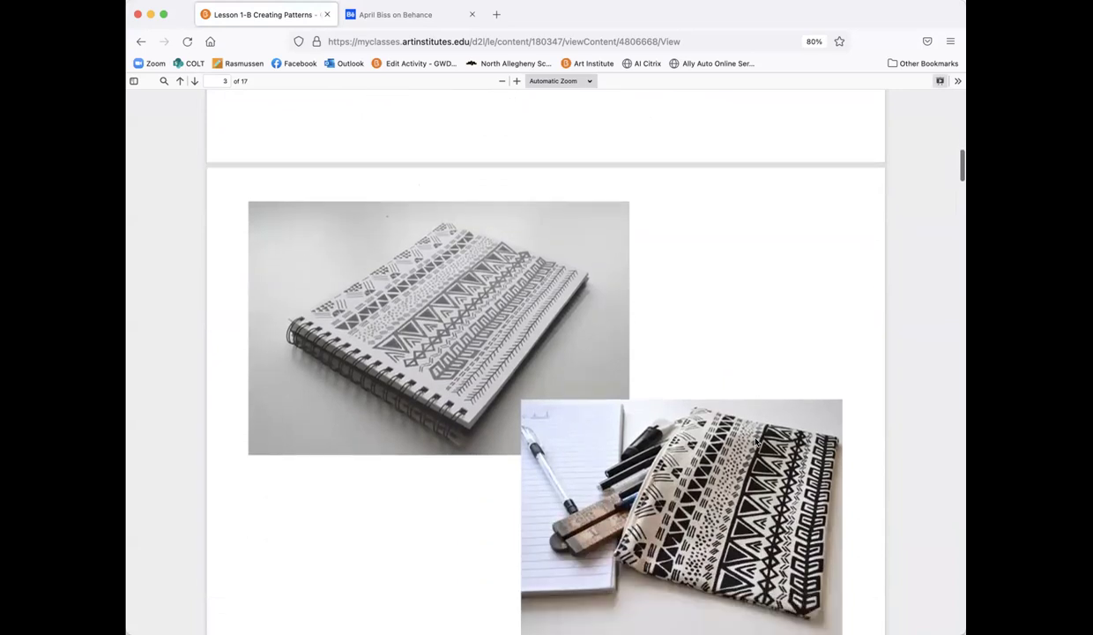
{"action": "scroll", "coordinate": [756, 443], "scroll_direction": "down", "scroll_amount": 2}
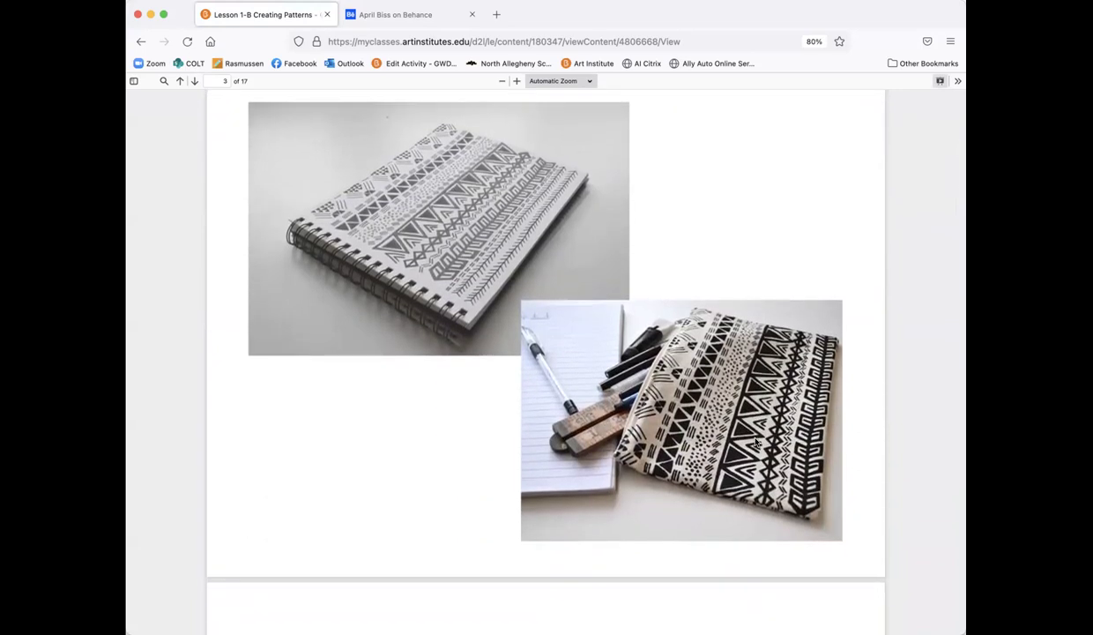
{"action": "scroll", "coordinate": [756, 443], "scroll_direction": "down", "scroll_amount": 1}
{"action": "scroll", "coordinate": [756, 442], "scroll_direction": "down", "scroll_amount": 4}
{"action": "scroll", "coordinate": [755, 442], "scroll_direction": "down", "scroll_amount": 6}
{"action": "scroll", "coordinate": [755, 443], "scroll_direction": "down", "scroll_amount": 1}
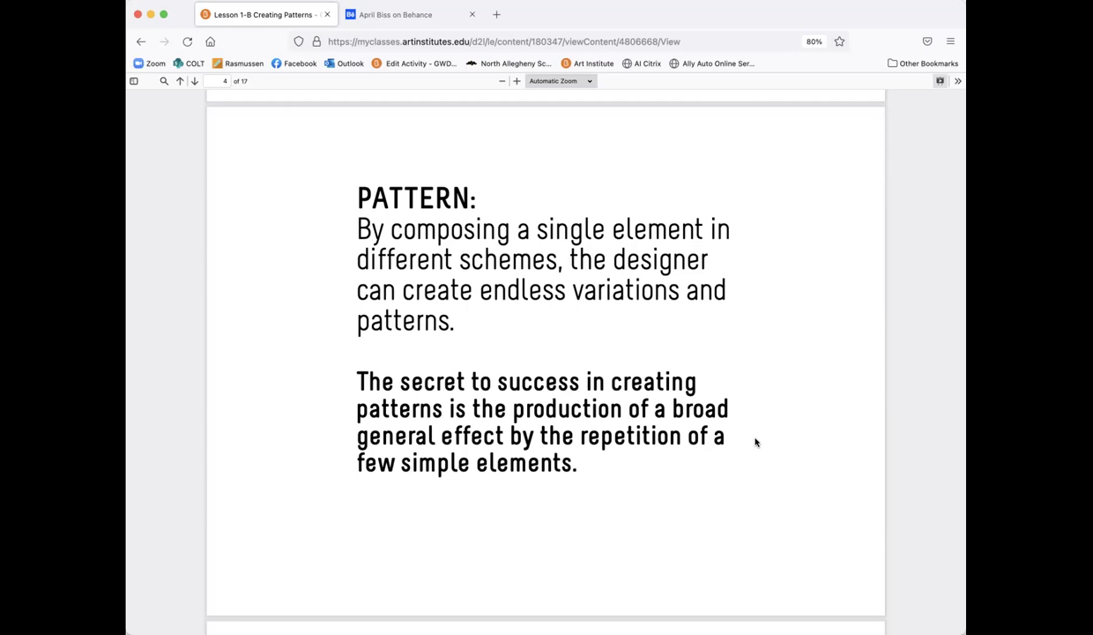
{"action": "scroll", "coordinate": [754, 442], "scroll_direction": "down", "scroll_amount": 10}
{"action": "scroll", "coordinate": [754, 442], "scroll_direction": "up", "scroll_amount": 1}
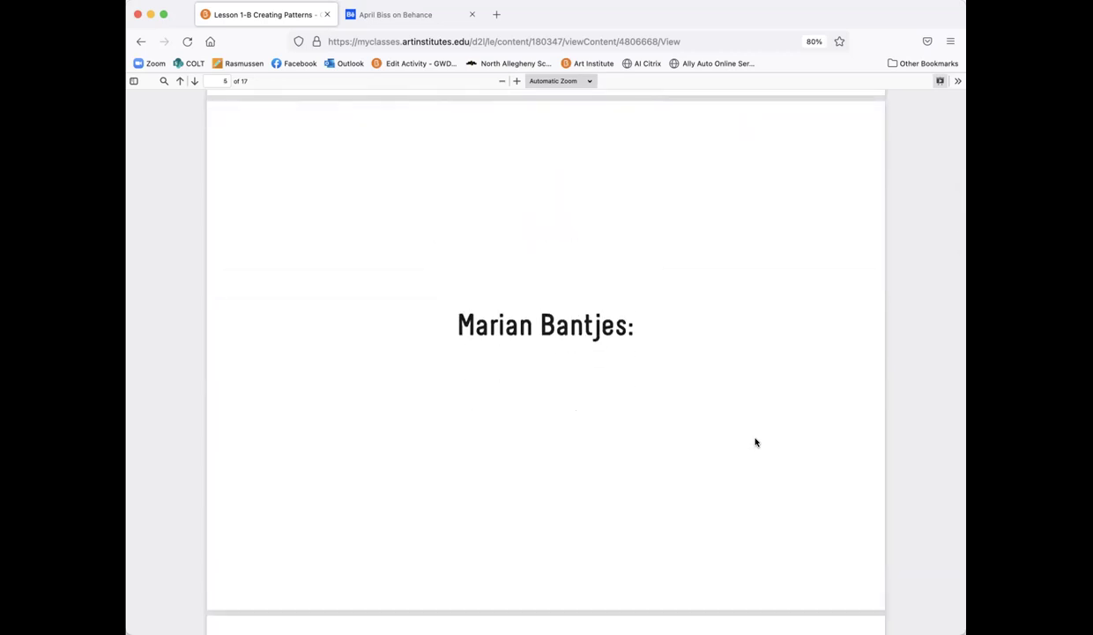
Step: Scroll past the Strathmore, Slanted and Design Indaba pattern examples to page 11
{"action": "scroll", "coordinate": [755, 442], "scroll_direction": "down", "scroll_amount": 10}
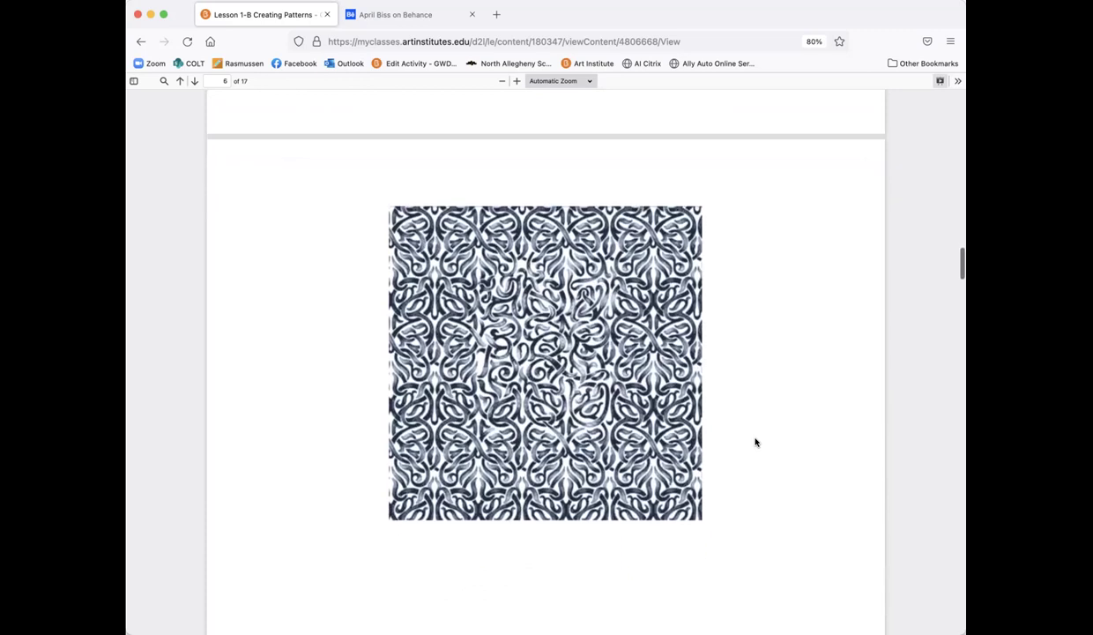
{"action": "scroll", "coordinate": [754, 442], "scroll_direction": "down", "scroll_amount": 2}
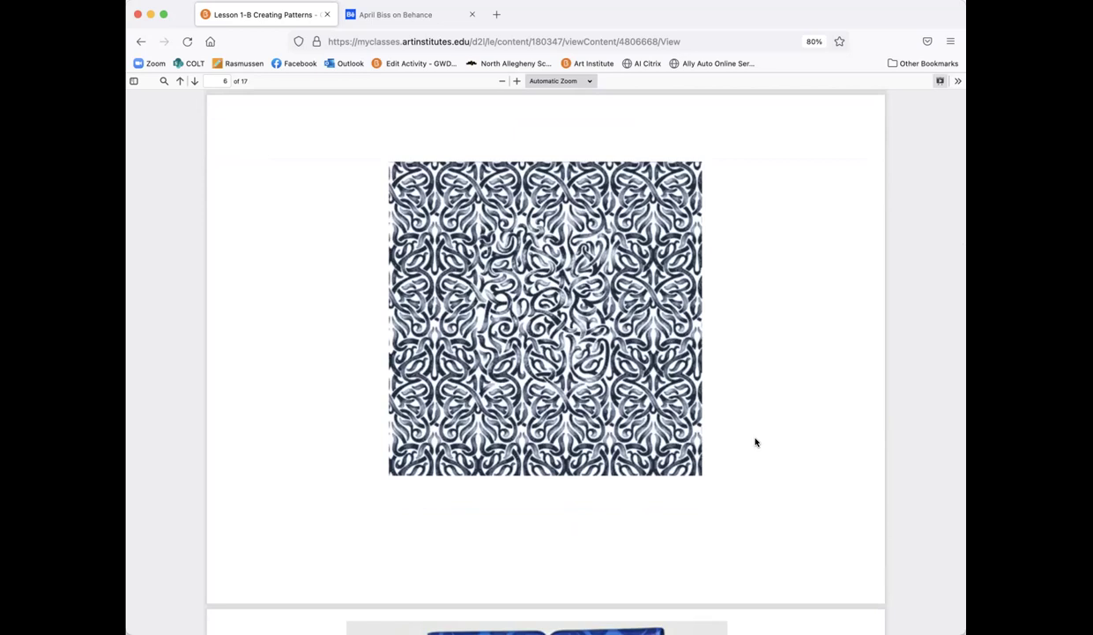
{"action": "scroll", "coordinate": [755, 442], "scroll_direction": "down", "scroll_amount": 2}
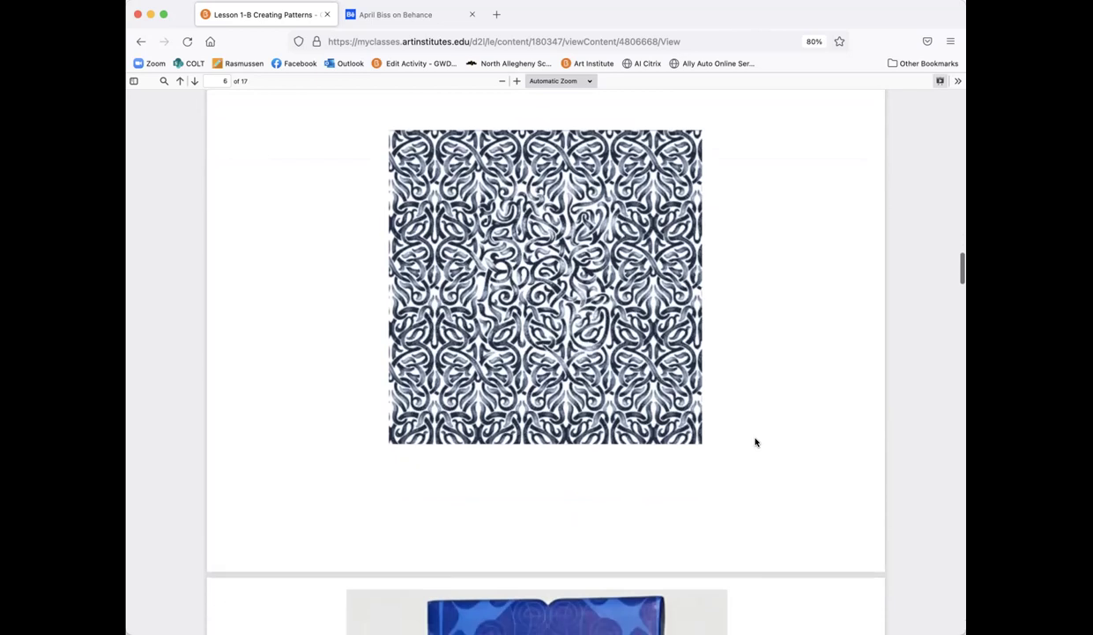
{"action": "scroll", "coordinate": [755, 442], "scroll_direction": "down", "scroll_amount": 10}
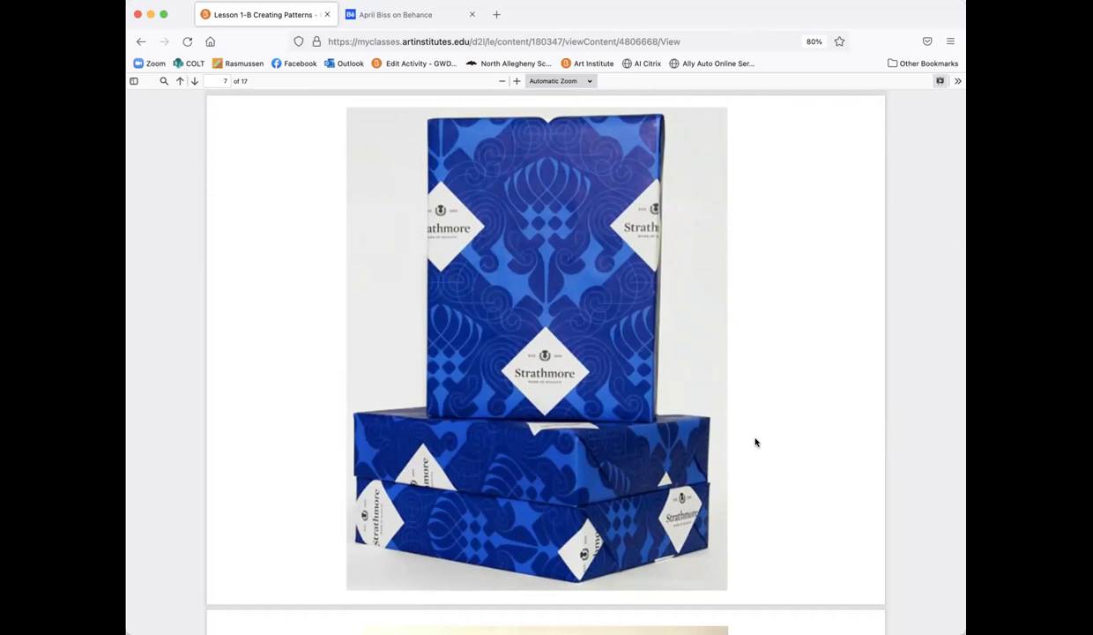
{"action": "scroll", "coordinate": [756, 442], "scroll_direction": "down", "scroll_amount": 10}
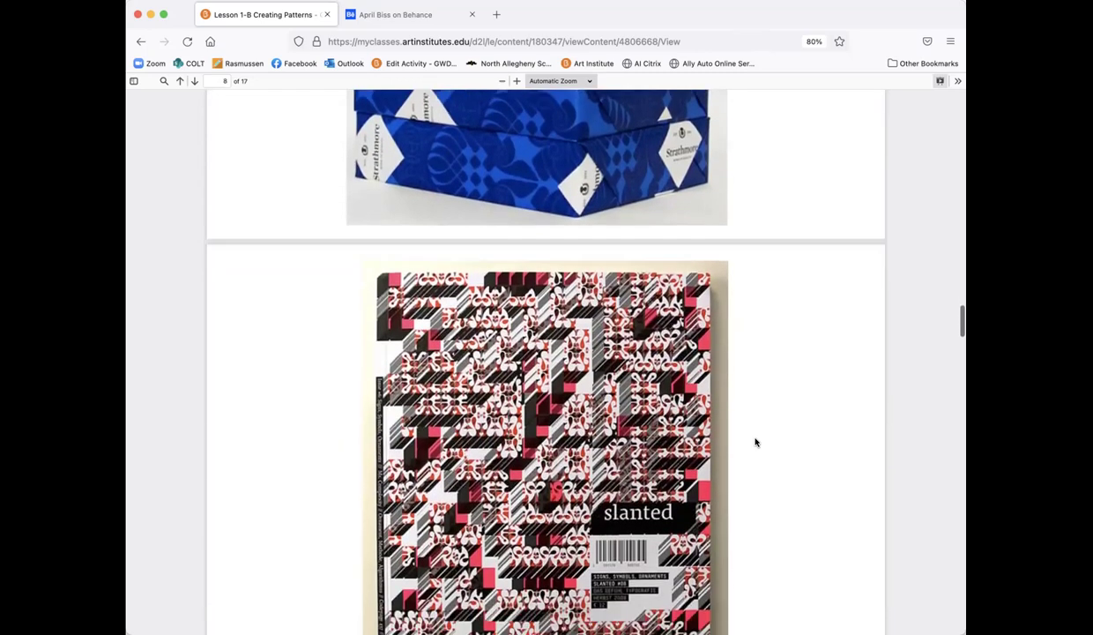
{"action": "scroll", "coordinate": [755, 442], "scroll_direction": "down", "scroll_amount": 2}
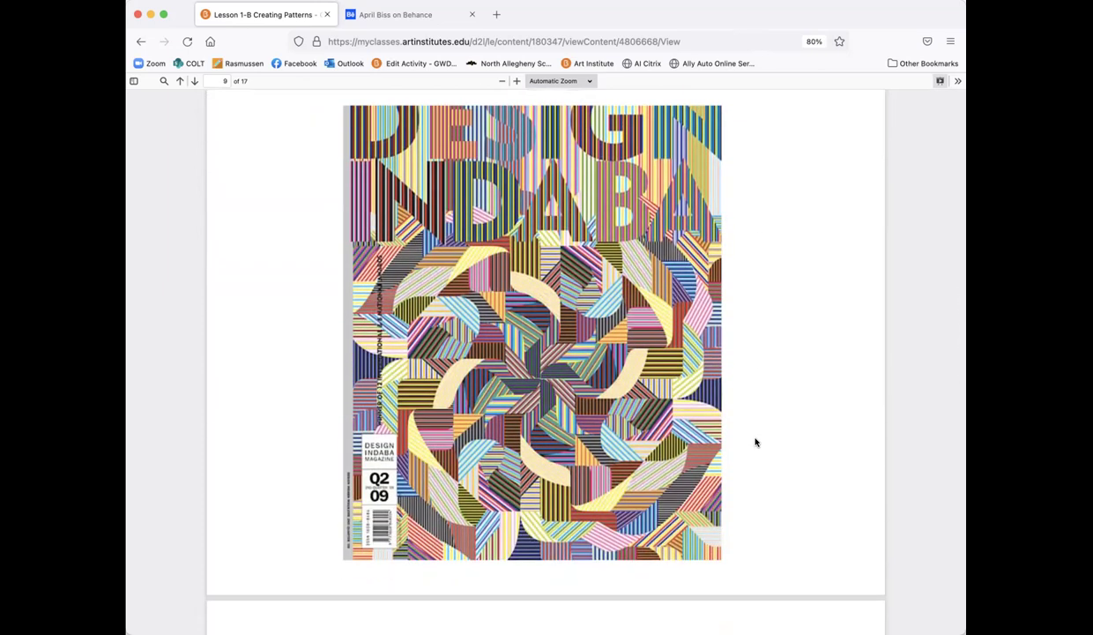
{"action": "scroll", "coordinate": [756, 442], "scroll_direction": "down", "scroll_amount": 10}
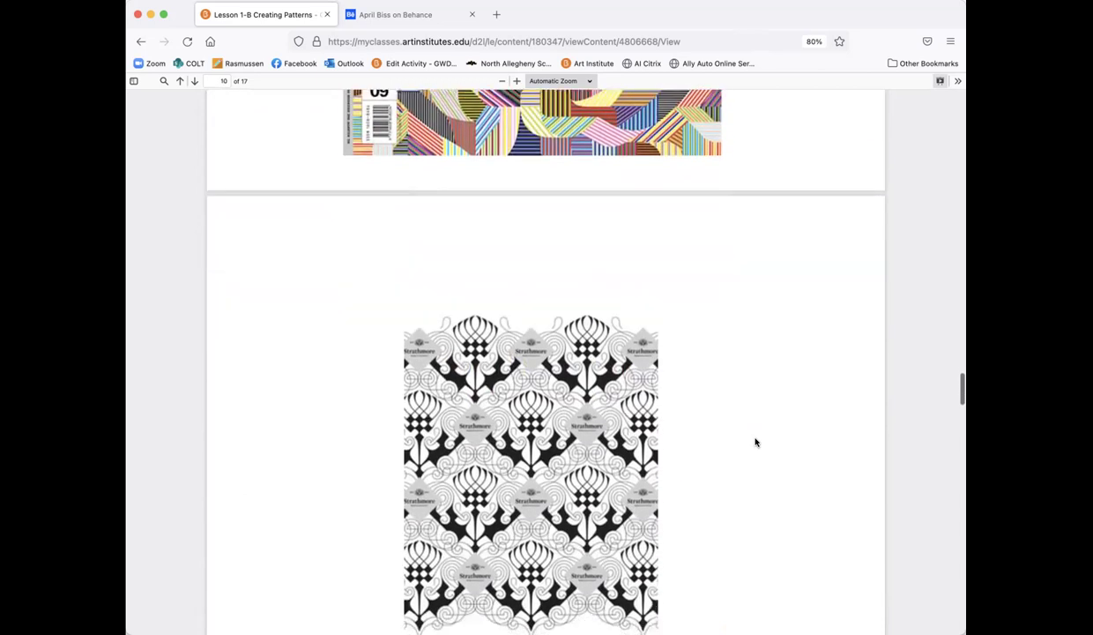
{"action": "scroll", "coordinate": [756, 441], "scroll_direction": "down", "scroll_amount": 5}
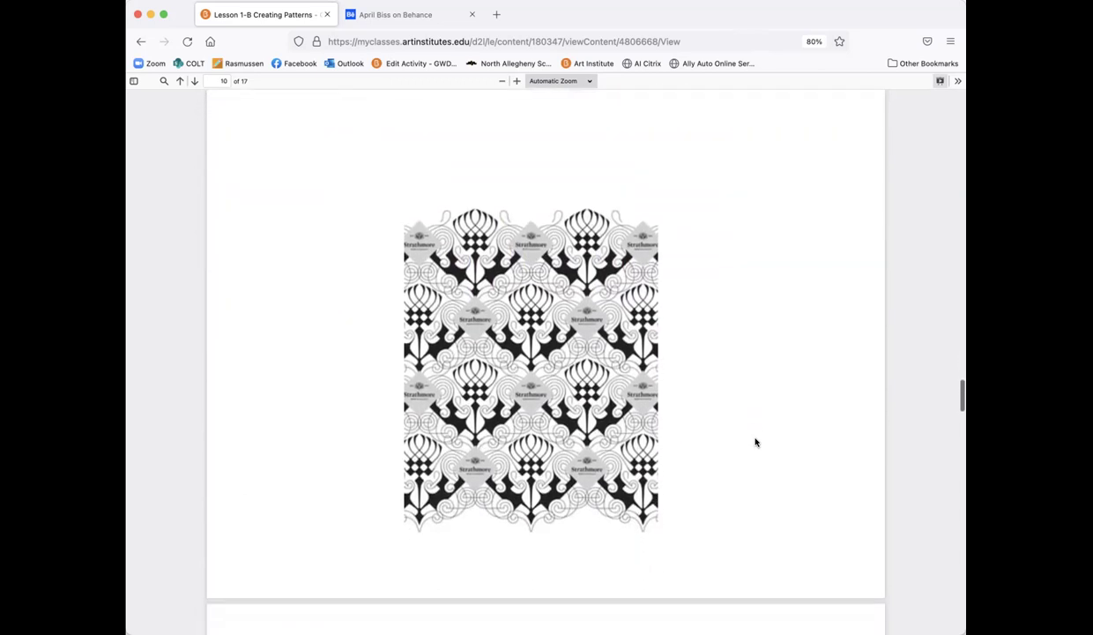
{"action": "scroll", "coordinate": [756, 441], "scroll_direction": "down", "scroll_amount": 10}
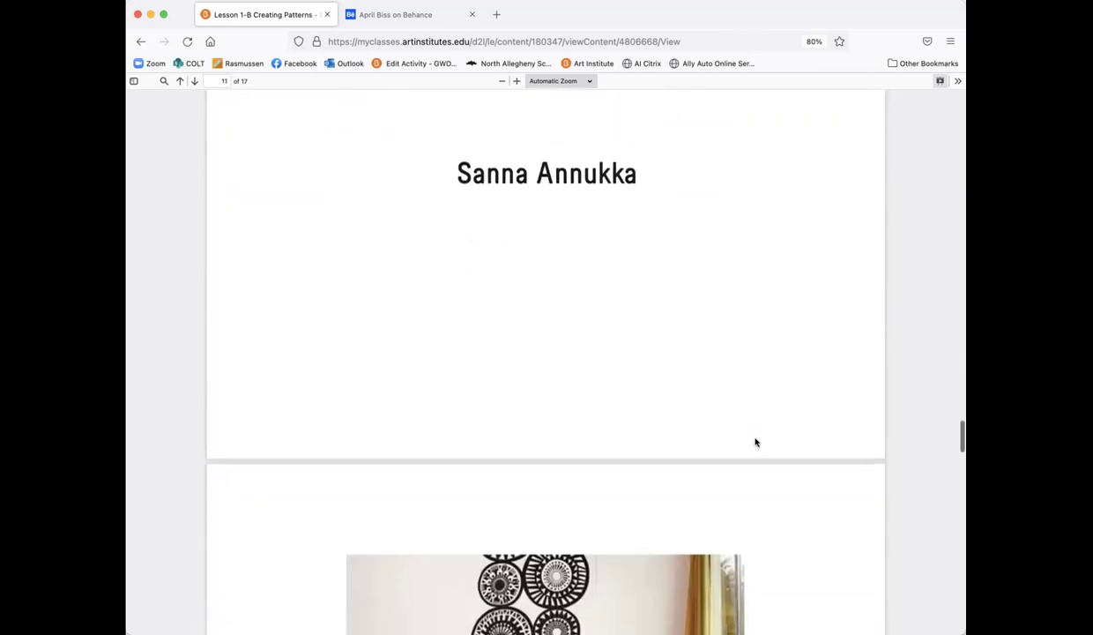
Step: Scroll through the remaining Creating Patterns pages to page 17 of 17
{"action": "scroll", "coordinate": [755, 441], "scroll_direction": "up", "scroll_amount": 3}
{"action": "scroll", "coordinate": [756, 441], "scroll_direction": "down", "scroll_amount": 3}
{"action": "scroll", "coordinate": [755, 441], "scroll_direction": "down", "scroll_amount": 7}
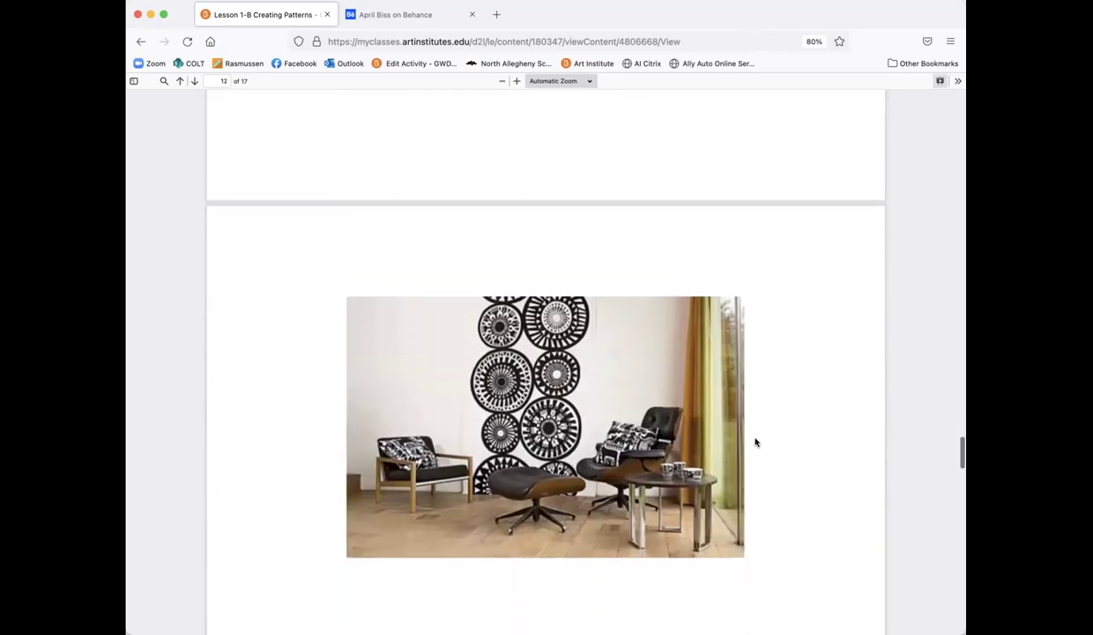
{"action": "scroll", "coordinate": [756, 442], "scroll_direction": "down", "scroll_amount": 3}
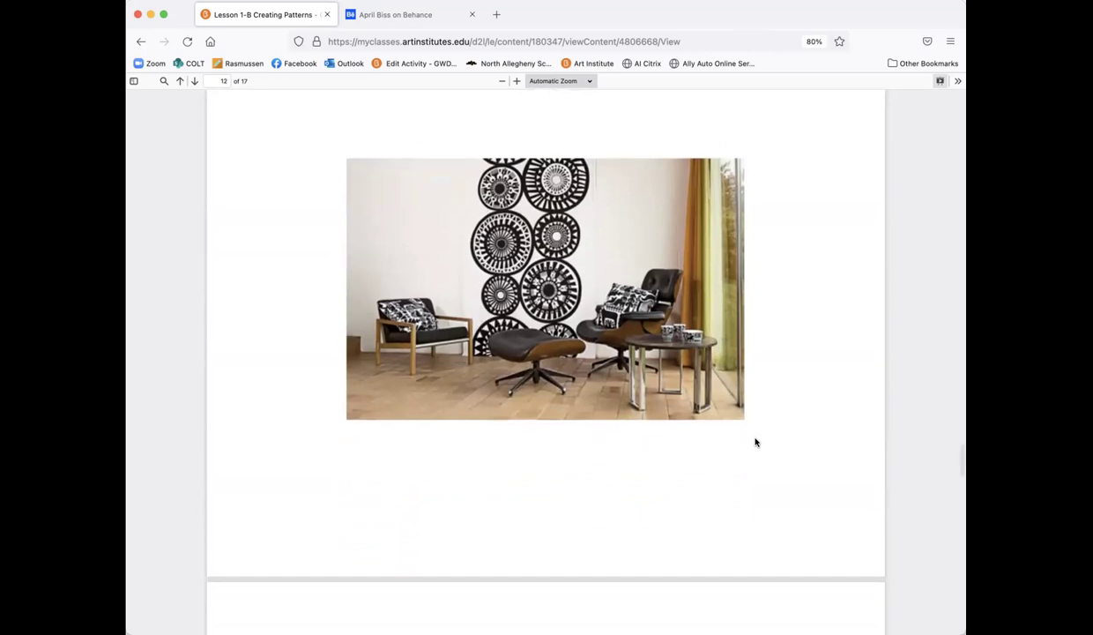
{"action": "scroll", "coordinate": [755, 442], "scroll_direction": "down", "scroll_amount": 10}
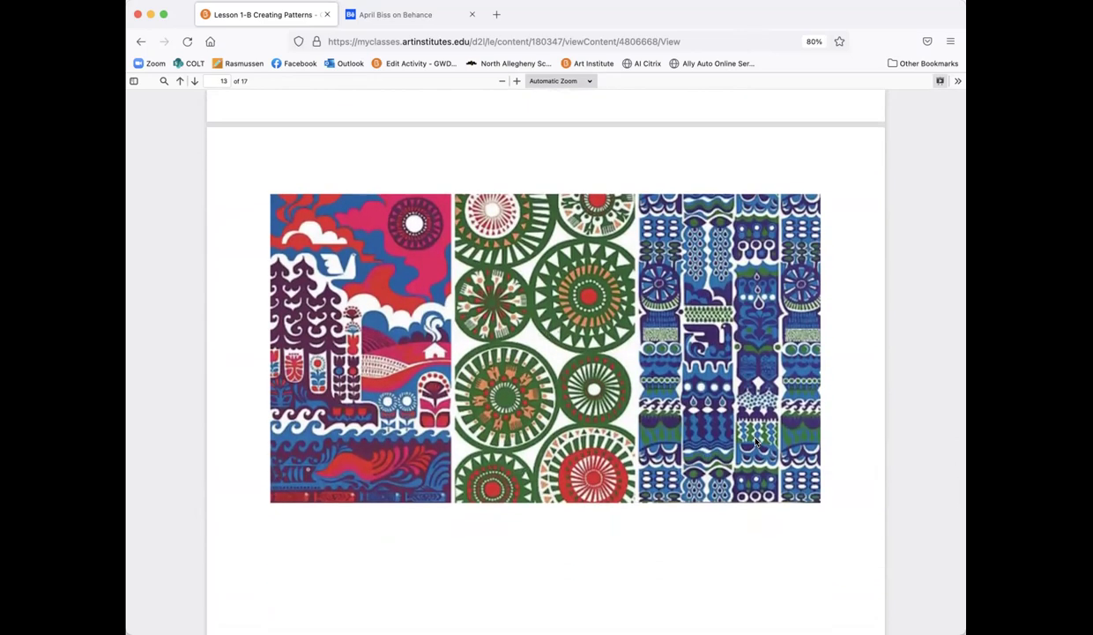
{"action": "scroll", "coordinate": [755, 442], "scroll_direction": "down", "scroll_amount": 12}
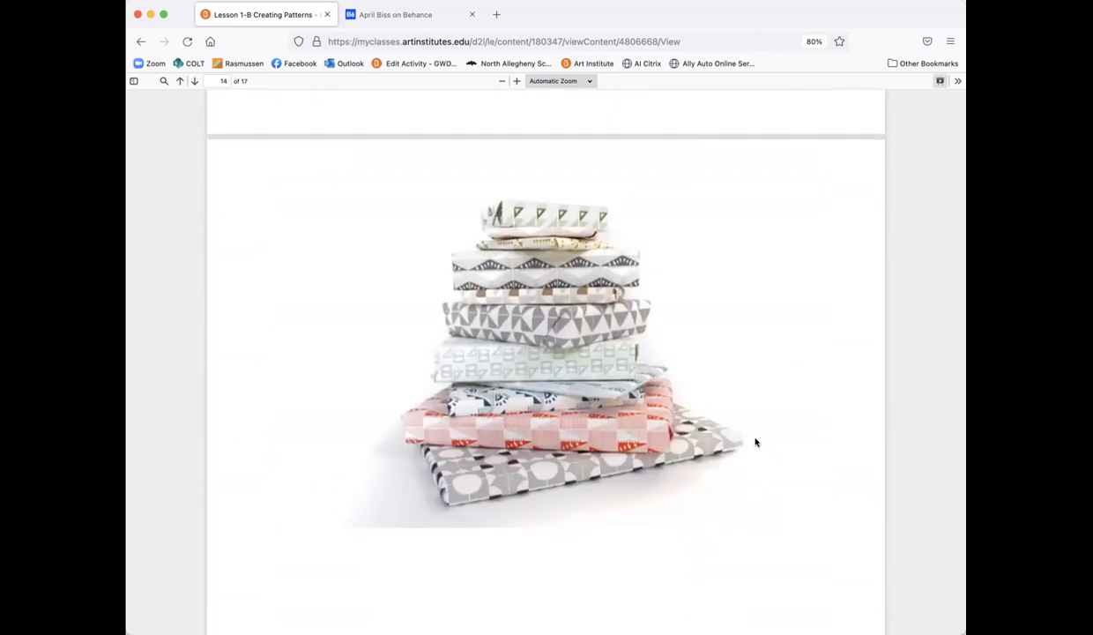
{"action": "scroll", "coordinate": [756, 442], "scroll_direction": "down", "scroll_amount": 7}
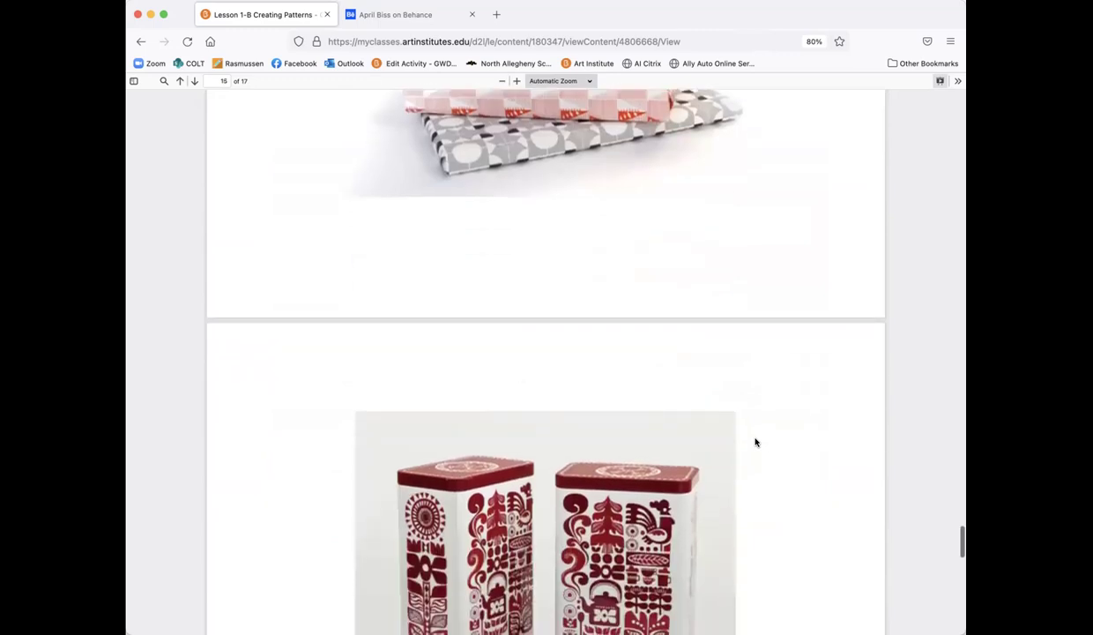
{"action": "scroll", "coordinate": [756, 442], "scroll_direction": "down", "scroll_amount": 5}
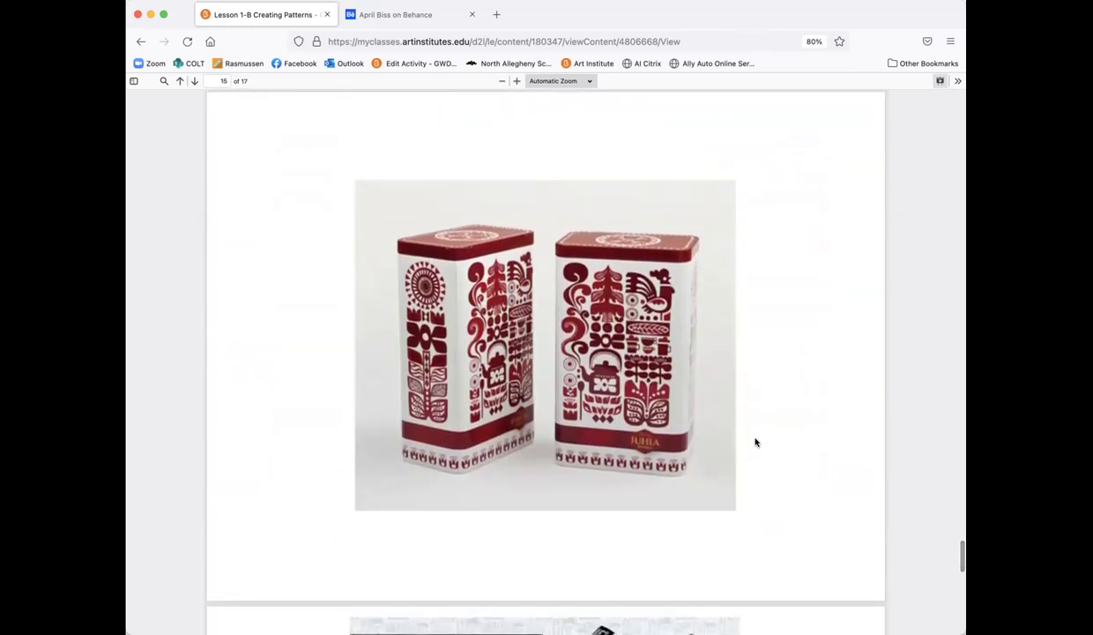
{"action": "scroll", "coordinate": [756, 442], "scroll_direction": "down", "scroll_amount": 9}
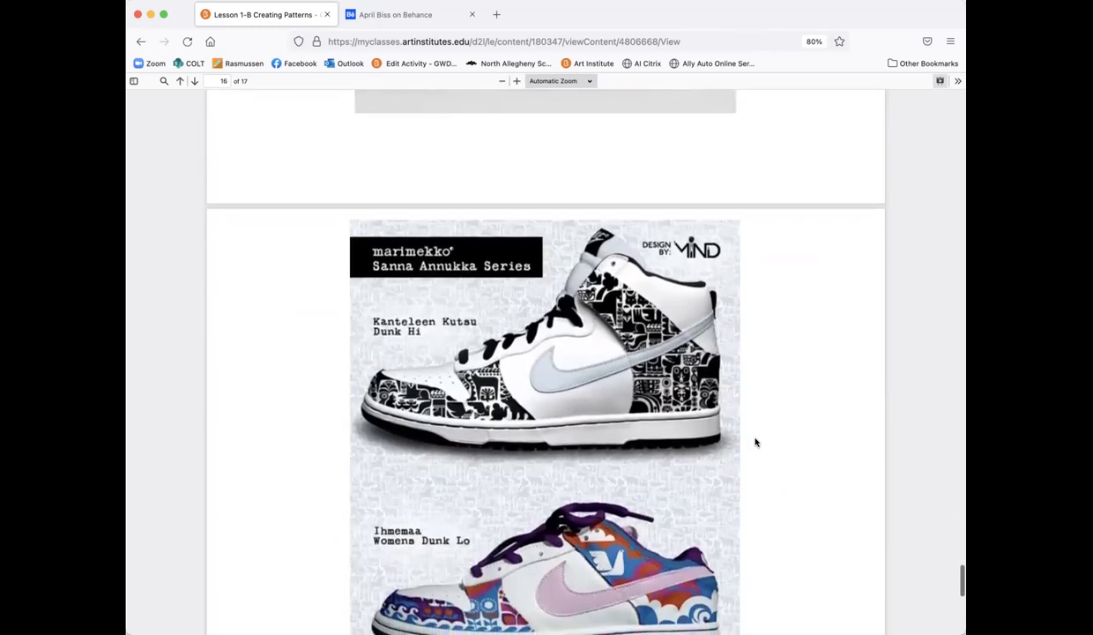
{"action": "scroll", "coordinate": [756, 442], "scroll_direction": "down", "scroll_amount": 3}
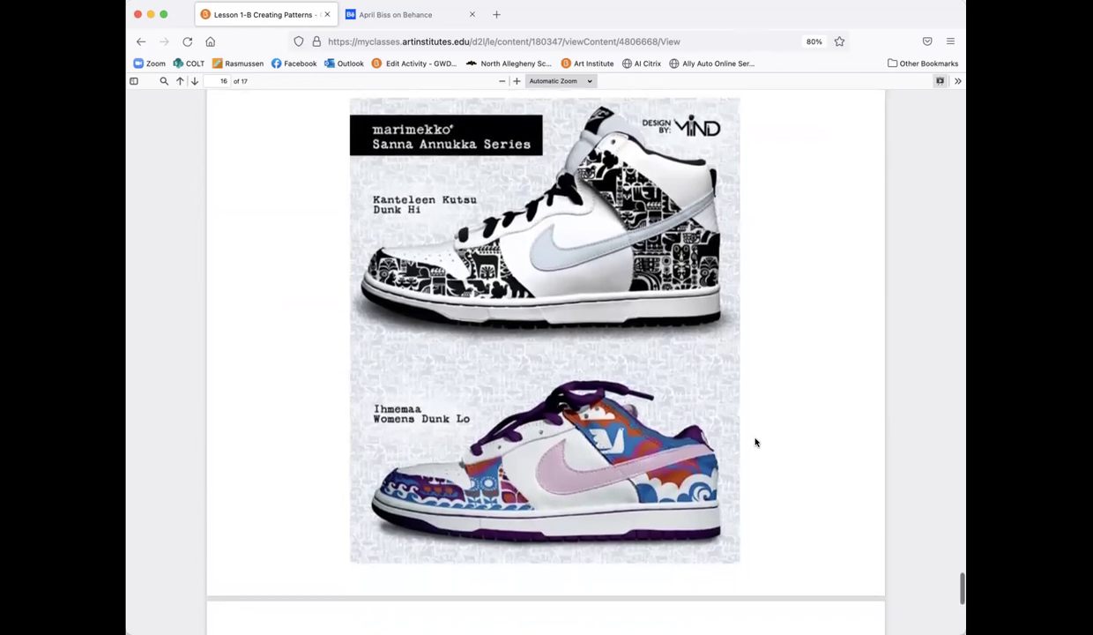
{"action": "scroll", "coordinate": [755, 442], "scroll_direction": "down", "scroll_amount": 1}
{"action": "scroll", "coordinate": [756, 442], "scroll_direction": "down", "scroll_amount": 10}
{"action": "scroll", "coordinate": [756, 442], "scroll_direction": "down", "scroll_amount": 3}
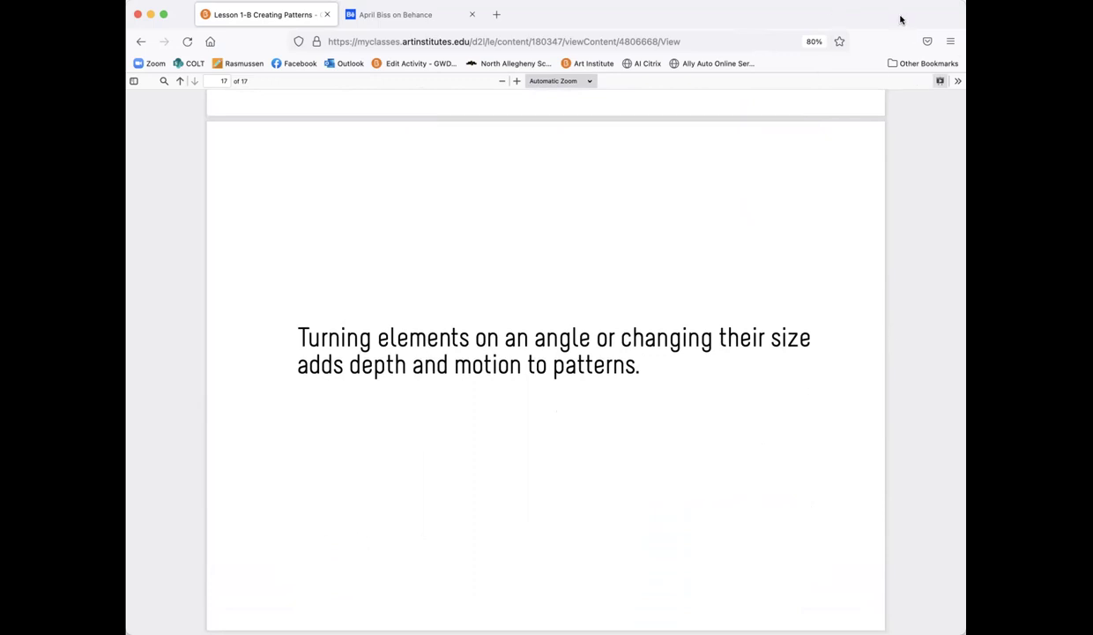
Step: Leave full-screen view and return to the Lesson 1-B page showing 100% complete
{"action": "left_click", "coordinate": [940, 80]}
{"action": "scroll", "coordinate": [756, 535], "scroll_direction": "down", "scroll_amount": 5}
{"action": "scroll", "coordinate": [767, 529], "scroll_direction": "down", "scroll_amount": 2}
{"action": "scroll", "coordinate": [774, 527], "scroll_direction": "up", "scroll_amount": 8}
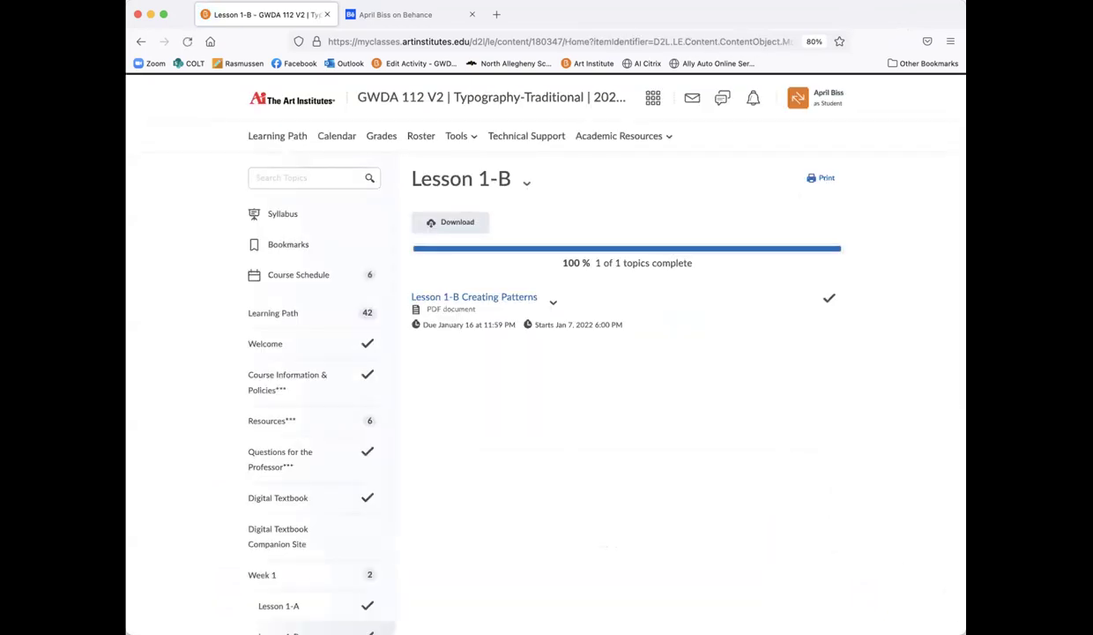
Step: Open Lesson 1-C Illustrator Basics from the Week 1 content list
{"action": "scroll", "coordinate": [771, 300], "scroll_direction": "down", "scroll_amount": 5}
{"action": "scroll", "coordinate": [715, 220], "scroll_direction": "up", "scroll_amount": 5}
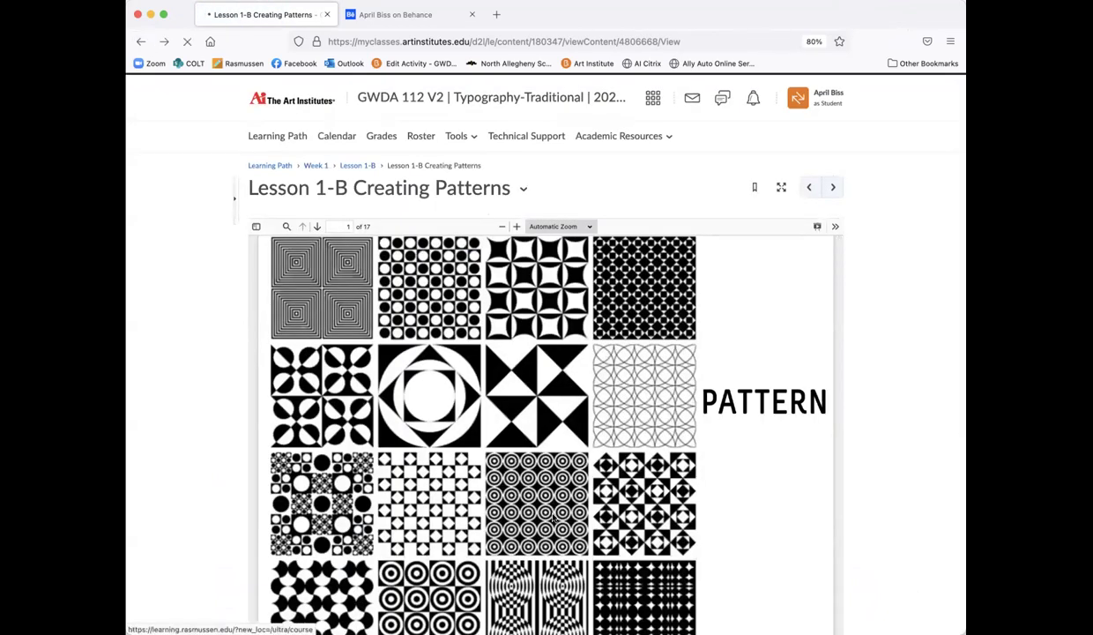
{"action": "scroll", "coordinate": [502, 400], "scroll_direction": "down", "scroll_amount": 2}
{"action": "left_click", "coordinate": [502, 399]}
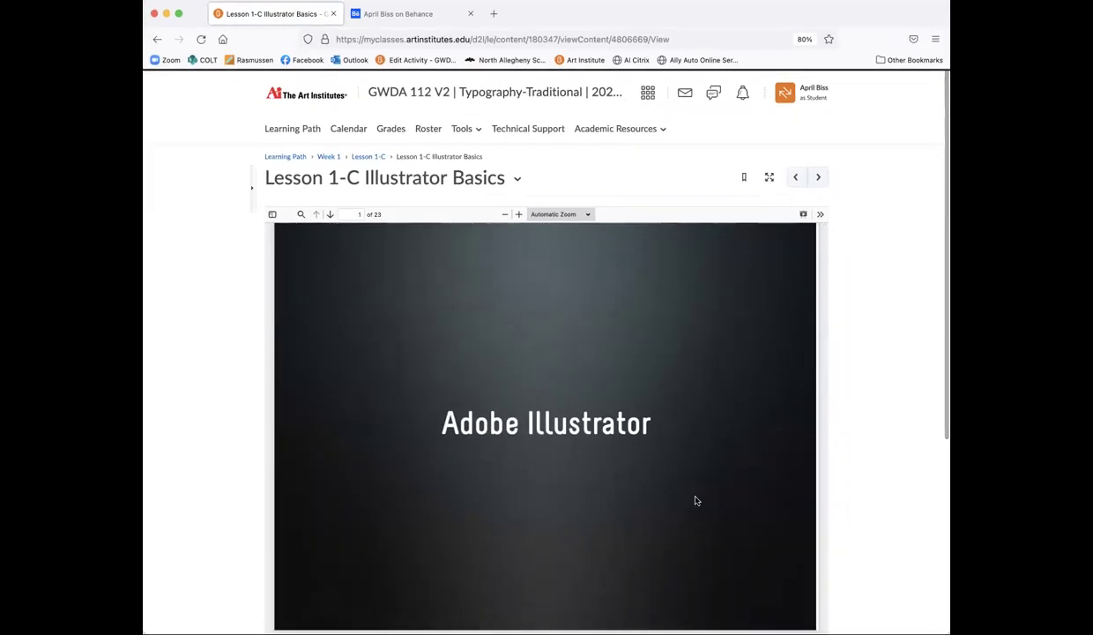
Step: Scroll to page 2 of 23, defining Adobe Illustrator and vectors
{"action": "scroll", "coordinate": [845, 529], "scroll_direction": "down", "scroll_amount": 2}
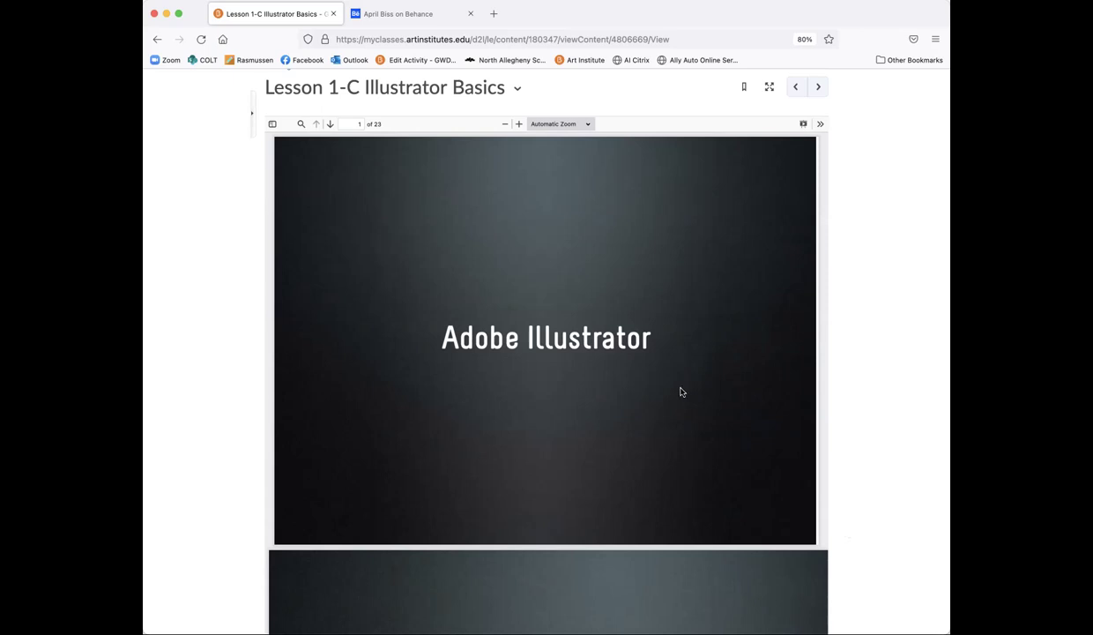
{"action": "scroll", "coordinate": [681, 391], "scroll_direction": "down", "scroll_amount": 1}
{"action": "scroll", "coordinate": [681, 391], "scroll_direction": "up", "scroll_amount": 1}
{"action": "scroll", "coordinate": [680, 392], "scroll_direction": "down", "scroll_amount": 5}
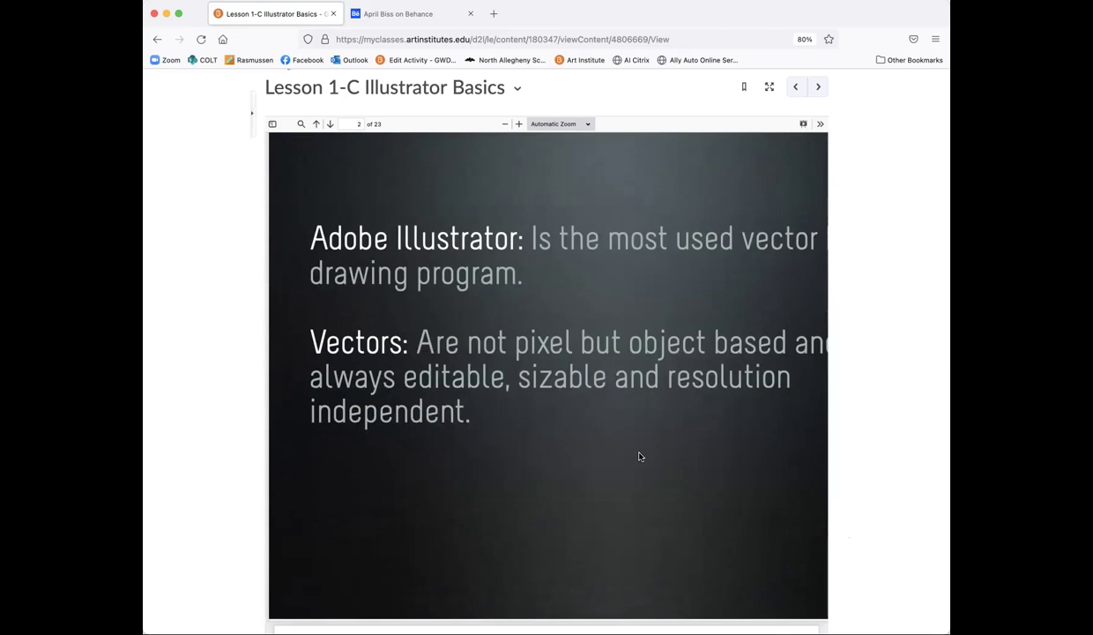
Step: Scroll the Illustrator Basics PDF to page 3, the interface objective listing Menu Bar through Document Window
{"action": "scroll", "coordinate": [640, 456], "scroll_direction": "down", "scroll_amount": 1}
{"action": "scroll", "coordinate": [640, 456], "scroll_direction": "up", "scroll_amount": 1}
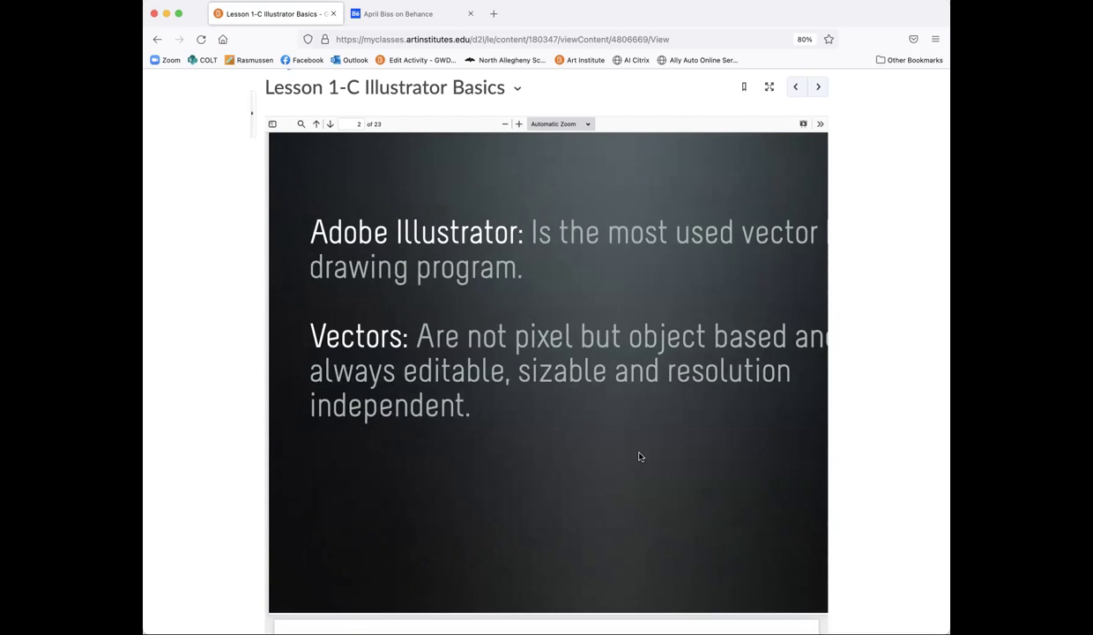
{"action": "scroll", "coordinate": [640, 456], "scroll_direction": "down", "scroll_amount": 10}
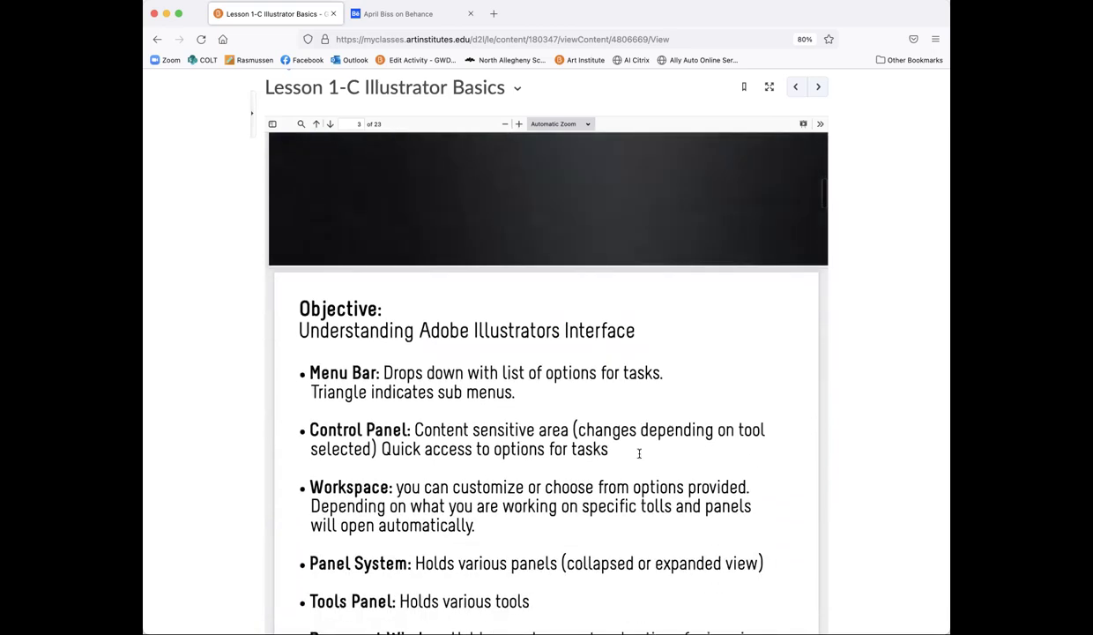
{"action": "scroll", "coordinate": [640, 456], "scroll_direction": "down", "scroll_amount": 1}
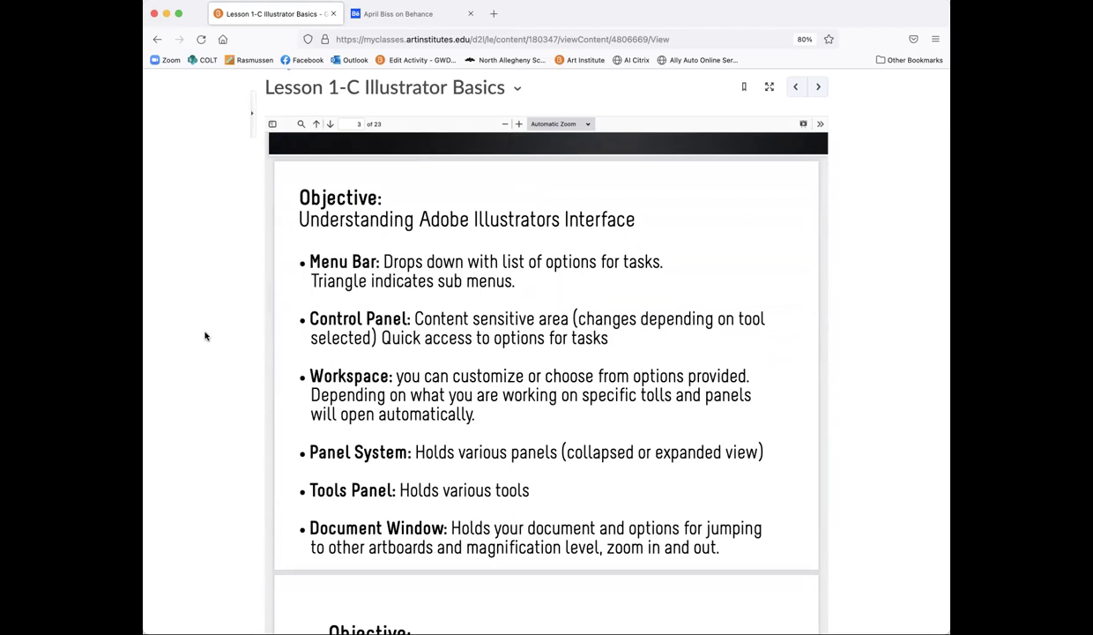
Step: Skim the Illustrator Basics PDF from page 3 past Area Type to page 12, Type on a Path
{"action": "scroll", "coordinate": [432, 549], "scroll_direction": "down", "scroll_amount": 10}
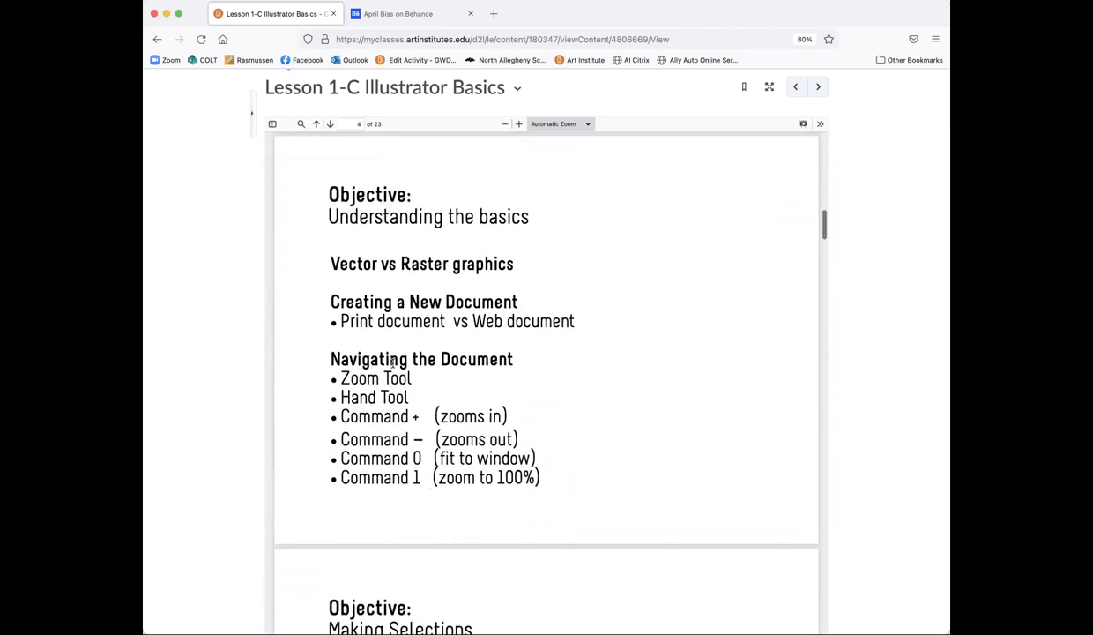
{"action": "scroll", "coordinate": [396, 424], "scroll_direction": "down", "scroll_amount": 1}
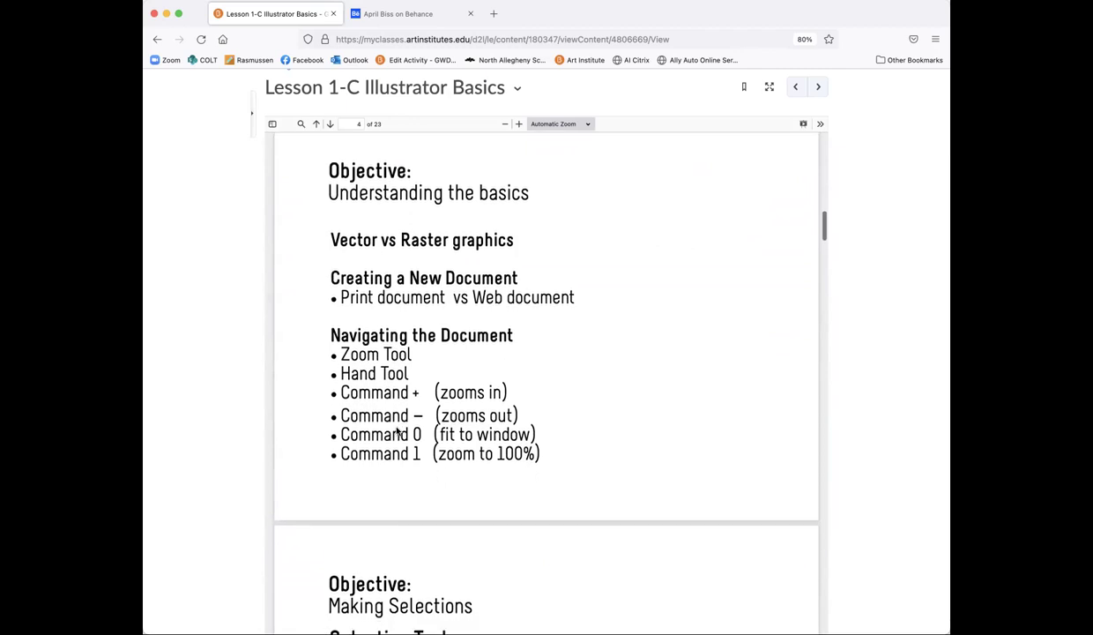
{"action": "scroll", "coordinate": [381, 366], "scroll_direction": "down", "scroll_amount": 5}
{"action": "scroll", "coordinate": [381, 366], "scroll_direction": "down", "scroll_amount": 1}
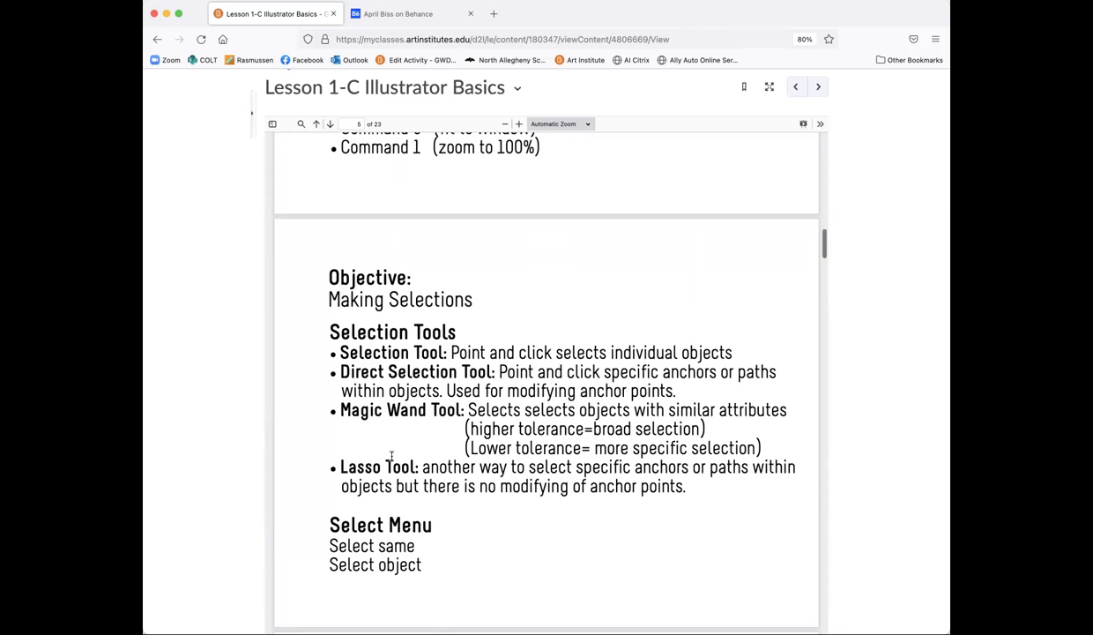
{"action": "scroll", "coordinate": [392, 456], "scroll_direction": "down", "scroll_amount": 10}
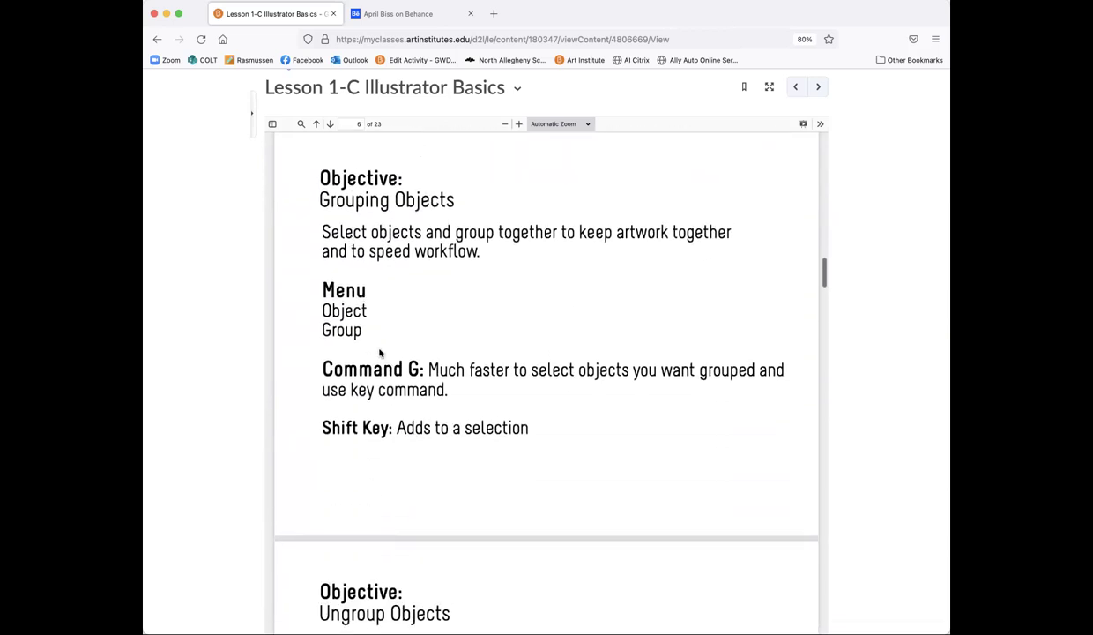
{"action": "scroll", "coordinate": [380, 352], "scroll_direction": "down", "scroll_amount": 6}
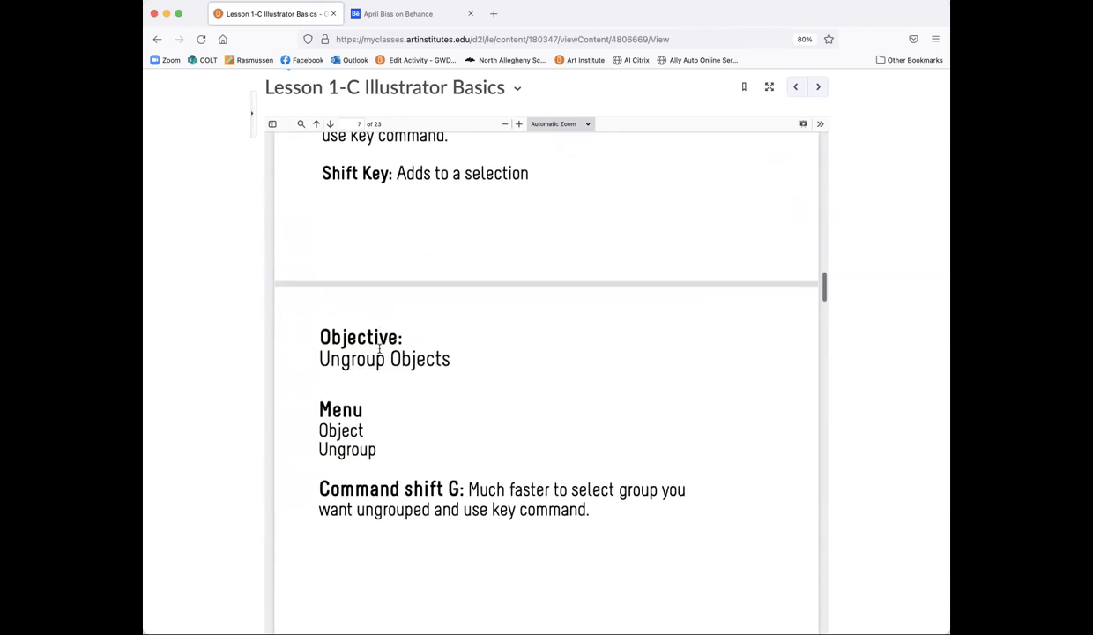
{"action": "scroll", "coordinate": [380, 353], "scroll_direction": "down", "scroll_amount": 2}
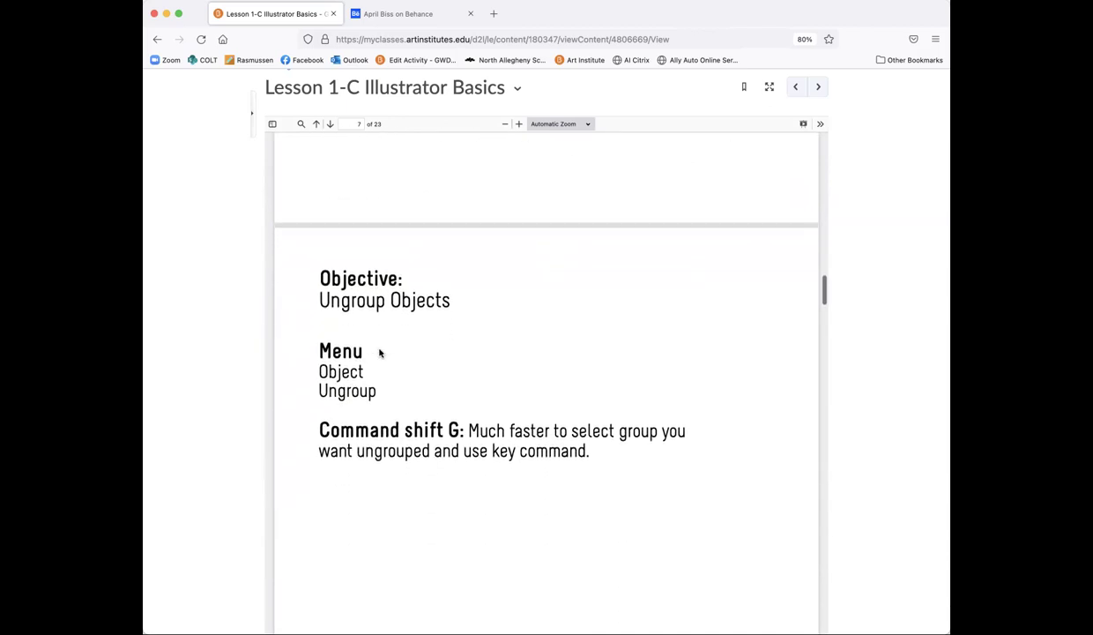
{"action": "scroll", "coordinate": [380, 353], "scroll_direction": "down", "scroll_amount": 10}
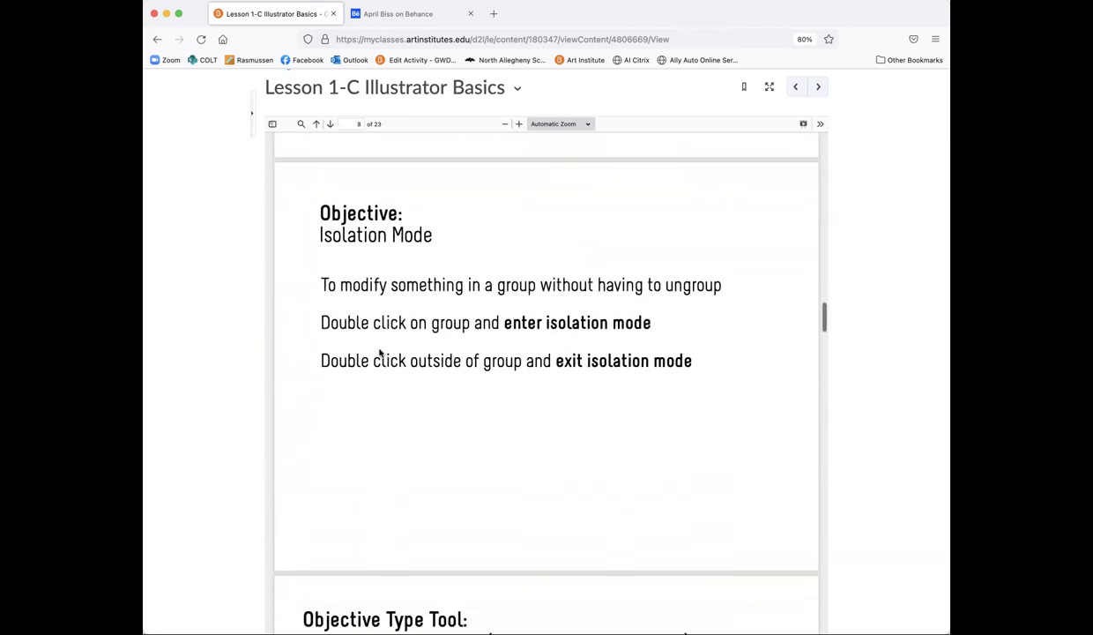
{"action": "scroll", "coordinate": [380, 353], "scroll_direction": "down", "scroll_amount": 9}
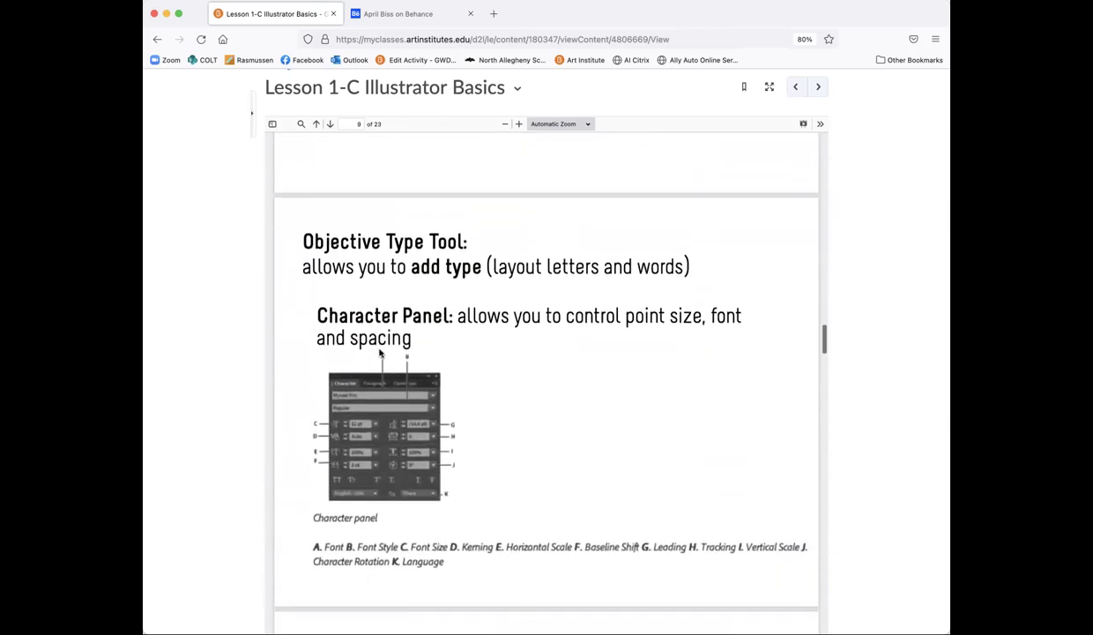
{"action": "scroll", "coordinate": [380, 353], "scroll_direction": "down", "scroll_amount": 1}
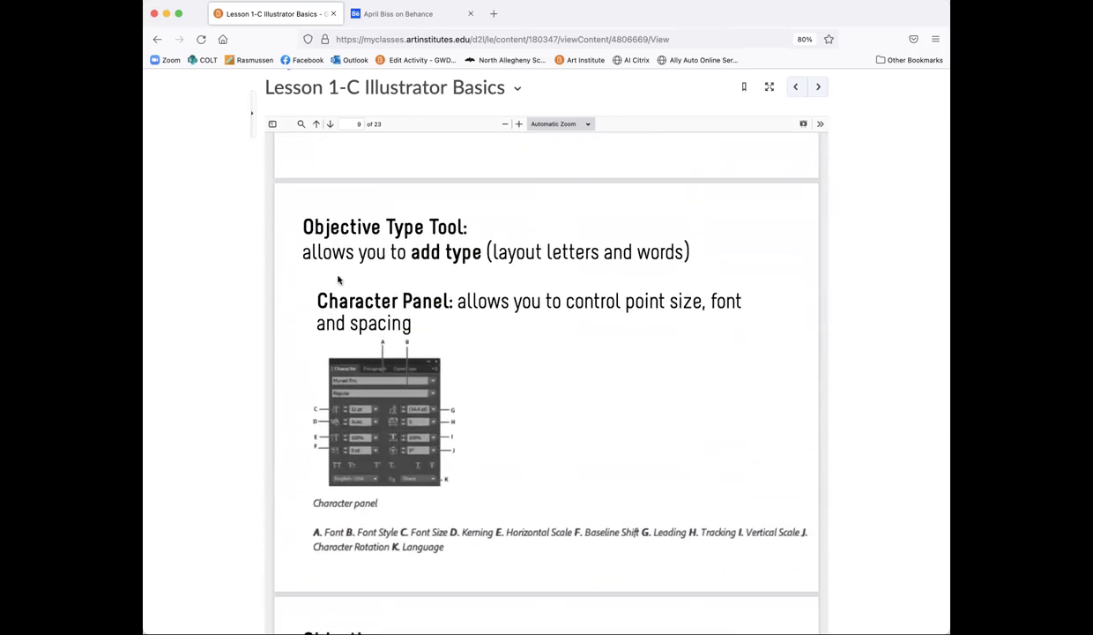
{"action": "scroll", "coordinate": [420, 405], "scroll_direction": "down", "scroll_amount": 10}
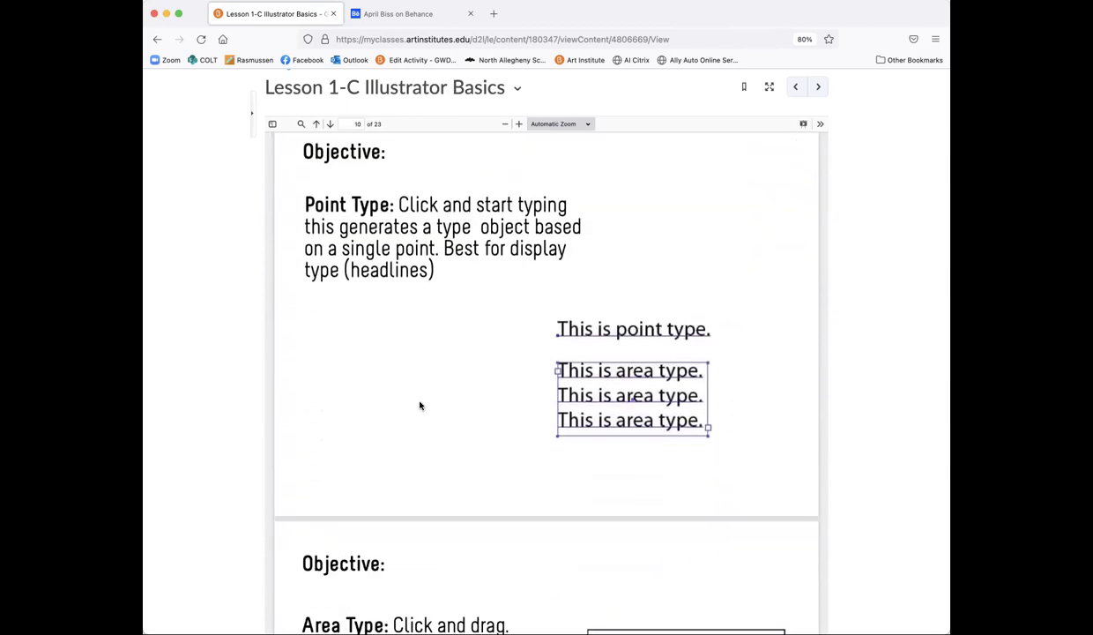
{"action": "scroll", "coordinate": [419, 405], "scroll_direction": "down", "scroll_amount": 5}
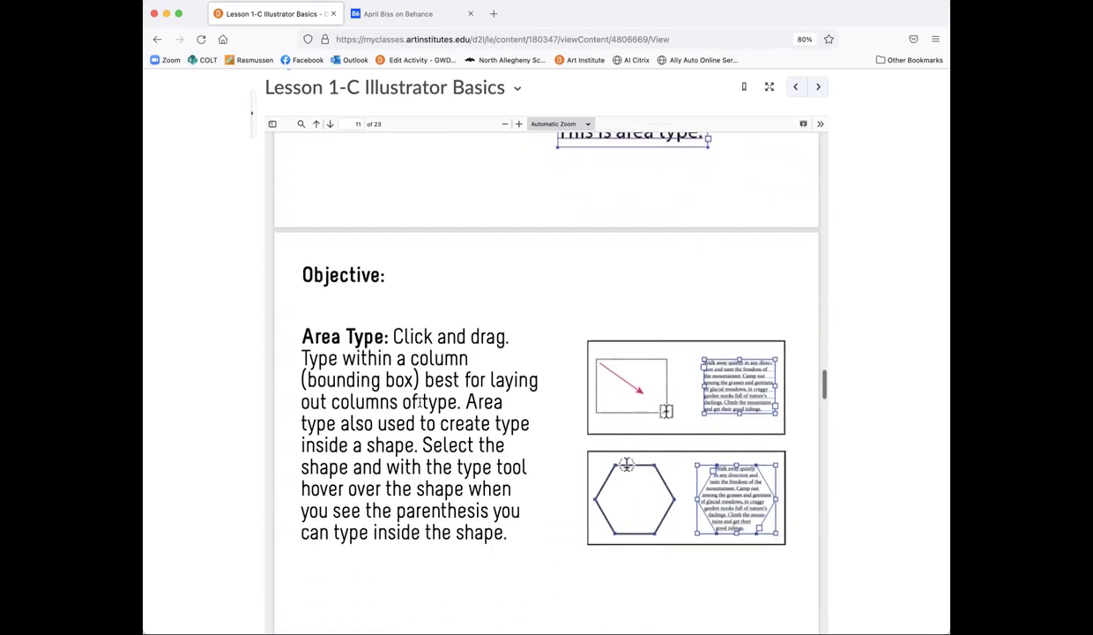
{"action": "scroll", "coordinate": [419, 399], "scroll_direction": "down", "scroll_amount": 2}
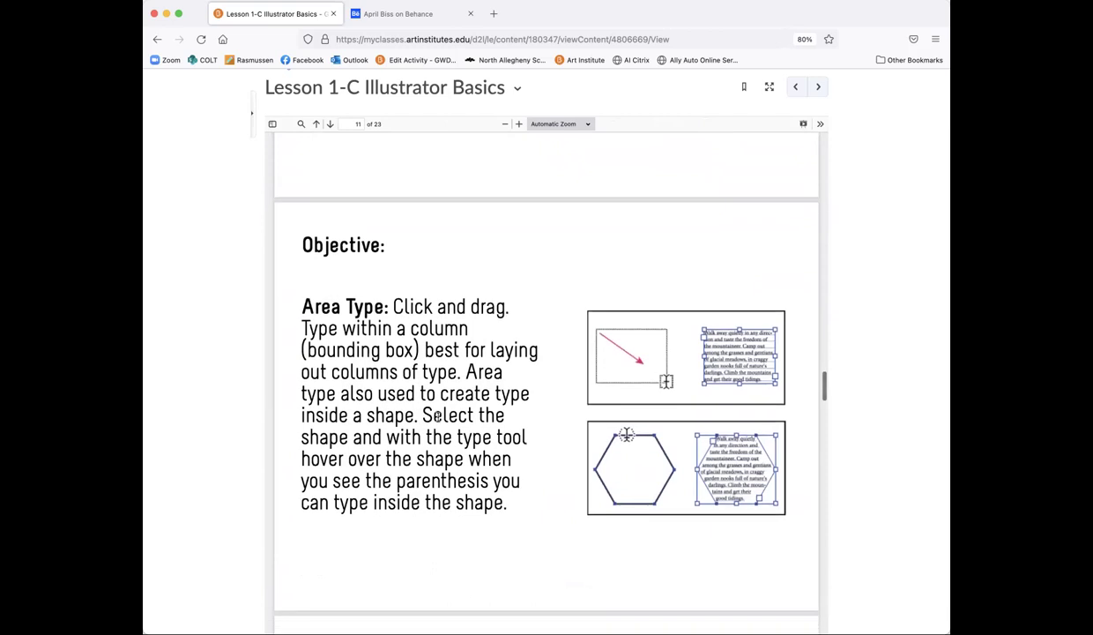
{"action": "scroll", "coordinate": [437, 416], "scroll_direction": "down", "scroll_amount": 5}
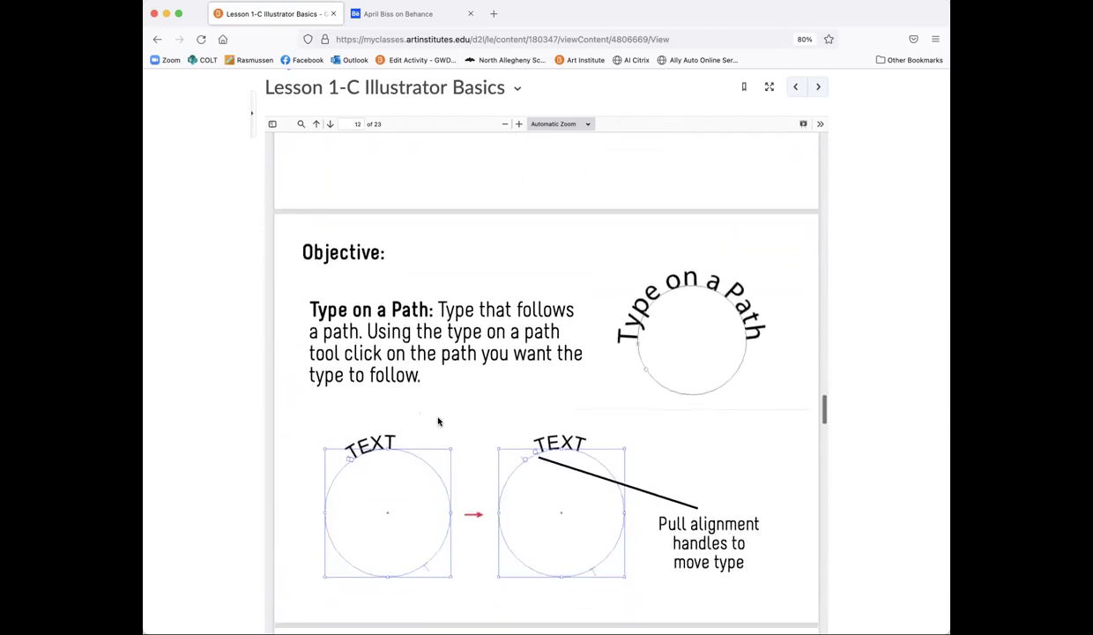
Step: Read pages 13 to 23 of the PDF, ending at the Fill with Color objective and Activity Details
{"action": "scroll", "coordinate": [438, 421], "scroll_direction": "down", "scroll_amount": 2}
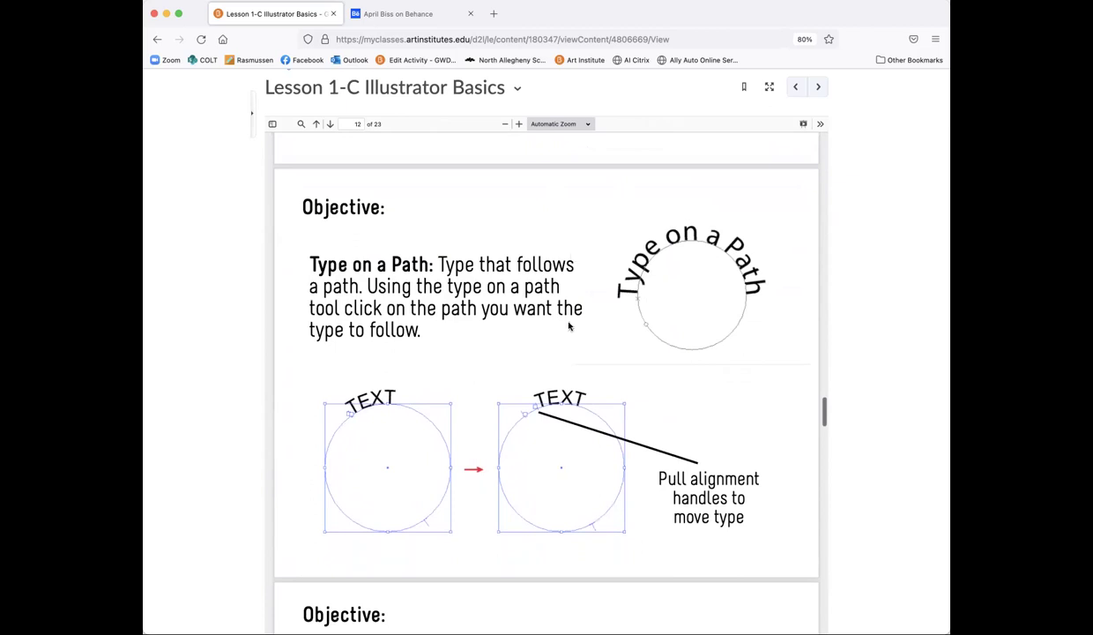
{"action": "scroll", "coordinate": [527, 349], "scroll_direction": "down", "scroll_amount": 10}
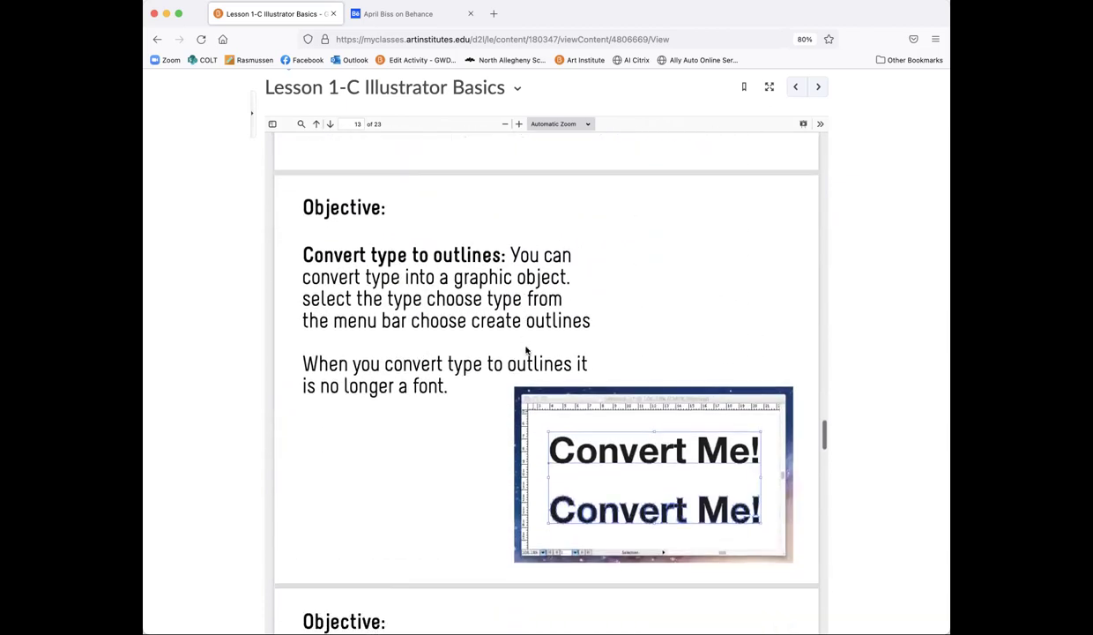
{"action": "scroll", "coordinate": [527, 350], "scroll_direction": "down", "scroll_amount": 2}
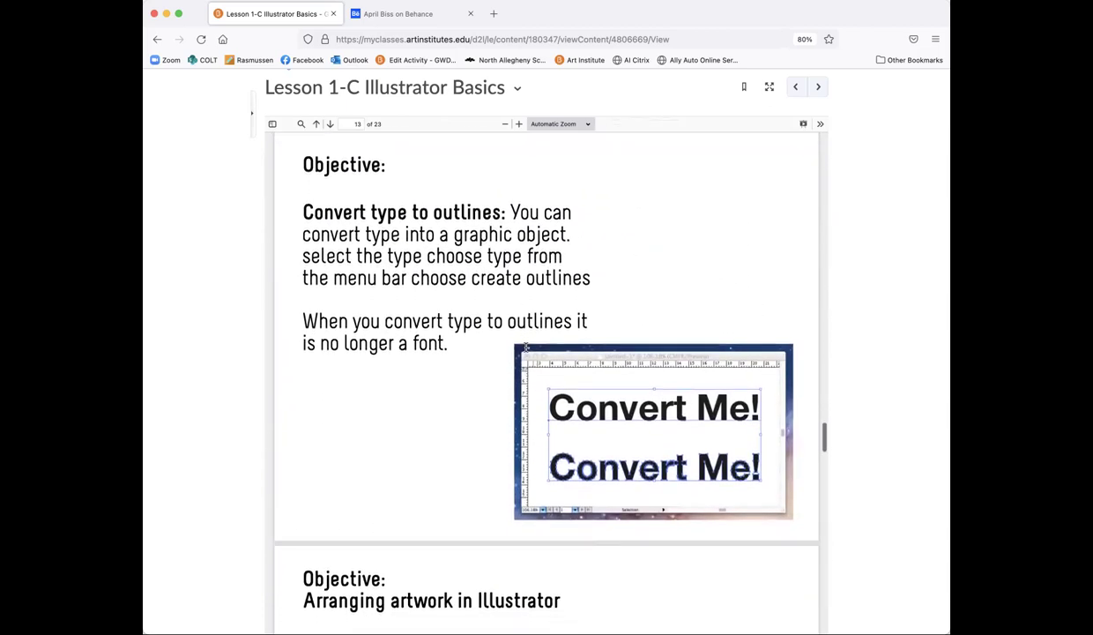
{"action": "scroll", "coordinate": [526, 350], "scroll_direction": "down", "scroll_amount": 10}
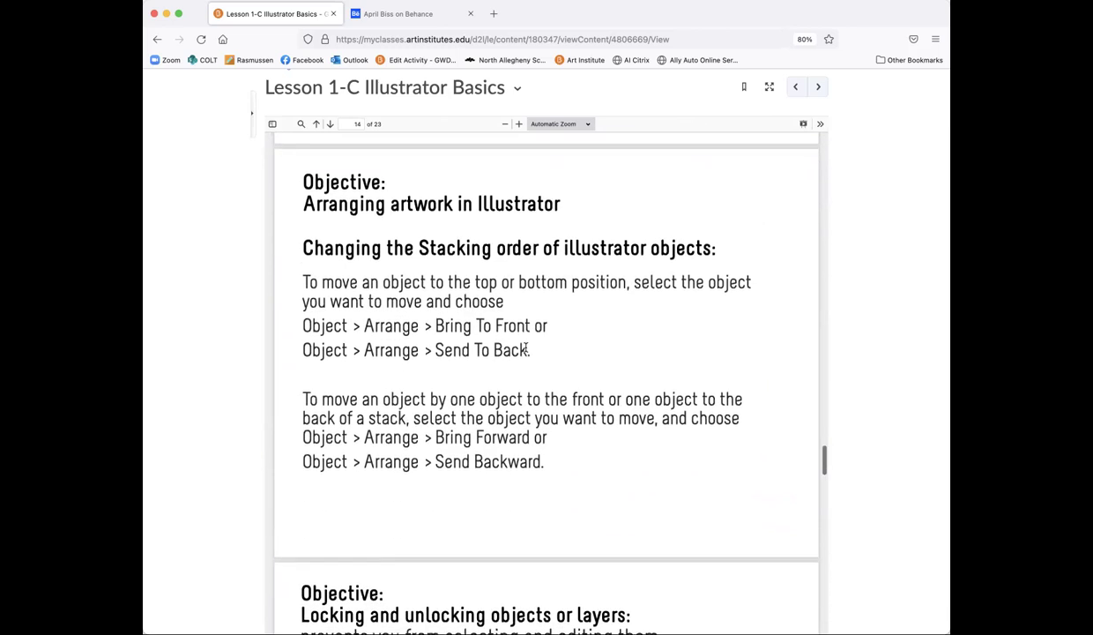
{"action": "scroll", "coordinate": [526, 349], "scroll_direction": "down", "scroll_amount": 6}
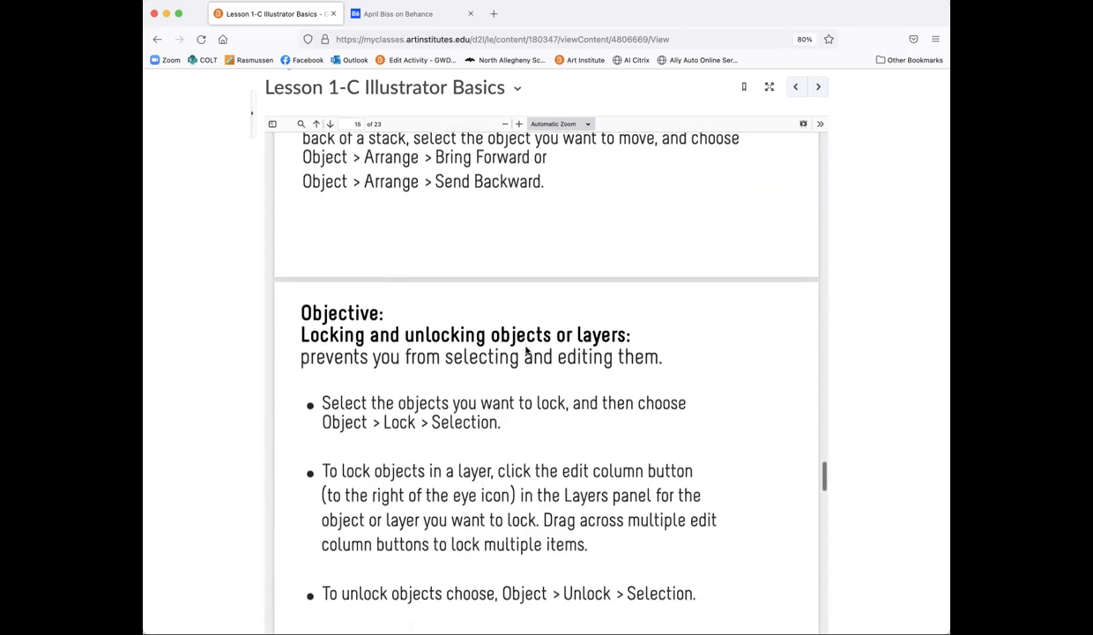
{"action": "scroll", "coordinate": [526, 351], "scroll_direction": "down", "scroll_amount": 15}
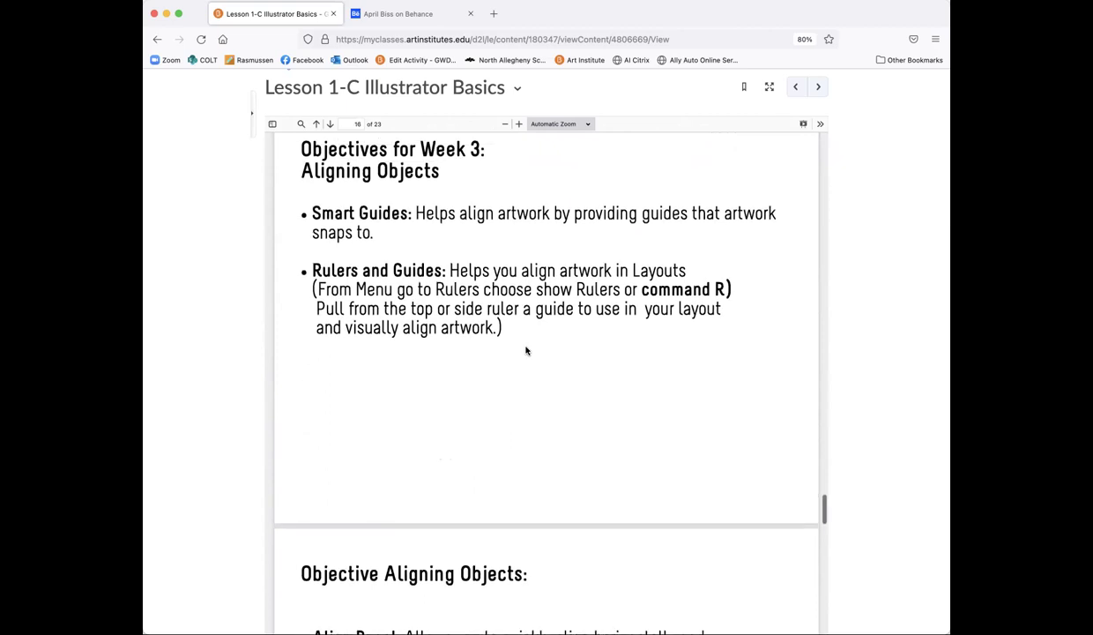
{"action": "scroll", "coordinate": [526, 351], "scroll_direction": "up", "scroll_amount": 1}
{"action": "scroll", "coordinate": [527, 351], "scroll_direction": "up", "scroll_amount": 20}
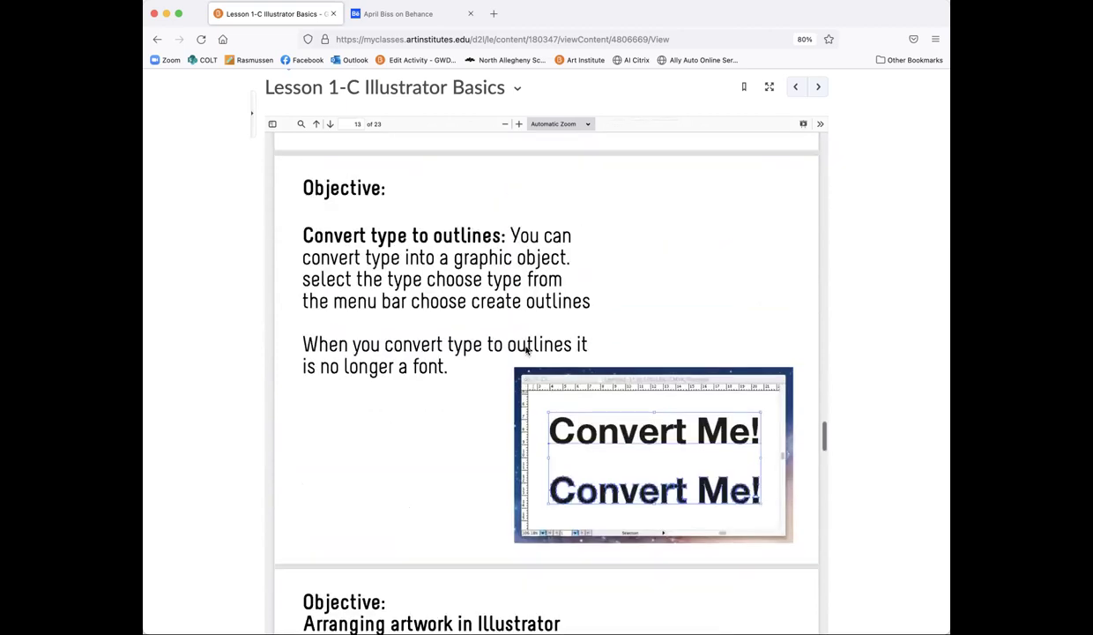
{"action": "scroll", "coordinate": [526, 351], "scroll_direction": "up", "scroll_amount": 20}
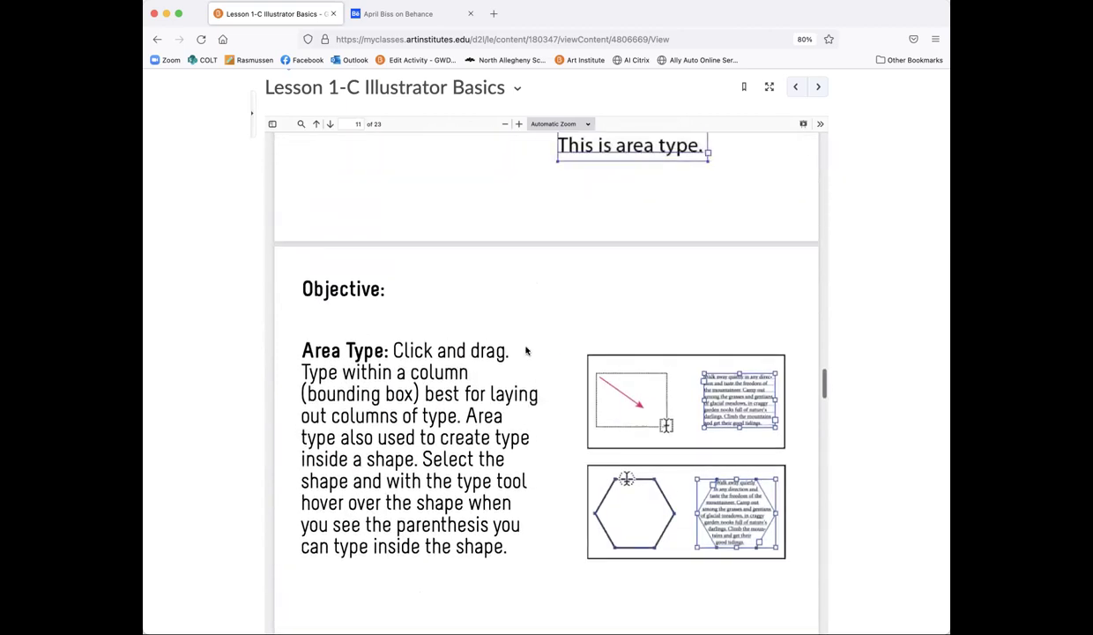
{"action": "scroll", "coordinate": [526, 350], "scroll_direction": "up", "scroll_amount": 10}
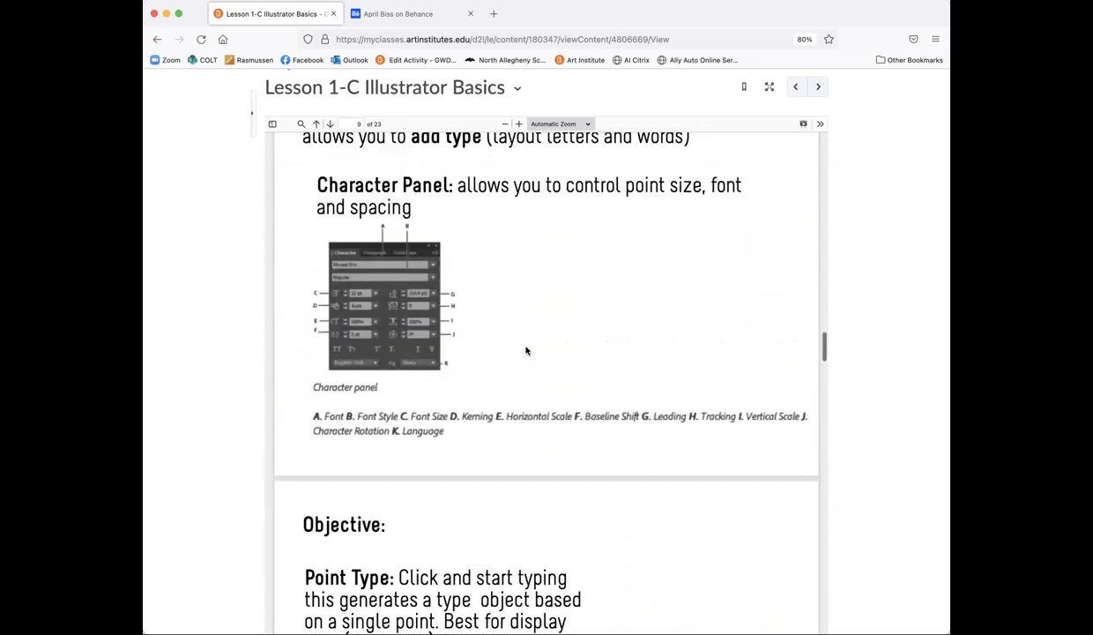
{"action": "scroll", "coordinate": [526, 351], "scroll_direction": "down", "scroll_amount": 18}
{"action": "scroll", "coordinate": [527, 351], "scroll_direction": "down", "scroll_amount": 20}
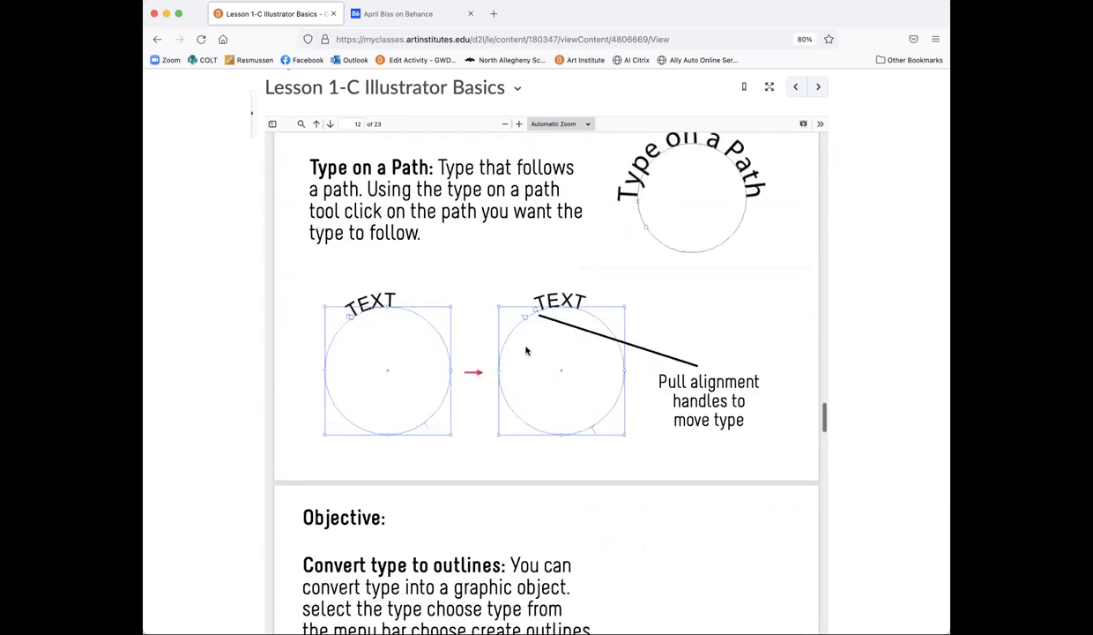
{"action": "scroll", "coordinate": [526, 351], "scroll_direction": "down", "scroll_amount": 20}
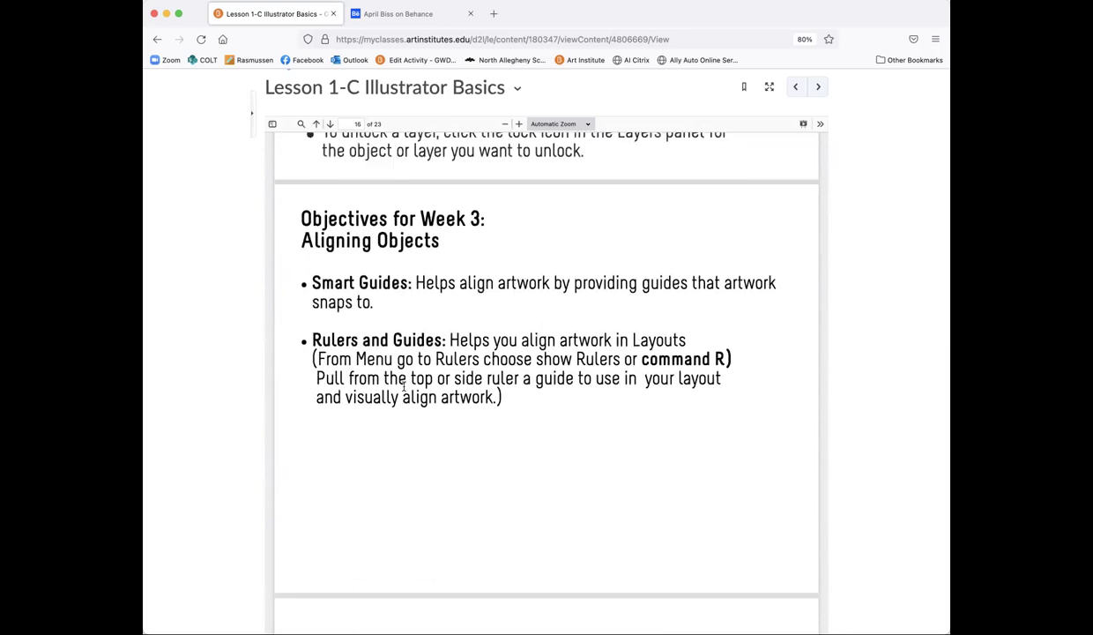
{"action": "scroll", "coordinate": [415, 385], "scroll_direction": "down", "scroll_amount": 8}
{"action": "scroll", "coordinate": [415, 385], "scroll_direction": "down", "scroll_amount": 8}
{"action": "scroll", "coordinate": [415, 385], "scroll_direction": "down", "scroll_amount": 16}
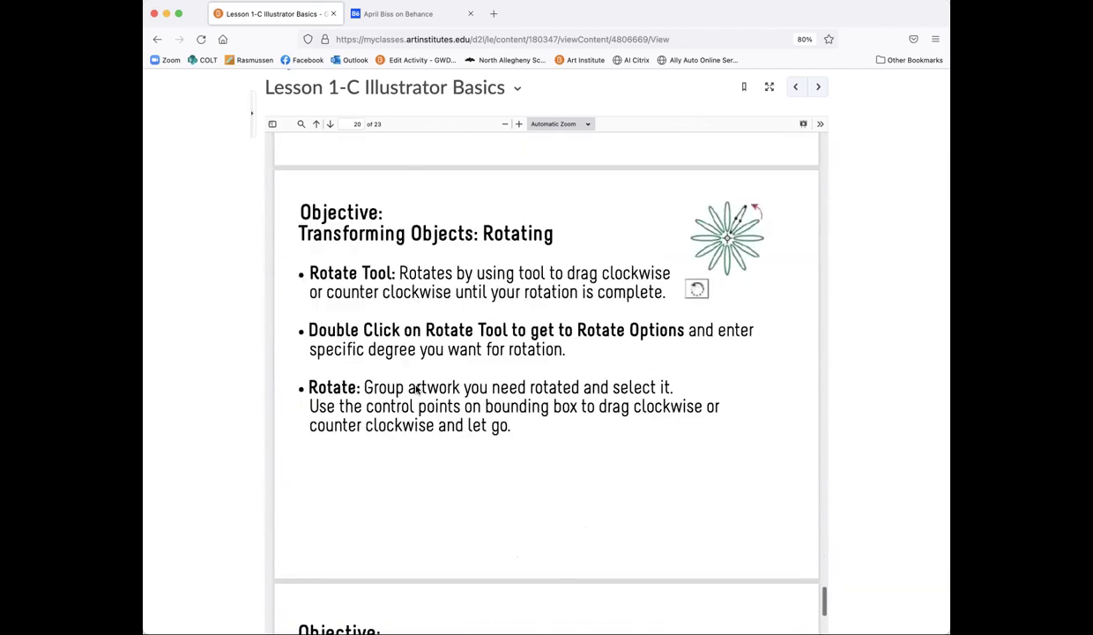
{"action": "scroll", "coordinate": [417, 388], "scroll_direction": "down", "scroll_amount": 10}
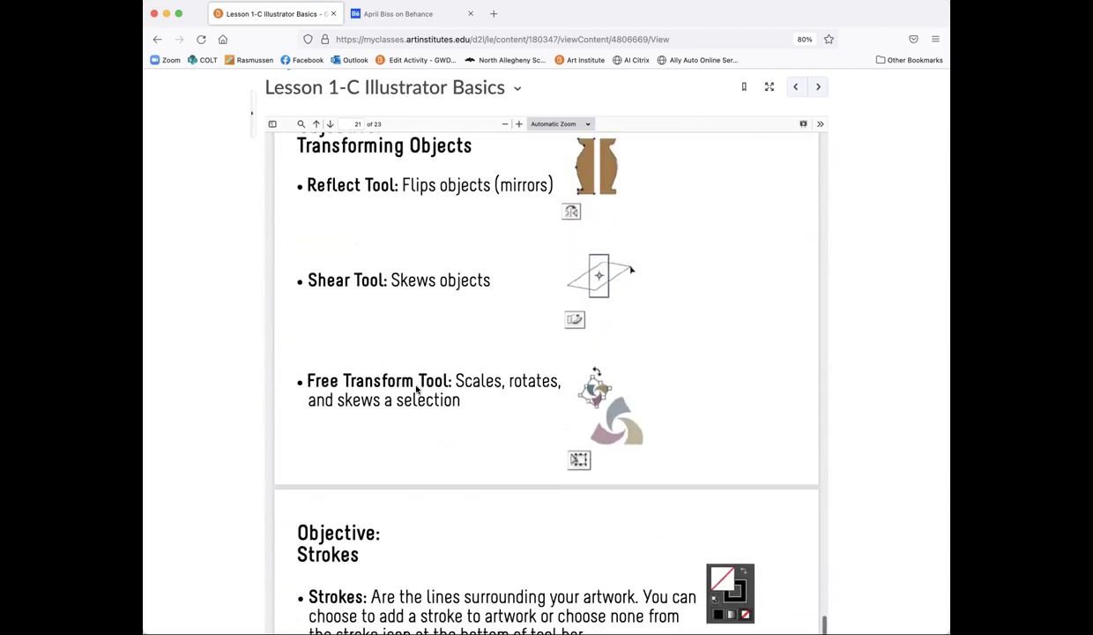
{"action": "scroll", "coordinate": [417, 388], "scroll_direction": "down", "scroll_amount": 8}
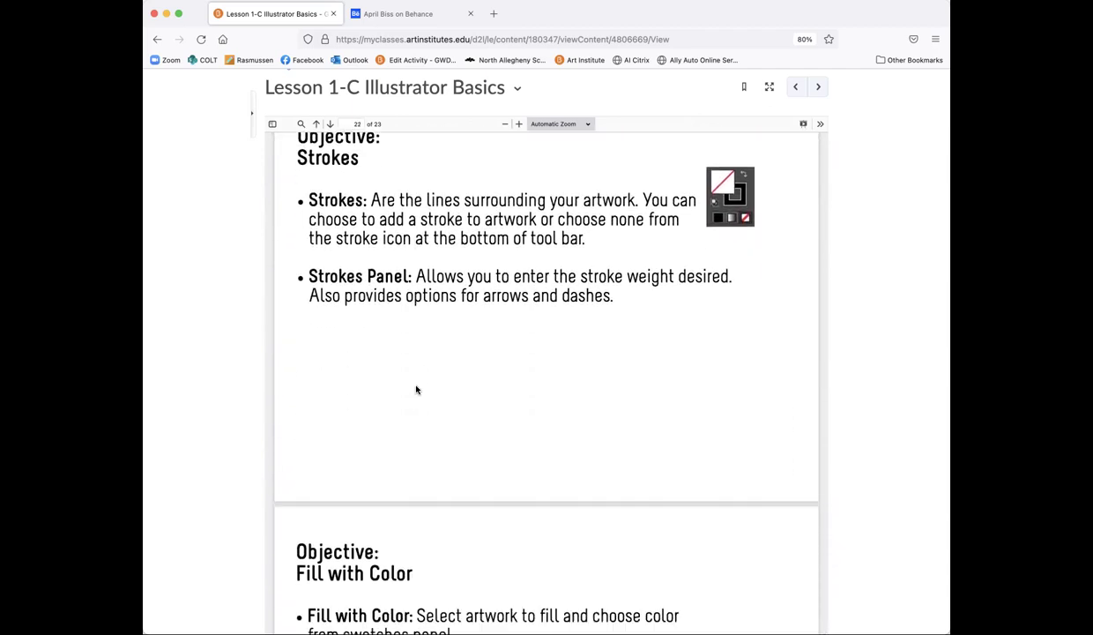
{"action": "scroll", "coordinate": [417, 389], "scroll_direction": "down", "scroll_amount": 10}
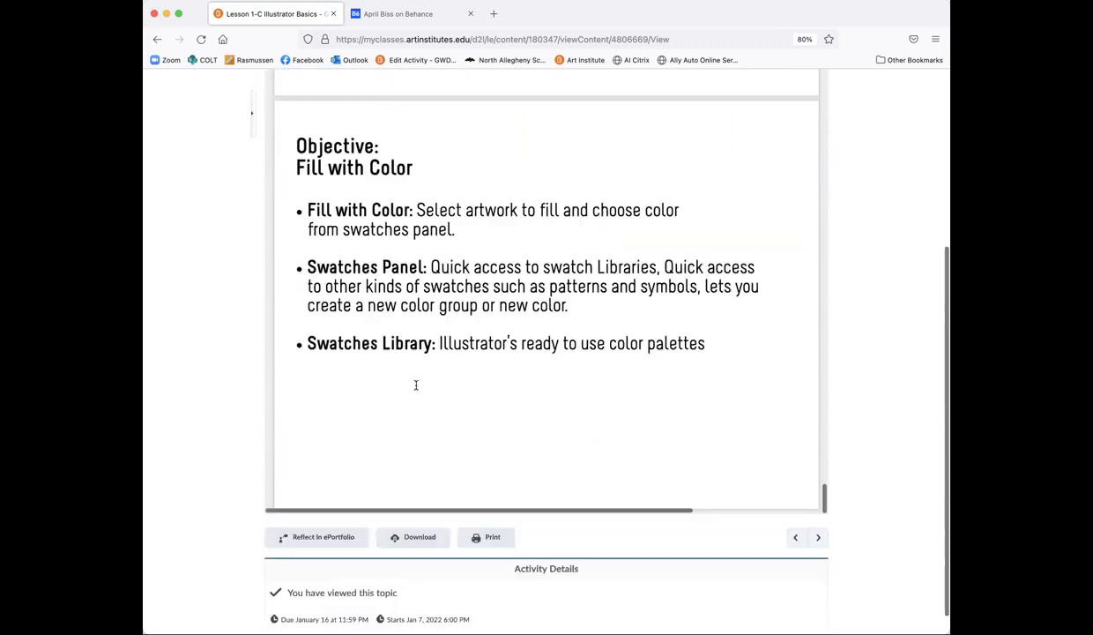
Step: Switch from Firefox to the Adobe Illustrator Home screen with its recent .ai files
{"action": "scroll", "coordinate": [417, 389], "scroll_direction": "down", "scroll_amount": 1}
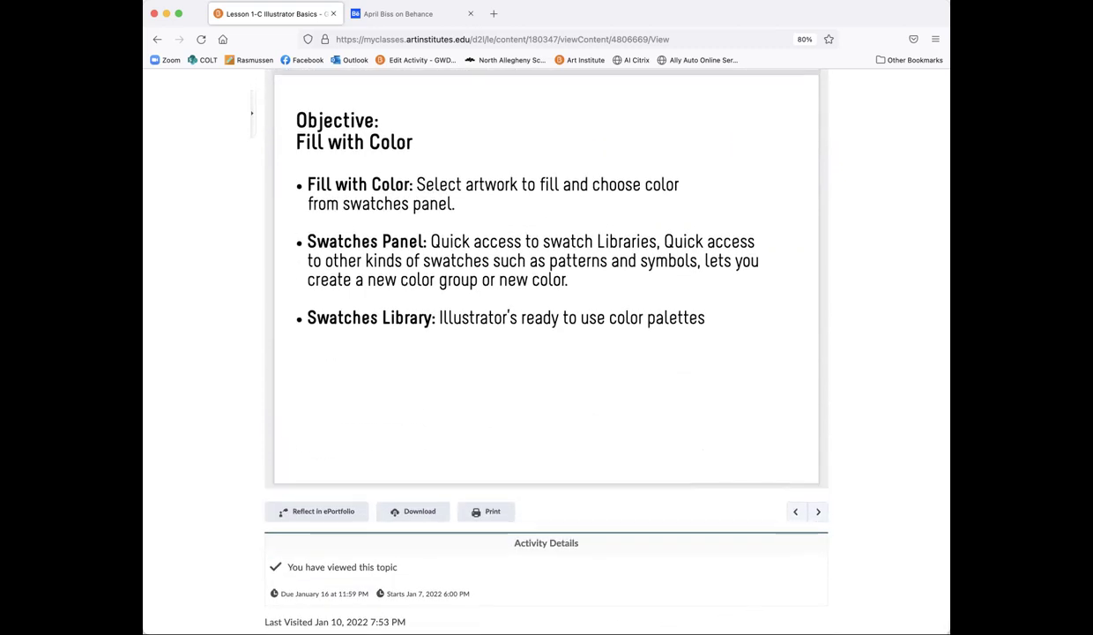
{"action": "key", "text": "super+Tab"}
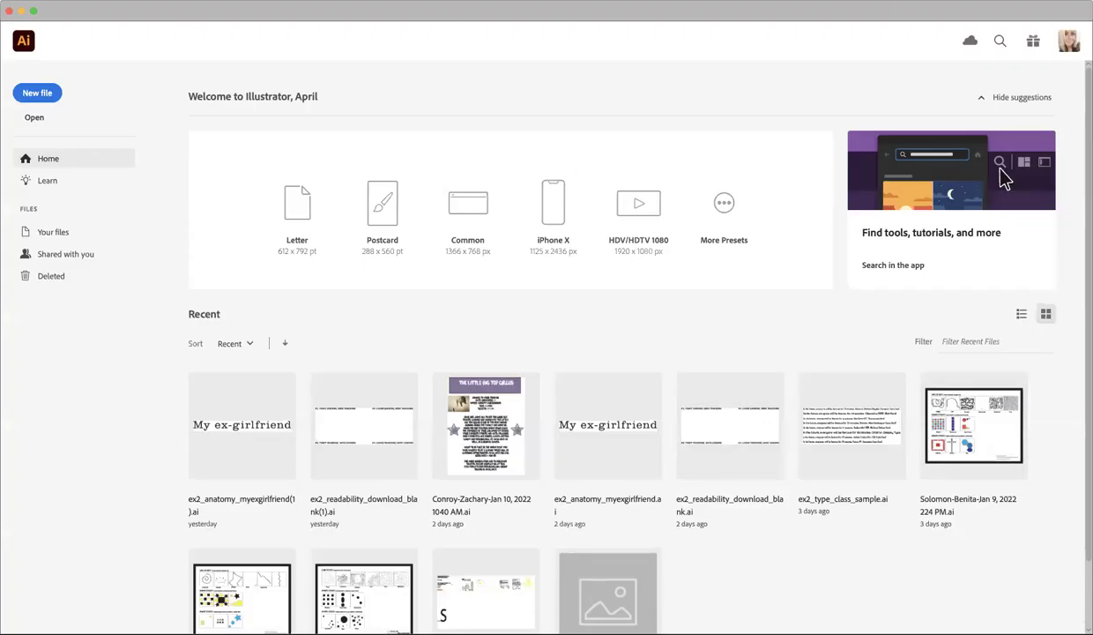
Step: Create a blank Untitled-1 document from the Print 8.5 x 11 in preset
{"action": "left_click", "coordinate": [90, 9]}
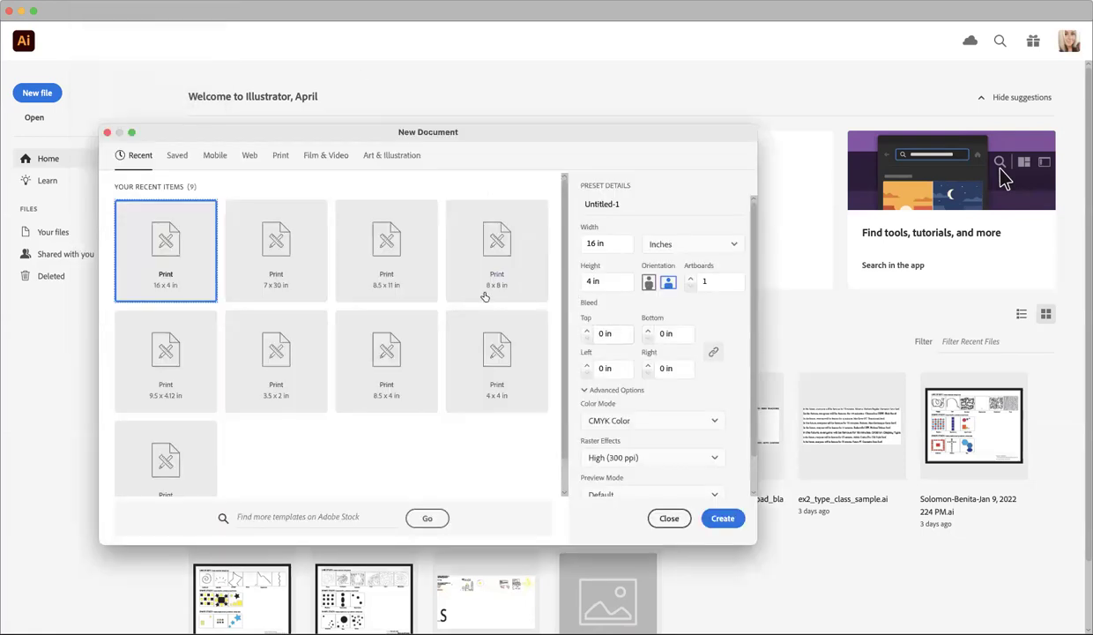
{"action": "left_click", "coordinate": [375, 267]}
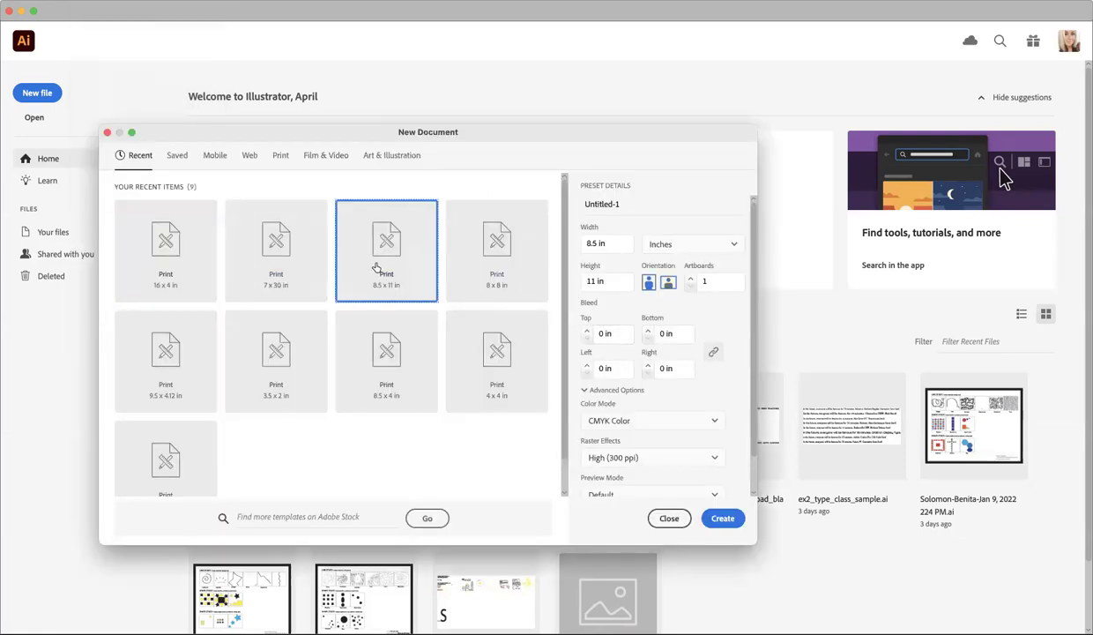
{"action": "left_click", "coordinate": [721, 518]}
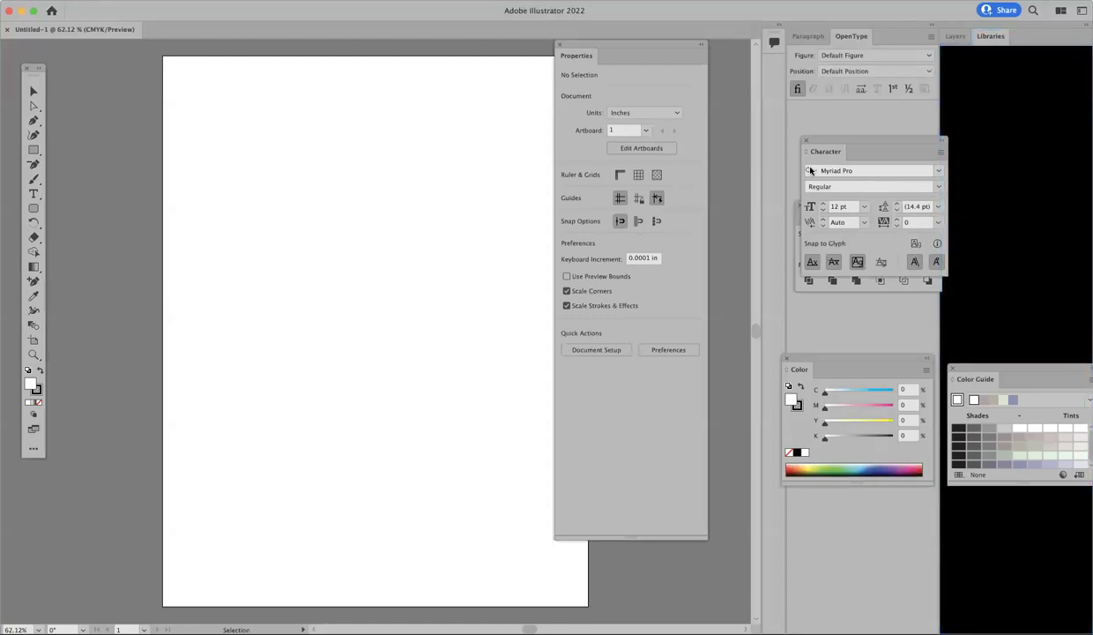
Step: Try the Typography, Layout and Painting workspaces, ending back in Typography
{"action": "left_click_drag", "start_coordinate": [807, 148], "coordinate": [682, 115]}
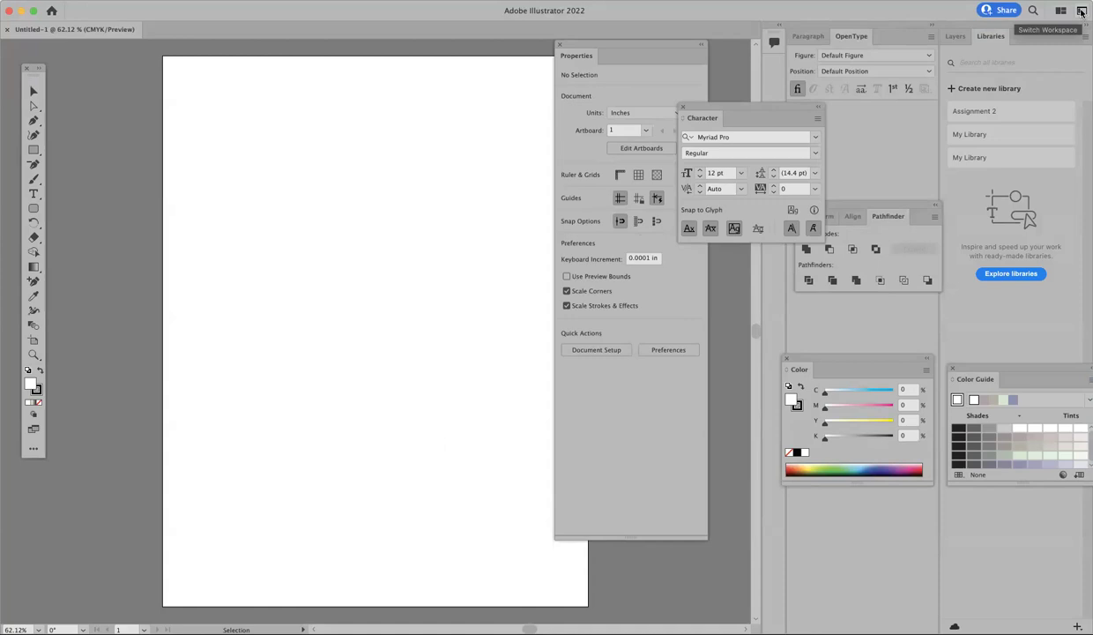
{"action": "left_click", "coordinate": [1081, 12]}
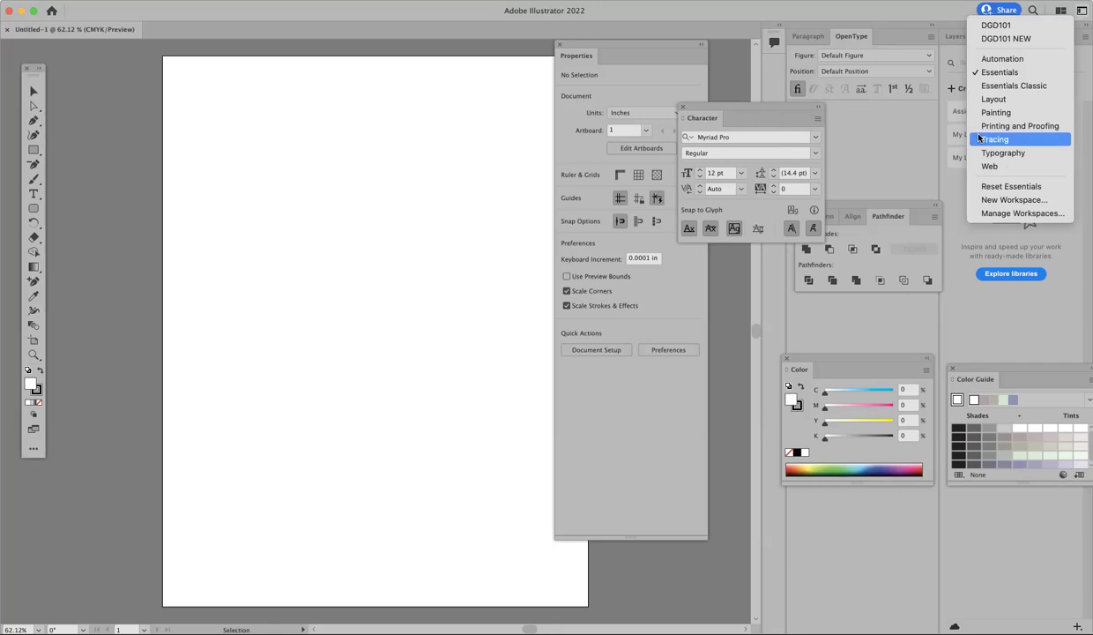
{"action": "left_click", "coordinate": [1001, 154]}
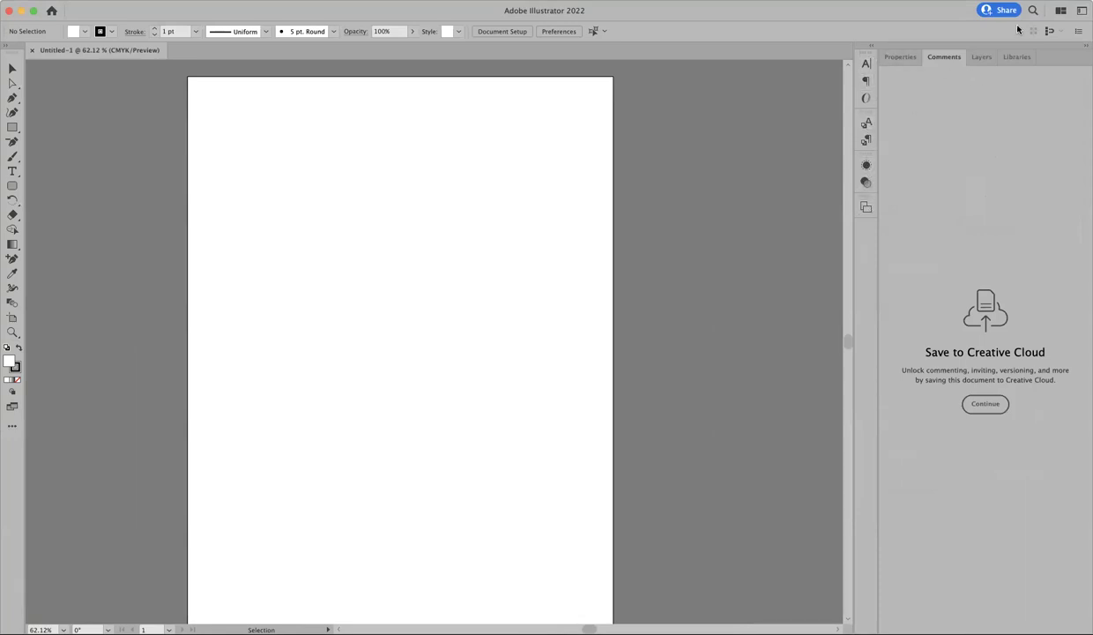
{"action": "left_click", "coordinate": [1049, 12]}
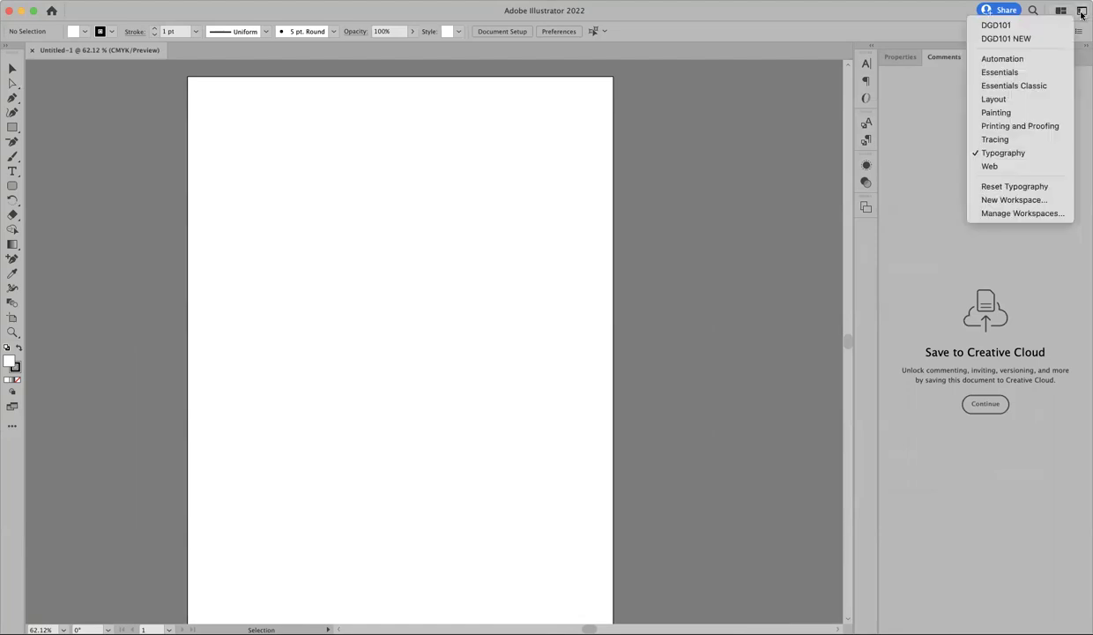
{"action": "left_click", "coordinate": [1019, 99]}
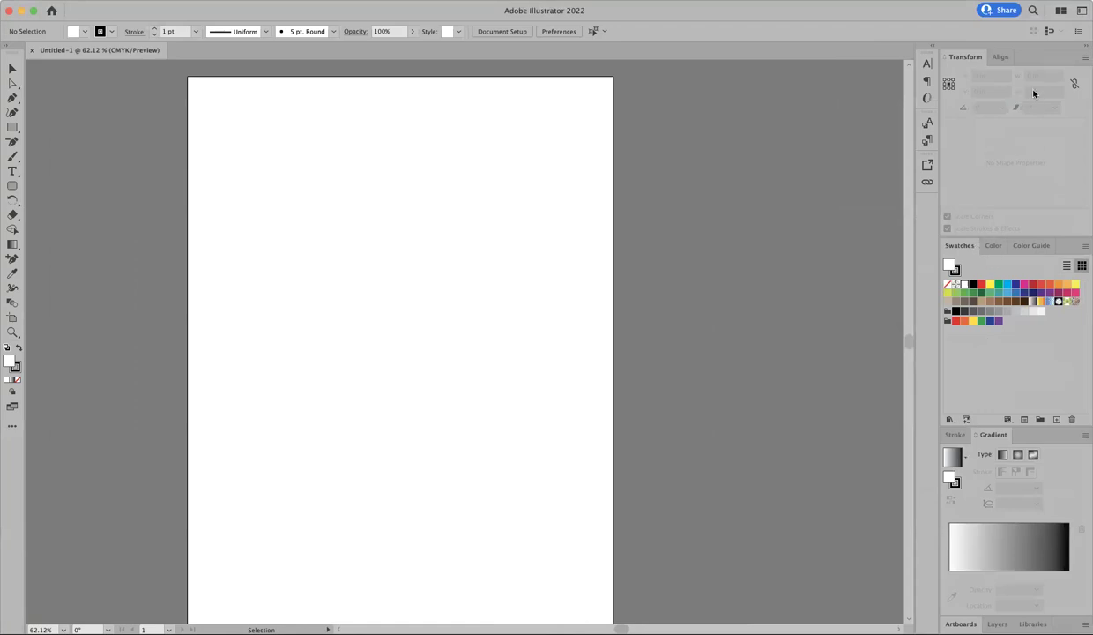
{"action": "left_click", "coordinate": [1050, 12]}
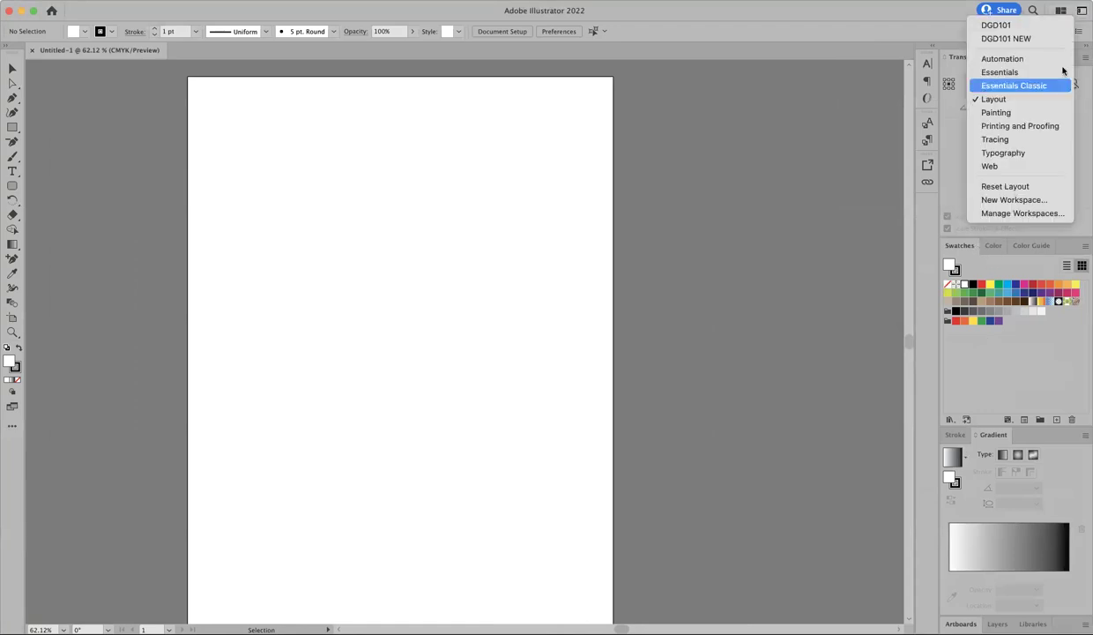
{"action": "left_click", "coordinate": [1045, 113]}
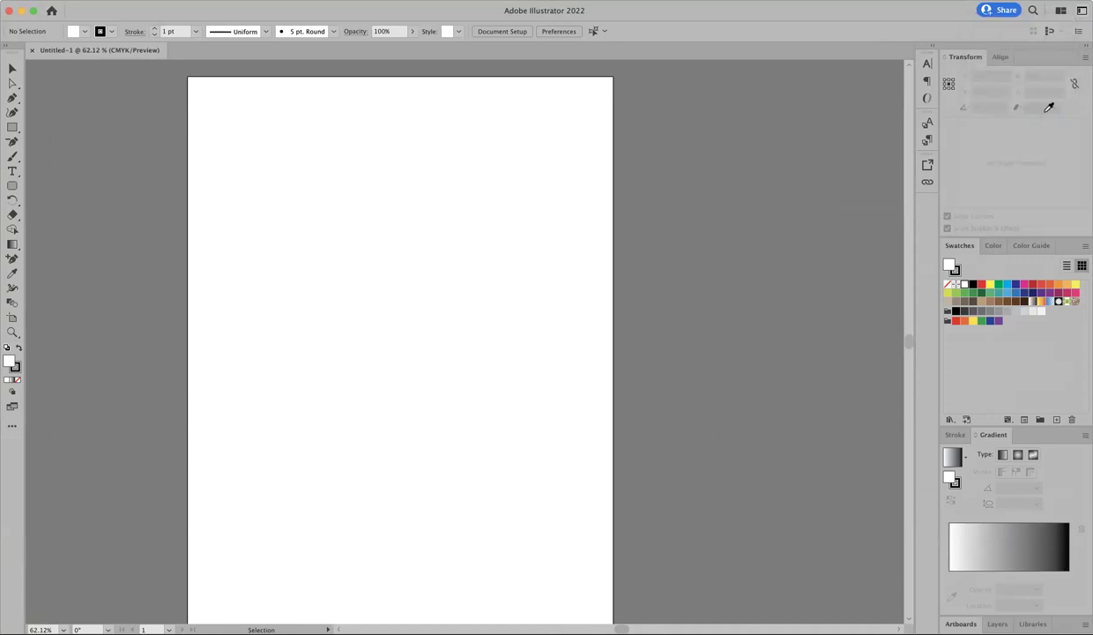
{"action": "left_click", "coordinate": [1049, 12]}
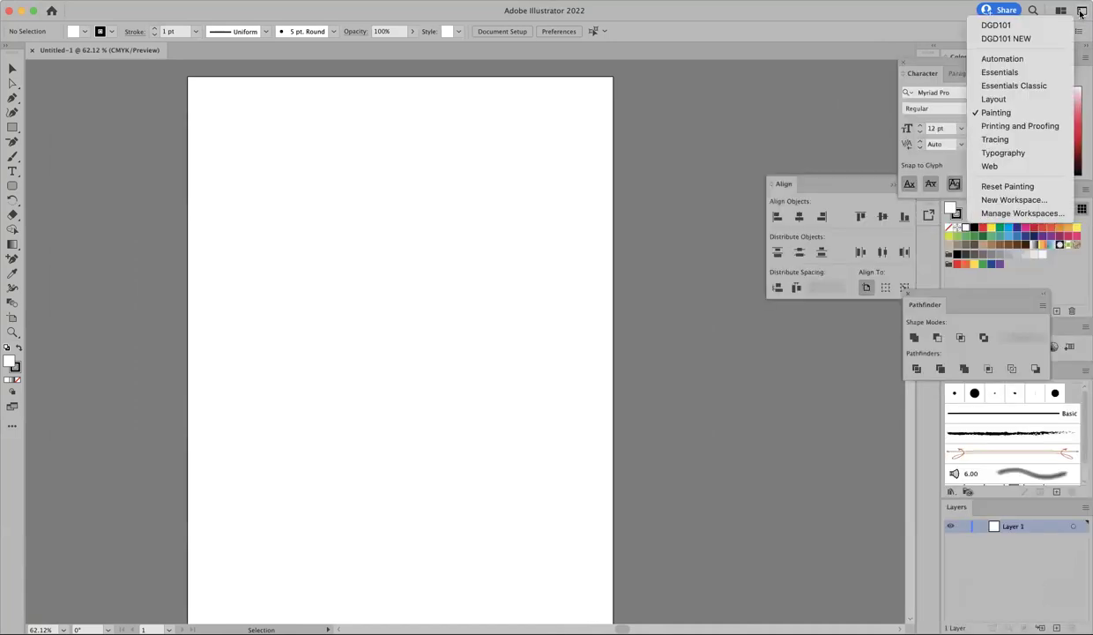
{"action": "left_click", "coordinate": [1004, 152]}
Step: Float the Properties, Libraries and Layers panels, then reset the Typography workspace to its defaults
{"action": "left_click_drag", "start_coordinate": [911, 61], "coordinate": [670, 85]}
{"action": "left_click_drag", "start_coordinate": [971, 62], "coordinate": [927, 225]}
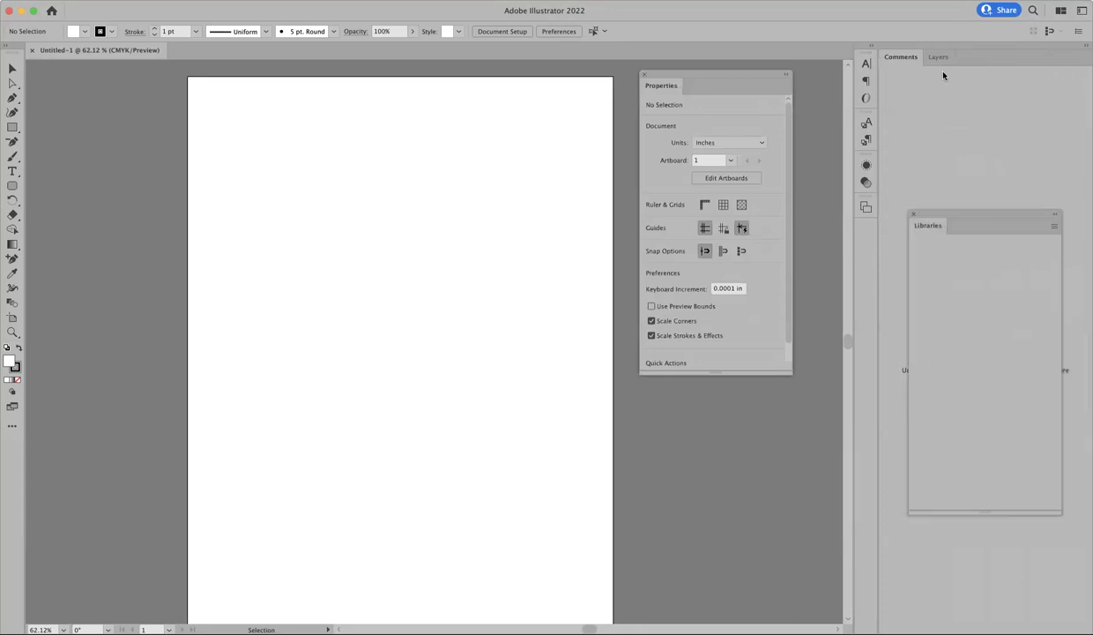
{"action": "left_click_drag", "start_coordinate": [938, 56], "coordinate": [686, 298]}
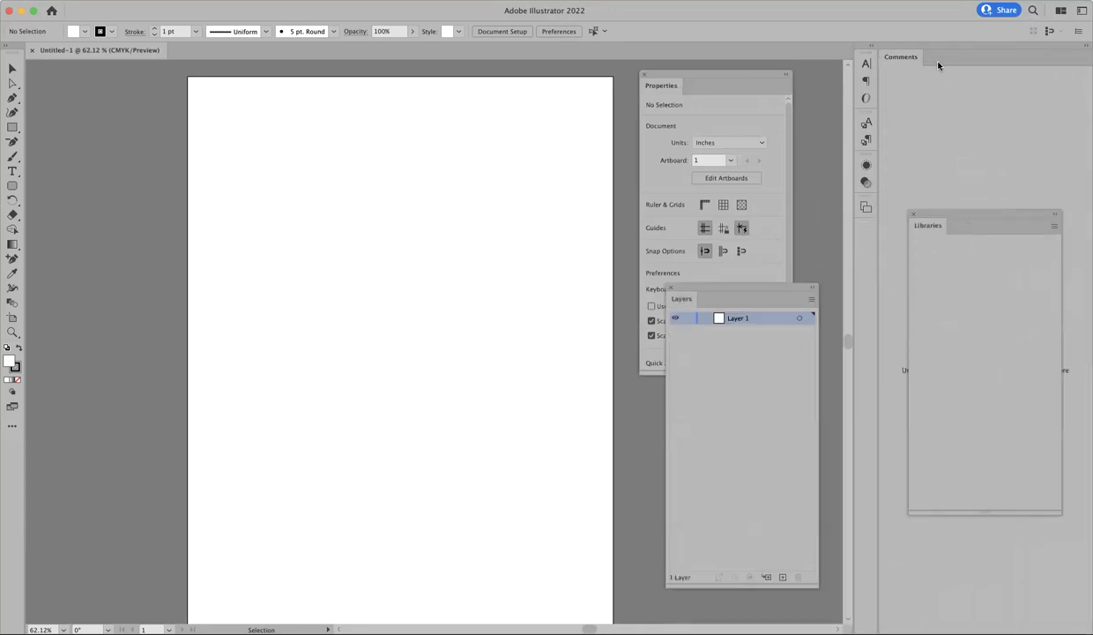
{"action": "left_click", "coordinate": [1080, 12]}
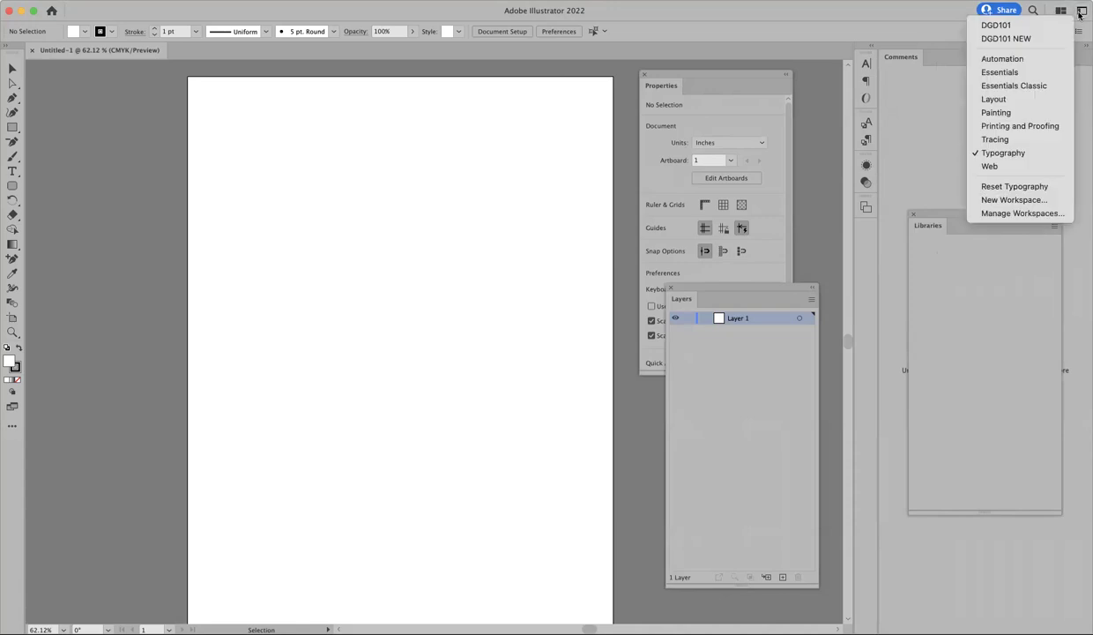
{"action": "left_click", "coordinate": [998, 186]}
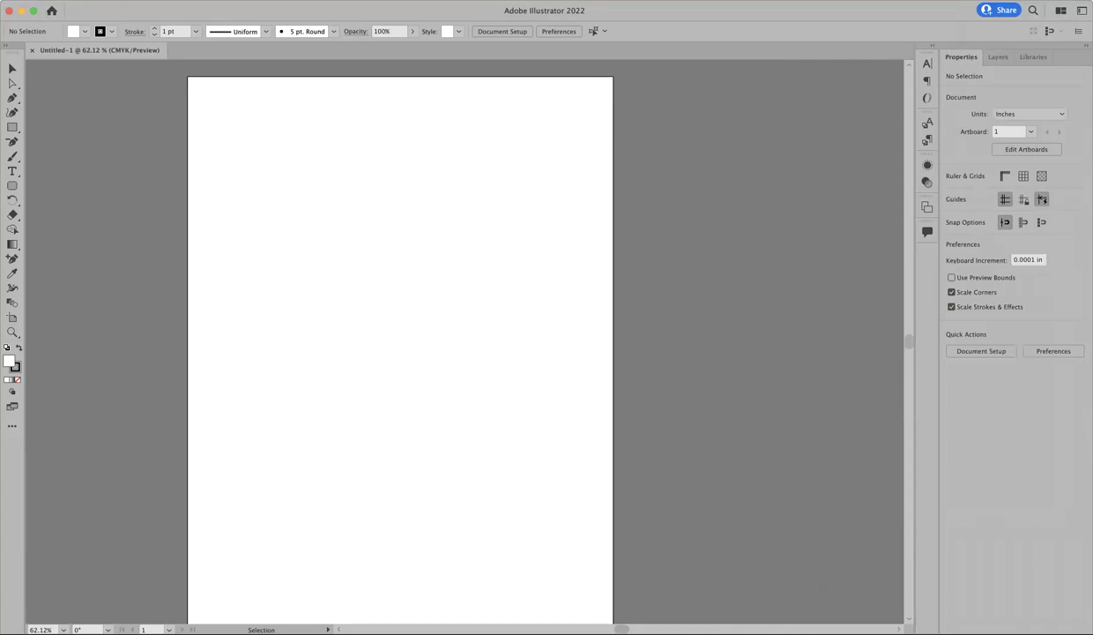
{"action": "left_click", "coordinate": [88, 0]}
{"action": "key", "text": "Escape"}
{"action": "left_click", "coordinate": [88, 0]}
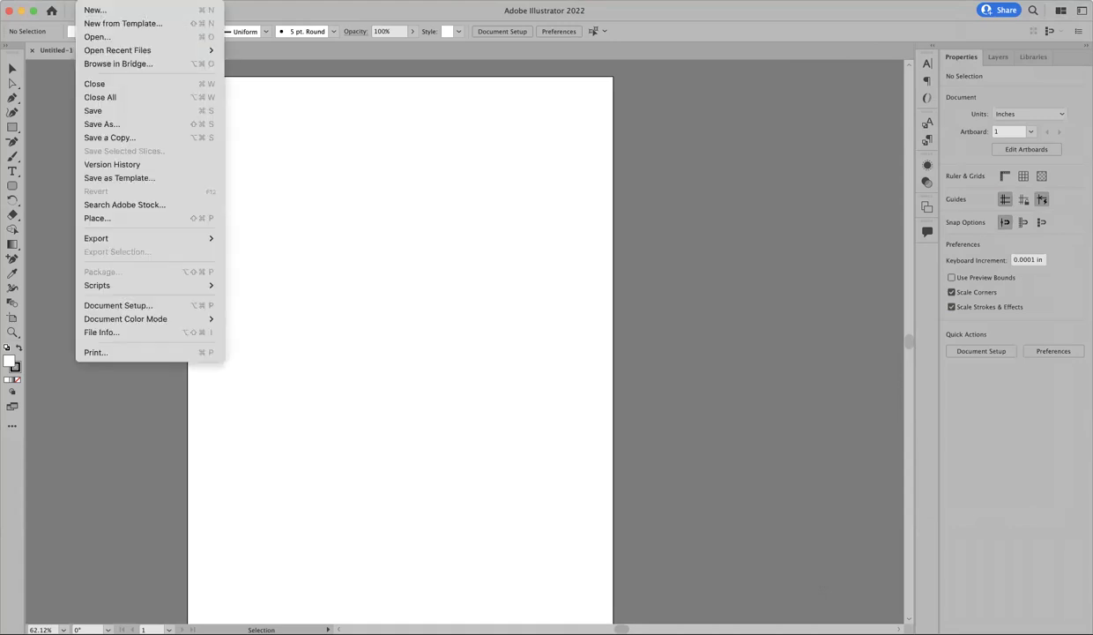
{"action": "mouse_move", "coordinate": [48, 0]}
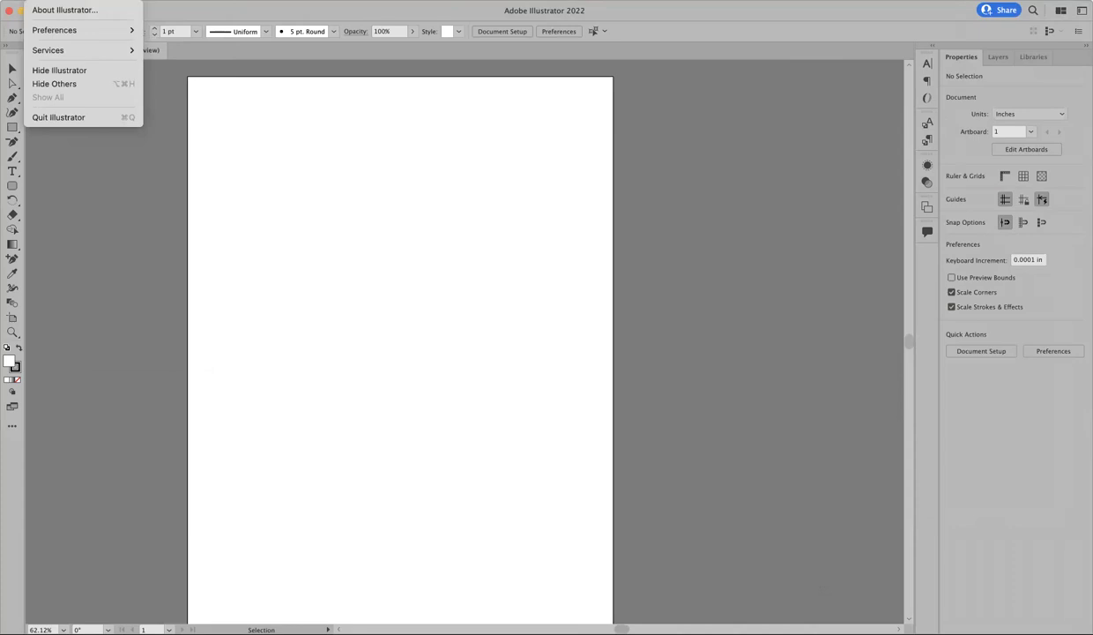
{"action": "mouse_move", "coordinate": [216, 0]}
{"action": "mouse_move", "coordinate": [353, 0]}
{"action": "mouse_move", "coordinate": [55, 32]}
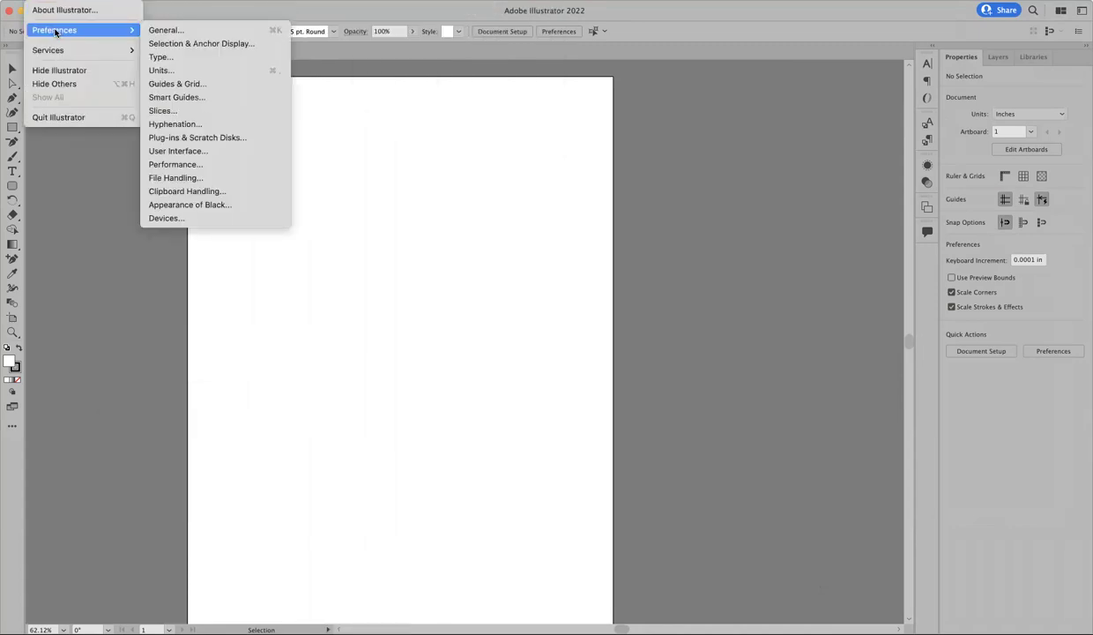
{"action": "left_click", "coordinate": [159, 70]}
{"action": "left_click", "coordinate": [326, 178]}
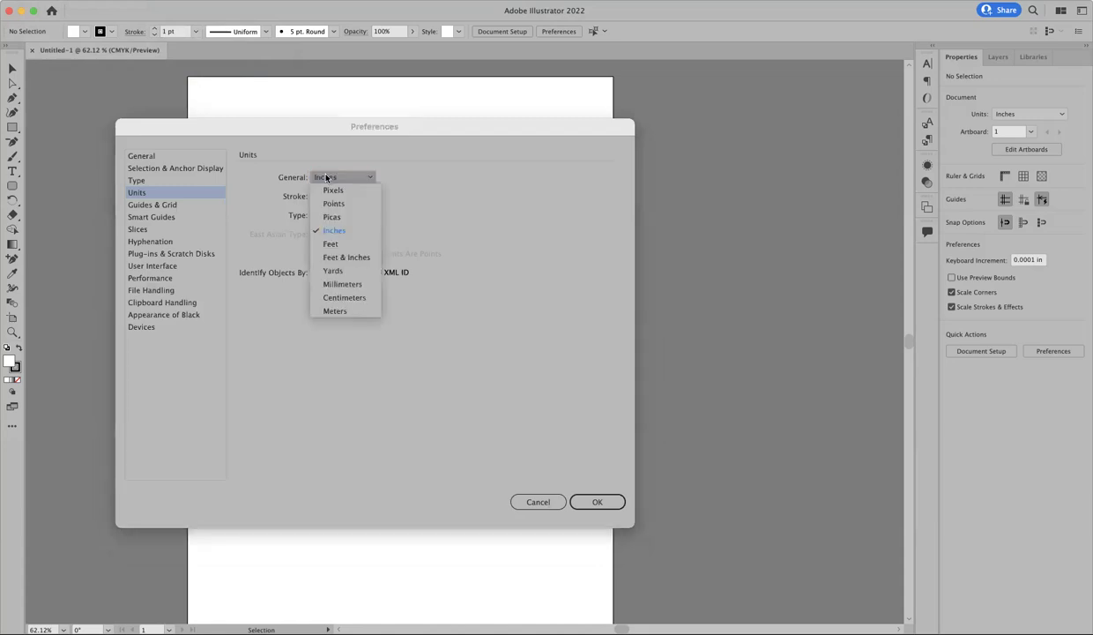
{"action": "left_click", "coordinate": [333, 232]}
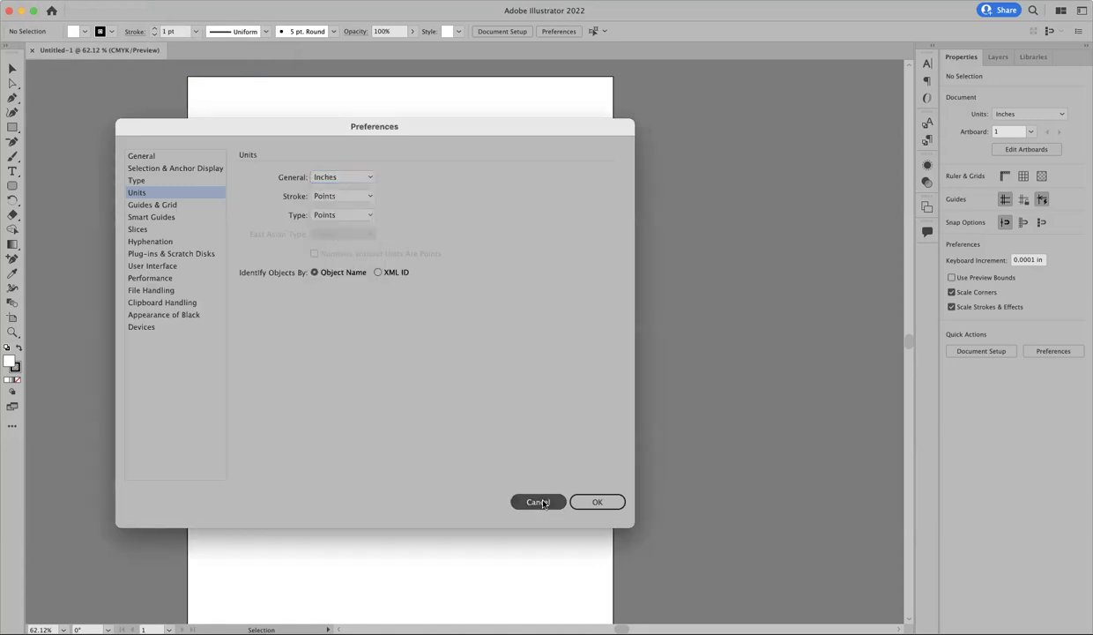
{"action": "left_click", "coordinate": [539, 502]}
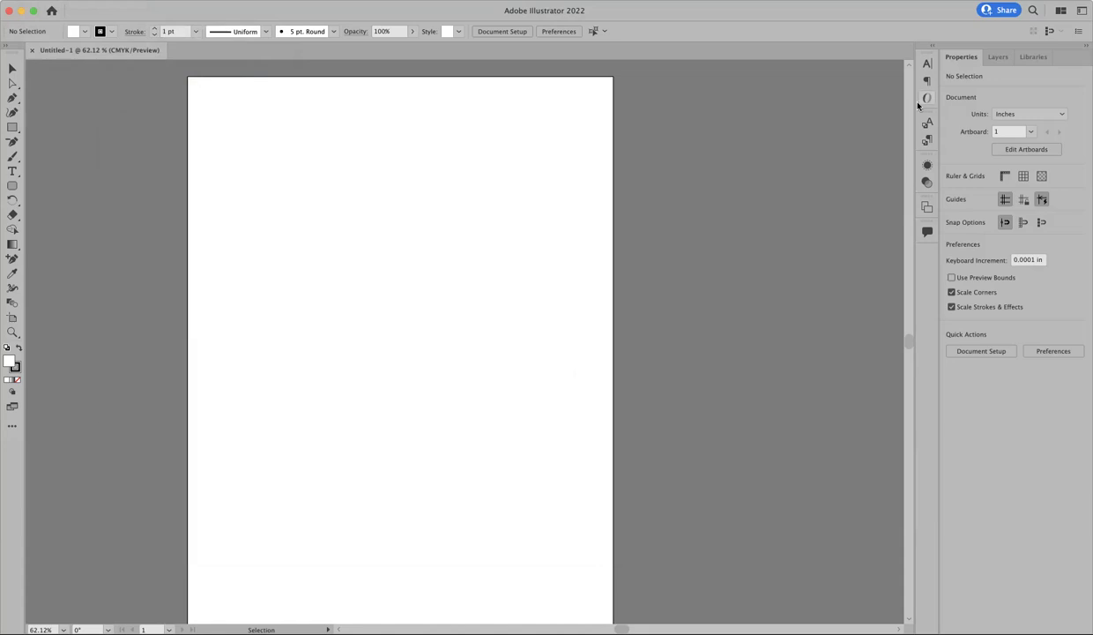
{"action": "left_click", "coordinate": [1018, 114]}
{"action": "left_click", "coordinate": [972, 81]}
Step: Undock the toolbox, toggle it between two columns and one, and move it beside the artboard
{"action": "left_click_drag", "start_coordinate": [8, 55], "coordinate": [101, 116]}
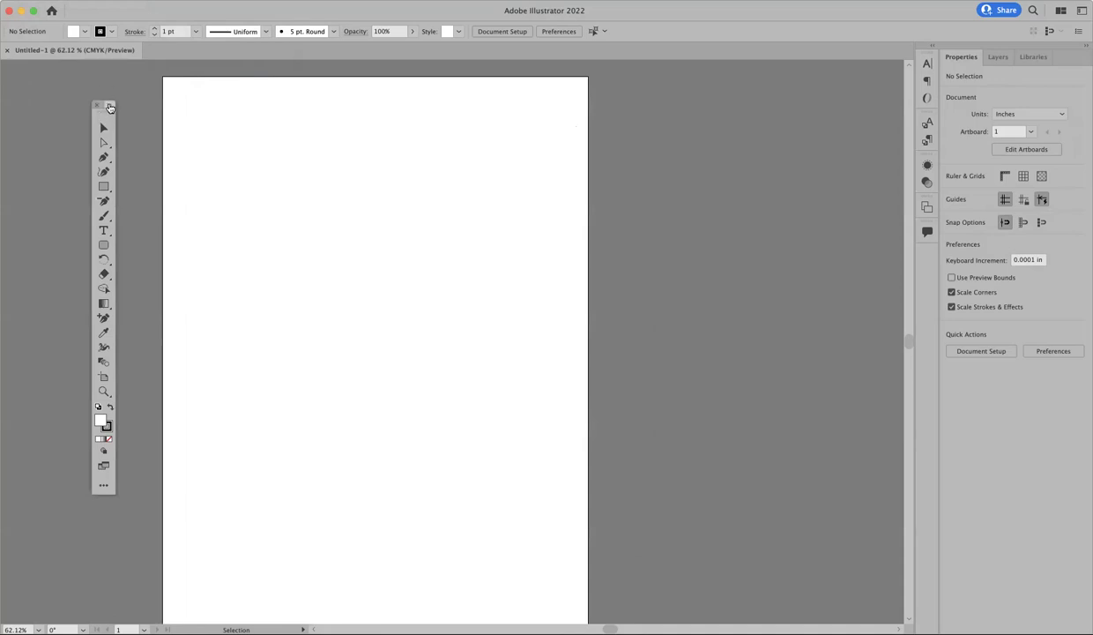
{"action": "left_click", "coordinate": [110, 106]}
{"action": "left_click", "coordinate": [129, 106]}
{"action": "left_click", "coordinate": [107, 107]}
{"action": "left_click", "coordinate": [126, 105]}
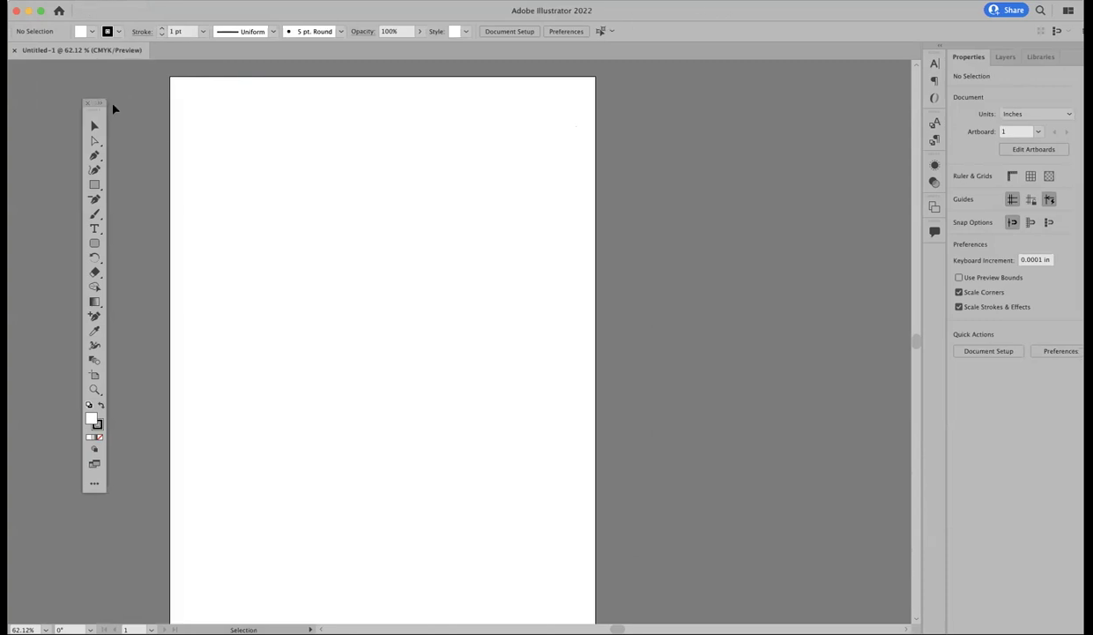
{"action": "left_click_drag", "start_coordinate": [97, 113], "coordinate": [54, 91]}
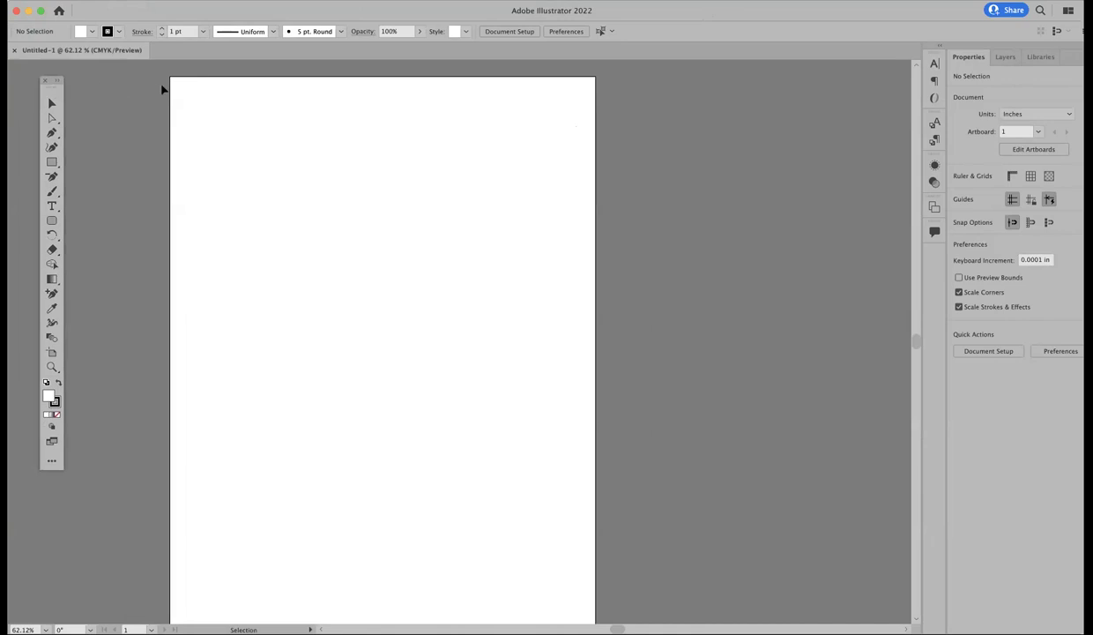
{"action": "left_click", "coordinate": [59, 82]}
{"action": "left_click", "coordinate": [75, 81]}
{"action": "scroll", "coordinate": [327, 264], "scroll_direction": "down", "scroll_amount": 3}
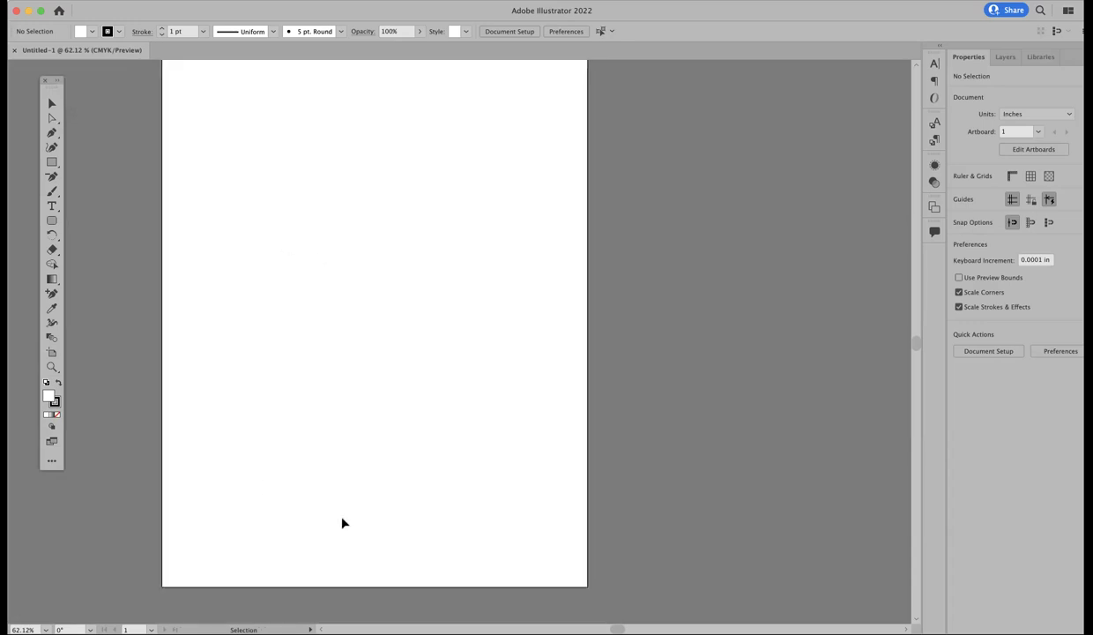
{"action": "scroll", "coordinate": [492, 283], "scroll_direction": "up", "scroll_amount": 2}
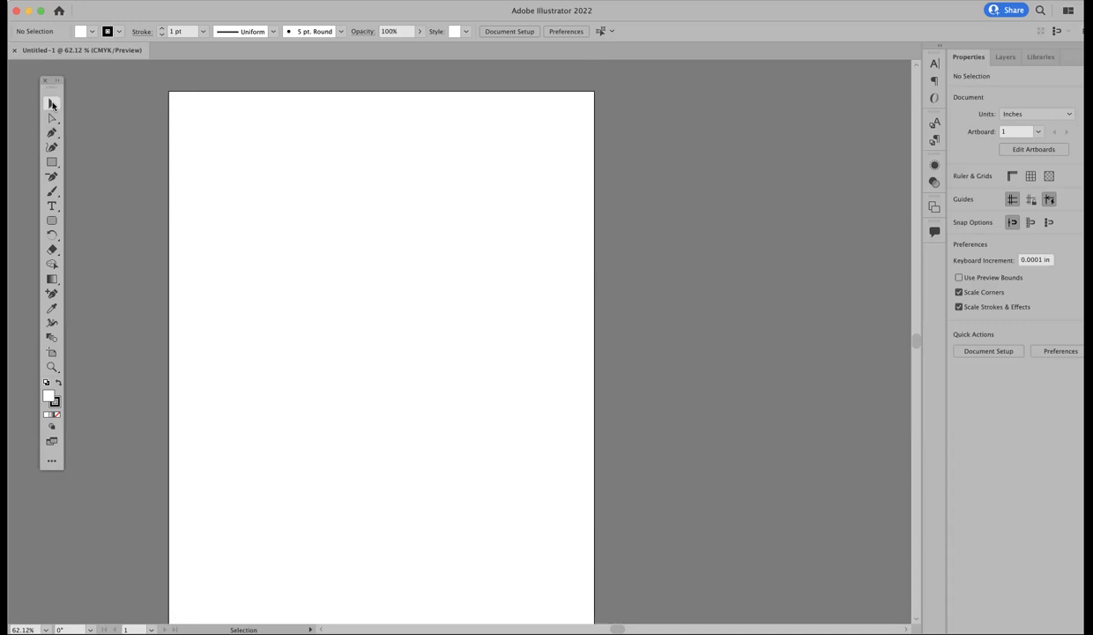
{"action": "left_click", "coordinate": [51, 104]}
{"action": "left_click", "coordinate": [51, 162]}
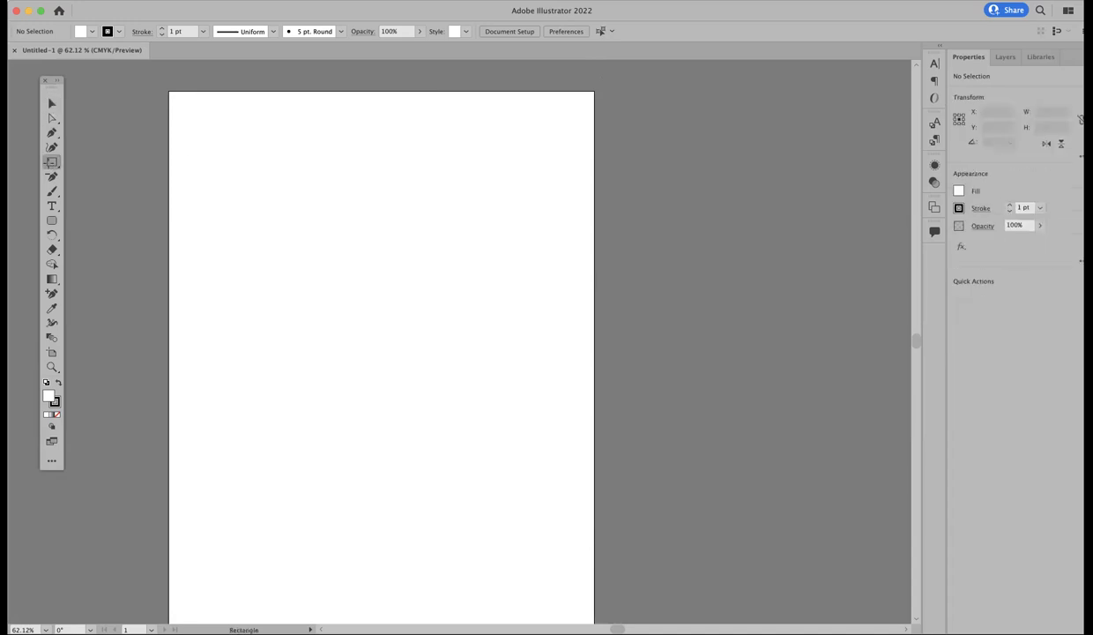
{"action": "left_click_drag", "start_coordinate": [272, 178], "coordinate": [421, 331]}
{"action": "left_click", "coordinate": [51, 104]}
{"action": "left_click_drag", "start_coordinate": [318, 176], "coordinate": [276, 270]}
{"action": "left_click", "coordinate": [266, 217]}
{"action": "key", "text": "t"}
{"action": "left_click", "coordinate": [258, 186]}
{"action": "left_click", "coordinate": [50, 104]}
{"action": "left_click_drag", "start_coordinate": [296, 194], "coordinate": [491, 342]}
{"action": "key", "text": "Delete"}
{"action": "left_click_drag", "start_coordinate": [341, 274], "coordinate": [456, 272]}
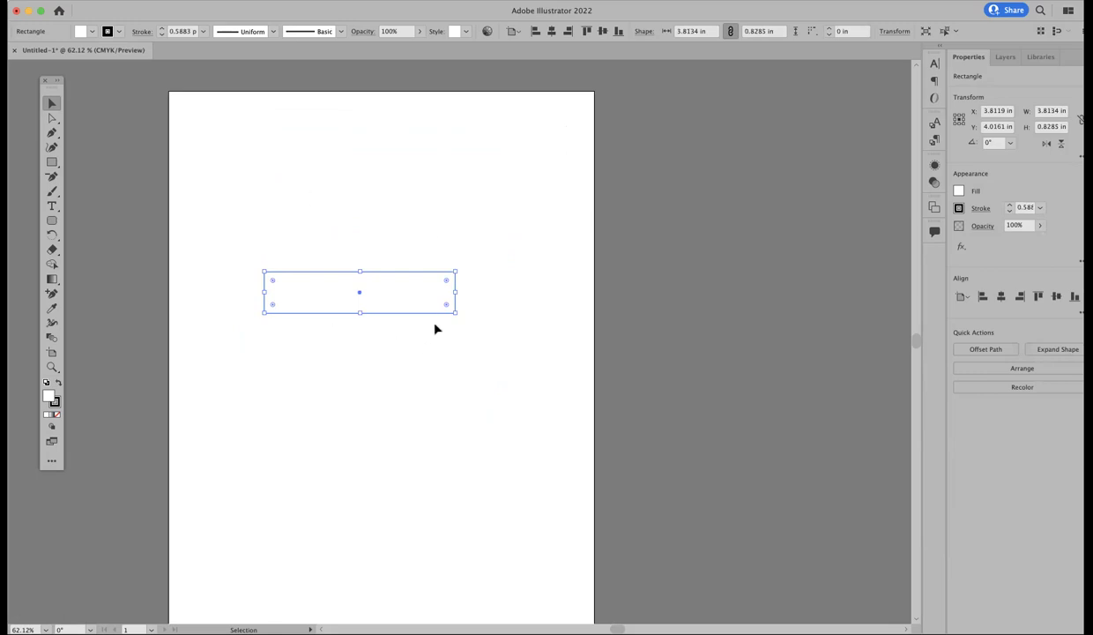
{"action": "left_click_drag", "start_coordinate": [457, 310], "coordinate": [466, 229]}
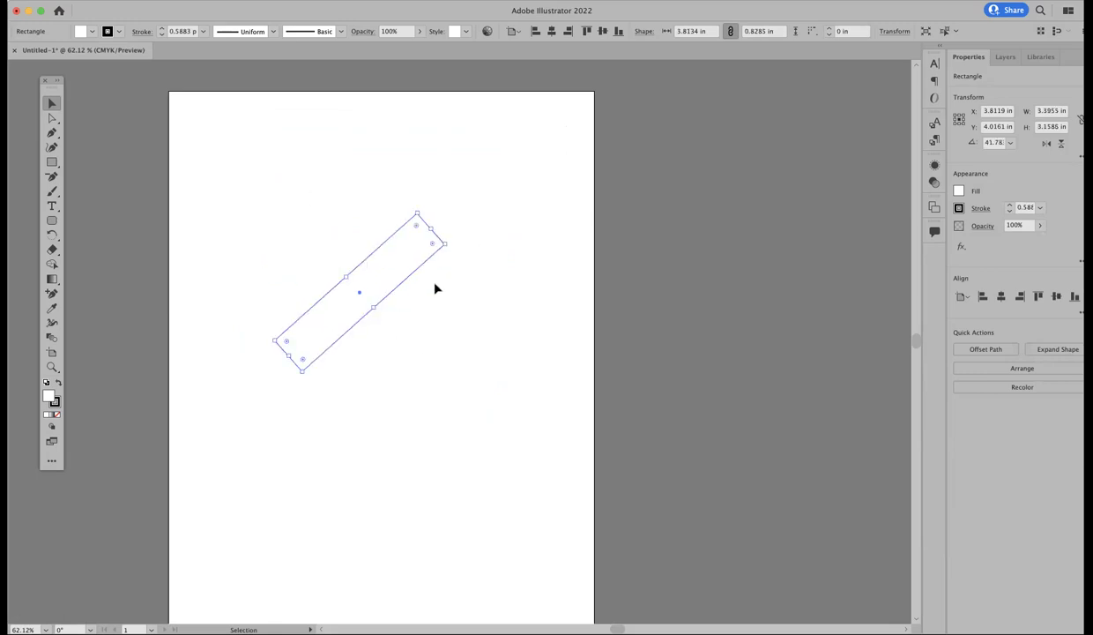
{"action": "left_click", "coordinate": [429, 279]}
{"action": "key", "text": "super+a"}
{"action": "key", "text": "Delete"}
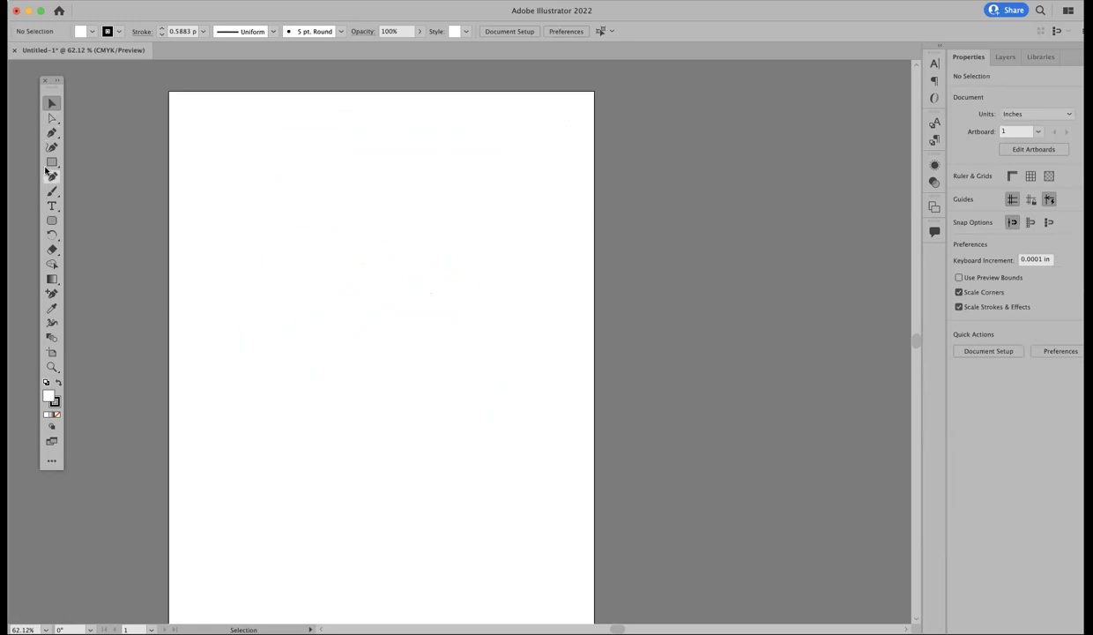
{"action": "left_click", "coordinate": [51, 162]}
{"action": "left_click_drag", "start_coordinate": [259, 193], "coordinate": [444, 396]}
{"action": "left_click", "coordinate": [51, 104]}
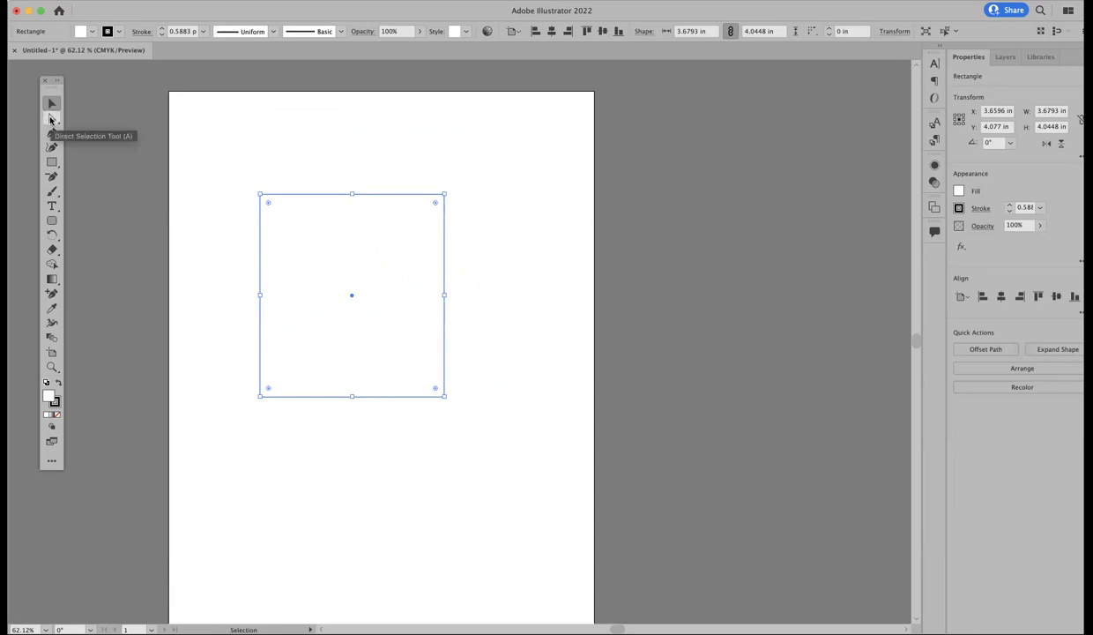
{"action": "left_click", "coordinate": [52, 119]}
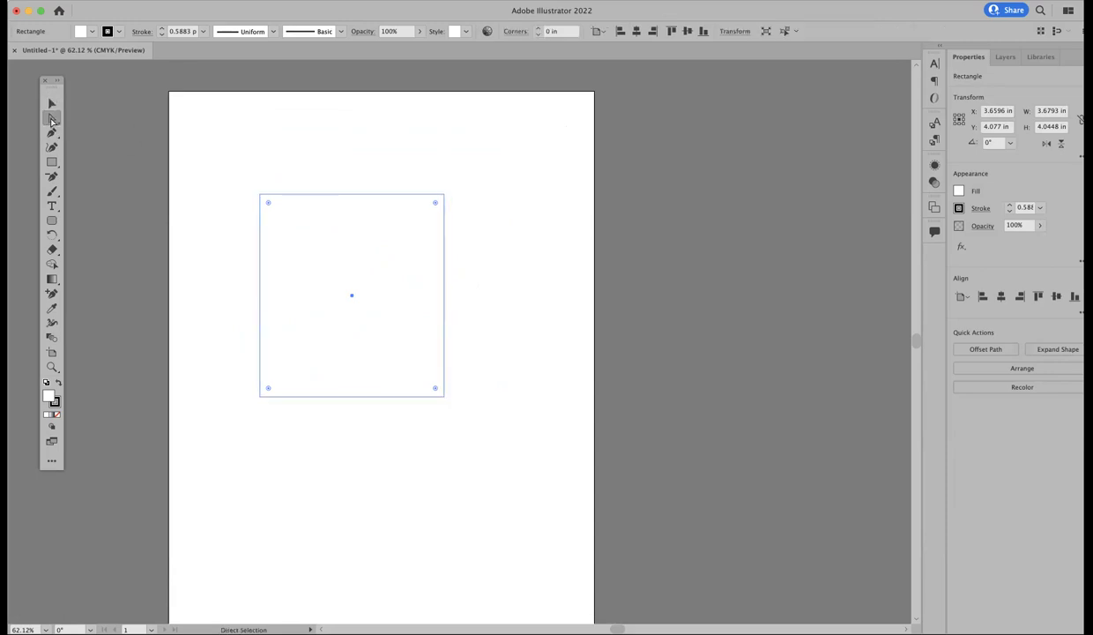
{"action": "left_click", "coordinate": [184, 179]}
{"action": "left_click", "coordinate": [295, 195]}
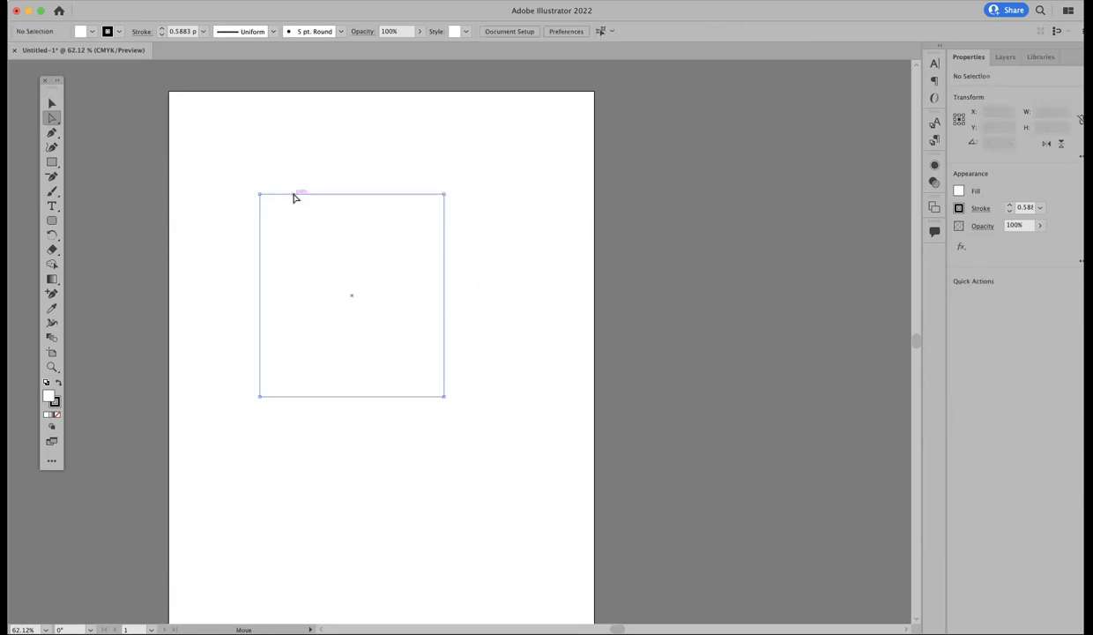
{"action": "key", "text": "super+equal"}
{"action": "key", "text": "super+equal"}
{"action": "key", "text": "super+equal"}
{"action": "key", "text": "super+equal"}
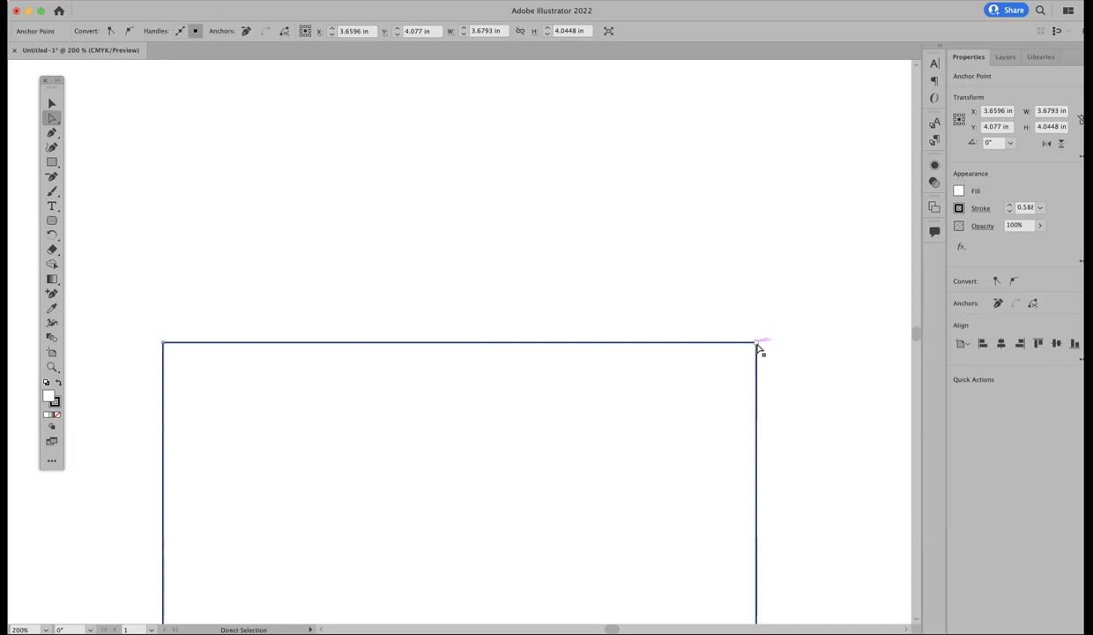
{"action": "left_click", "coordinate": [683, 307]}
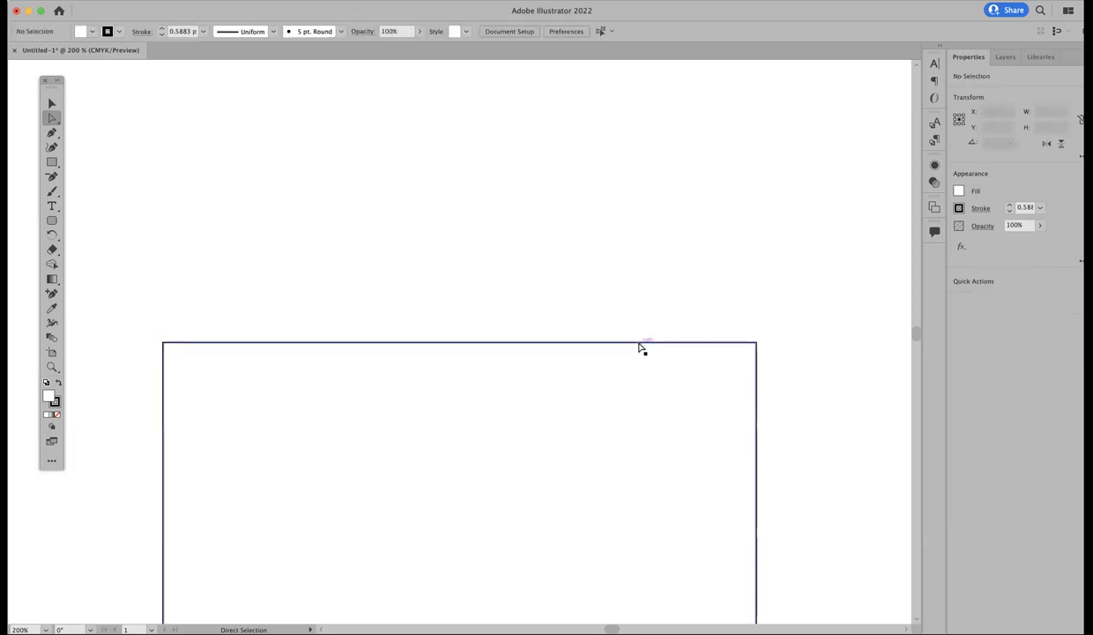
{"action": "left_click", "coordinate": [697, 343]}
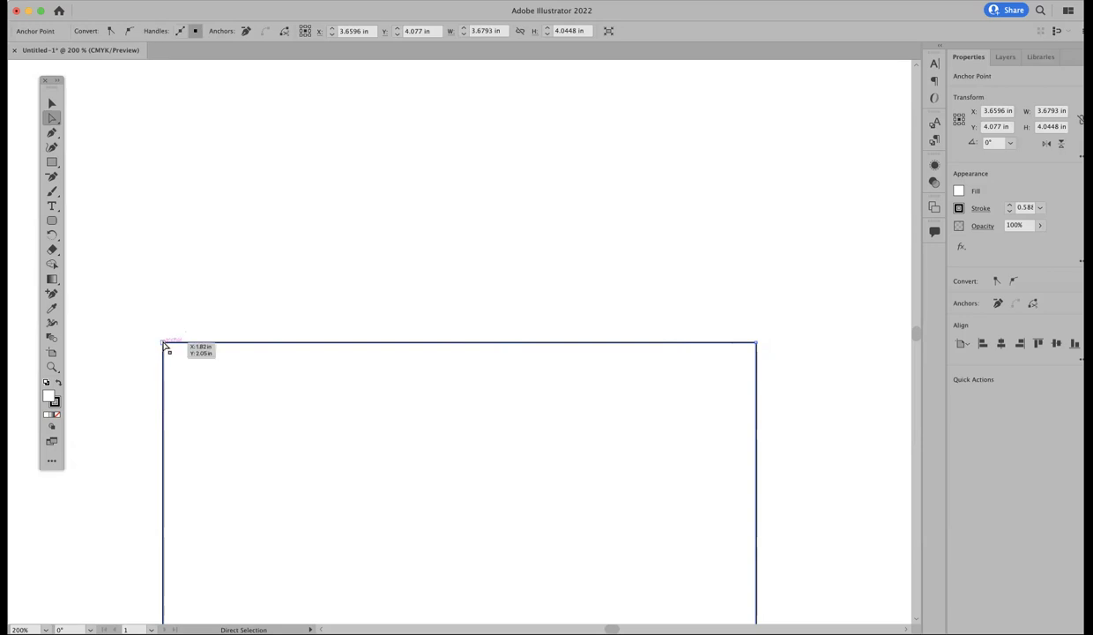
{"action": "left_click_drag", "start_coordinate": [165, 344], "coordinate": [127, 124]}
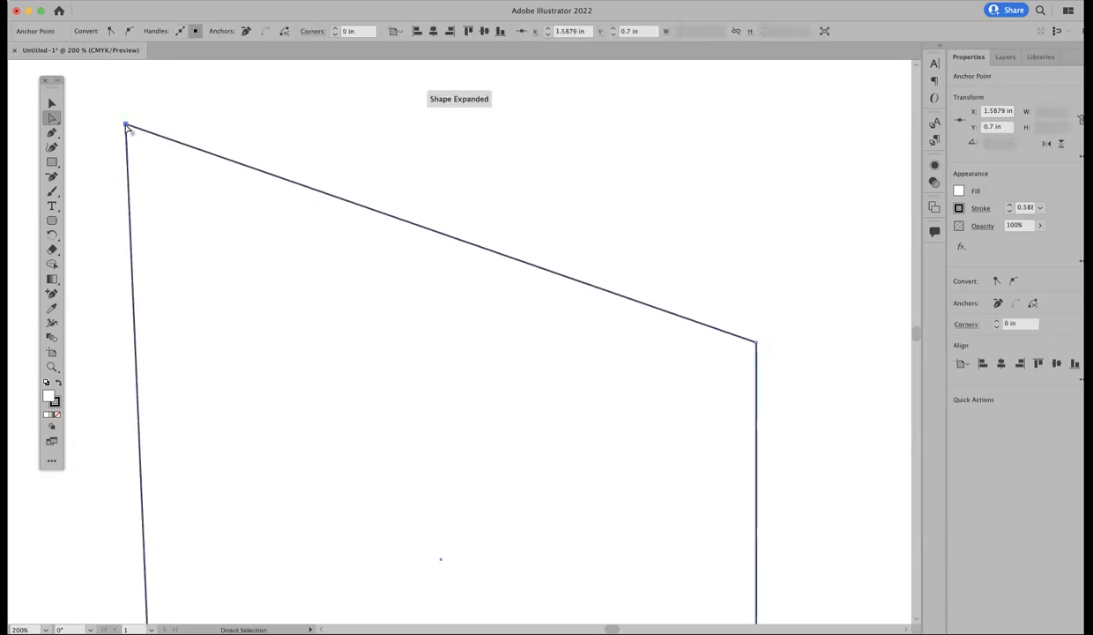
{"action": "left_click_drag", "start_coordinate": [756, 344], "coordinate": [598, 438]}
{"action": "key", "text": "super+minus"}
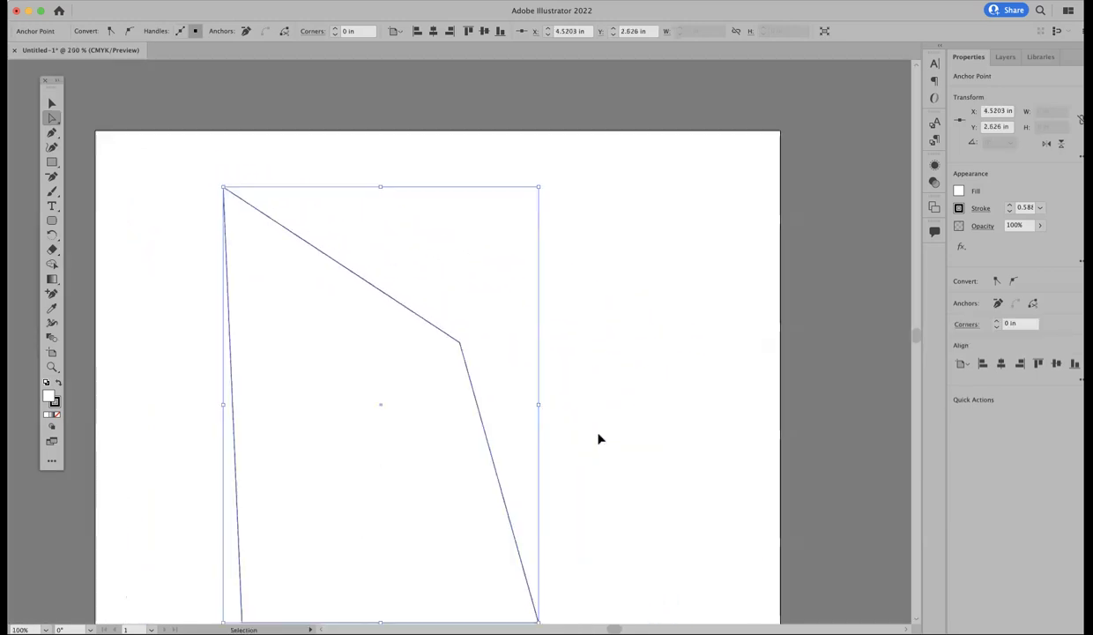
{"action": "key", "text": "super+minus"}
{"action": "left_click_drag", "start_coordinate": [512, 528], "coordinate": [360, 342]}
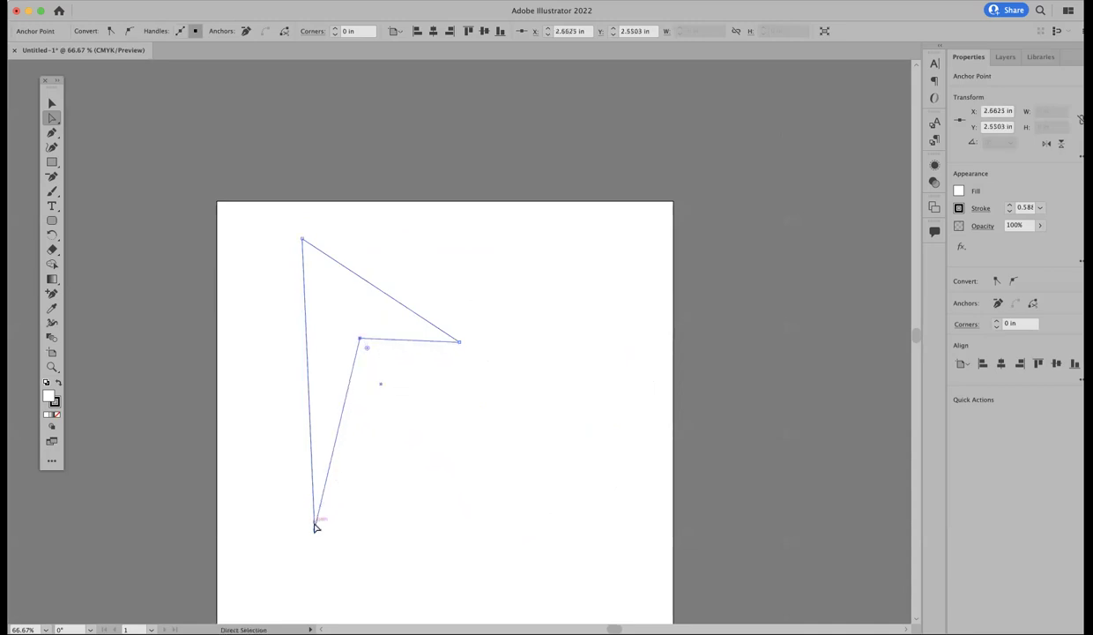
{"action": "left_click_drag", "start_coordinate": [315, 528], "coordinate": [275, 460]}
{"action": "left_click", "coordinate": [332, 417]}
{"action": "left_click", "coordinate": [257, 384]}
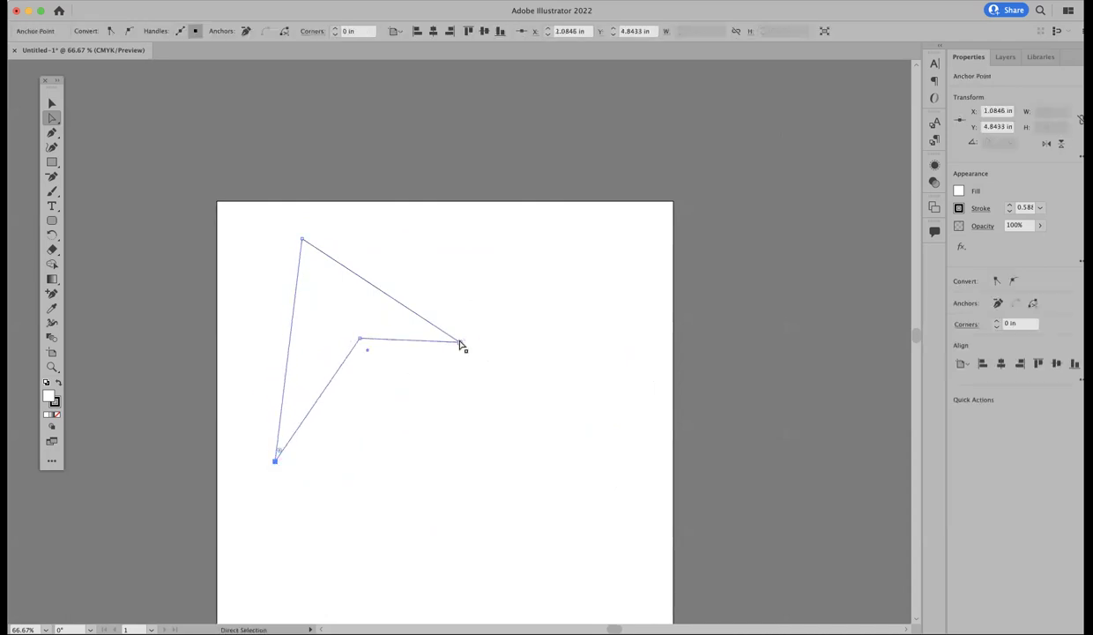
{"action": "left_click_drag", "start_coordinate": [461, 345], "coordinate": [545, 332]}
{"action": "left_click", "coordinate": [519, 428]}
{"action": "left_click", "coordinate": [365, 346]}
{"action": "left_click_drag", "start_coordinate": [360, 339], "coordinate": [353, 309]}
{"action": "left_click", "coordinate": [350, 237]}
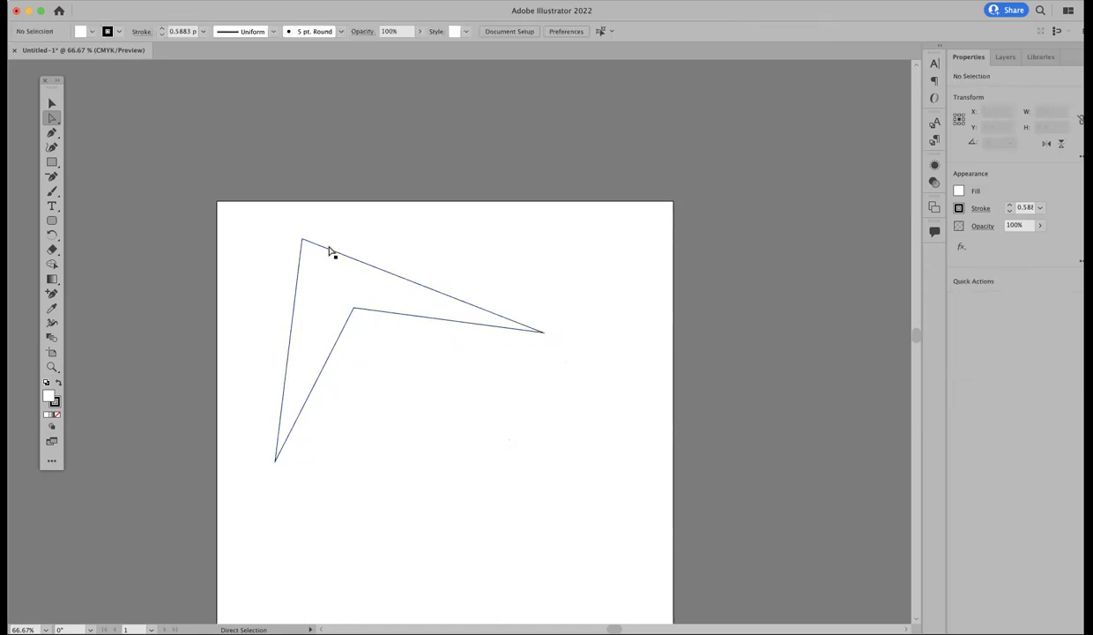
{"action": "left_click", "coordinate": [331, 253]}
{"action": "left_click", "coordinate": [50, 104]}
{"action": "key", "text": "Delete"}
{"action": "key", "text": "Delete"}
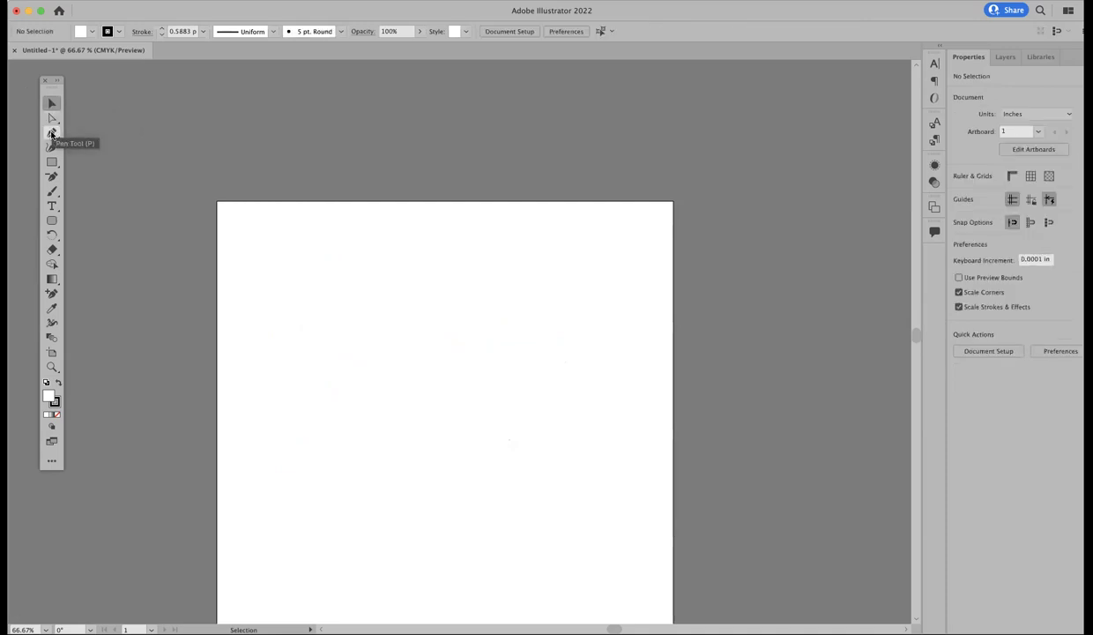
Step: Draw a closed seven-cornered polygon outline with the Pen tool
{"action": "left_click", "coordinate": [50, 134]}
{"action": "left_click", "coordinate": [347, 293]}
{"action": "left_click", "coordinate": [493, 283]}
{"action": "left_click", "coordinate": [528, 385]}
{"action": "left_click", "coordinate": [460, 462]}
{"action": "left_click", "coordinate": [358, 513]}
{"action": "left_click", "coordinate": [307, 461]}
{"action": "left_click", "coordinate": [298, 322]}
{"action": "left_click", "coordinate": [347, 292]}
{"action": "left_click", "coordinate": [51, 103]}
{"action": "left_click", "coordinate": [180, 172]}
Step: Draw a curved closed shape beside the polygon
{"action": "left_click", "coordinate": [51, 132]}
{"action": "left_click", "coordinate": [576, 271]}
{"action": "left_click_drag", "start_coordinate": [635, 296], "coordinate": [565, 340]}
{"action": "mouse_move", "coordinate": [577, 271]}
{"action": "left_mouse_down"}
{"action": "mouse_move", "coordinate": [561, 275]}
{"action": "mouse_move", "coordinate": [593, 280]}
{"action": "left_mouse_up"}
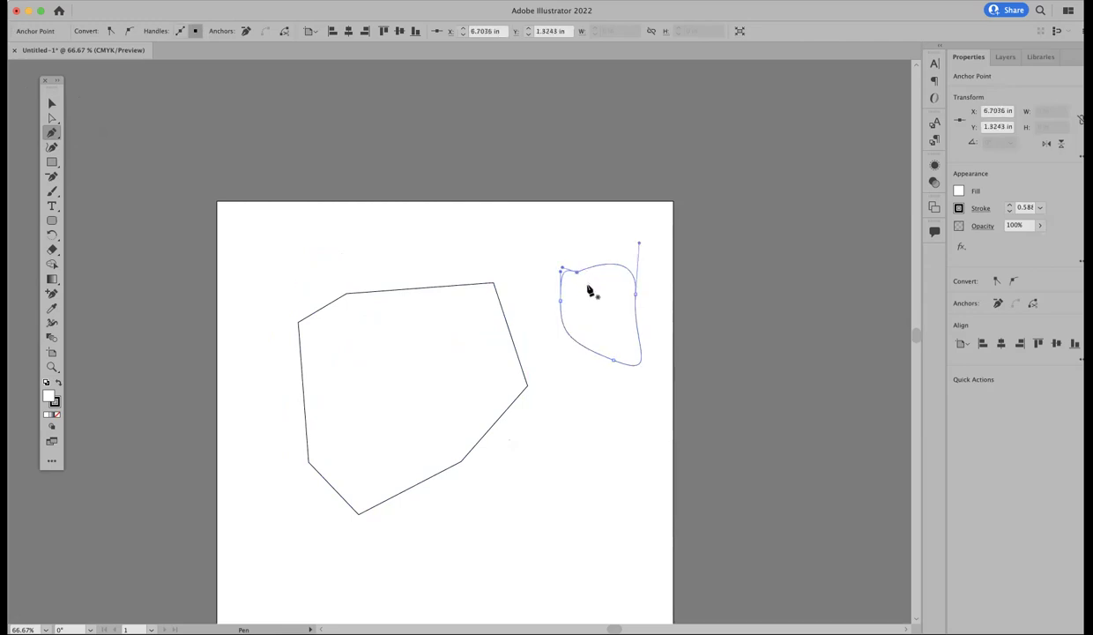
Step: Reshape the curved shape's anchors and handles into a hook-like form with Direct Selection
{"action": "left_click", "coordinate": [52, 117]}
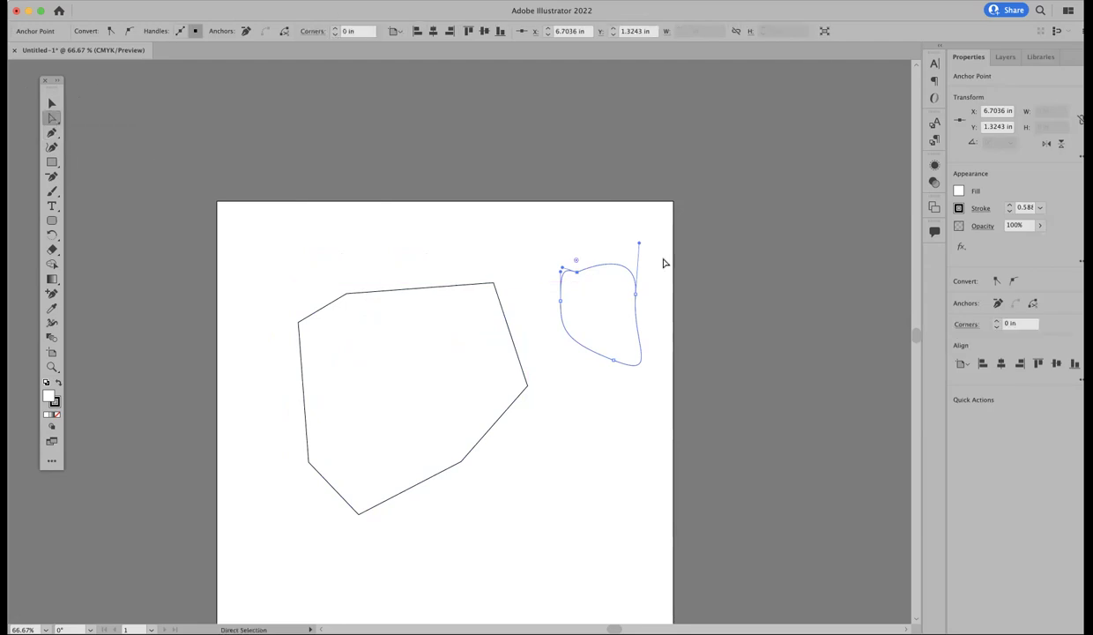
{"action": "left_click_drag", "start_coordinate": [640, 245], "coordinate": [602, 227]}
{"action": "left_click_drag", "start_coordinate": [640, 301], "coordinate": [666, 269]}
{"action": "left_click_drag", "start_coordinate": [578, 277], "coordinate": [533, 249]}
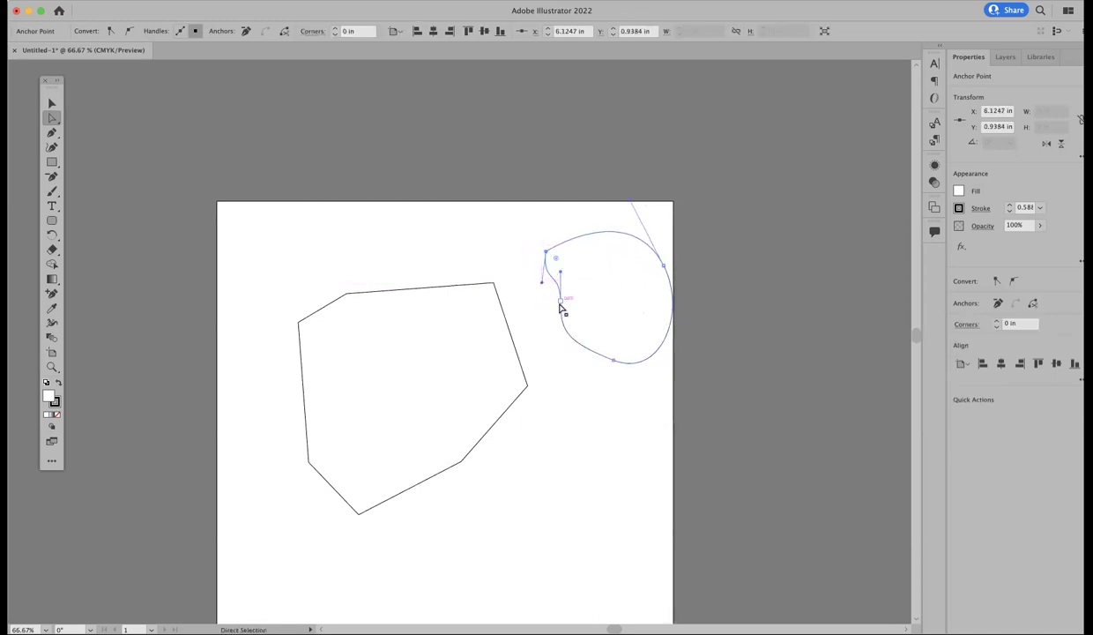
{"action": "left_click_drag", "start_coordinate": [561, 302], "coordinate": [538, 336]}
{"action": "left_click_drag", "start_coordinate": [614, 360], "coordinate": [635, 262]}
{"action": "left_click_drag", "start_coordinate": [536, 338], "coordinate": [565, 323]}
{"action": "left_click_drag", "start_coordinate": [542, 283], "coordinate": [582, 264]}
{"action": "left_click", "coordinate": [508, 215]}
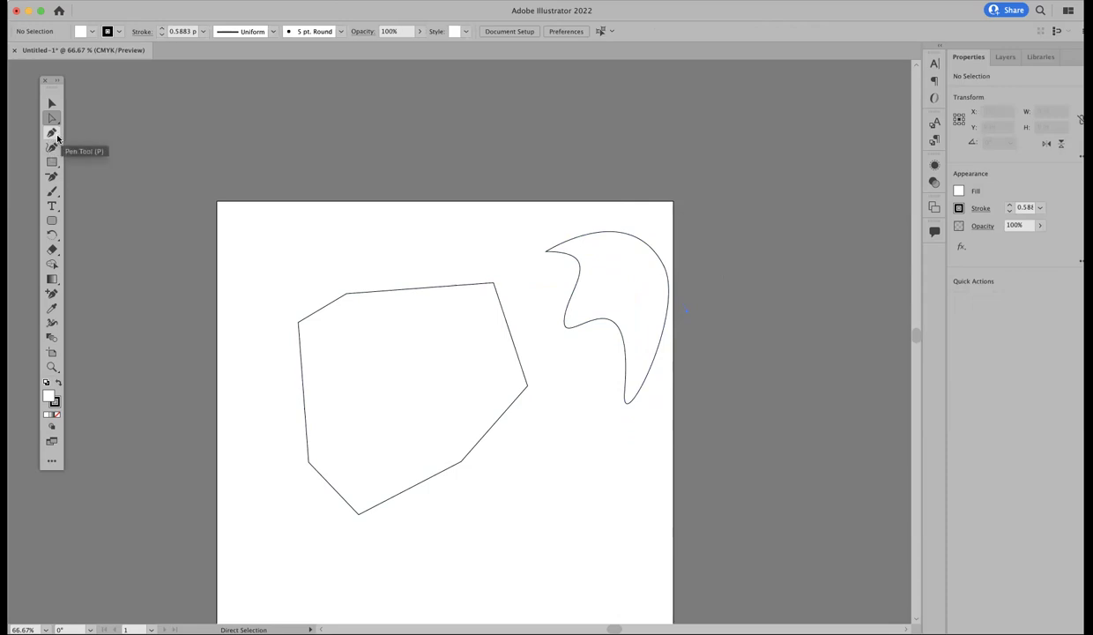
Step: Delete the polygon and the curved blob from the artboard
{"action": "left_click", "coordinate": [52, 134]}
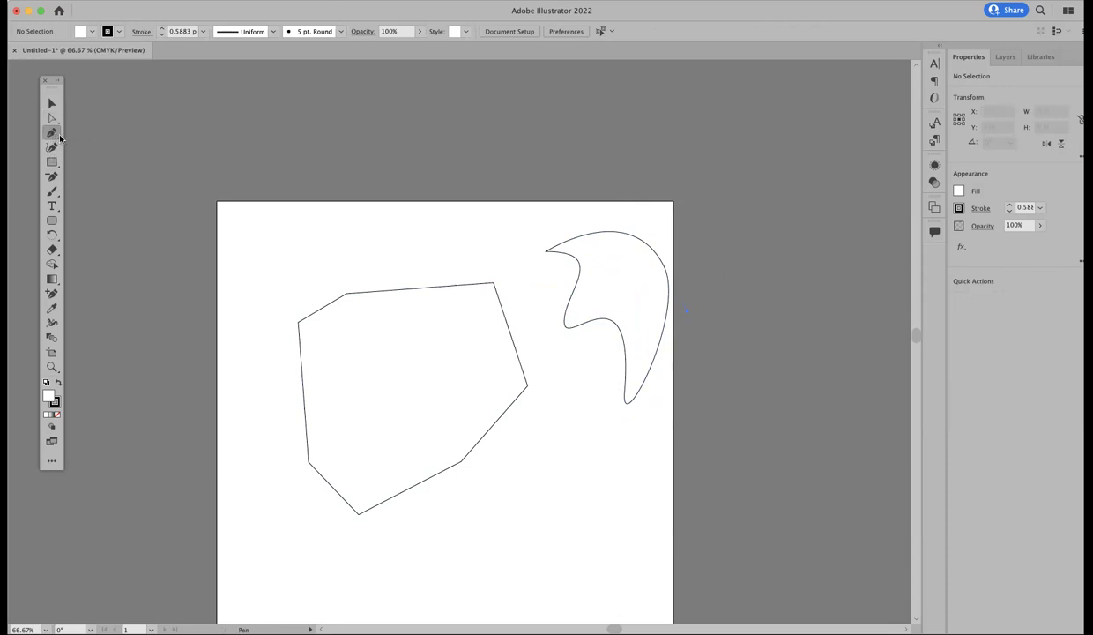
{"action": "left_click", "coordinate": [59, 138]}
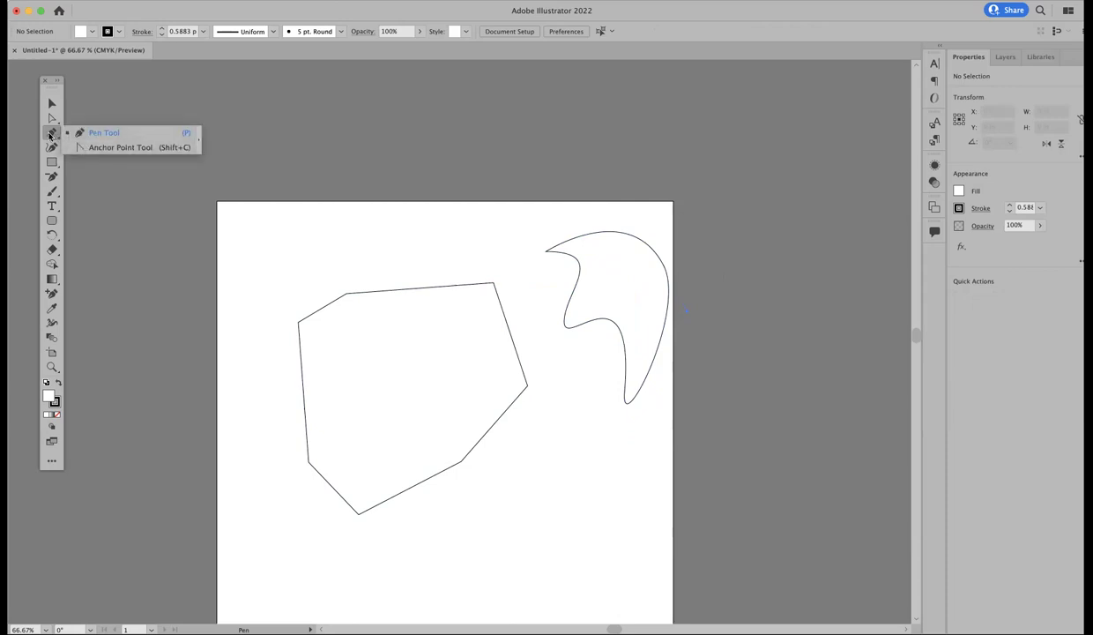
{"action": "left_click", "coordinate": [52, 103]}
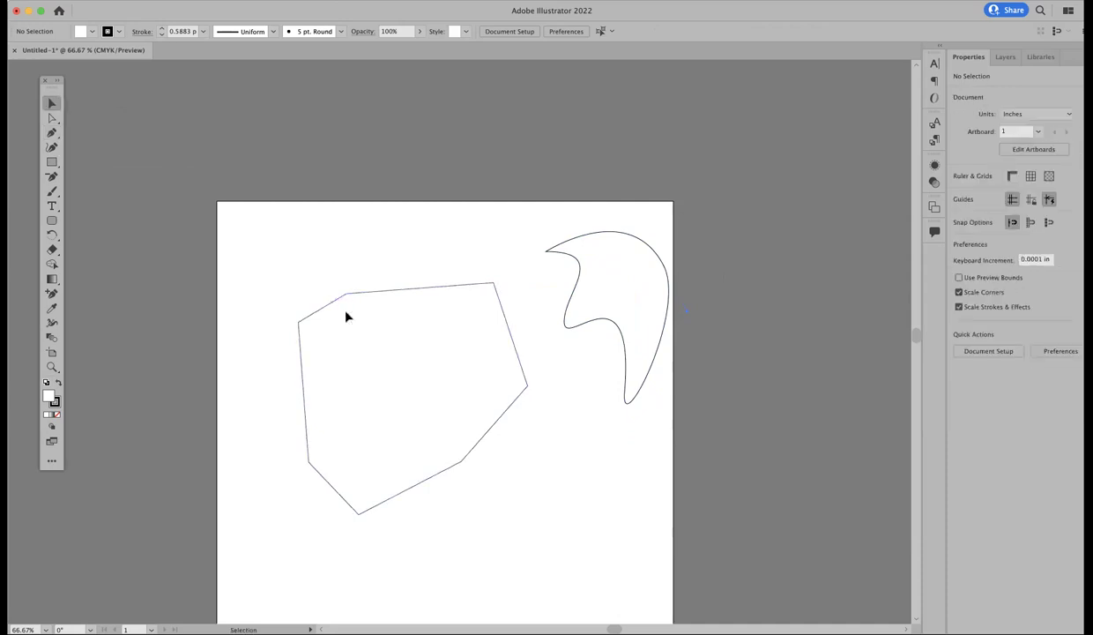
{"action": "left_click_drag", "start_coordinate": [346, 316], "coordinate": [629, 413]}
{"action": "key", "text": "Delete"}
{"action": "left_click", "coordinate": [668, 380]}
{"action": "key", "text": "Delete"}
Step: Draw a five-point star near the artboard centre and move it down and right
{"action": "left_click", "coordinate": [52, 161]}
{"action": "left_click", "coordinate": [53, 162]}
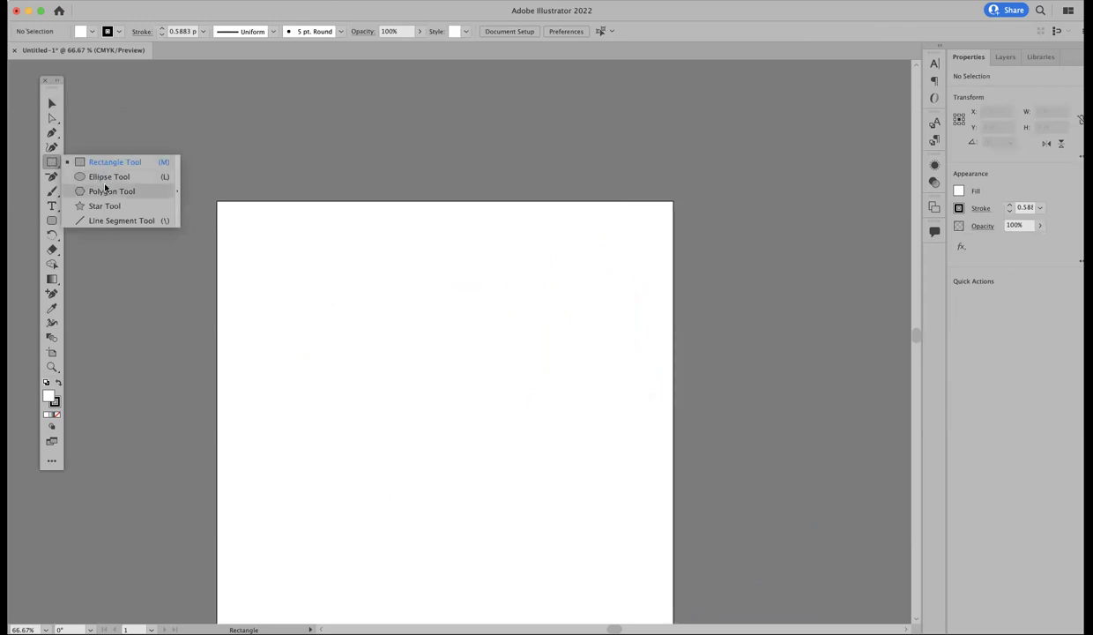
{"action": "left_click", "coordinate": [105, 206]}
{"action": "left_click_drag", "start_coordinate": [327, 302], "coordinate": [381, 356]}
{"action": "left_click", "coordinate": [52, 103]}
{"action": "left_click_drag", "start_coordinate": [344, 269], "coordinate": [453, 344]}
{"action": "left_click", "coordinate": [52, 161]}
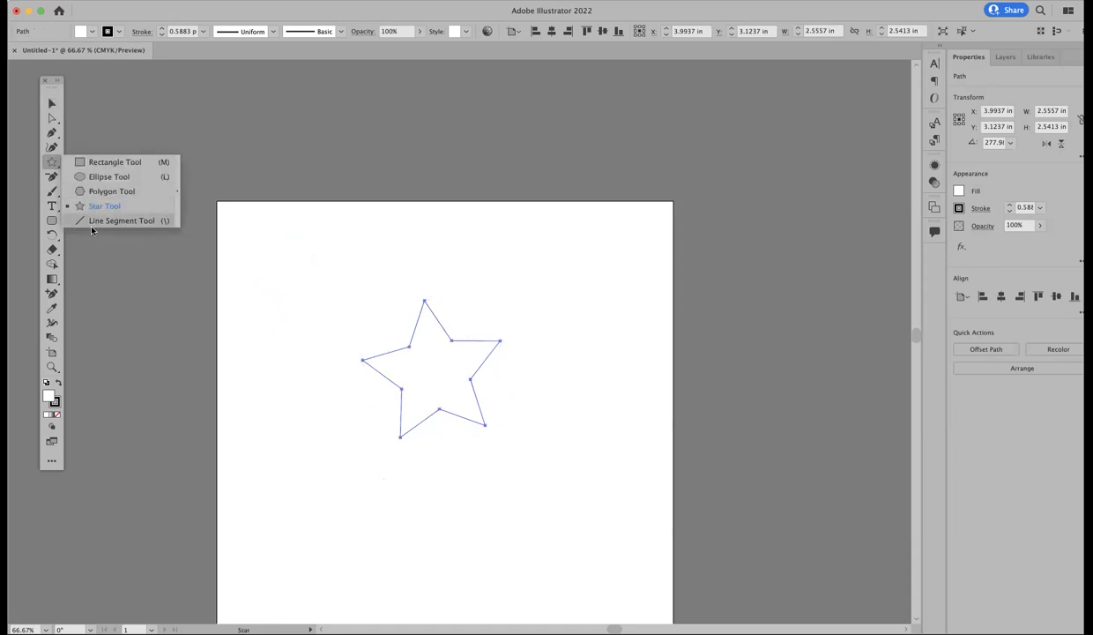
{"action": "left_click", "coordinate": [91, 222]}
Step: Cancel the Line Segment options and drag a slanted straight line above the star
{"action": "left_click", "coordinate": [295, 255]}
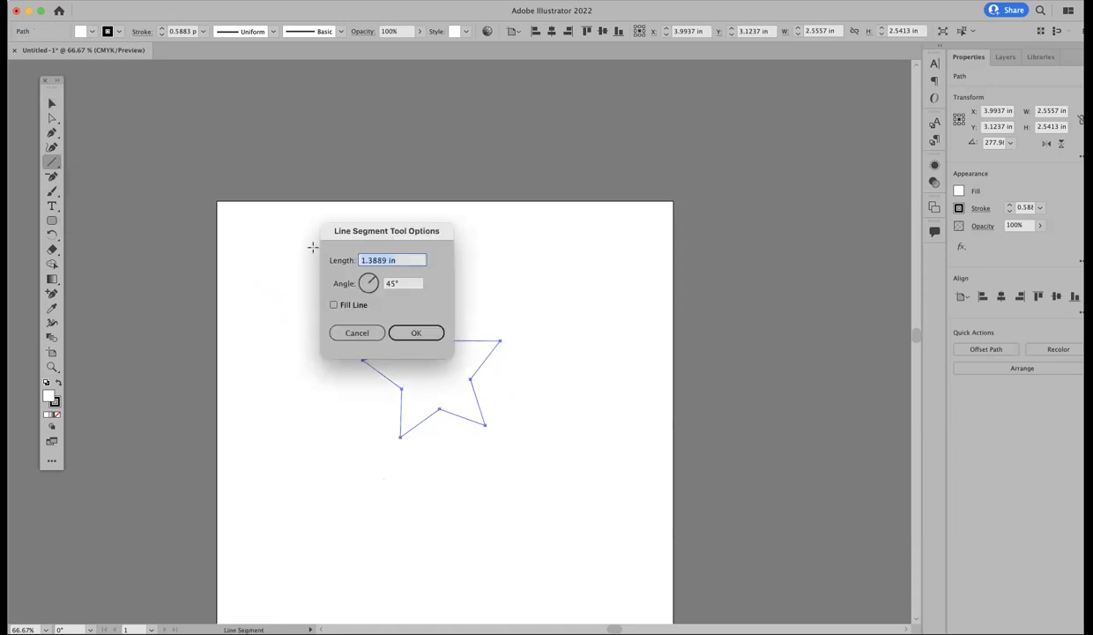
{"action": "left_click", "coordinate": [354, 331]}
{"action": "left_click_drag", "start_coordinate": [373, 241], "coordinate": [573, 274]}
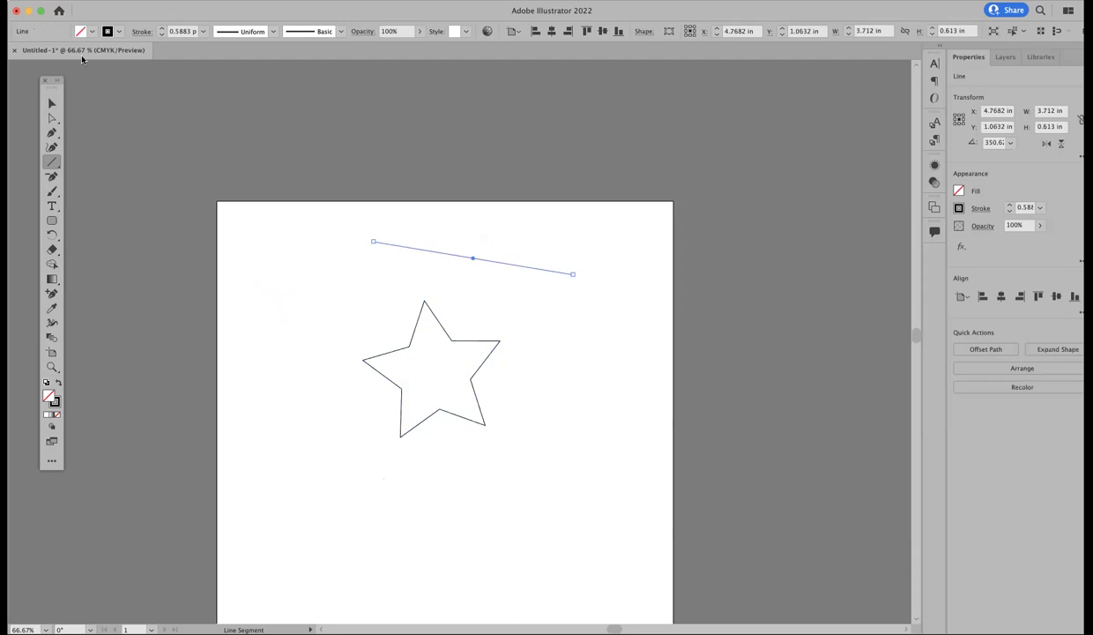
{"action": "left_click", "coordinate": [51, 103]}
{"action": "left_click", "coordinate": [288, 215]}
{"action": "left_click_drag", "start_coordinate": [312, 207], "coordinate": [504, 438]}
{"action": "left_click", "coordinate": [435, 504]}
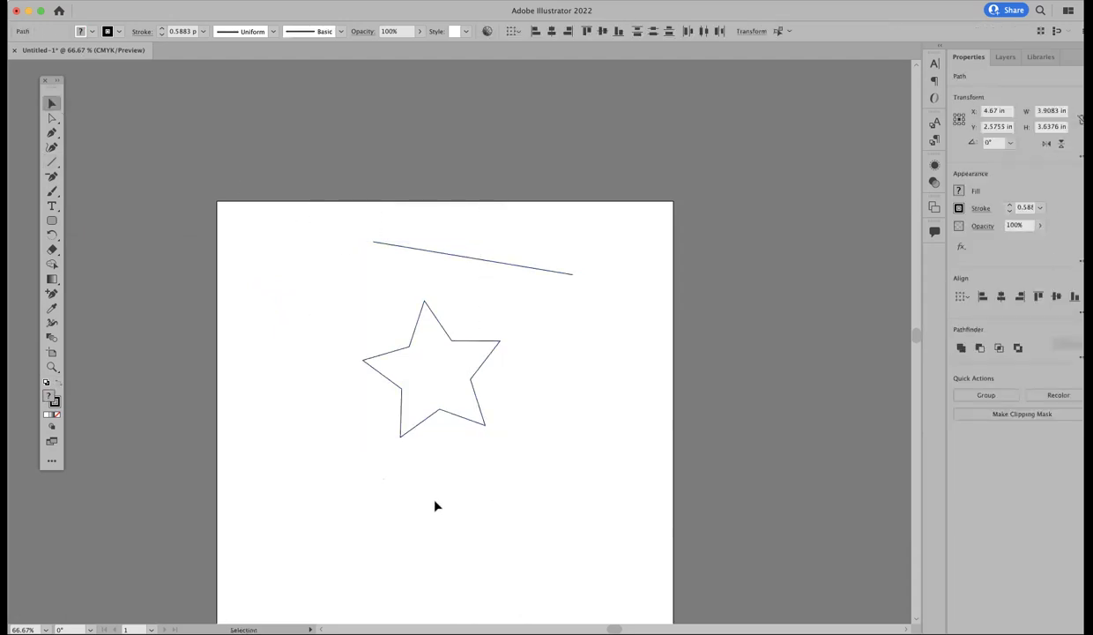
Step: Remove the star's three lower anchor points, flattening it into a boat-like outline
{"action": "left_click", "coordinate": [51, 132]}
{"action": "left_click", "coordinate": [50, 174]}
{"action": "left_click", "coordinate": [401, 438]}
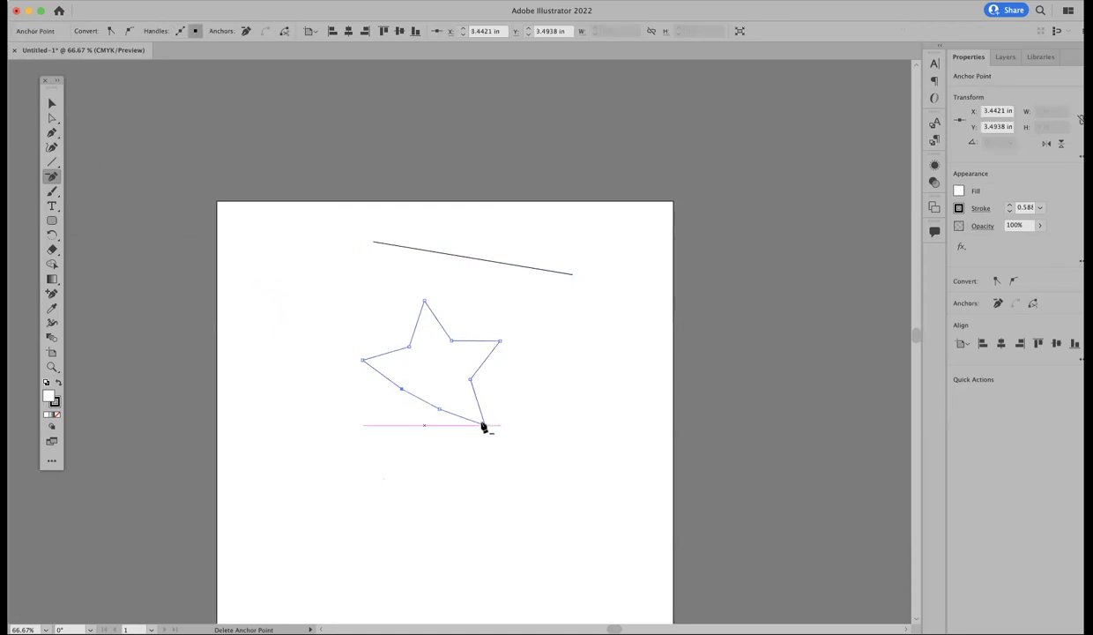
{"action": "left_click", "coordinate": [485, 425]}
{"action": "left_click", "coordinate": [440, 410]}
{"action": "left_click", "coordinate": [51, 103]}
{"action": "left_click", "coordinate": [253, 332]}
Step: Paint two freehand Paintbrush curves below the shape
{"action": "left_click", "coordinate": [51, 191]}
{"action": "mouse_move", "coordinate": [296, 407]}
{"action": "left_mouse_down"}
{"action": "mouse_move", "coordinate": [268, 437]}
{"action": "mouse_move", "coordinate": [389, 531]}
{"action": "left_mouse_up"}
{"action": "mouse_move", "coordinate": [438, 448]}
{"action": "left_mouse_down"}
{"action": "mouse_move", "coordinate": [365, 503]}
{"action": "mouse_move", "coordinate": [499, 473]}
{"action": "left_mouse_up"}
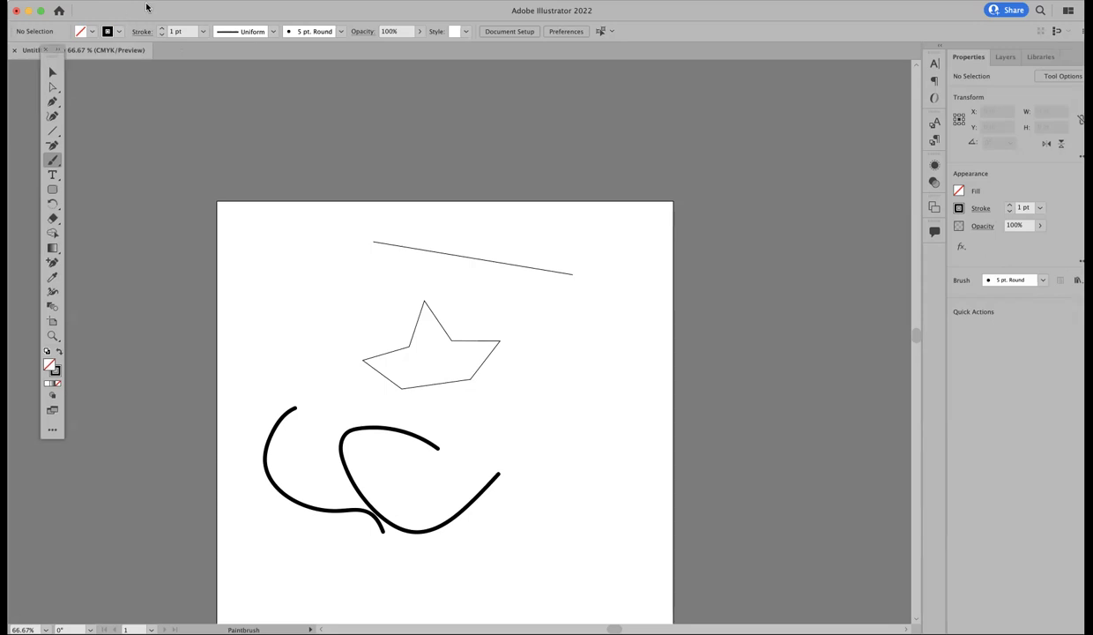
Step: Choose the charcoal brush and paint a C-shaped arc left of the star
{"action": "left_click", "coordinate": [340, 32]}
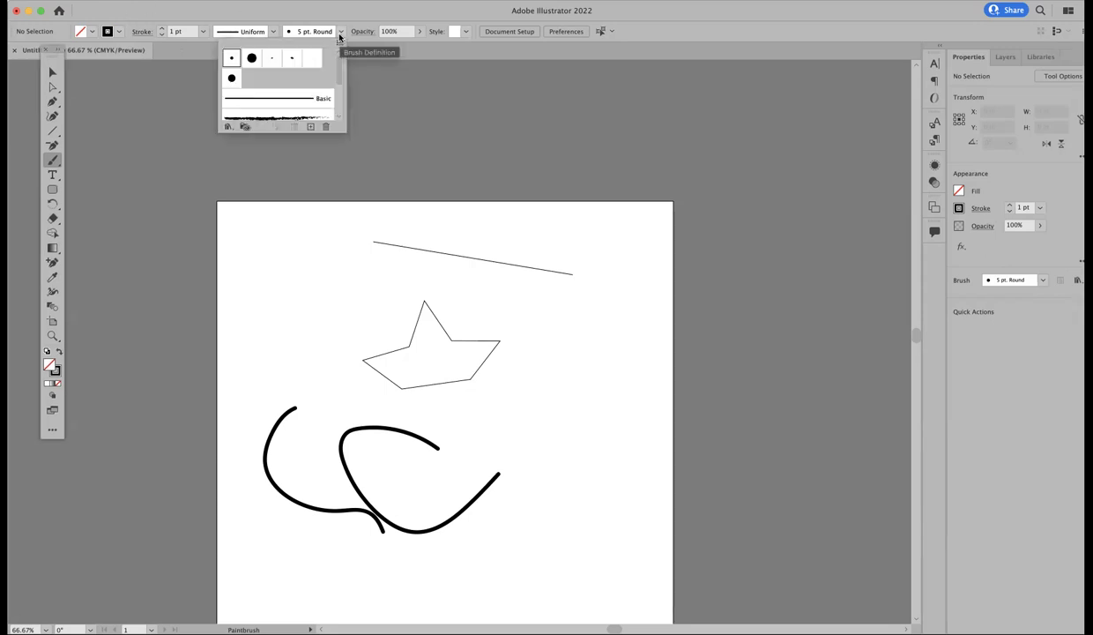
{"action": "scroll", "coordinate": [311, 100], "scroll_direction": "down", "scroll_amount": 3}
{"action": "scroll", "coordinate": [298, 90], "scroll_direction": "up", "scroll_amount": 3}
{"action": "scroll", "coordinate": [297, 108], "scroll_direction": "down", "scroll_amount": 1}
{"action": "left_click", "coordinate": [269, 106]}
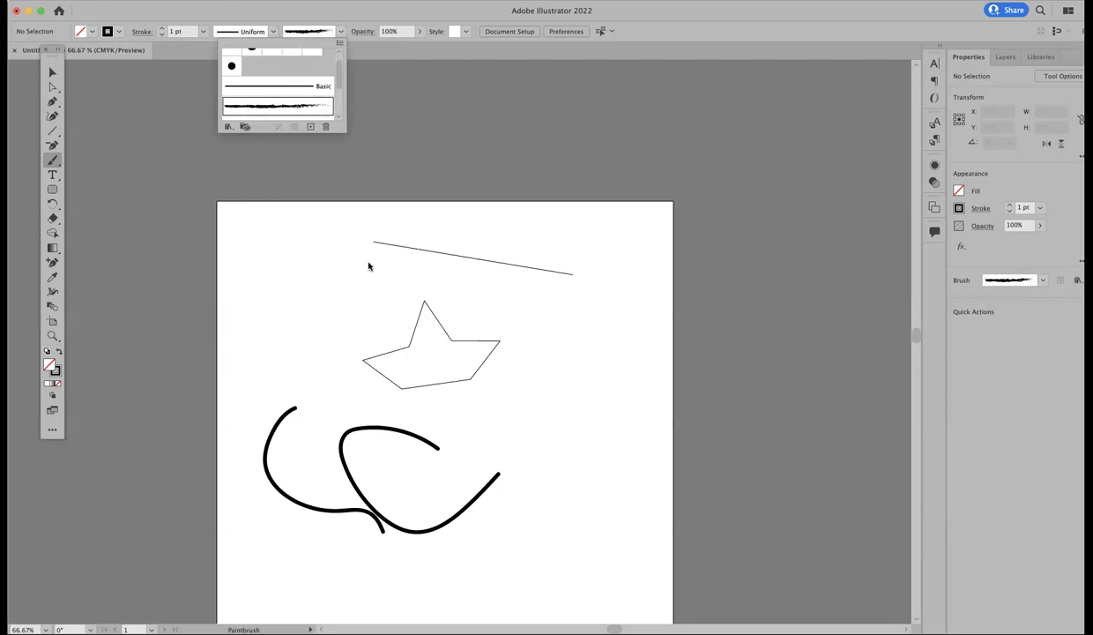
{"action": "left_click", "coordinate": [54, 162]}
{"action": "left_click_drag", "start_coordinate": [287, 289], "coordinate": [331, 300]}
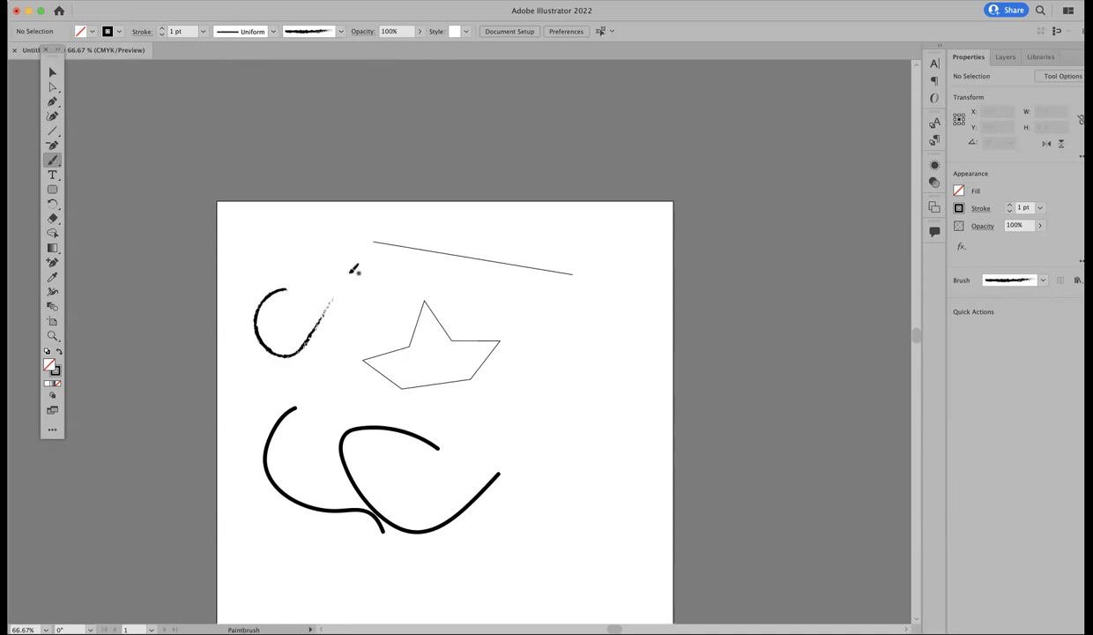
Step: Set the stroke weight to 5 pt and paint a thick charcoal stroke across the star
{"action": "left_click", "coordinate": [203, 34]}
{"action": "left_click", "coordinate": [216, 138]}
{"action": "left_click_drag", "start_coordinate": [531, 330], "coordinate": [539, 370]}
Step: Marquee-select every drawing on the artboard with the Selection tool
{"action": "left_click", "coordinate": [53, 74]}
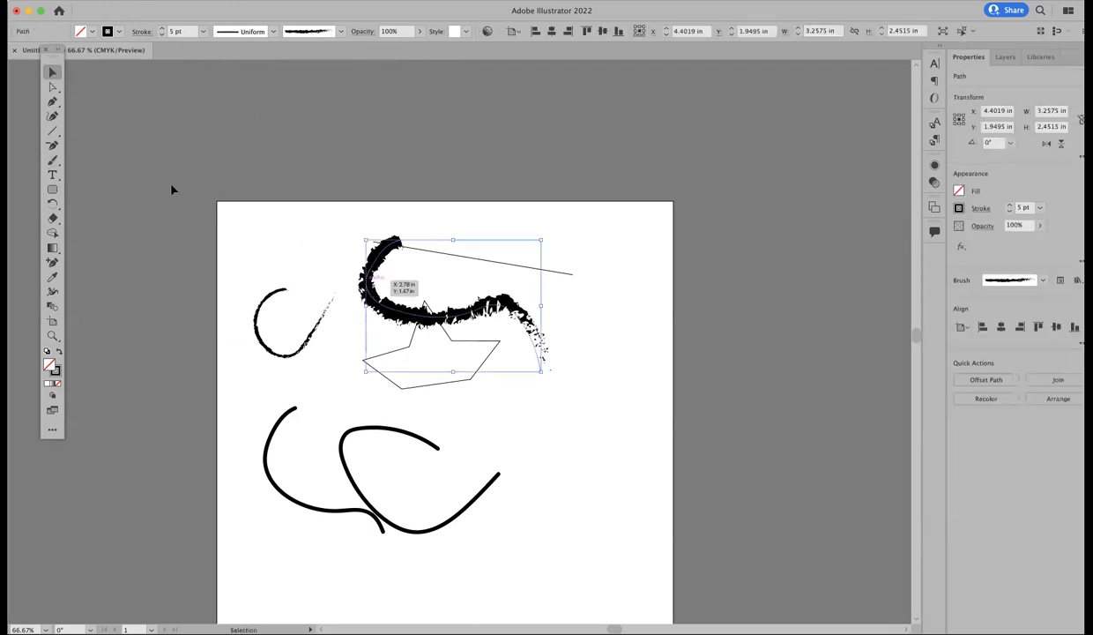
{"action": "left_click", "coordinate": [108, 177]}
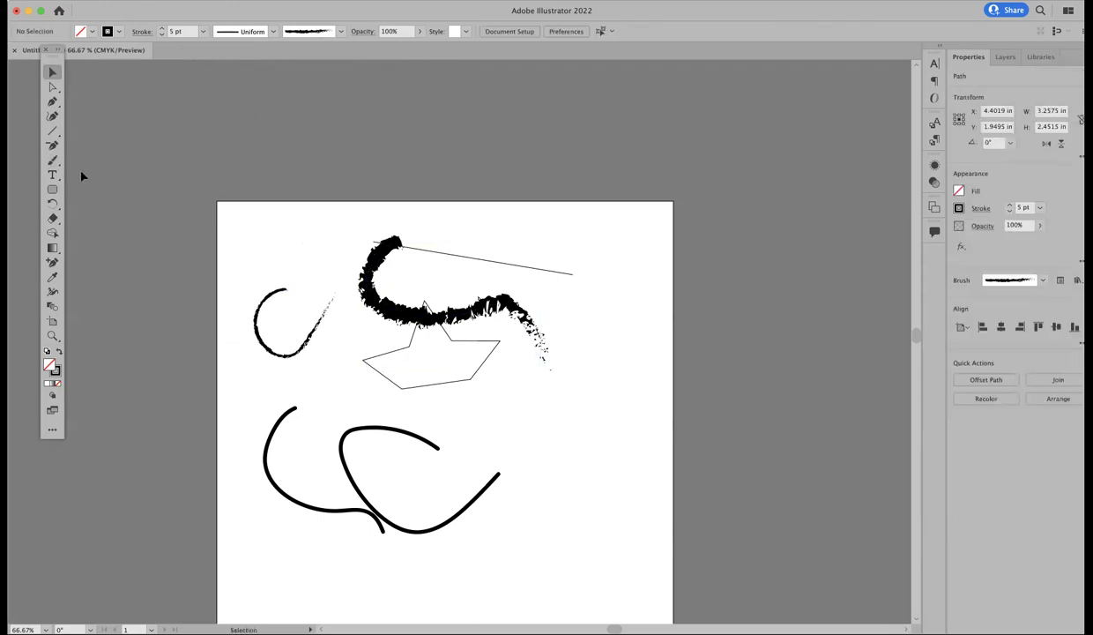
{"action": "left_click", "coordinate": [53, 102]}
{"action": "left_click", "coordinate": [53, 72]}
{"action": "left_click_drag", "start_coordinate": [204, 181], "coordinate": [518, 536]}
Step: Delete all selected drawings and draw a rectangle right of the artboard centre
{"action": "key", "text": "Delete"}
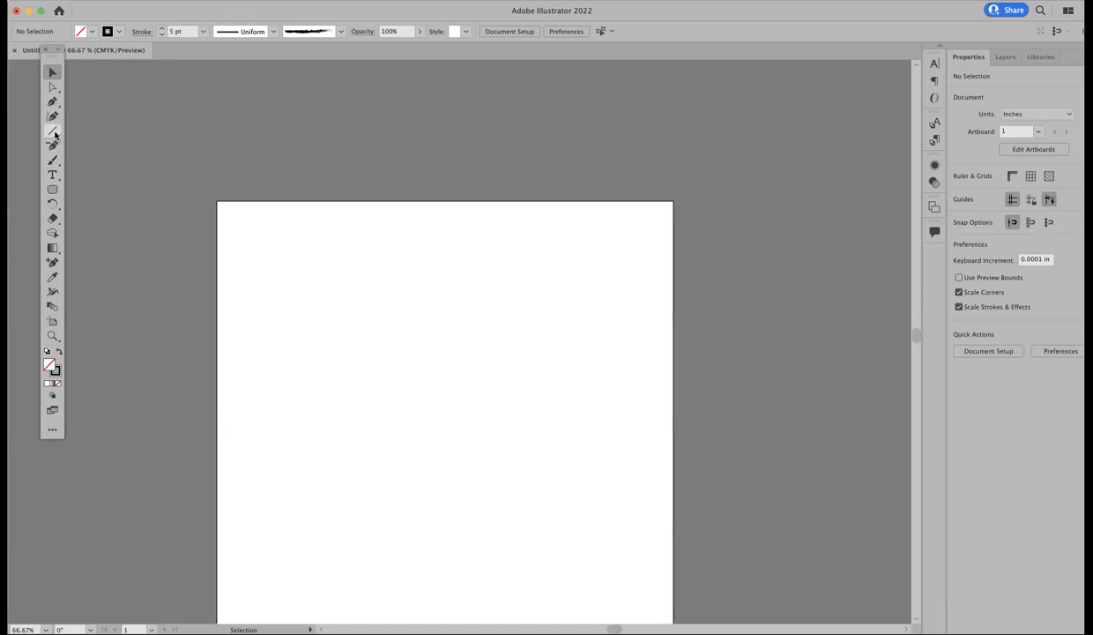
{"action": "left_click_drag", "start_coordinate": [52, 131], "coordinate": [79, 133]}
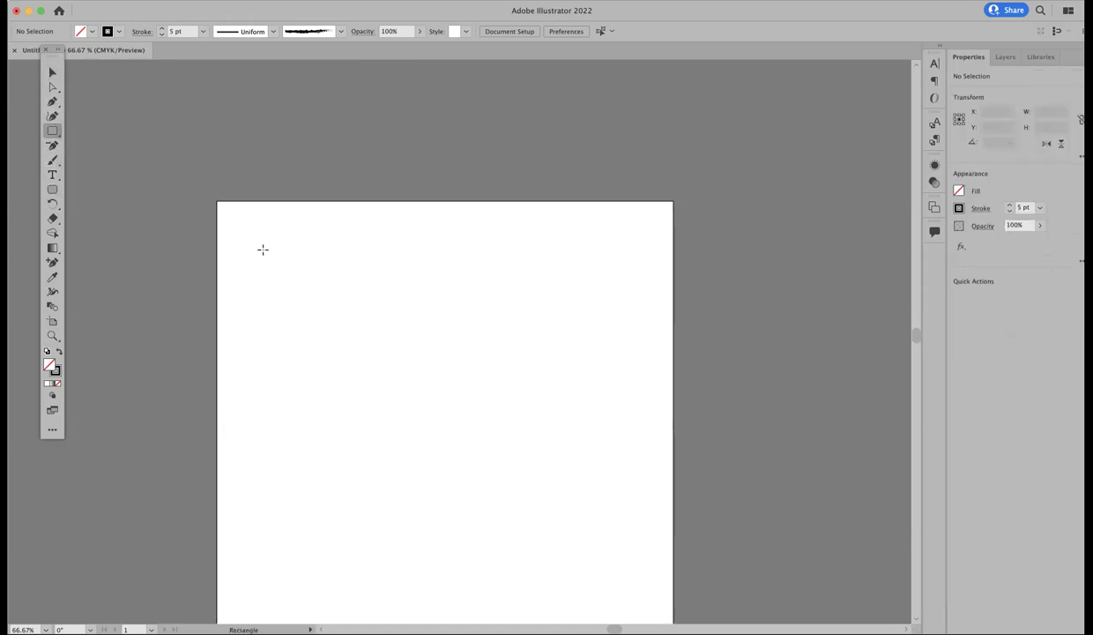
{"action": "left_click_drag", "start_coordinate": [467, 346], "coordinate": [593, 461]}
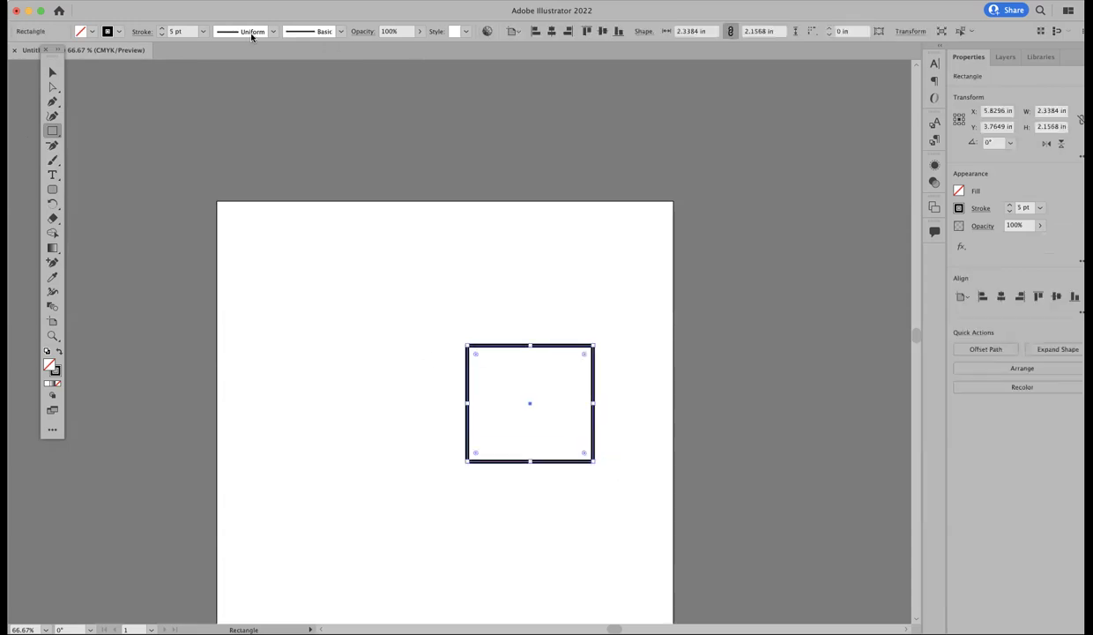
Step: Give the rectangle's stroke a tapered width profile, then deselect it
{"action": "left_click", "coordinate": [274, 32]}
{"action": "left_click", "coordinate": [234, 126]}
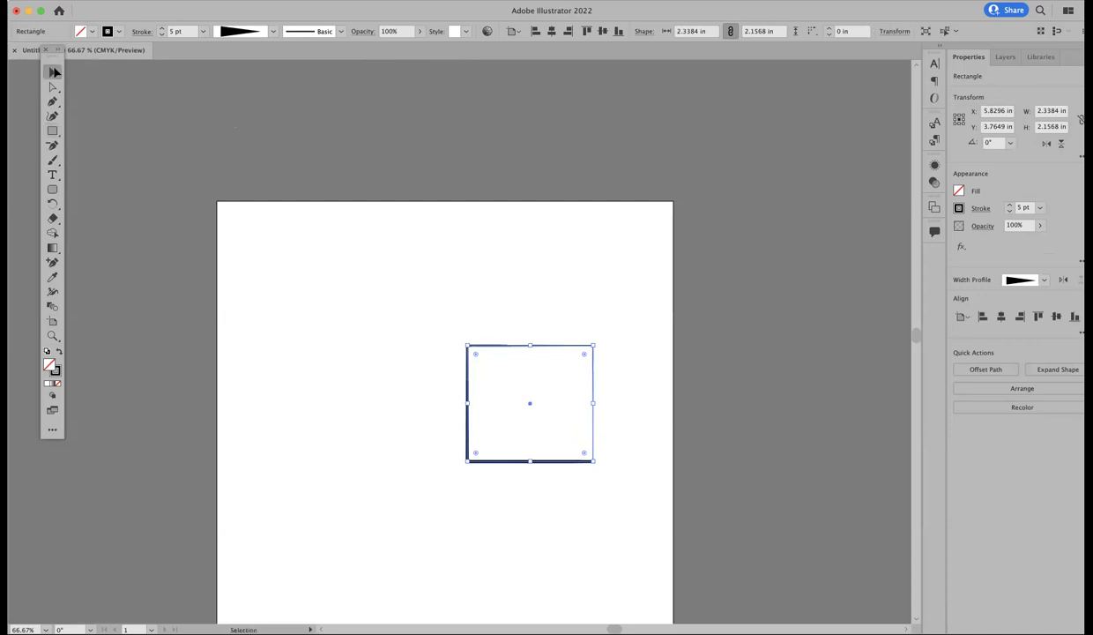
{"action": "left_click", "coordinate": [52, 73]}
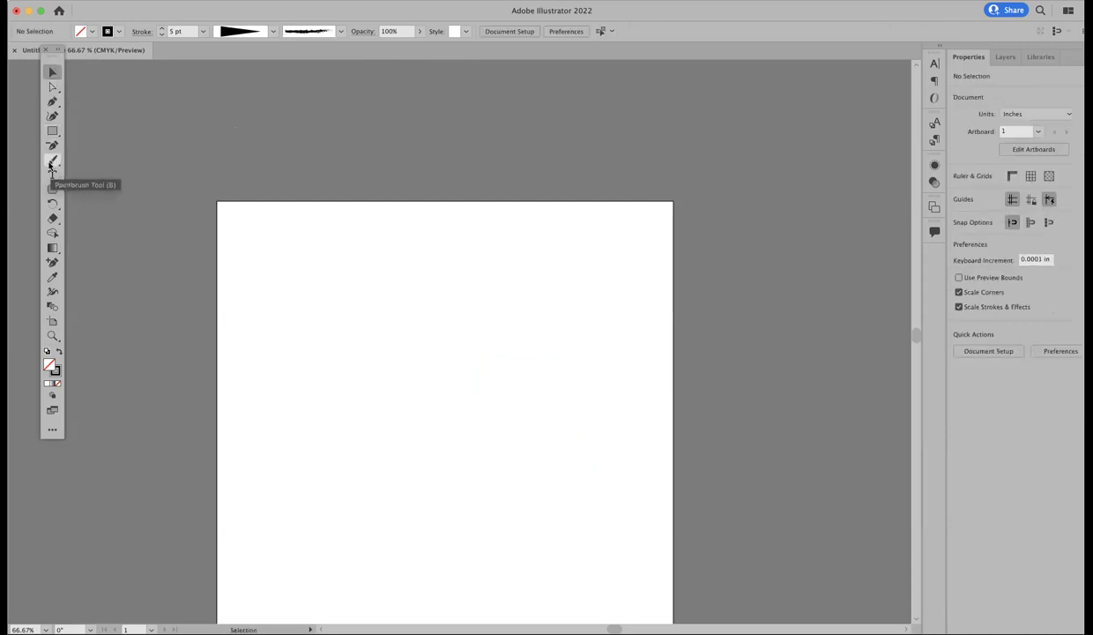
{"action": "left_click", "coordinate": [52, 176]}
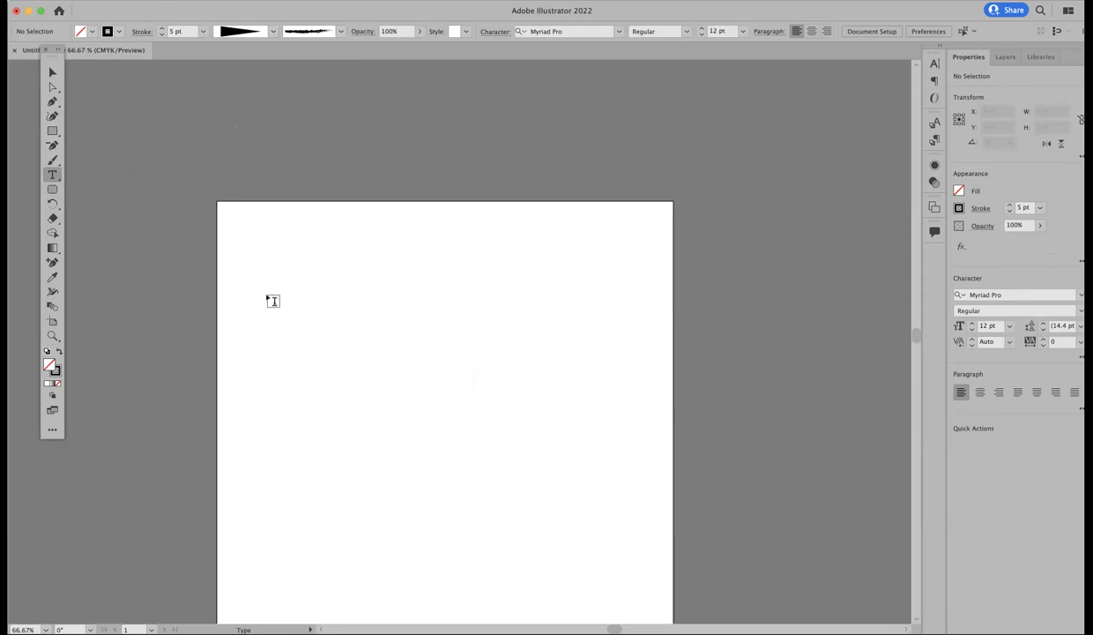
Step: Add a point-type label with the person's name near the top left
{"action": "left_click", "coordinate": [53, 177]}
{"action": "left_click", "coordinate": [273, 265]}
{"action": "left_click", "coordinate": [52, 73]}
{"action": "left_click", "coordinate": [86, 196]}
Step: Draw an area-text box and type 'Start typing in this box so that you can see how the lines wo'
{"action": "left_click", "coordinate": [52, 175]}
{"action": "left_click_drag", "start_coordinate": [403, 261], "coordinate": [574, 397]}
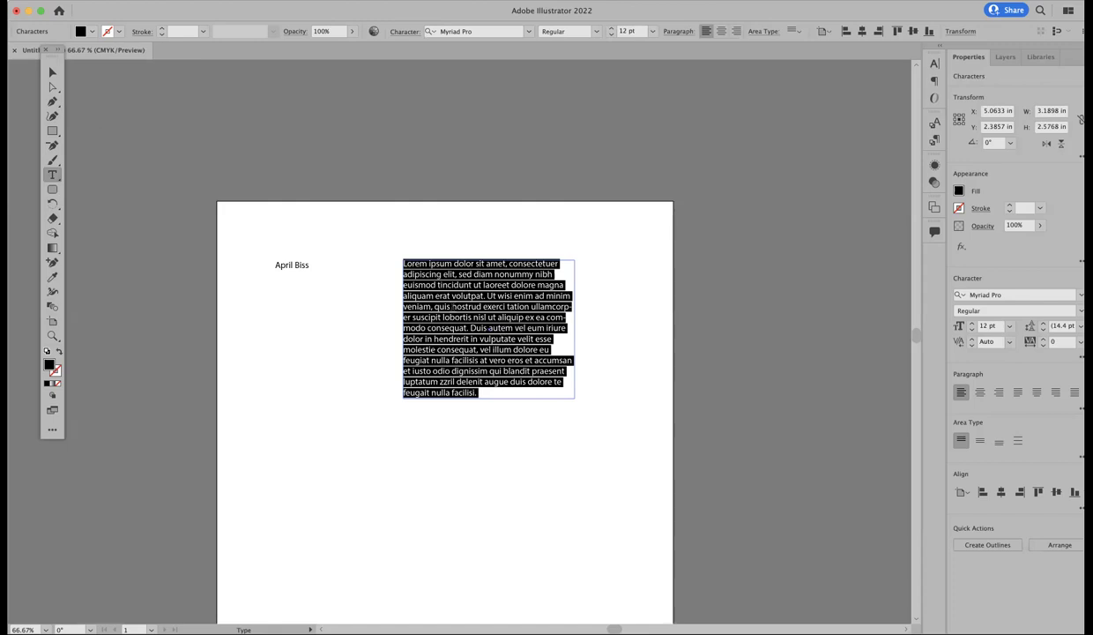
{"action": "triple_click", "coordinate": [440, 285]}
{"action": "type", "text": "Start typing in this box"}
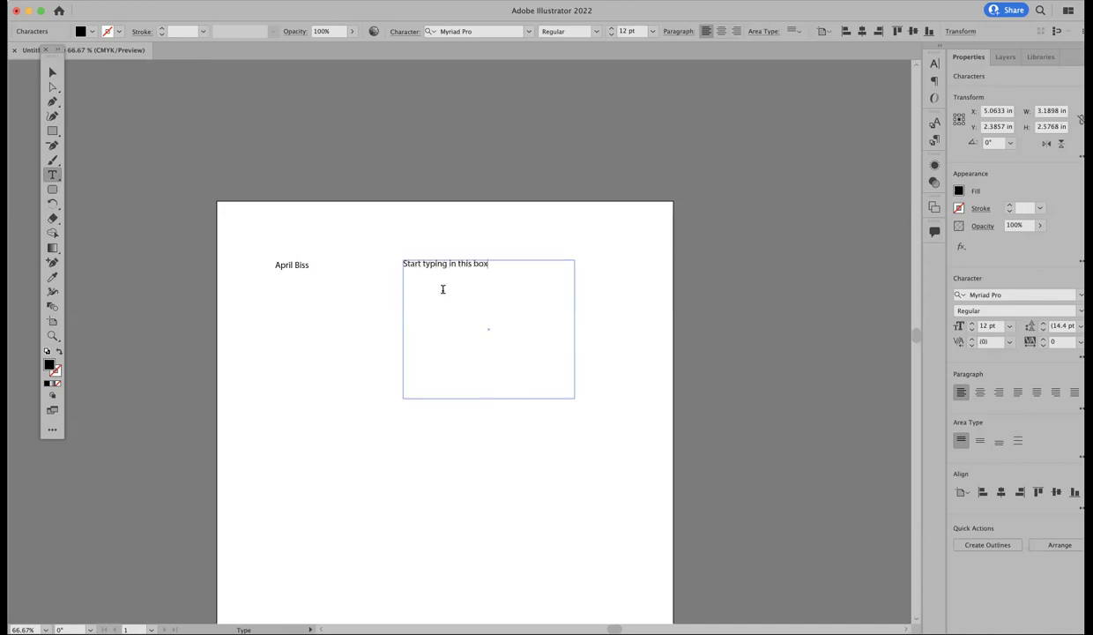
{"action": "type", "text": " so that you can see how the lines work."}
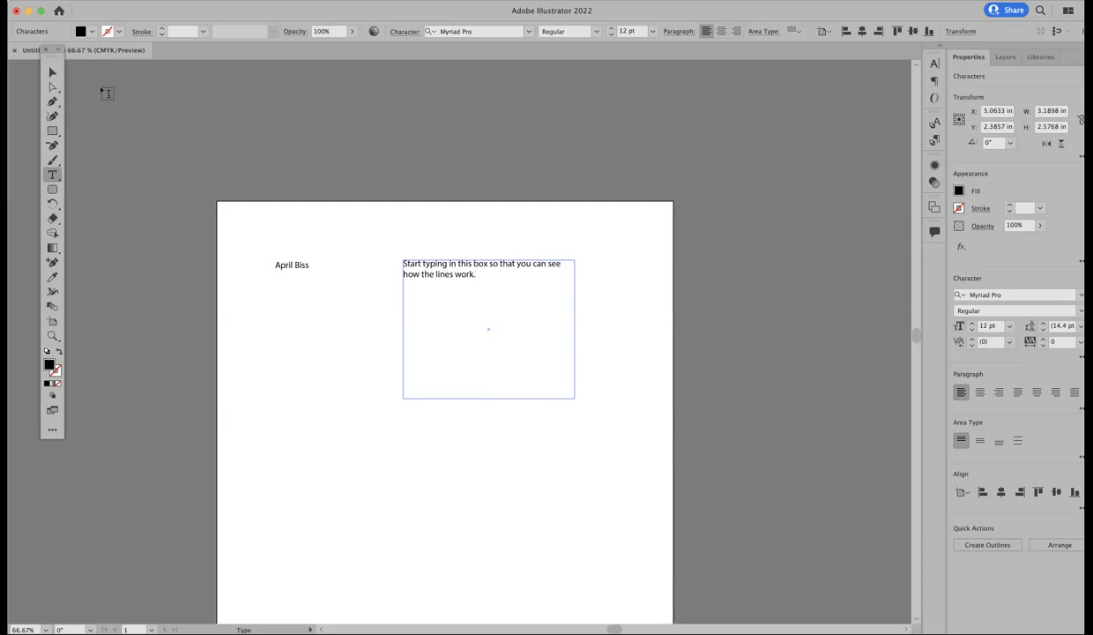
Step: Resize the text box from its handles so the lines rewrap
{"action": "left_click", "coordinate": [54, 73]}
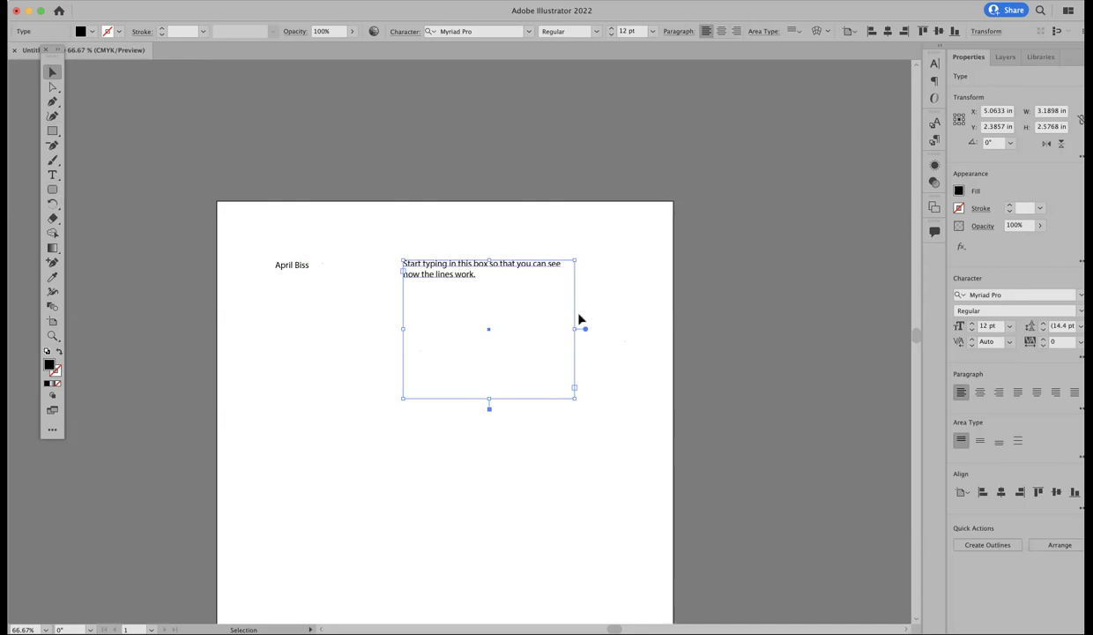
{"action": "left_click_drag", "start_coordinate": [575, 328], "coordinate": [519, 328]}
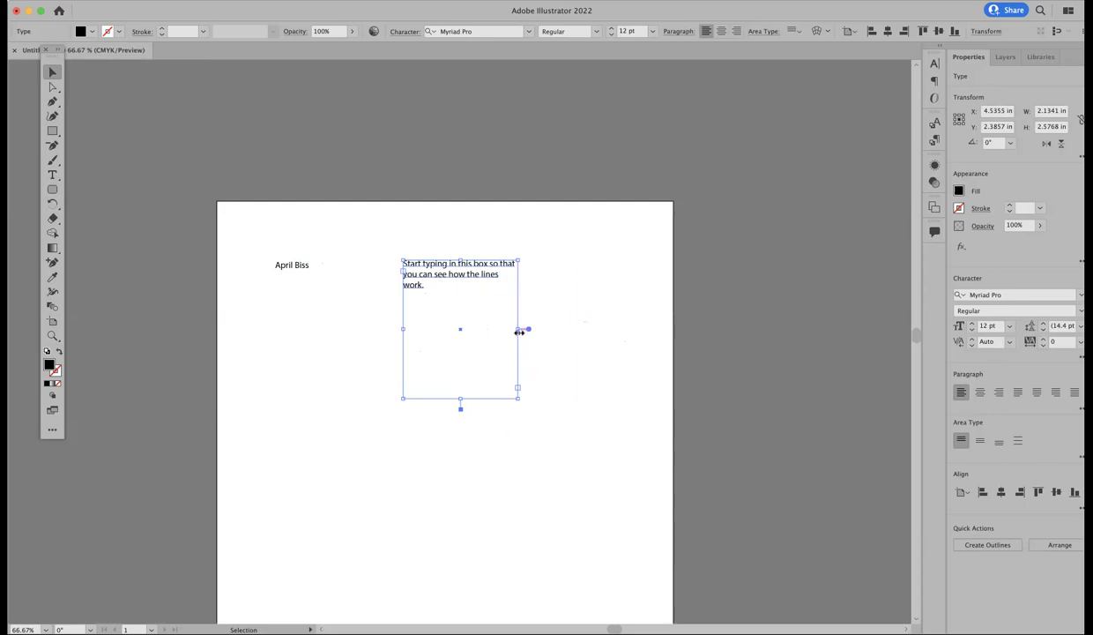
{"action": "left_click_drag", "start_coordinate": [519, 331], "coordinate": [544, 328]}
{"action": "mouse_move", "coordinate": [404, 327]}
{"action": "left_mouse_down"}
{"action": "mouse_move", "coordinate": [478, 327]}
{"action": "mouse_move", "coordinate": [419, 339]}
{"action": "mouse_move", "coordinate": [522, 353]}
{"action": "mouse_move", "coordinate": [401, 332]}
{"action": "left_mouse_up"}
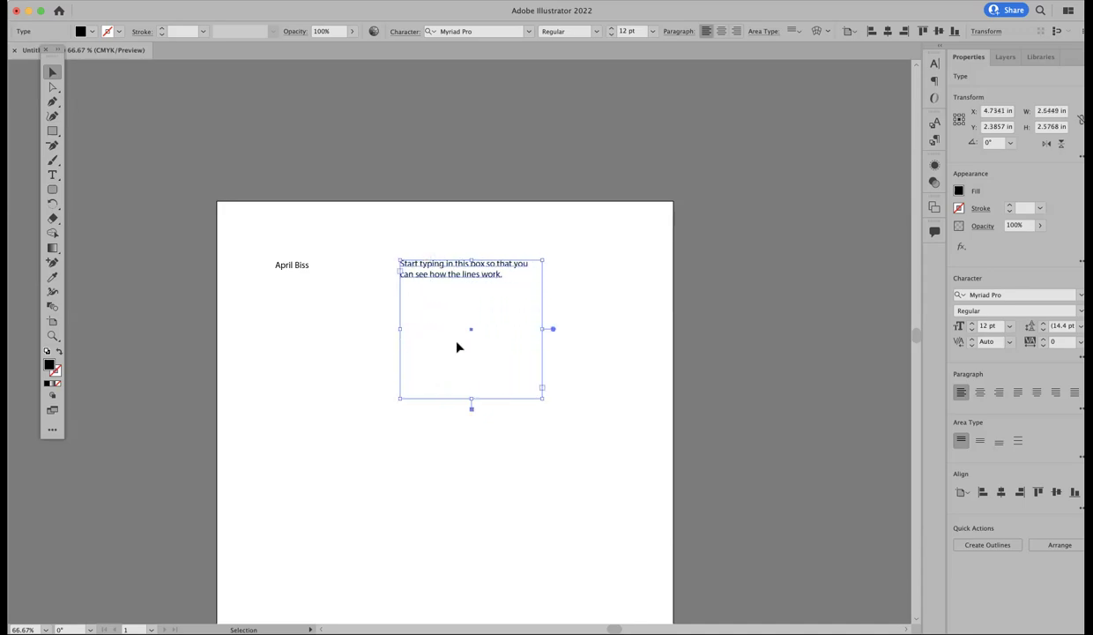
Step: Select the word 'work', then the whole paragraph, in the text box
{"action": "left_click", "coordinate": [52, 174]}
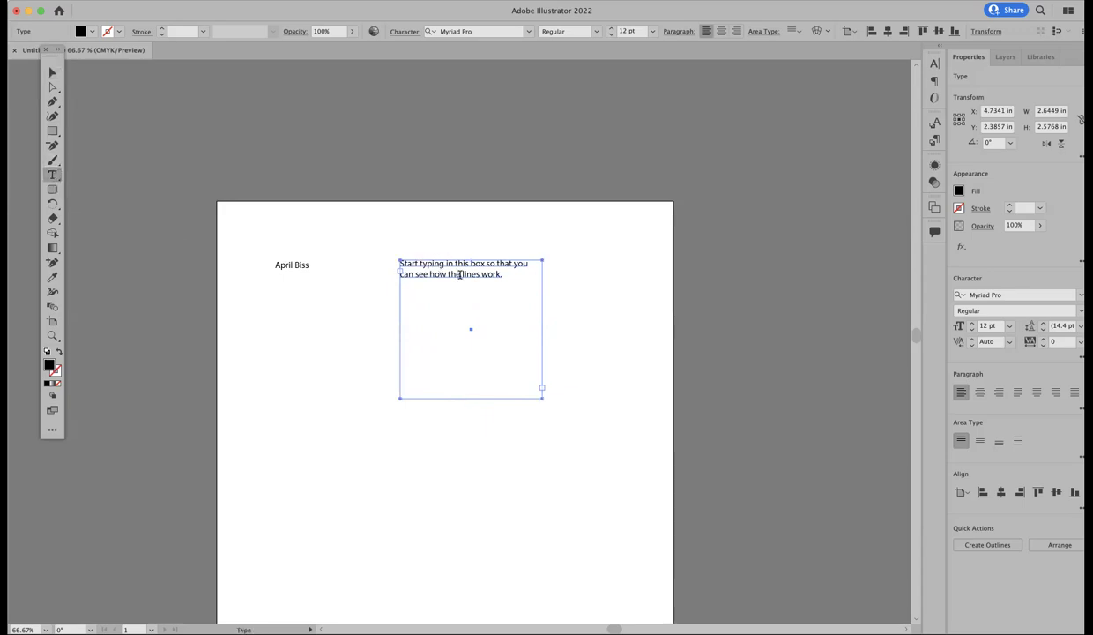
{"action": "double_click", "coordinate": [491, 274]}
{"action": "triple_click", "coordinate": [492, 274]}
{"action": "left_click", "coordinate": [495, 273]}
Step: Reselect the sentence and browse the Edit, Effect and Select menus without changes
{"action": "left_click_drag", "start_coordinate": [498, 275], "coordinate": [388, 246]}
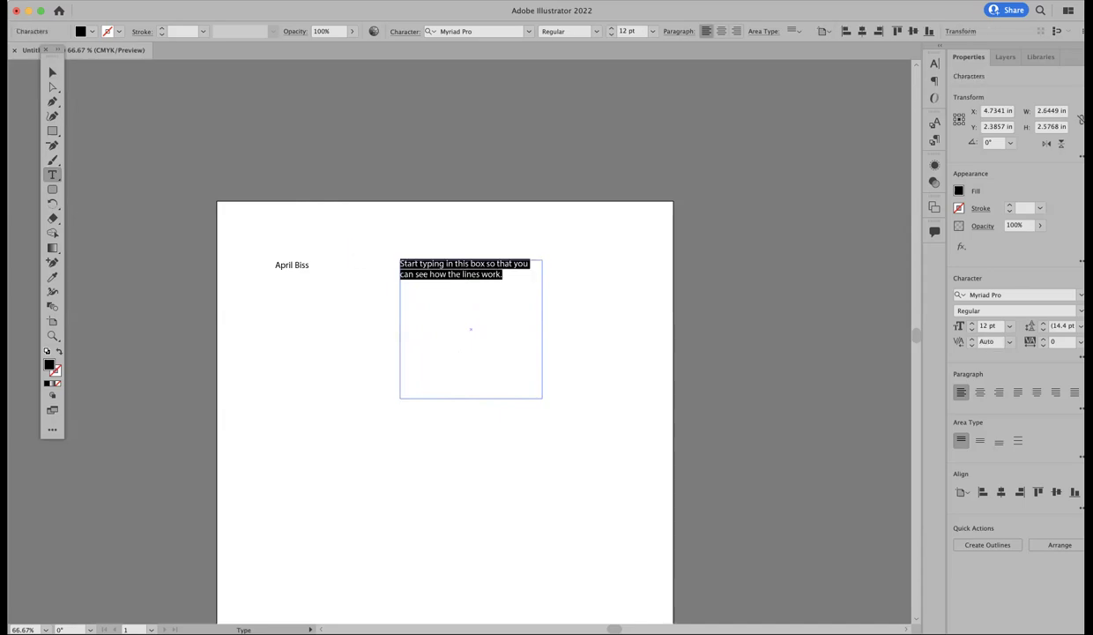
{"action": "left_click", "coordinate": [75, 0]}
{"action": "left_click", "coordinate": [236, 0]}
{"action": "mouse_move", "coordinate": [200, 0]}
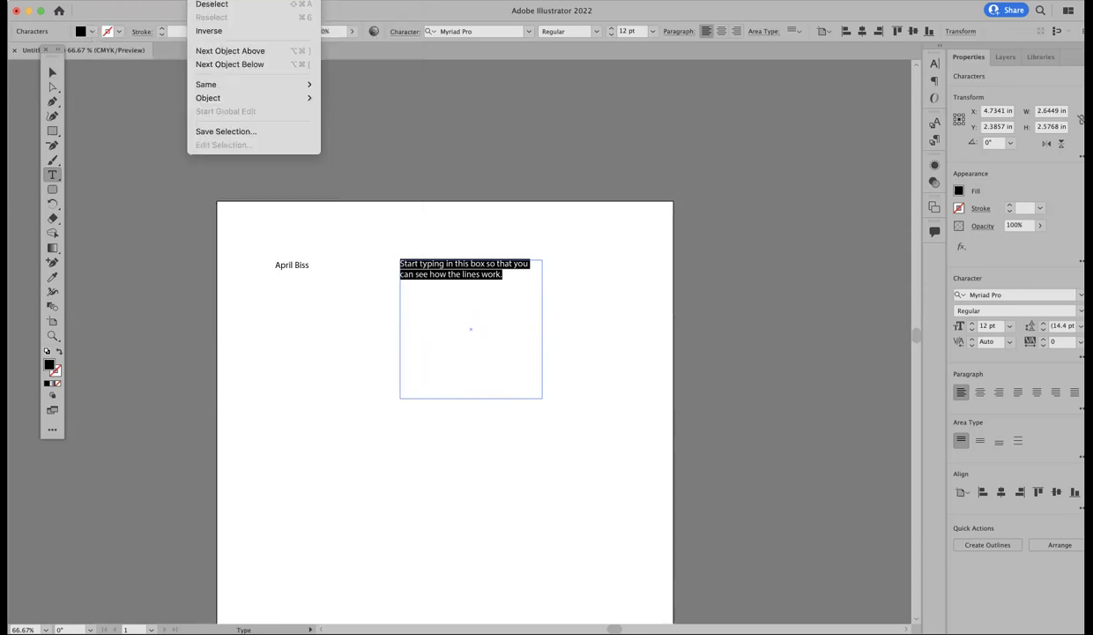
{"action": "left_click", "coordinate": [656, 84]}
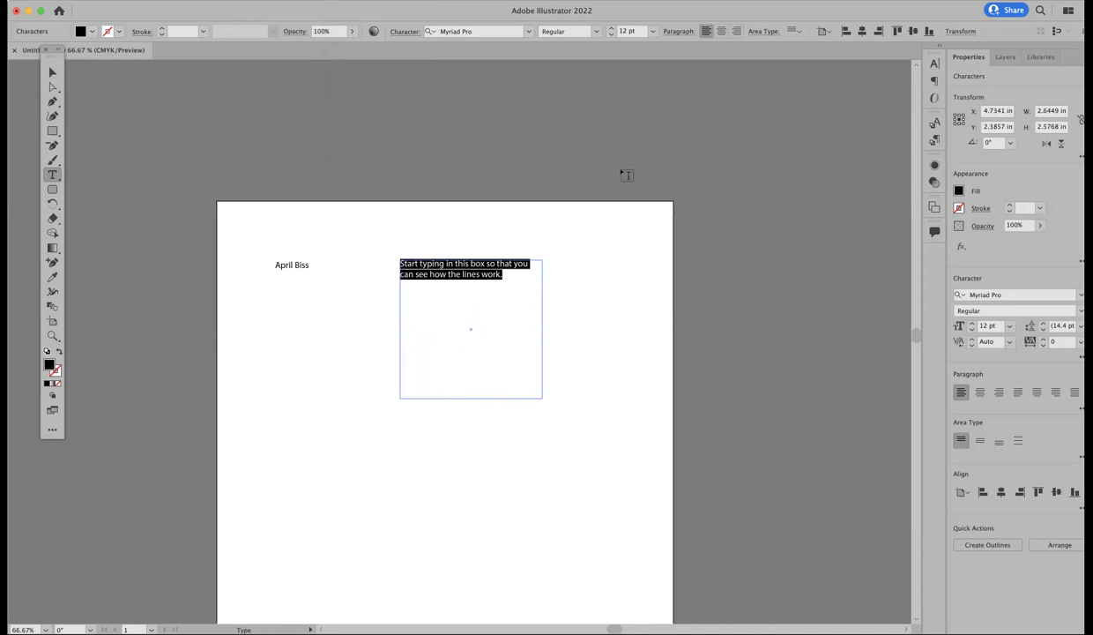
Step: Show the Character panel from Window > Type and float it
{"action": "left_click", "coordinate": [300, 0]}
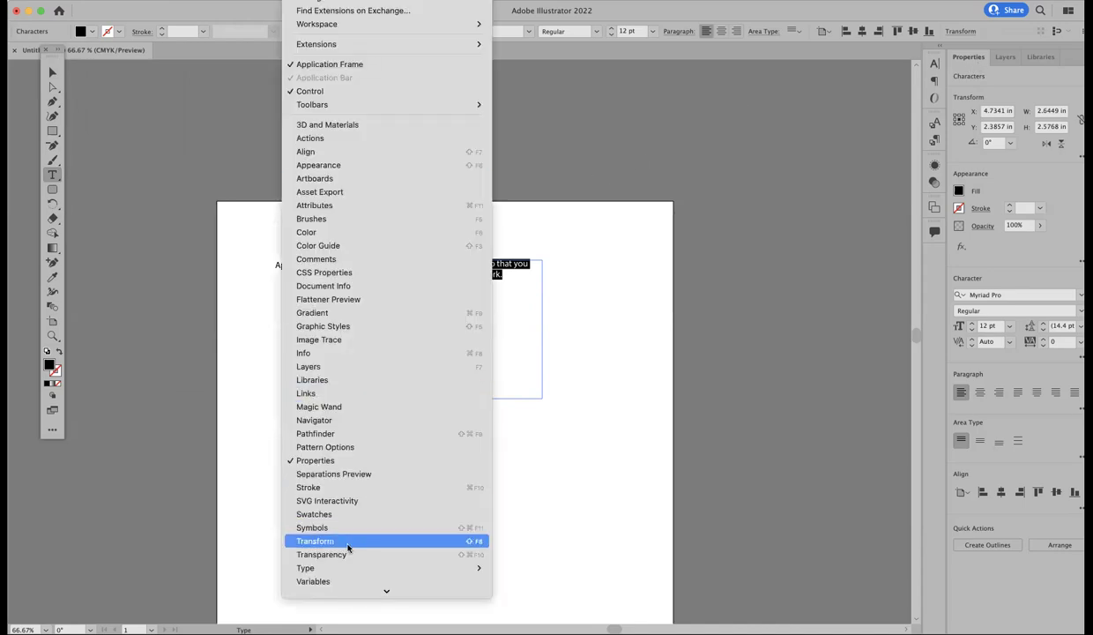
{"action": "mouse_move", "coordinate": [344, 567]}
{"action": "left_click", "coordinate": [546, 509]}
{"action": "left_click_drag", "start_coordinate": [810, 58], "coordinate": [592, 99]}
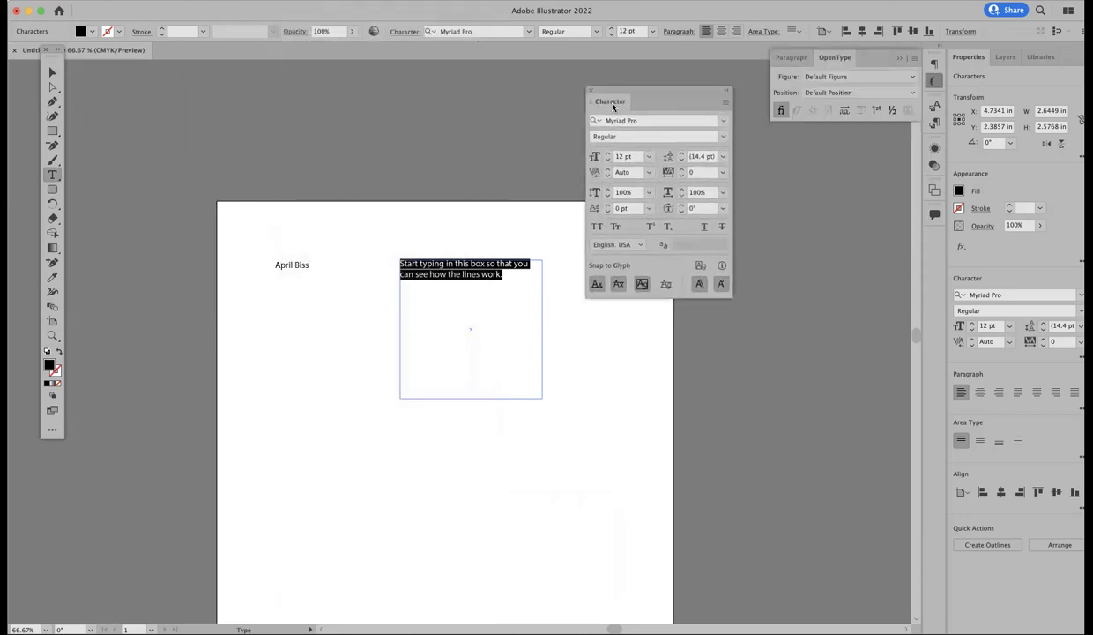
Step: Apply Minion Variable Concept at 21 pt, trying 18 pt leading before returning to Auto
{"action": "left_click", "coordinate": [723, 120]}
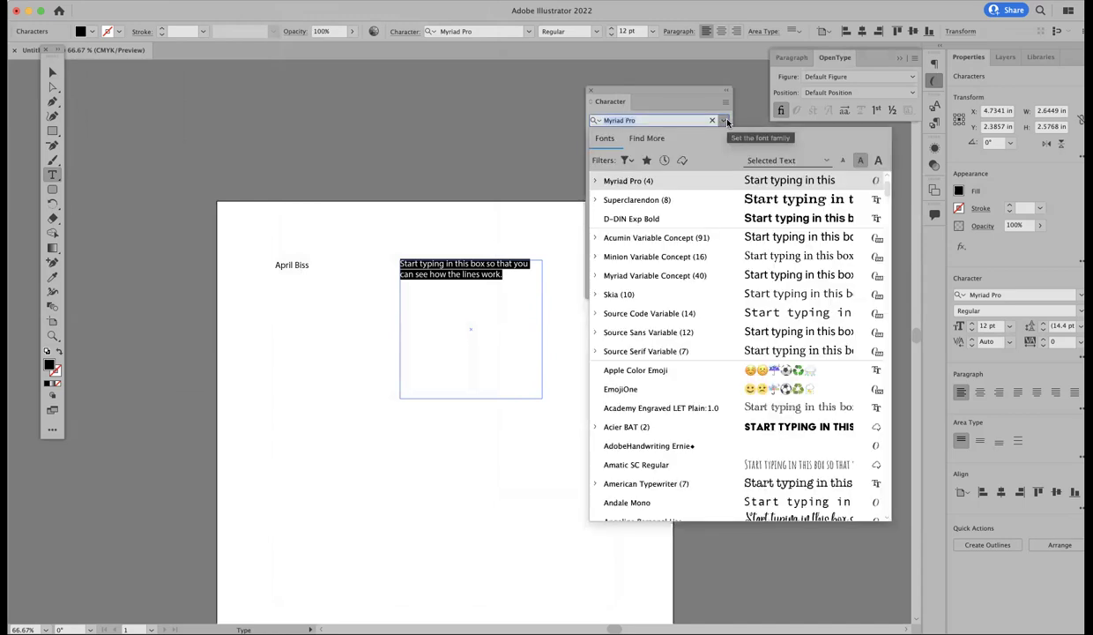
{"action": "left_click", "coordinate": [670, 258]}
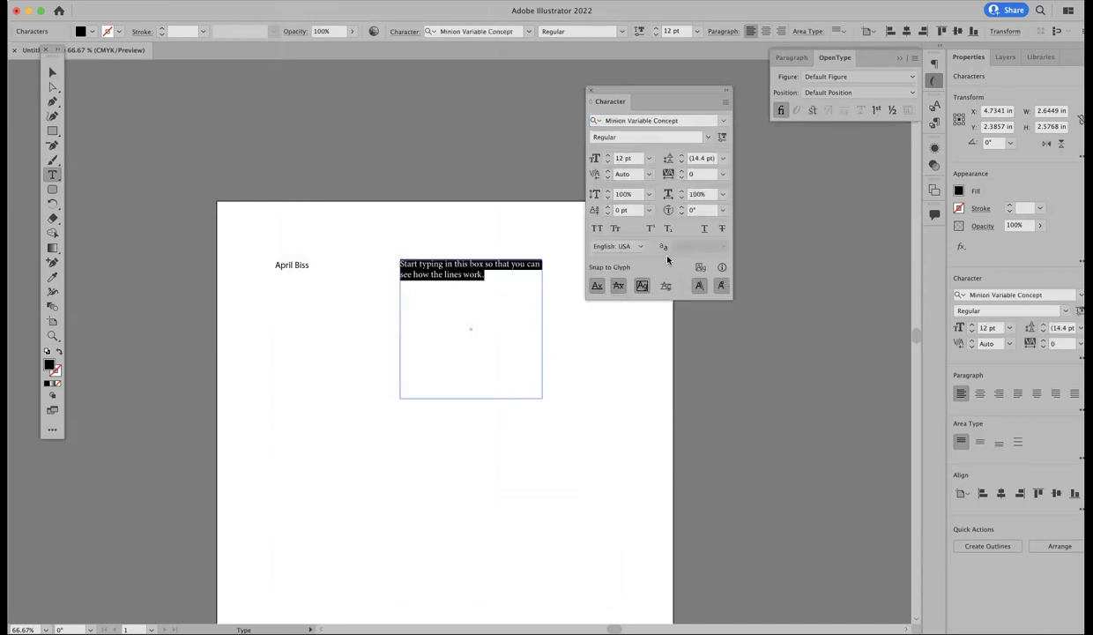
{"action": "left_click", "coordinate": [649, 158]}
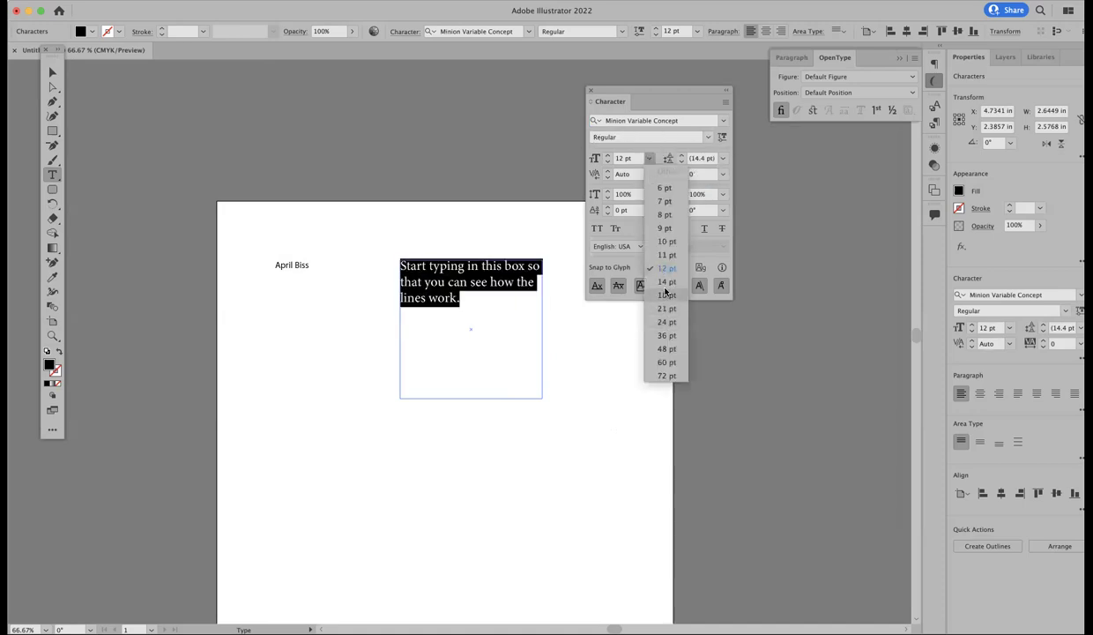
{"action": "left_click", "coordinate": [666, 308]}
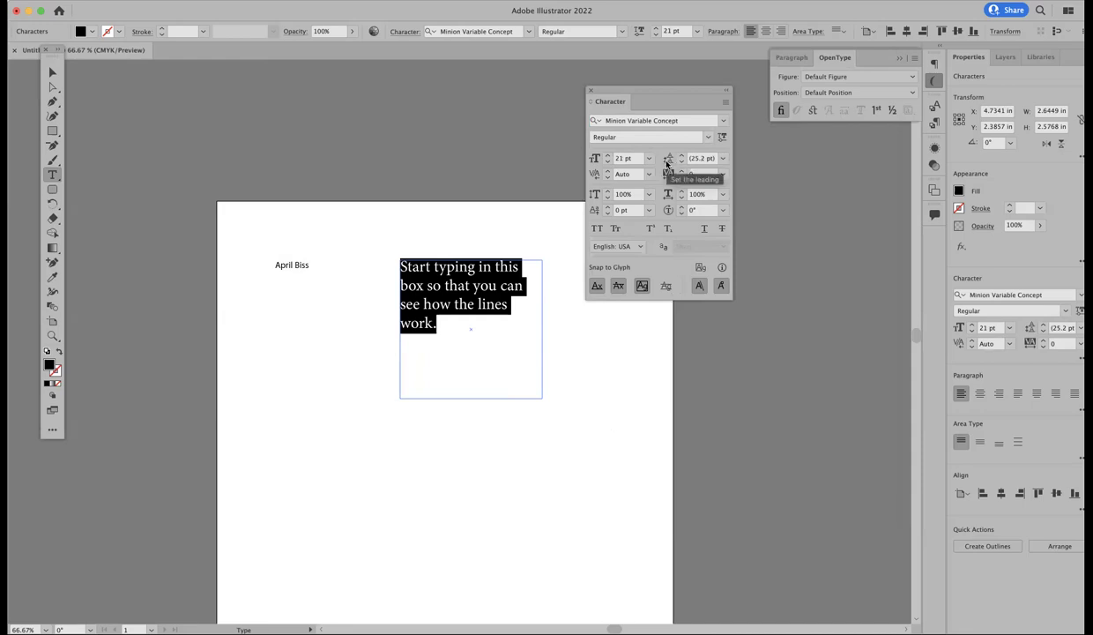
{"action": "left_click", "coordinate": [723, 159]}
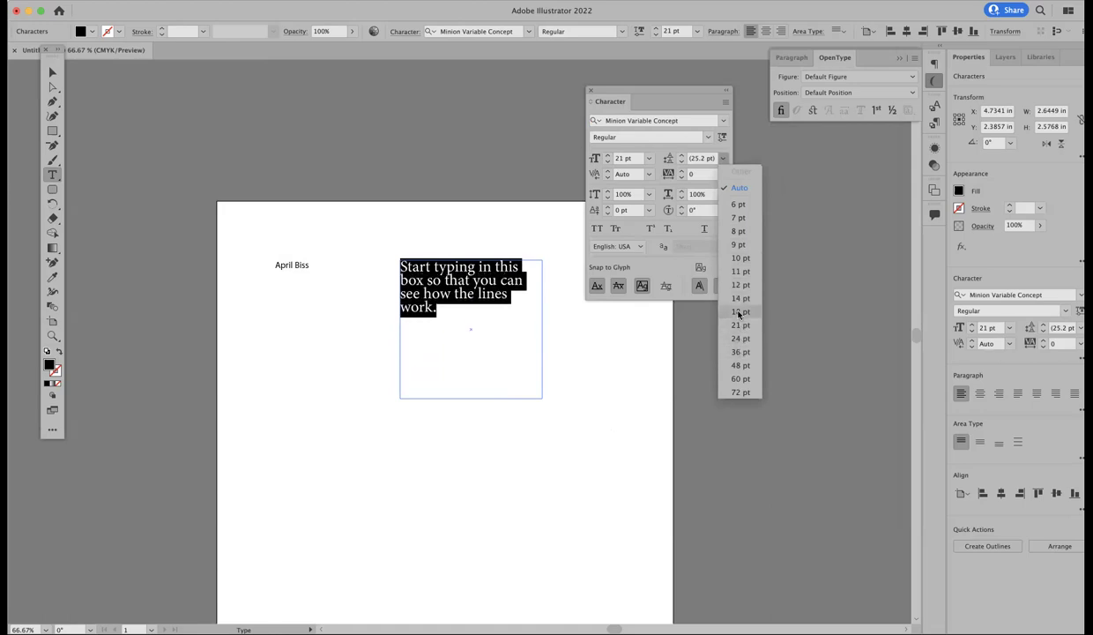
{"action": "left_click", "coordinate": [741, 311]}
{"action": "left_click", "coordinate": [723, 157]}
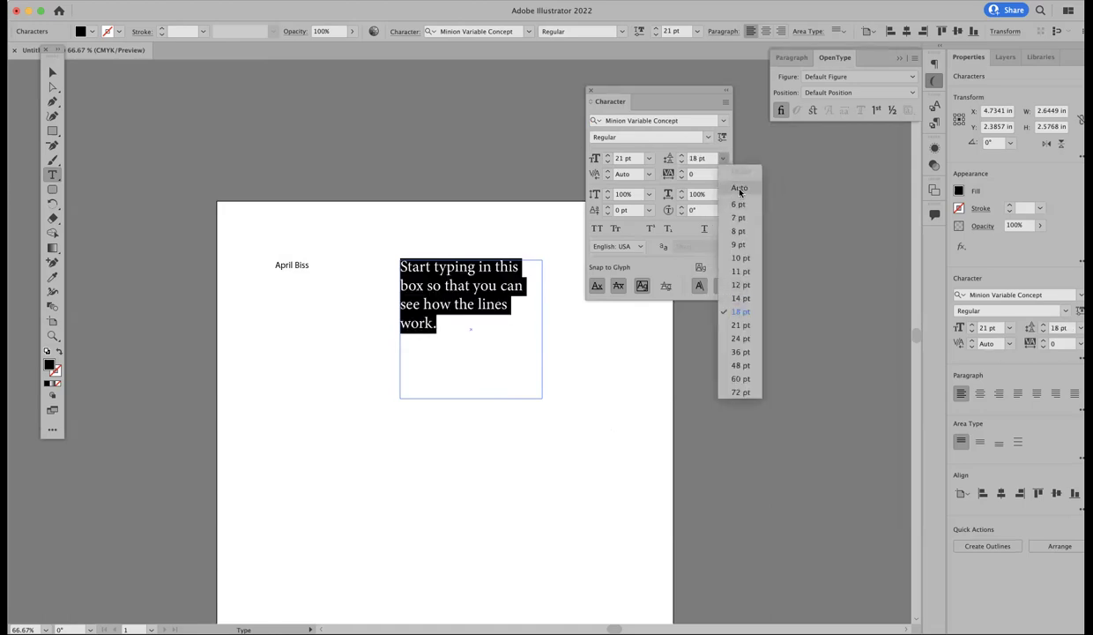
{"action": "left_click", "coordinate": [719, 188]}
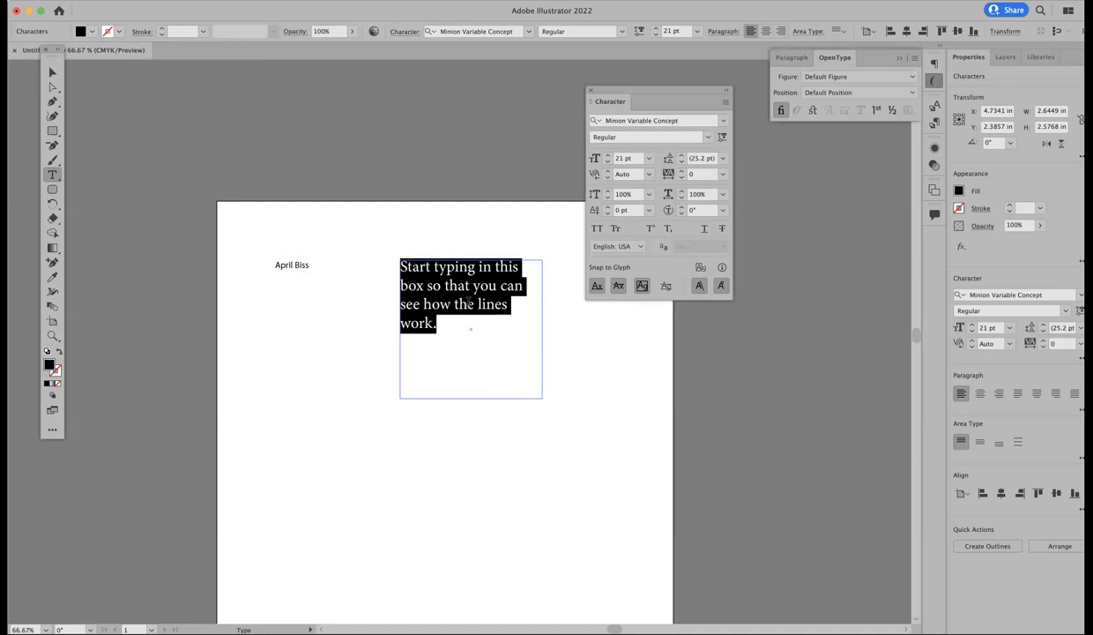
Step: Leave tracking at 0 and set the font size to 24 pt
{"action": "left_click", "coordinate": [722, 174]}
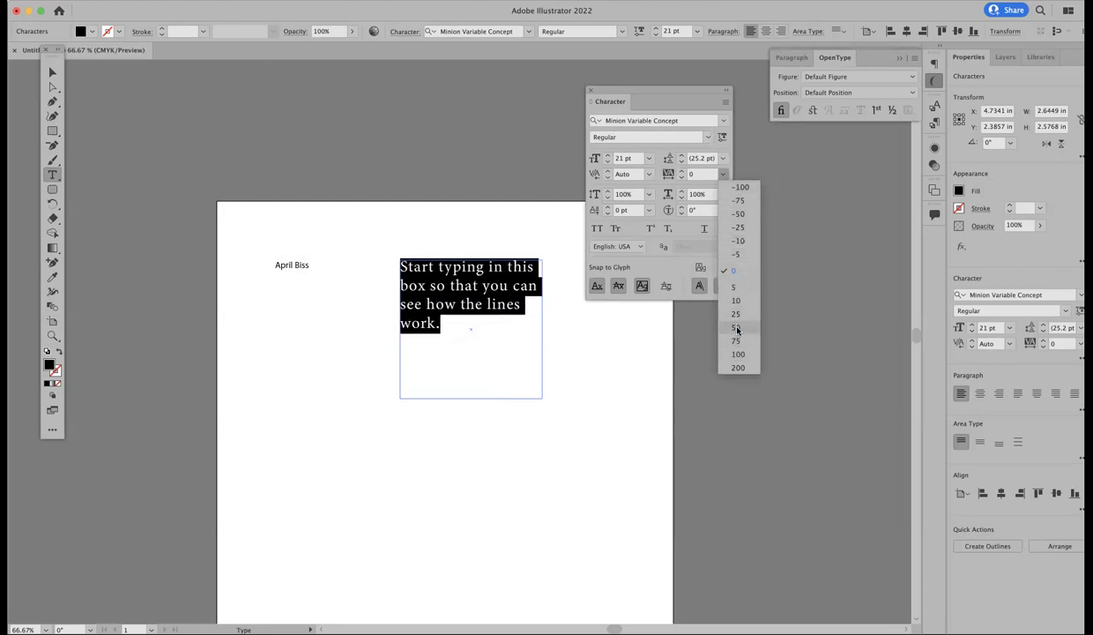
{"action": "left_click", "coordinate": [730, 267]}
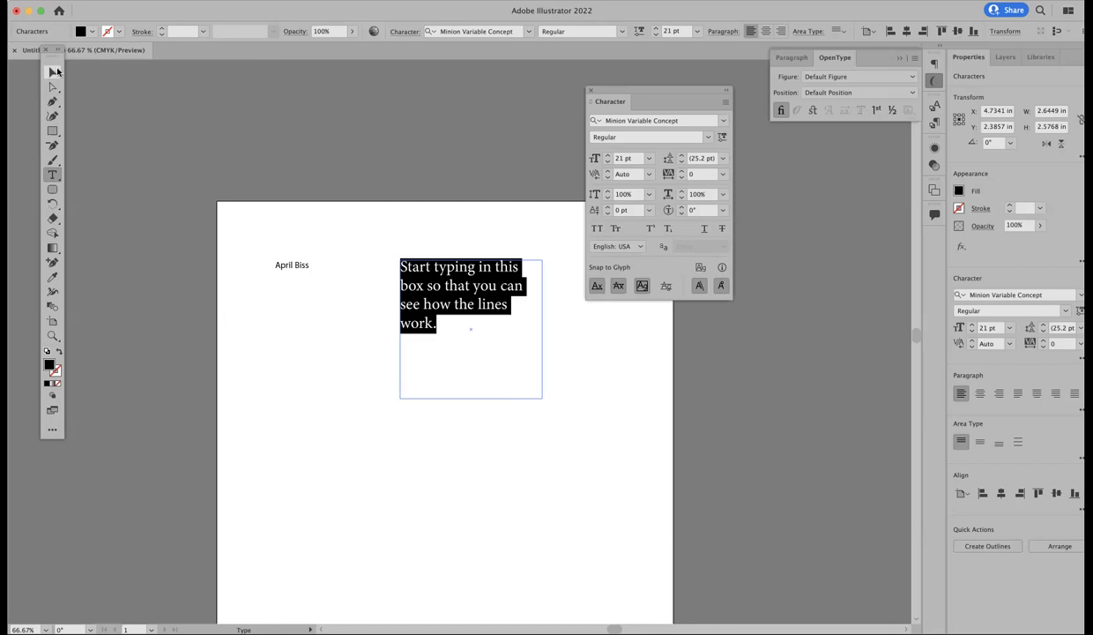
{"action": "left_click_drag", "start_coordinate": [639, 98], "coordinate": [673, 97]}
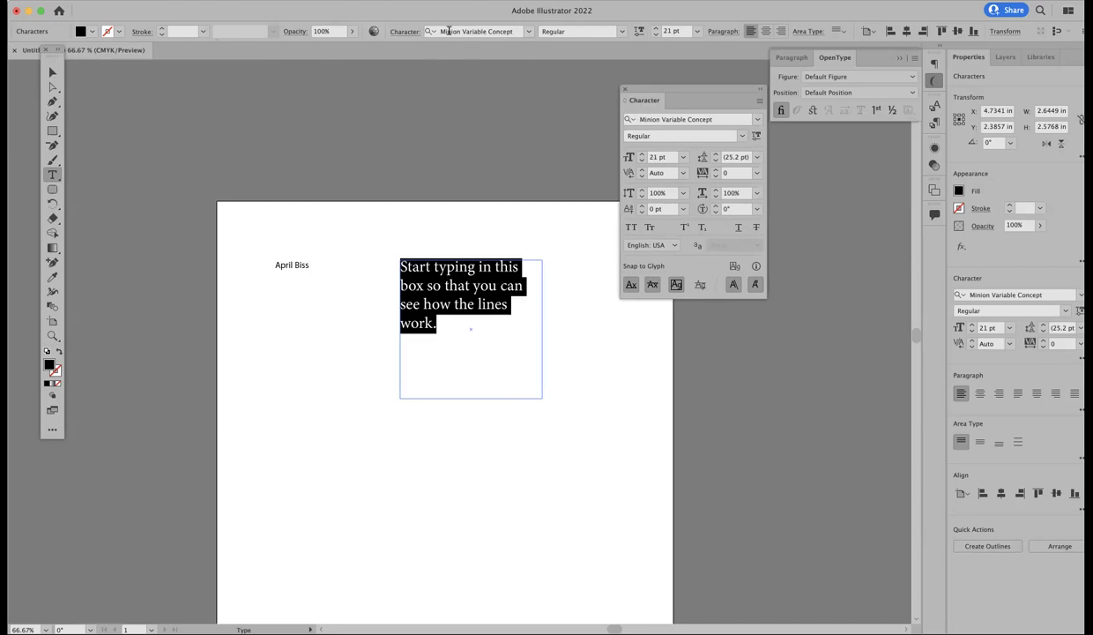
{"action": "left_click", "coordinate": [697, 34]}
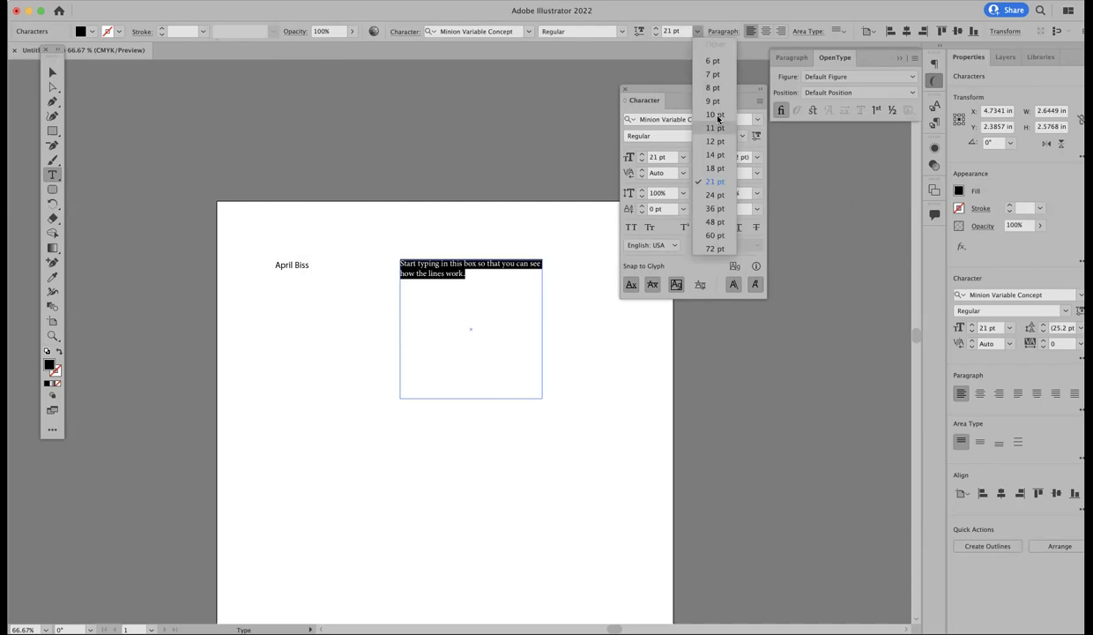
{"action": "left_click", "coordinate": [719, 195]}
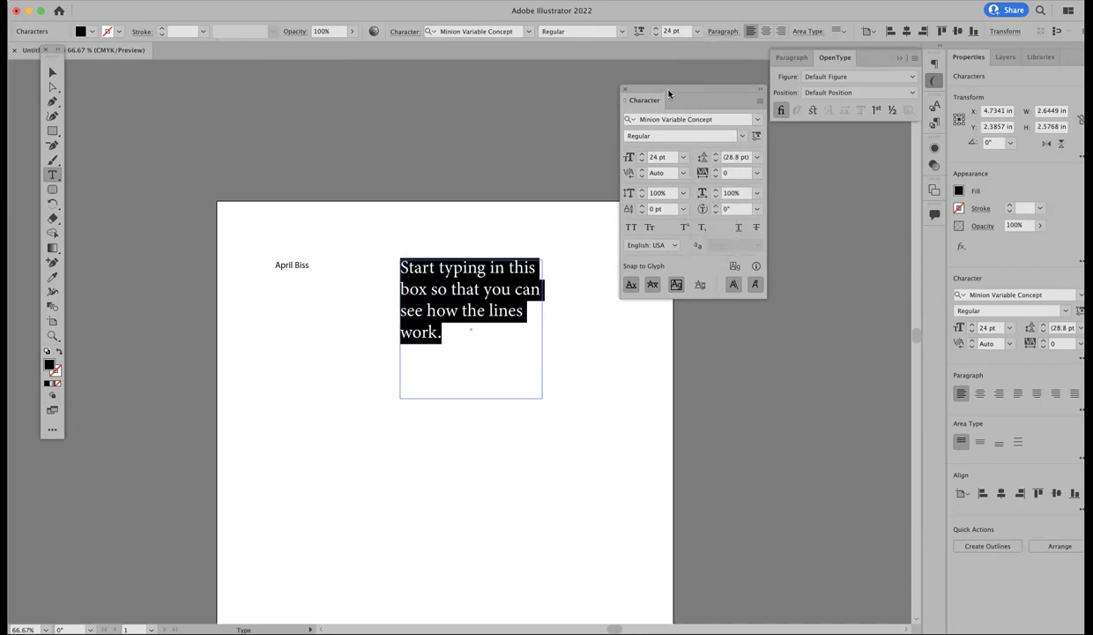
Step: In the Paragraph panel, try center and right alignment, ending left-aligned
{"action": "left_click_drag", "start_coordinate": [646, 88], "coordinate": [720, 174]}
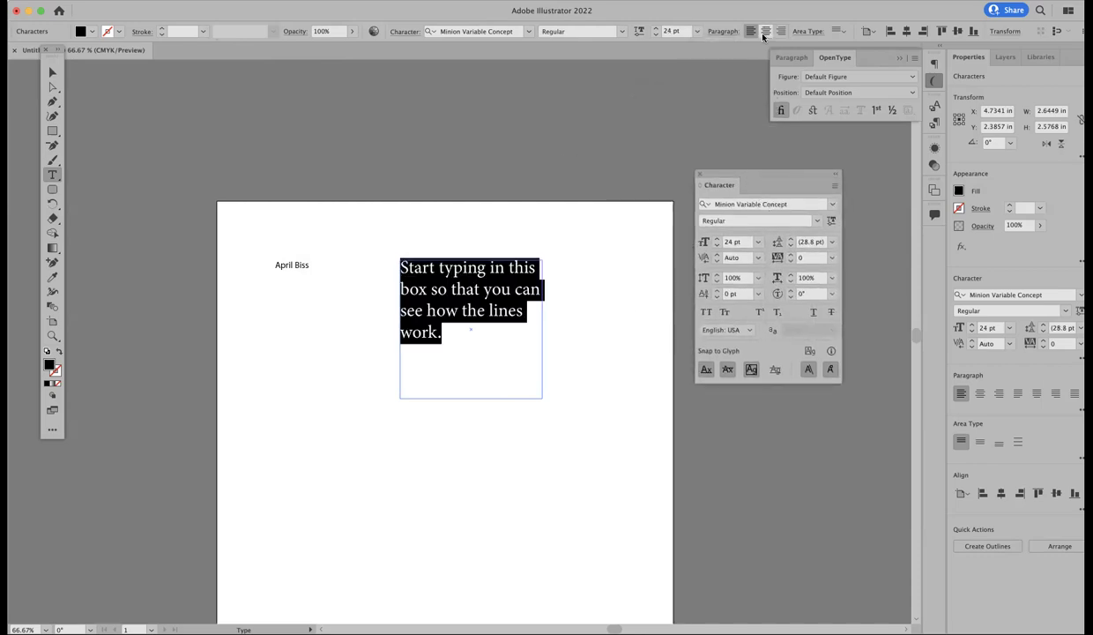
{"action": "left_click", "coordinate": [793, 58]}
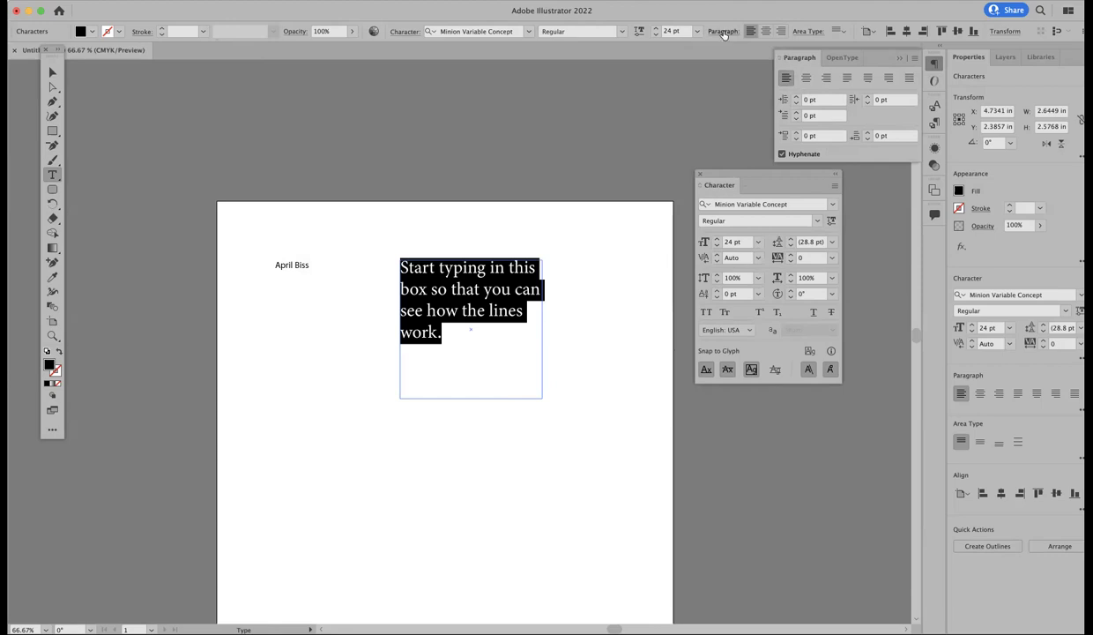
{"action": "left_click", "coordinate": [766, 32]}
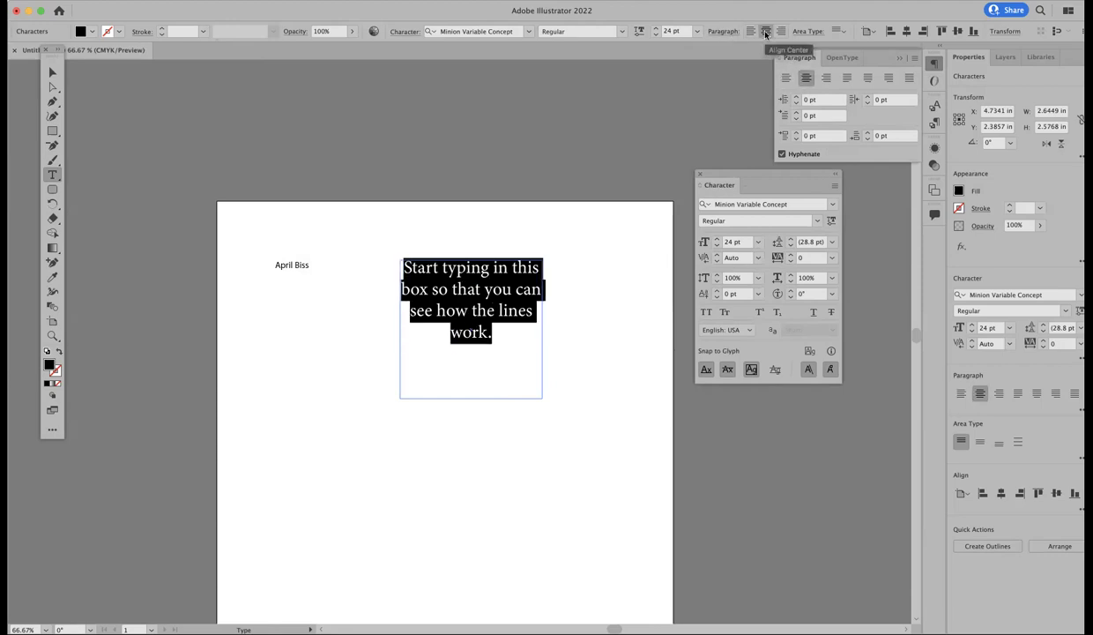
{"action": "left_click", "coordinate": [780, 32]}
{"action": "left_click", "coordinate": [750, 31]}
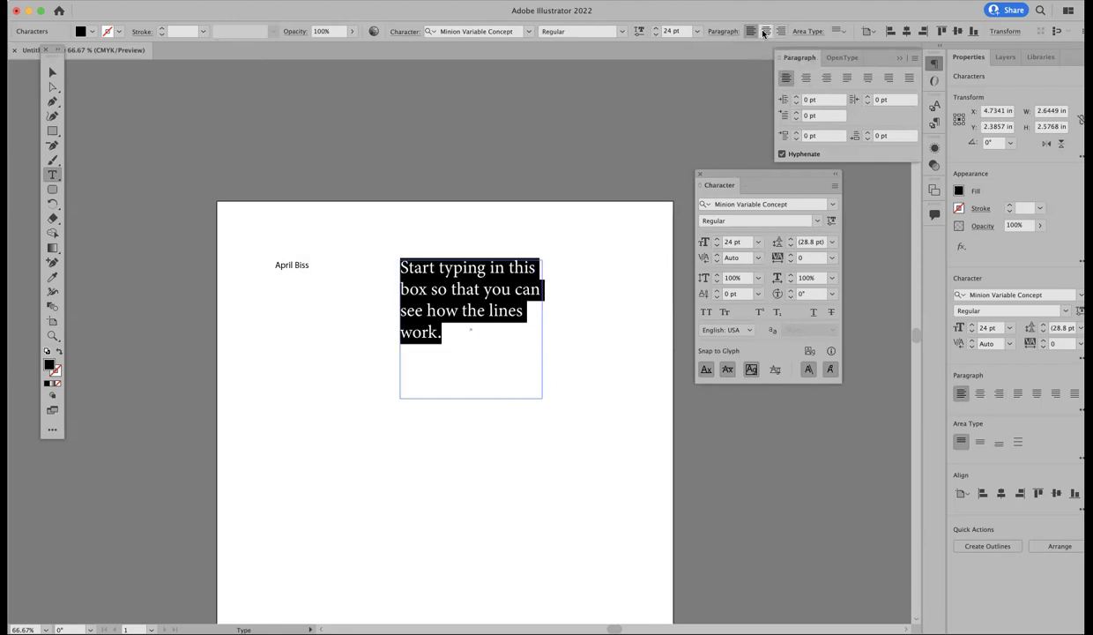
{"action": "left_click", "coordinate": [766, 32]}
{"action": "left_click", "coordinate": [781, 31]}
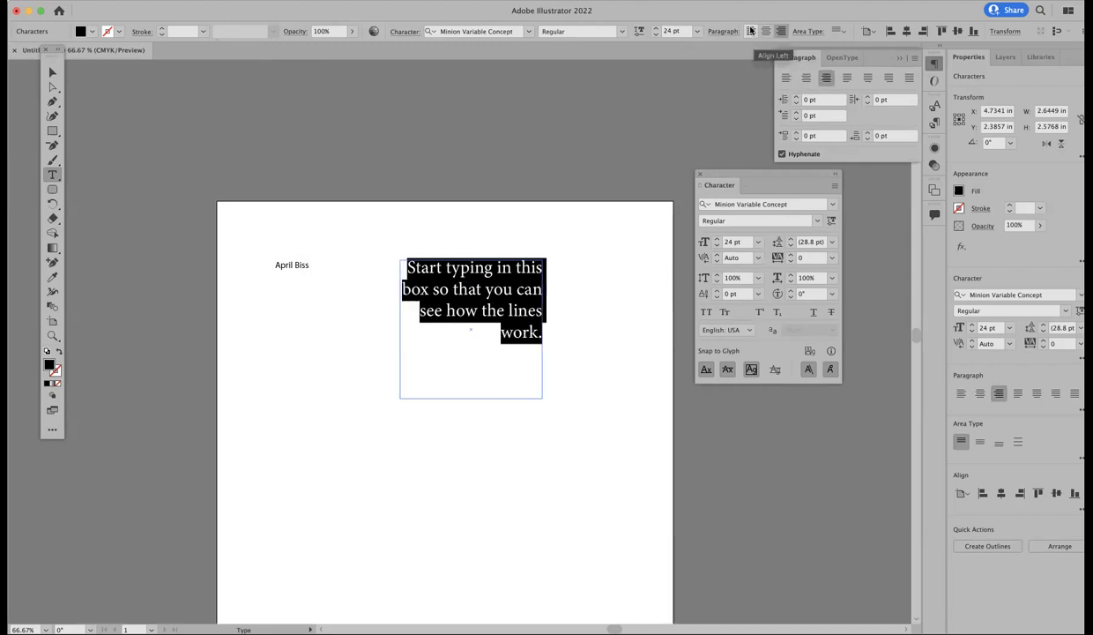
{"action": "left_click", "coordinate": [750, 32]}
{"action": "left_click", "coordinate": [439, 332]}
Step: Set the word 'typing' to Bold and deselect everything
{"action": "left_click_drag", "start_coordinate": [485, 268], "coordinate": [438, 267]}
{"action": "left_click", "coordinate": [791, 221]}
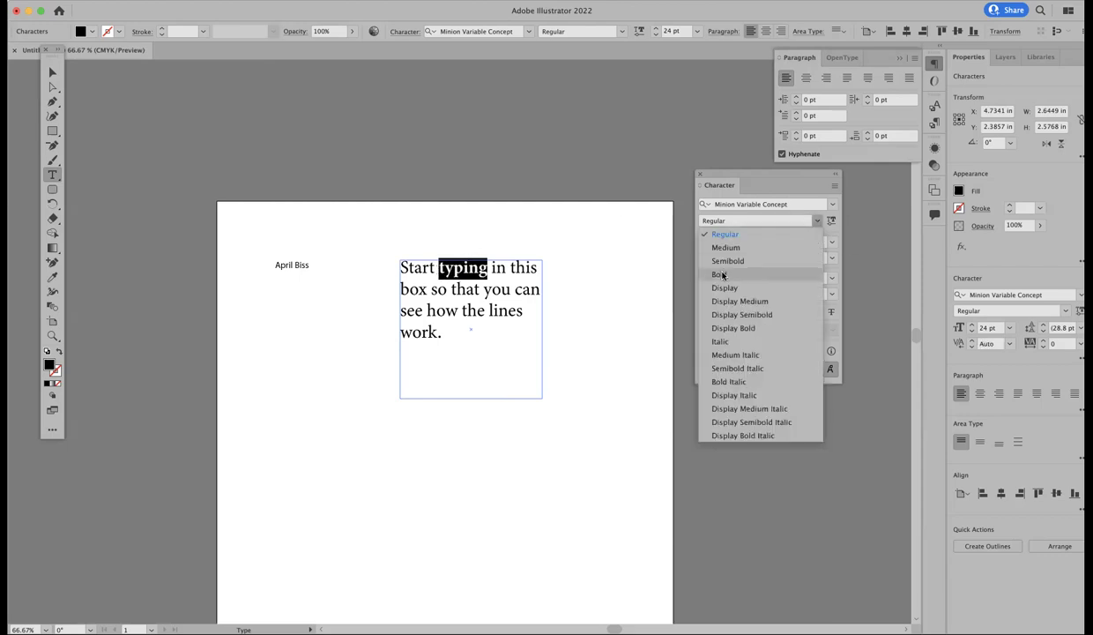
{"action": "left_click", "coordinate": [722, 275]}
{"action": "left_click", "coordinate": [435, 310]}
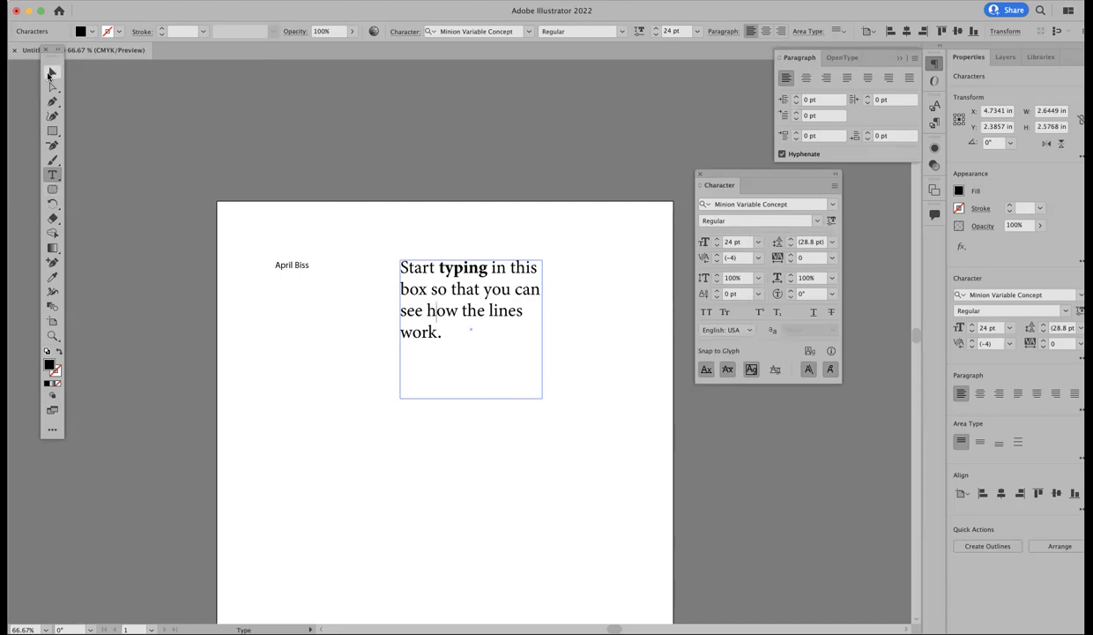
{"action": "left_click", "coordinate": [51, 73]}
{"action": "left_click", "coordinate": [179, 234]}
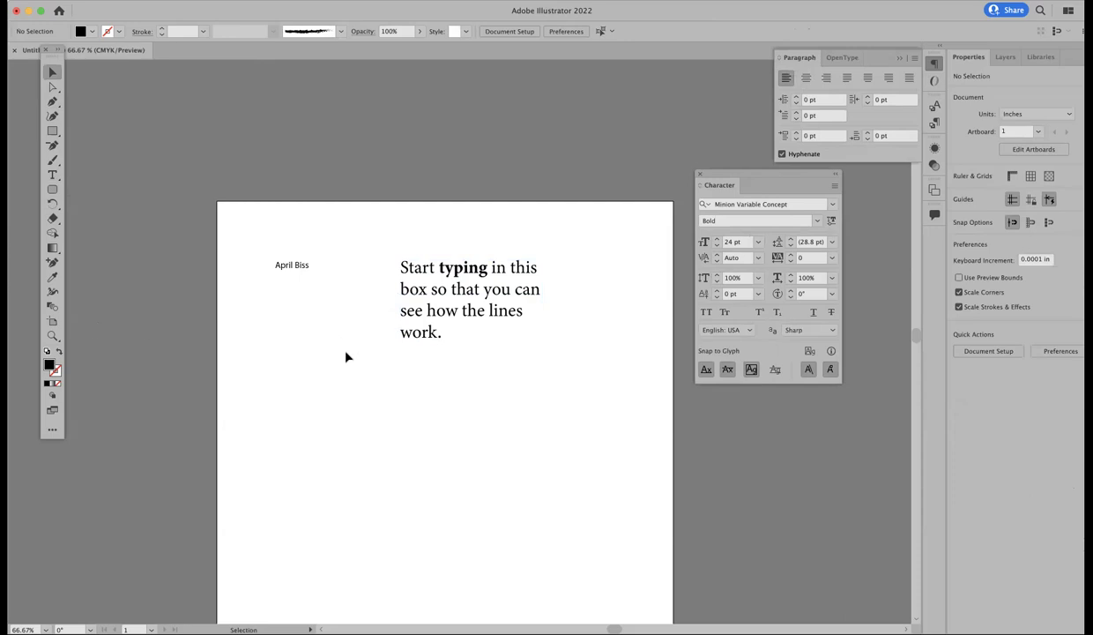
Step: Close the Paragraph panel and move the Character panel lower right
{"action": "scroll", "coordinate": [347, 356], "scroll_direction": "down", "scroll_amount": 5}
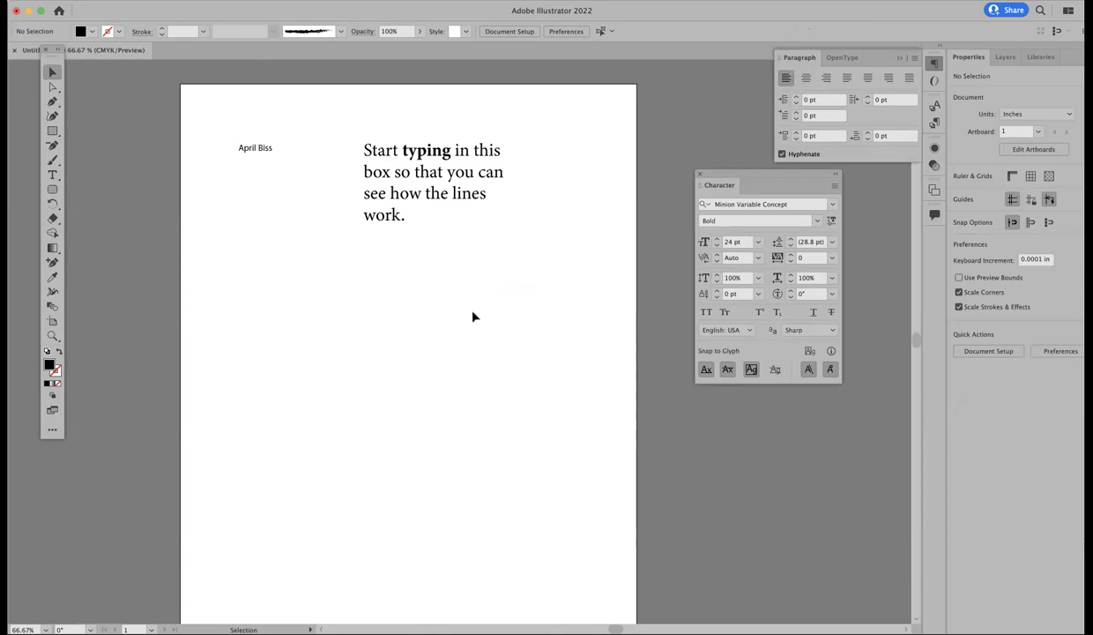
{"action": "scroll", "coordinate": [474, 317], "scroll_direction": "down", "scroll_amount": 1}
{"action": "scroll", "coordinate": [473, 317], "scroll_direction": "right", "scroll_amount": 2}
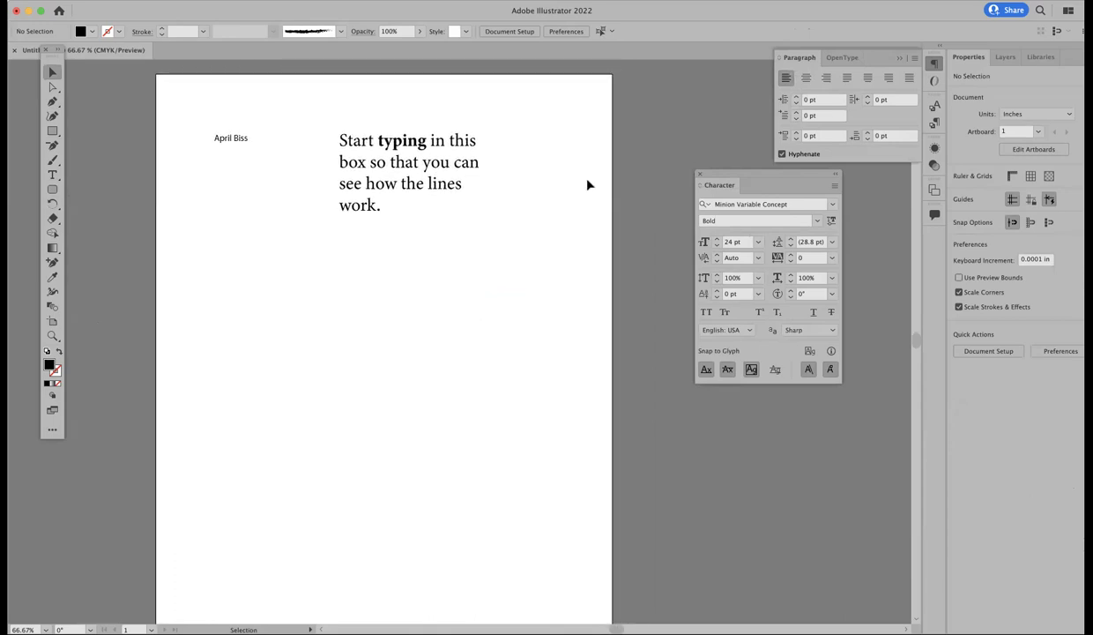
{"action": "left_click", "coordinate": [888, 57]}
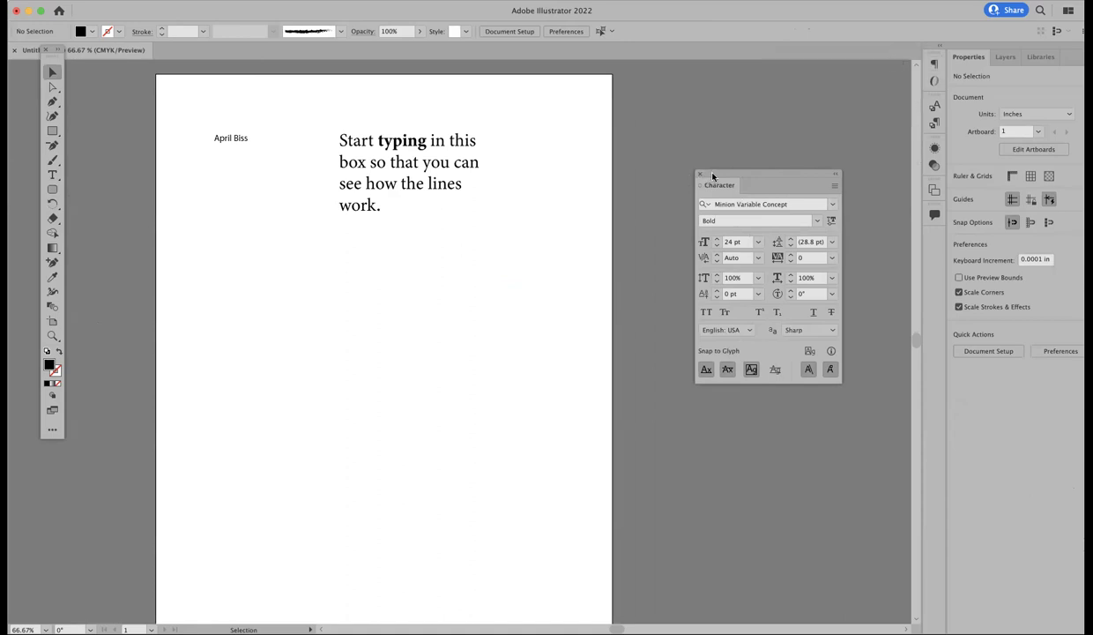
{"action": "left_click_drag", "start_coordinate": [715, 176], "coordinate": [776, 254]}
{"action": "scroll", "coordinate": [561, 231], "scroll_direction": "up", "scroll_amount": 1}
{"action": "scroll", "coordinate": [561, 231], "scroll_direction": "up", "scroll_amount": 2}
{"action": "scroll", "coordinate": [562, 231], "scroll_direction": "down", "scroll_amount": 2}
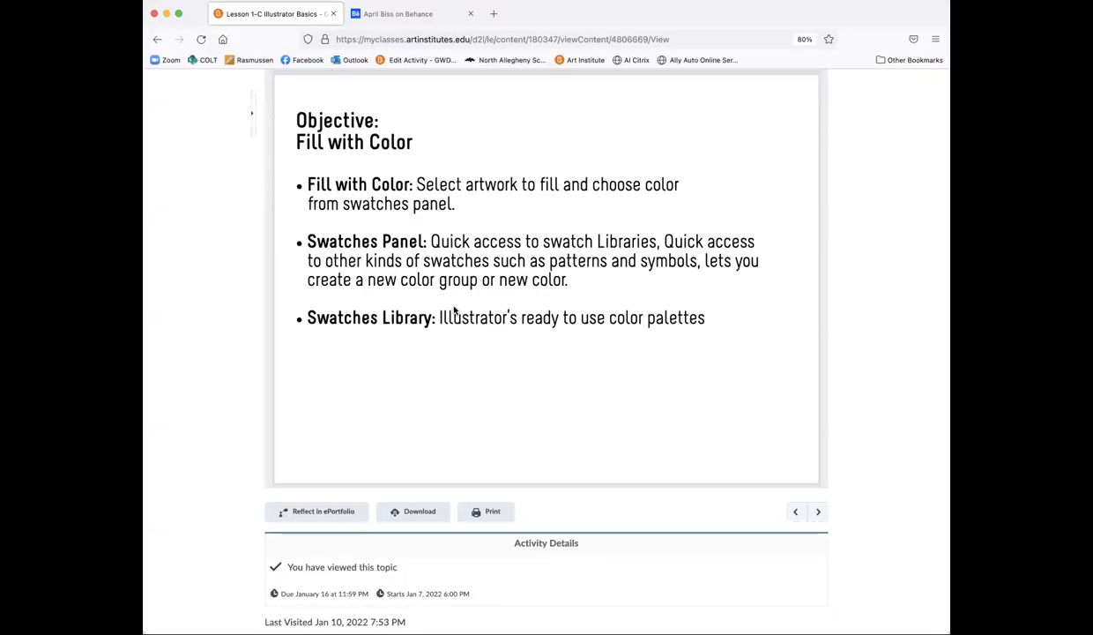
Step: Return to the Week 1 page and scroll to The Evolution of Typography description
{"action": "scroll", "coordinate": [454, 310], "scroll_direction": "up", "scroll_amount": 1}
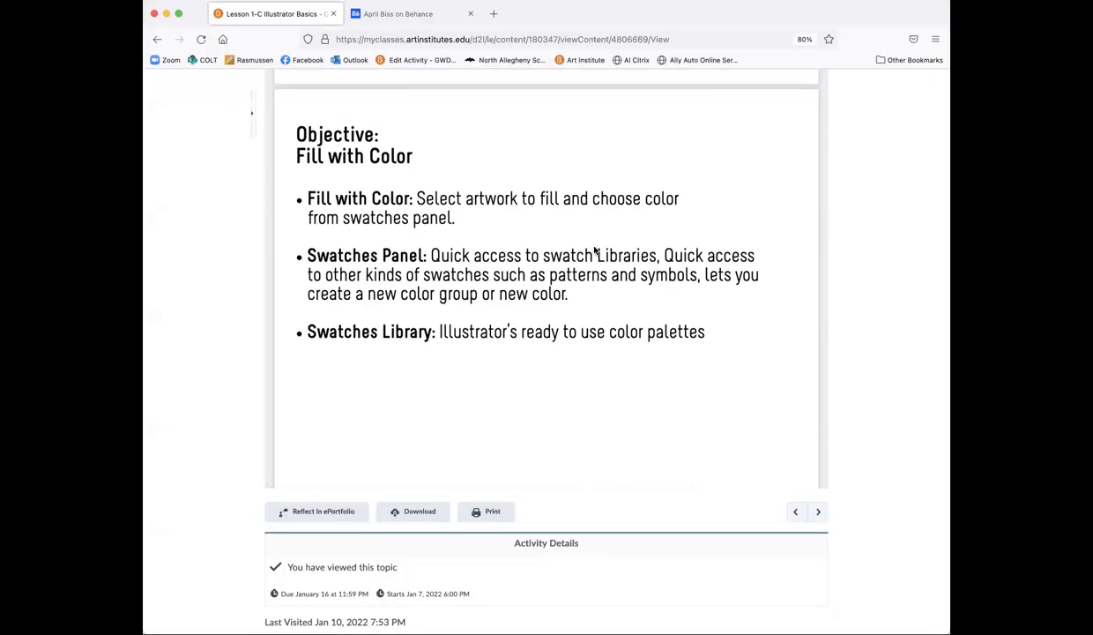
{"action": "scroll", "coordinate": [595, 250], "scroll_direction": "up", "scroll_amount": 10}
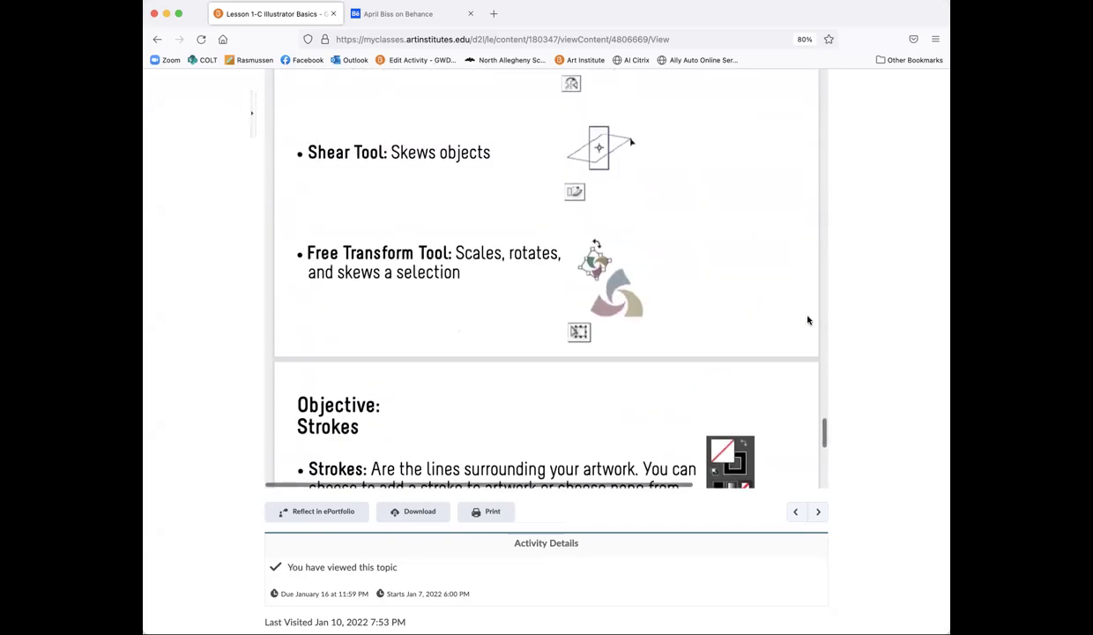
{"action": "scroll", "coordinate": [860, 319], "scroll_direction": "up", "scroll_amount": 10}
{"action": "left_click", "coordinate": [329, 157]}
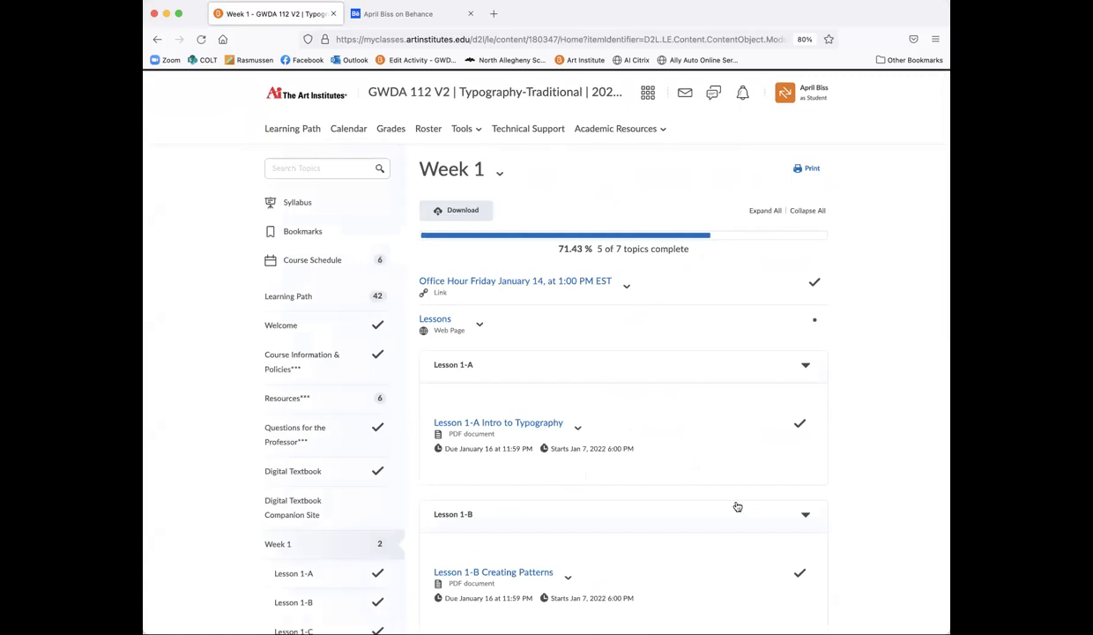
{"action": "scroll", "coordinate": [737, 506], "scroll_direction": "down", "scroll_amount": 5}
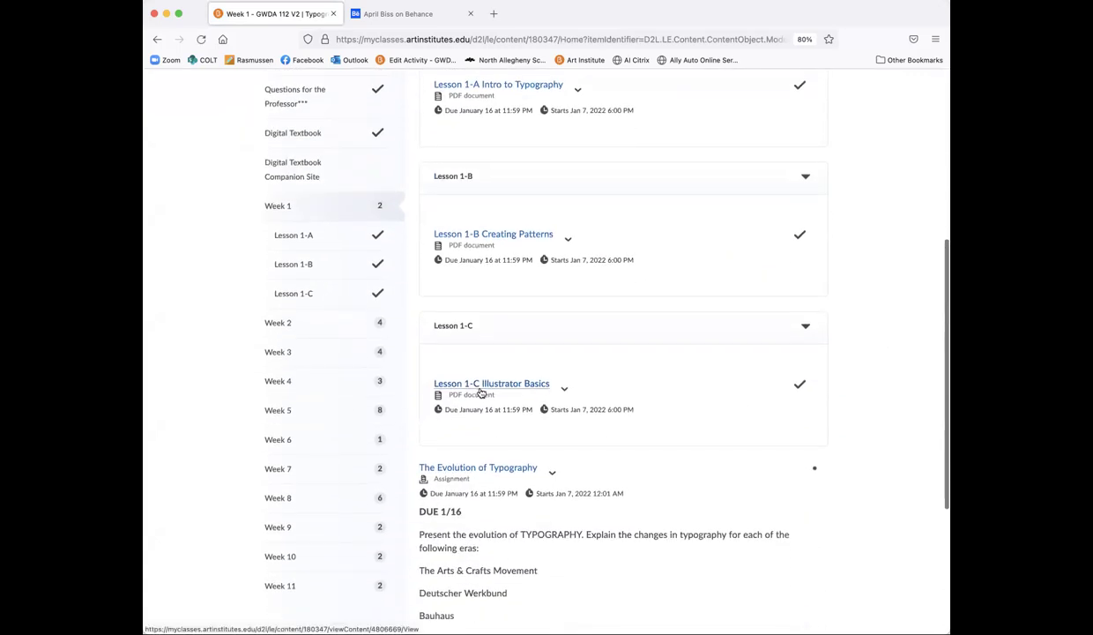
{"action": "scroll", "coordinate": [615, 439], "scroll_direction": "down", "scroll_amount": 4}
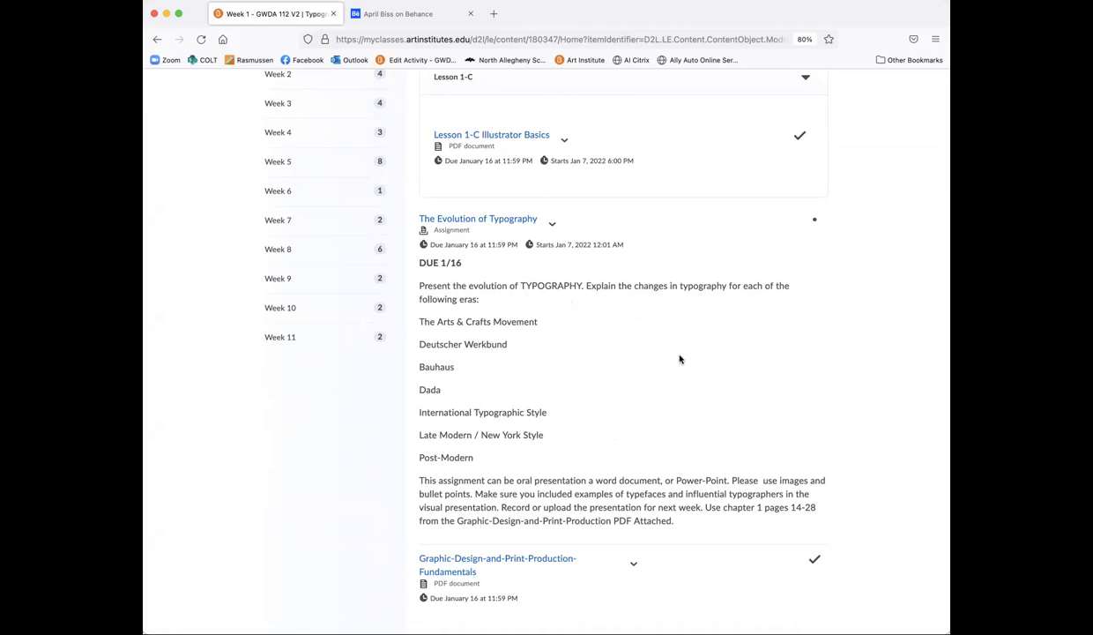
Step: Highlight Arts & Crafts, Deutscher Werkbund, Bauhaus, Dada, Late Modern and Post-Modern eras, then the whole list
{"action": "left_click_drag", "start_coordinate": [419, 321], "coordinate": [556, 330]}
{"action": "left_click_drag", "start_coordinate": [421, 345], "coordinate": [517, 350]}
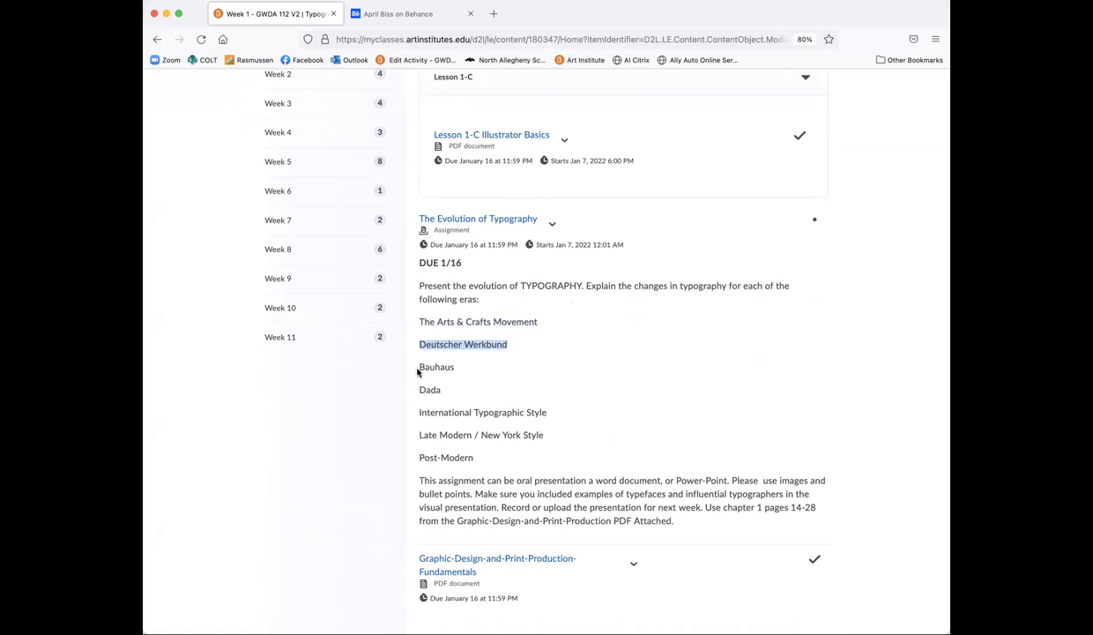
{"action": "left_click_drag", "start_coordinate": [418, 372], "coordinate": [556, 419]}
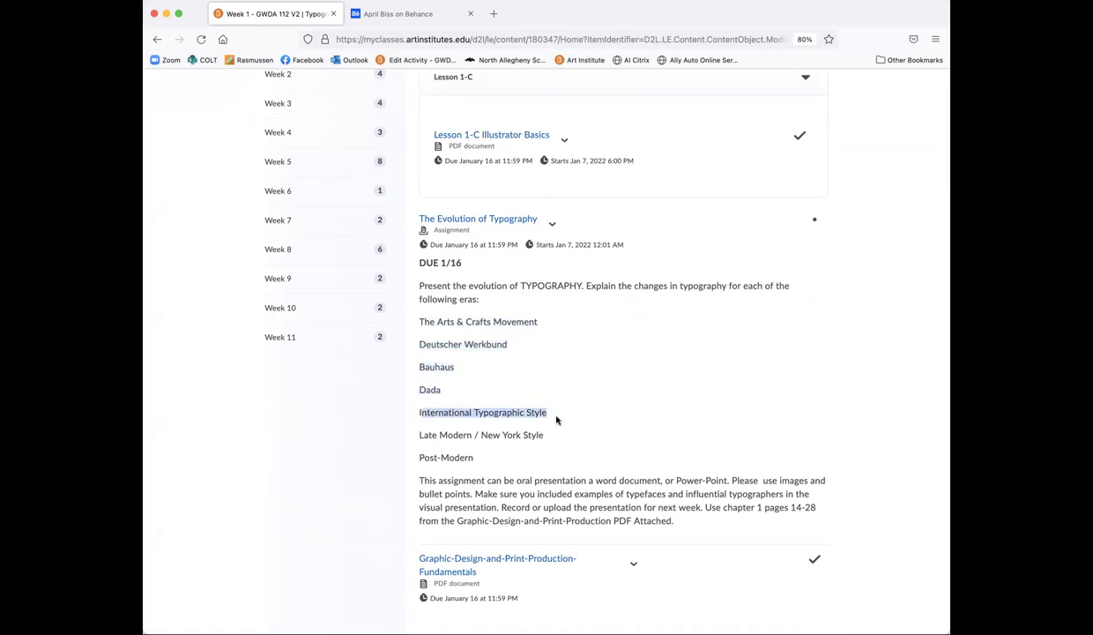
{"action": "left_click_drag", "start_coordinate": [419, 436], "coordinate": [544, 439]}
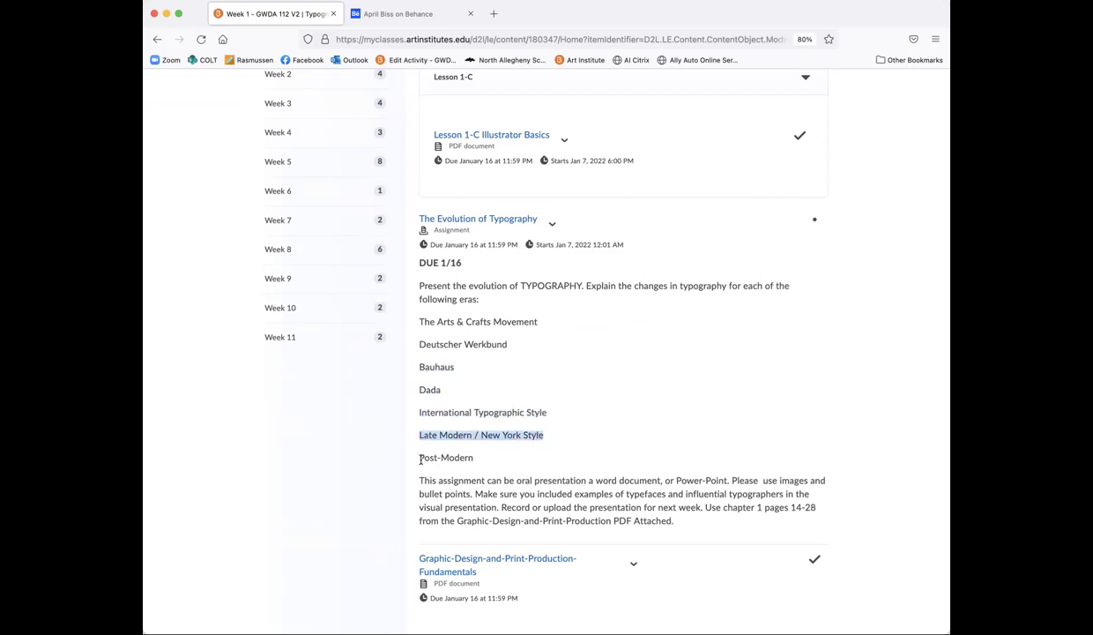
{"action": "left_click_drag", "start_coordinate": [421, 458], "coordinate": [479, 461]}
{"action": "left_click", "coordinate": [494, 462]}
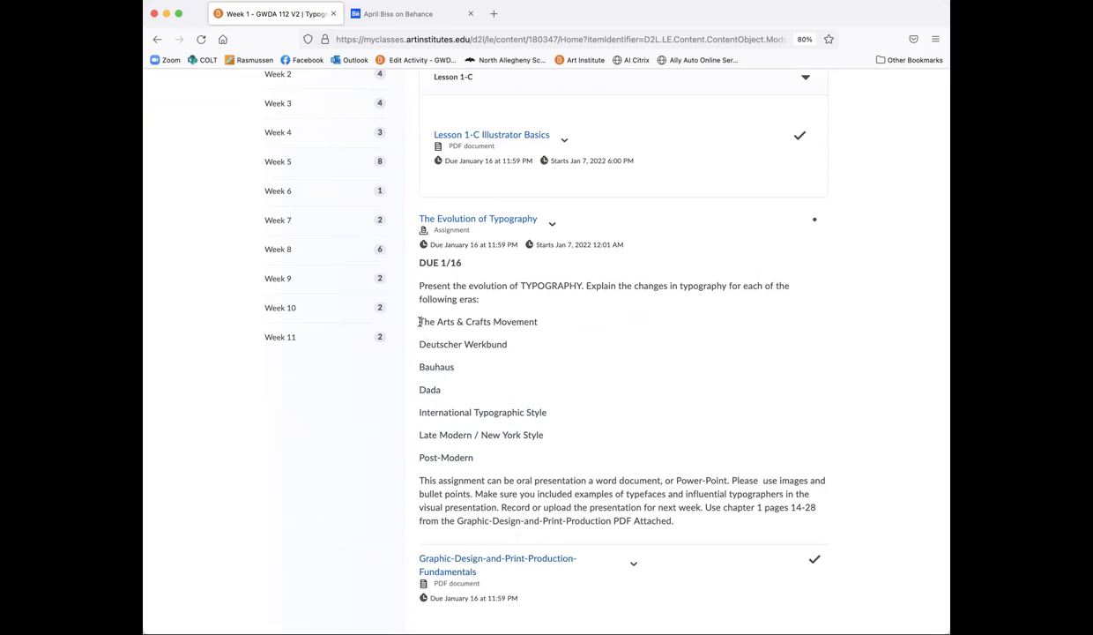
{"action": "left_click_drag", "start_coordinate": [420, 322], "coordinate": [521, 467]}
{"action": "scroll", "coordinate": [520, 473], "scroll_direction": "up", "scroll_amount": 15}
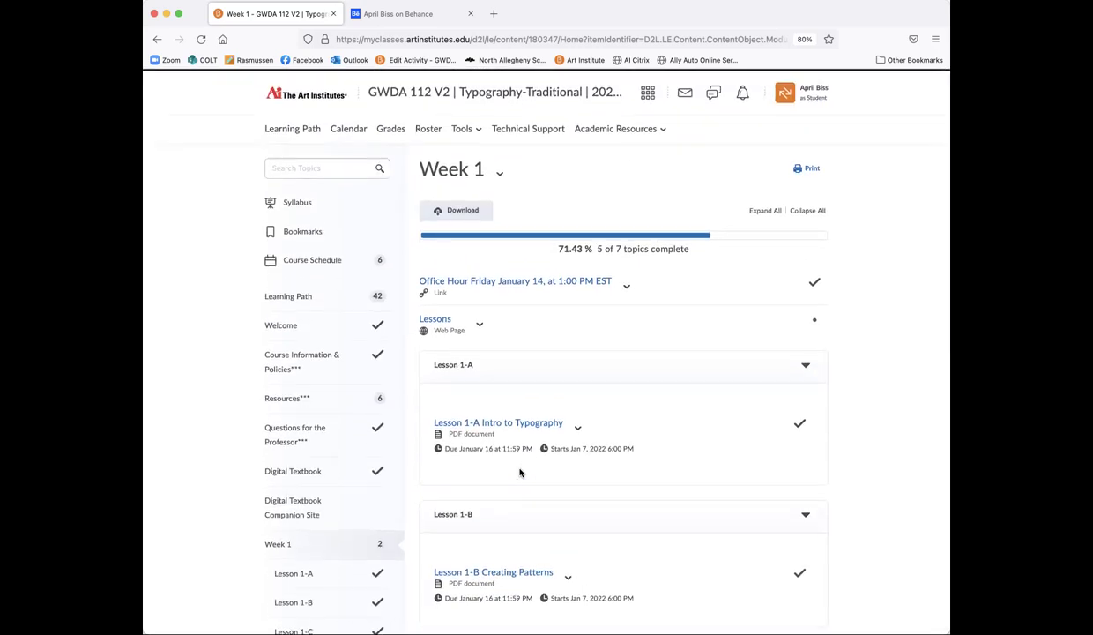
Step: Visit Resources > Learner, return to Learning Path, then open Tools > Academic Resources
{"action": "left_click", "coordinate": [280, 397]}
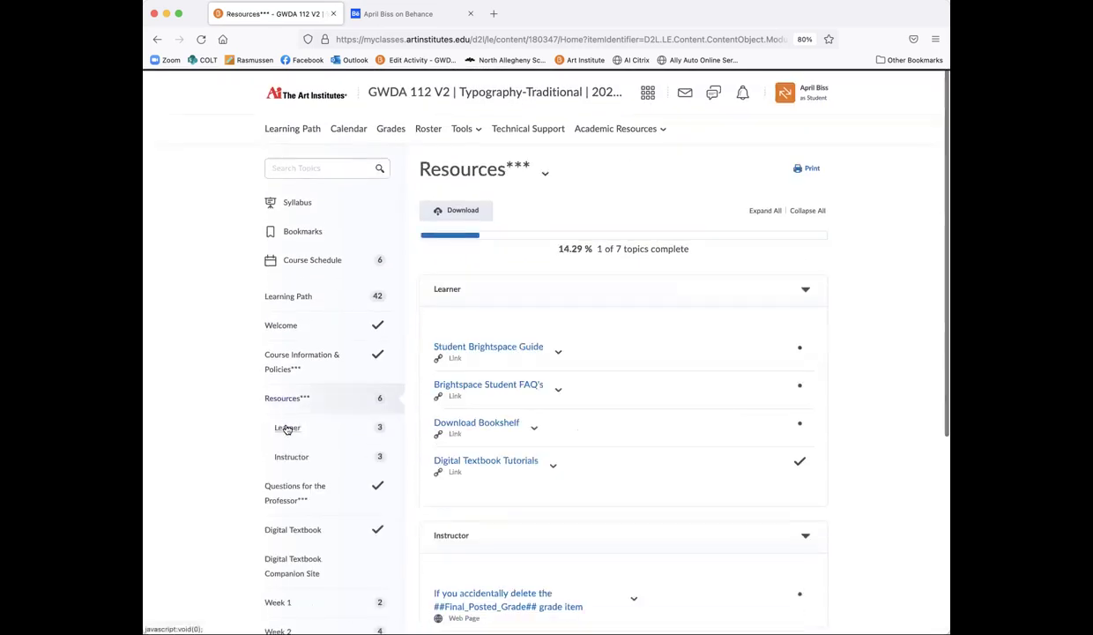
{"action": "left_click", "coordinate": [286, 429]}
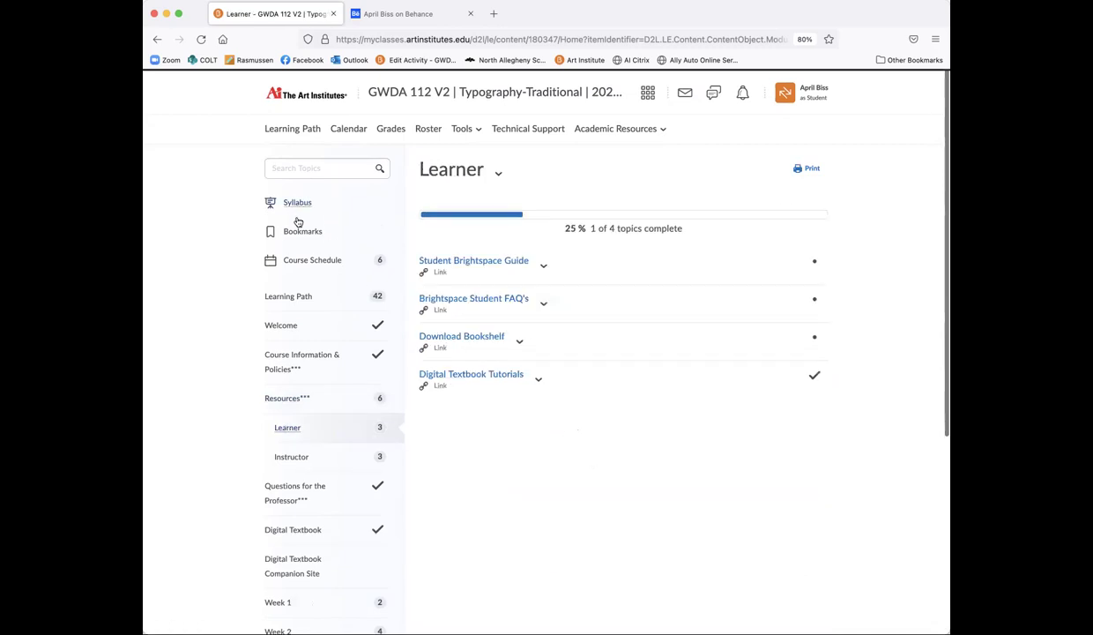
{"action": "left_click", "coordinate": [293, 298]}
{"action": "left_click", "coordinate": [460, 130]}
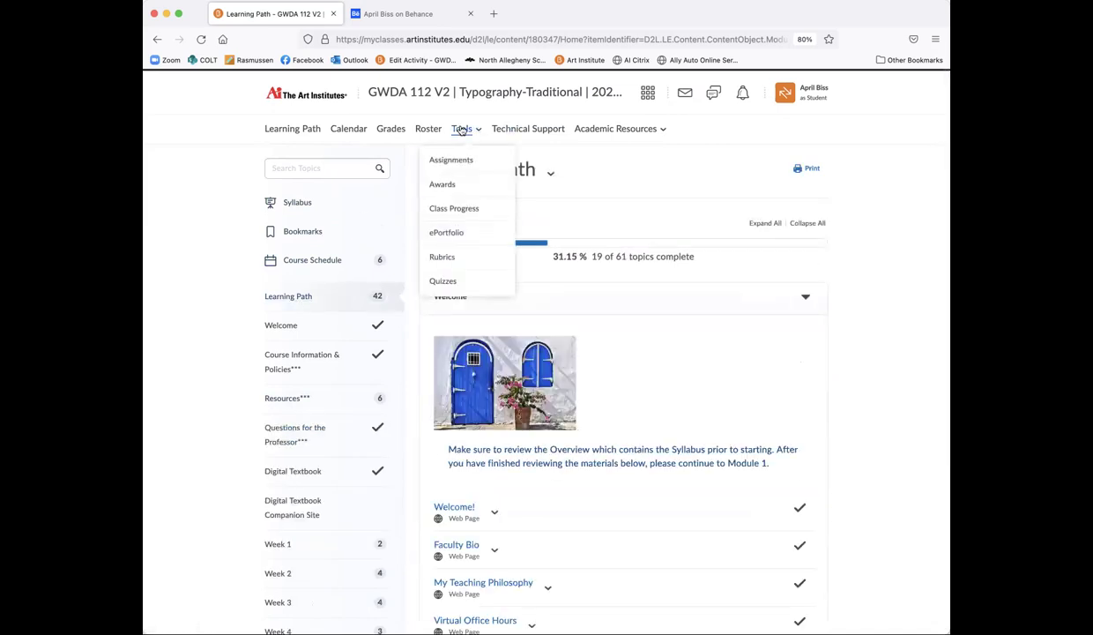
{"action": "left_click", "coordinate": [599, 131]}
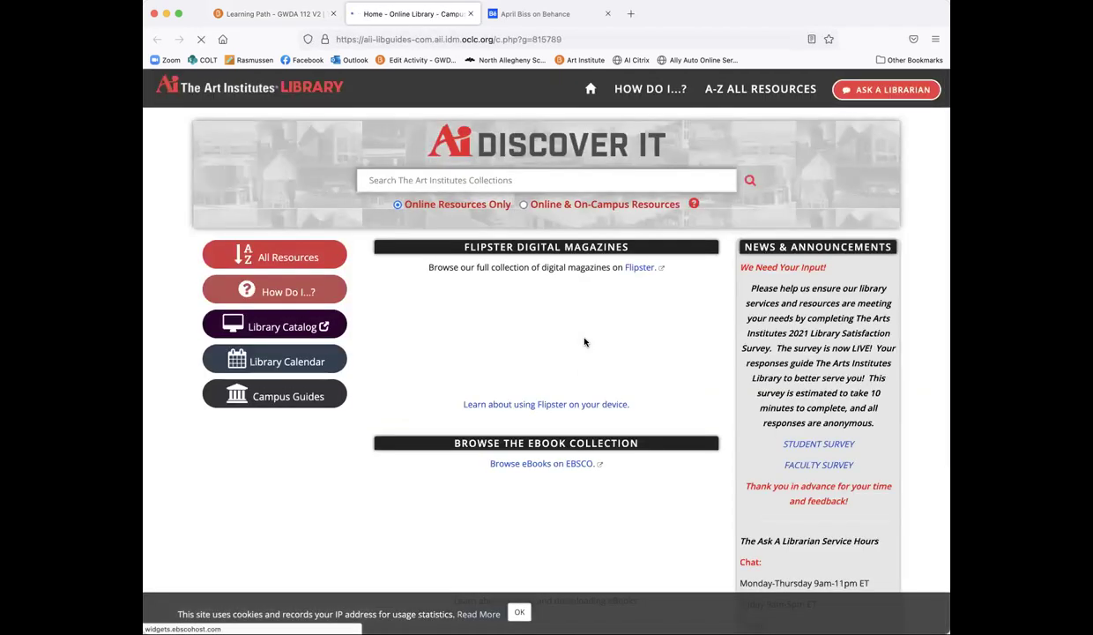
Step: Open a featured digital magazine, close its tab, and return to the online library page
{"action": "left_click", "coordinate": [584, 341]}
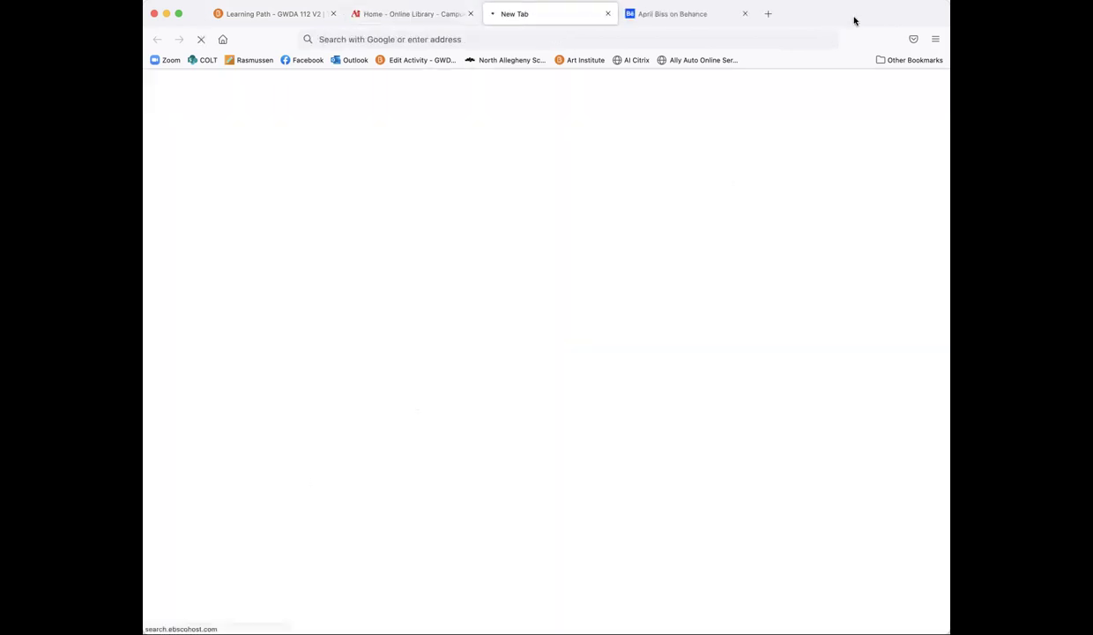
{"action": "left_click", "coordinate": [607, 13]}
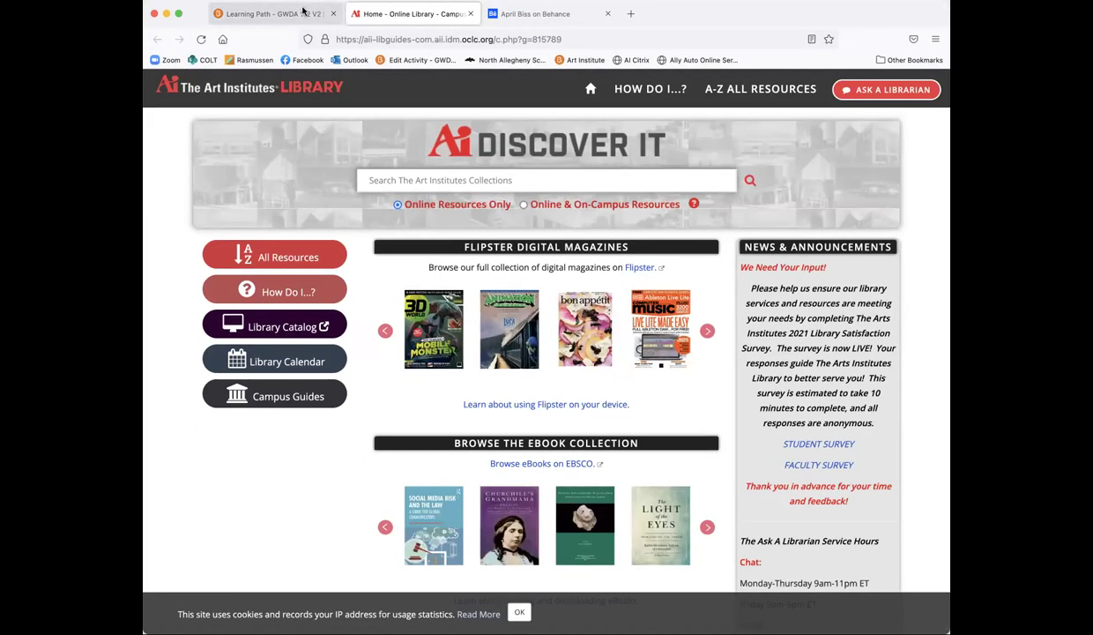
{"action": "left_click", "coordinate": [292, 18]}
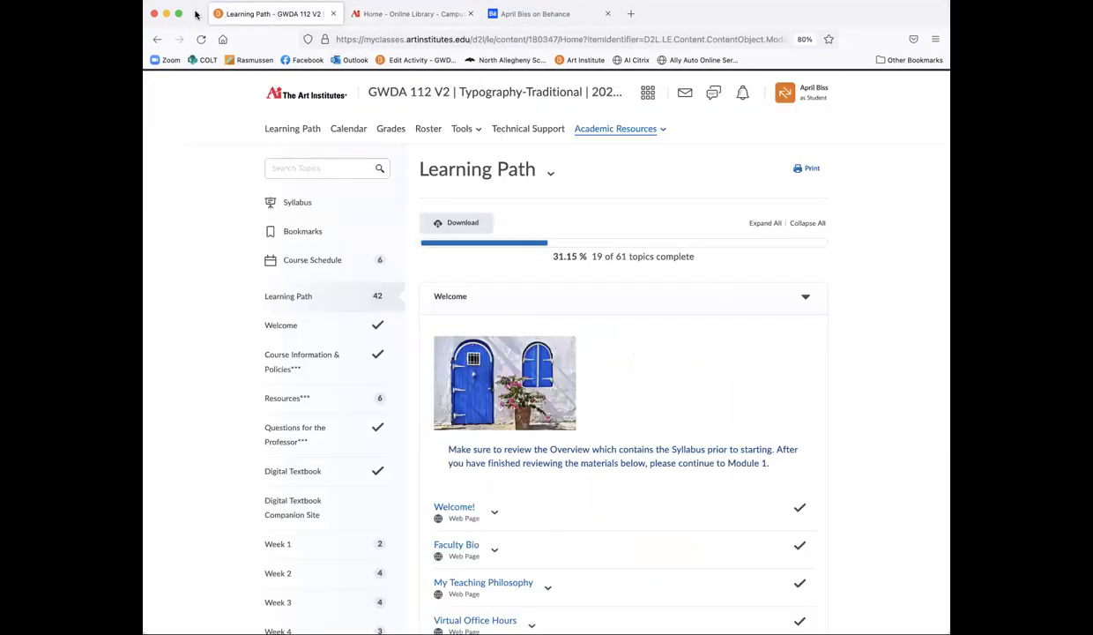
{"action": "left_click", "coordinate": [404, 23]}
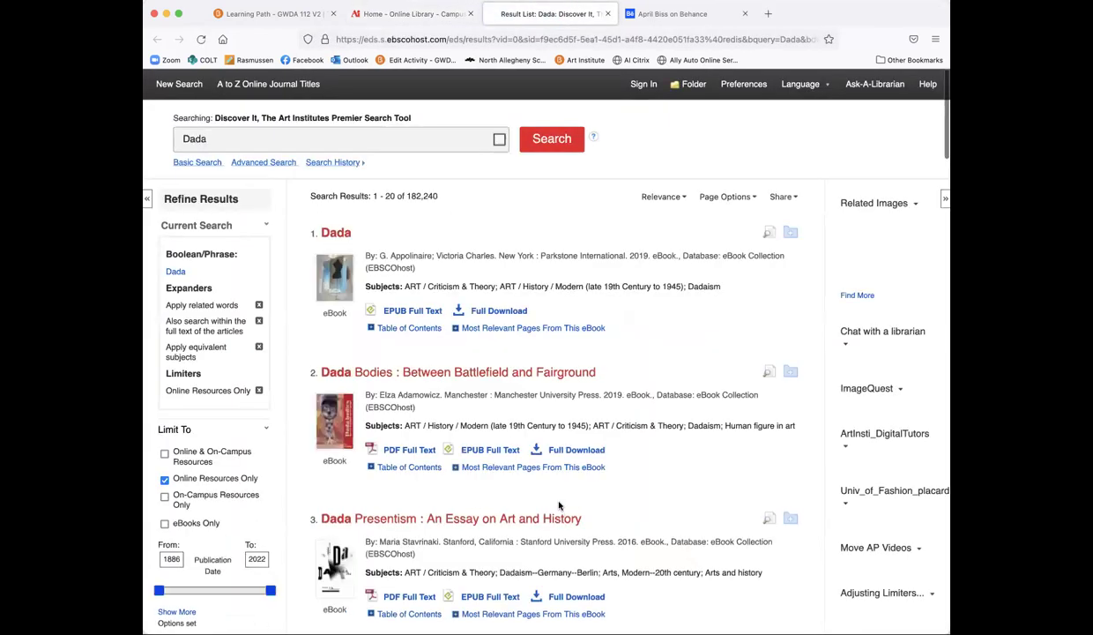
Step: Scroll the EBSCOhost results and open the 'Dada Presentism: An Essay on Art and History' record
{"action": "scroll", "coordinate": [559, 505], "scroll_direction": "down", "scroll_amount": 1}
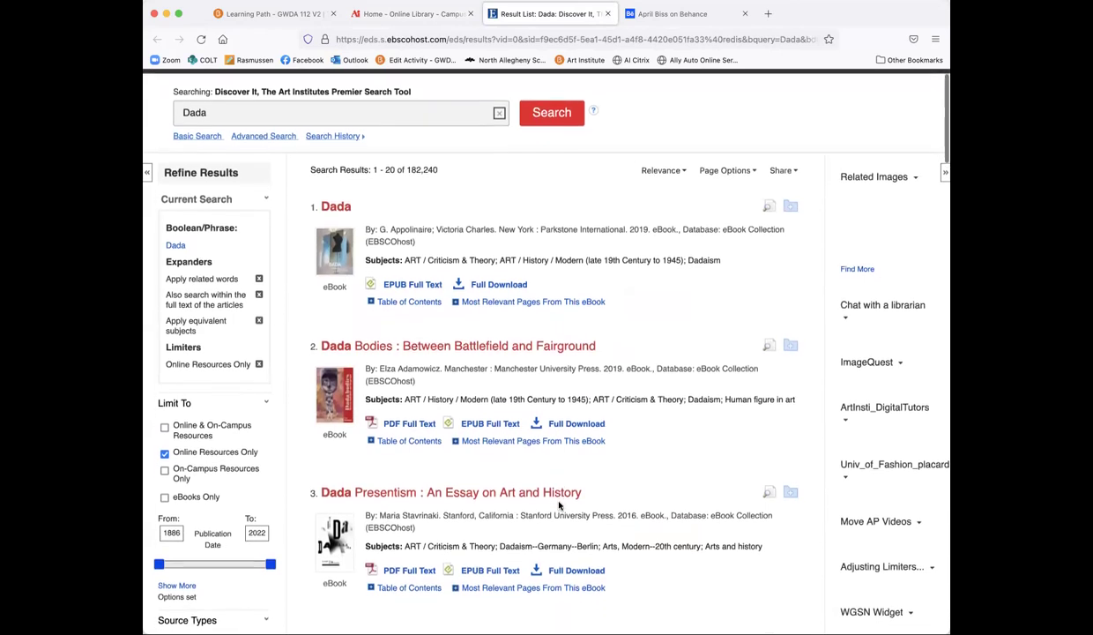
{"action": "scroll", "coordinate": [559, 505], "scroll_direction": "down", "scroll_amount": 1}
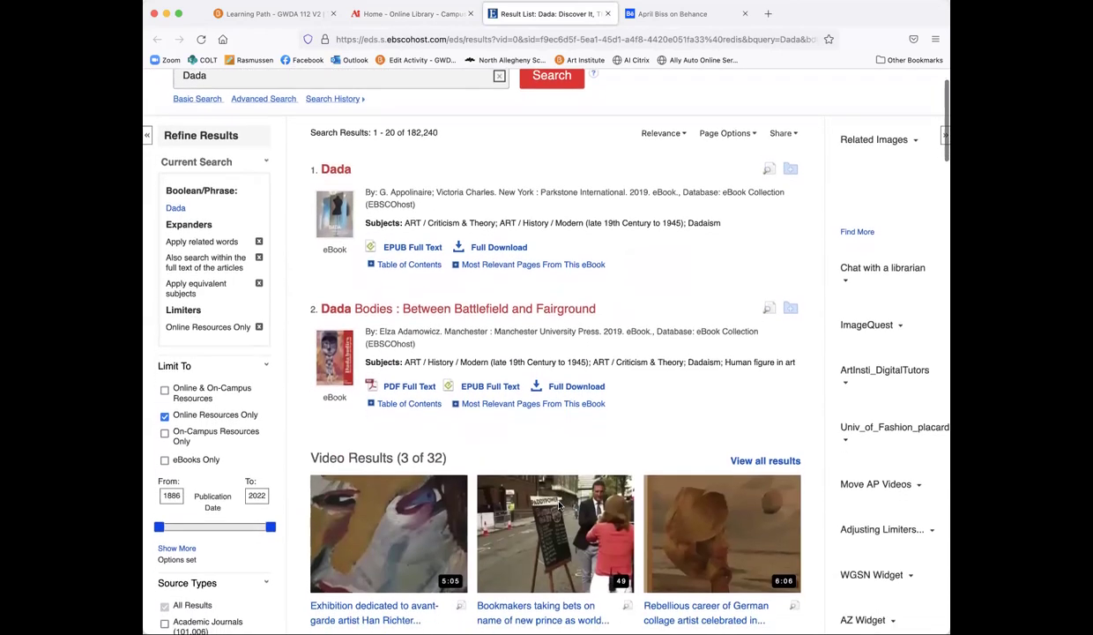
{"action": "scroll", "coordinate": [559, 505], "scroll_direction": "down", "scroll_amount": 5}
{"action": "scroll", "coordinate": [559, 506], "scroll_direction": "down", "scroll_amount": 1}
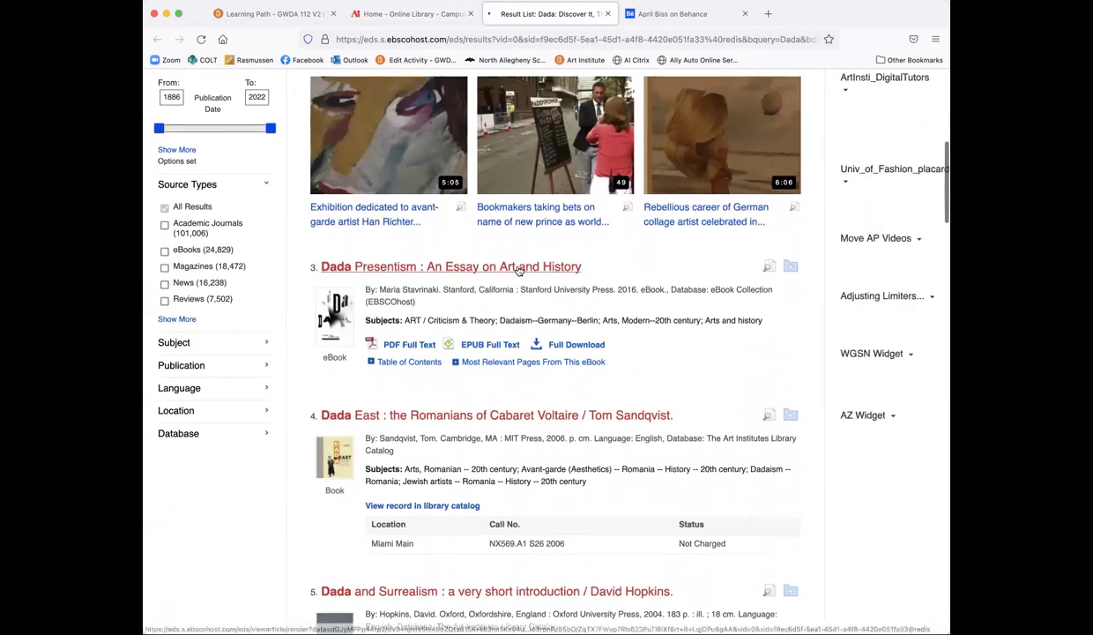
{"action": "left_click", "coordinate": [519, 268]}
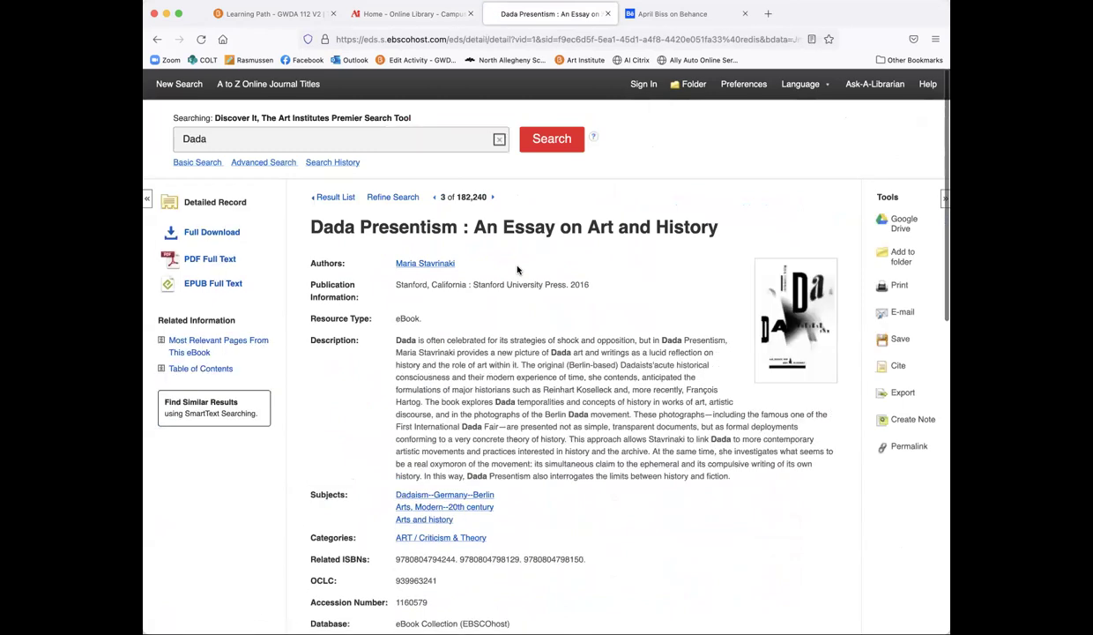
Step: Read through the Dada Presentism record, then go back to the Online Library home page
{"action": "scroll", "coordinate": [573, 514], "scroll_direction": "down", "scroll_amount": 4}
{"action": "scroll", "coordinate": [575, 515], "scroll_direction": "down", "scroll_amount": 7}
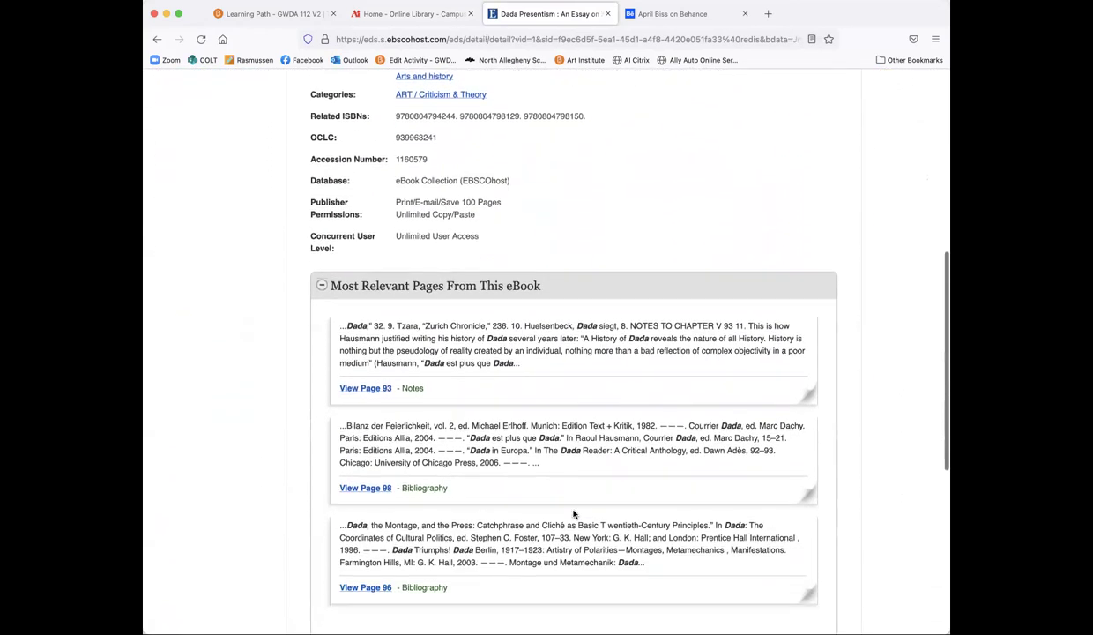
{"action": "scroll", "coordinate": [573, 514], "scroll_direction": "down", "scroll_amount": 6}
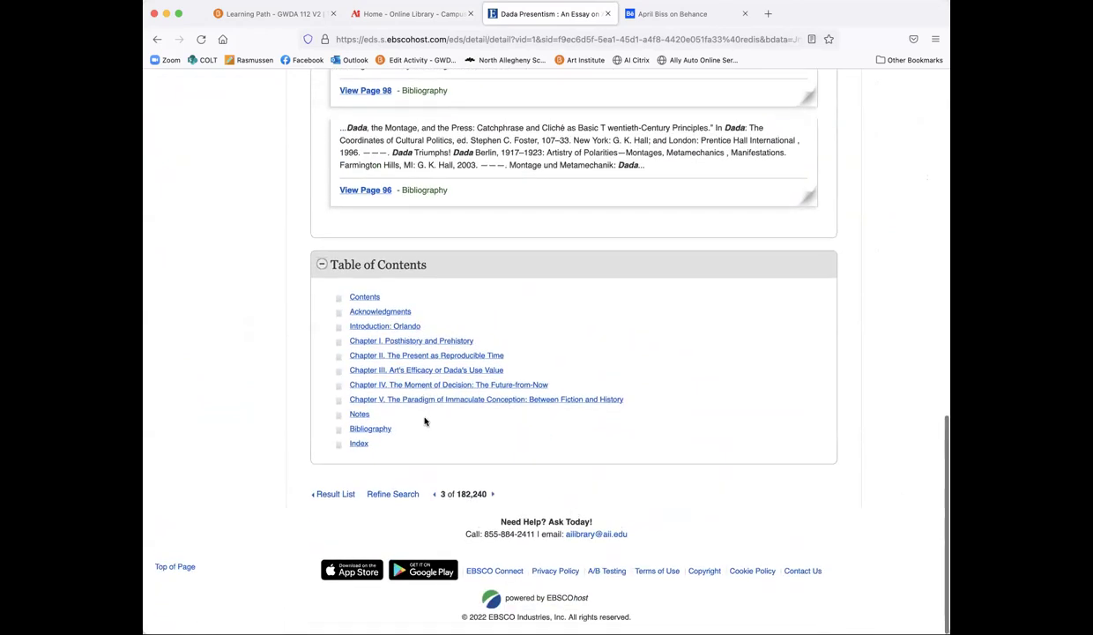
{"action": "scroll", "coordinate": [423, 418], "scroll_direction": "up", "scroll_amount": 20}
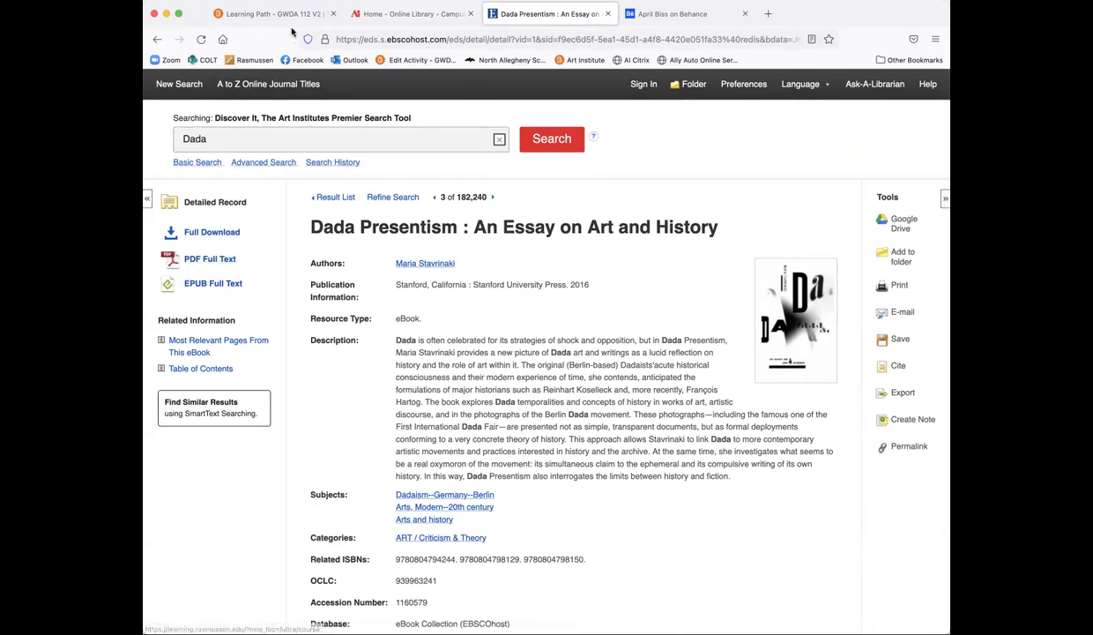
{"action": "left_click", "coordinate": [368, 19]}
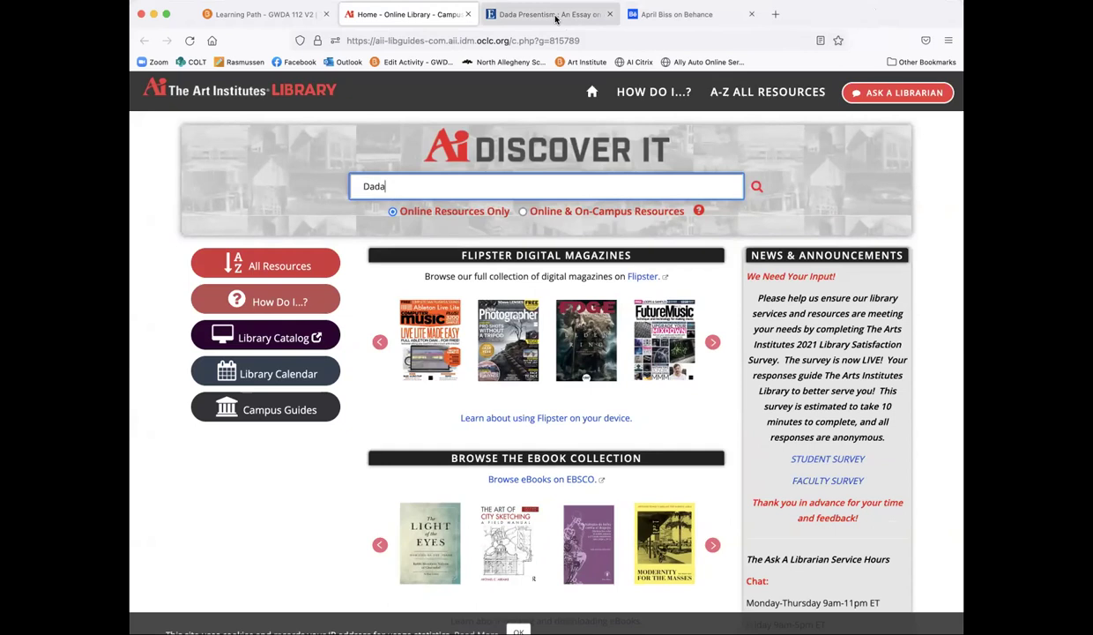
Step: Return to the Brightspace course tab and reload the Learning Path page
{"action": "left_click", "coordinate": [282, 14]}
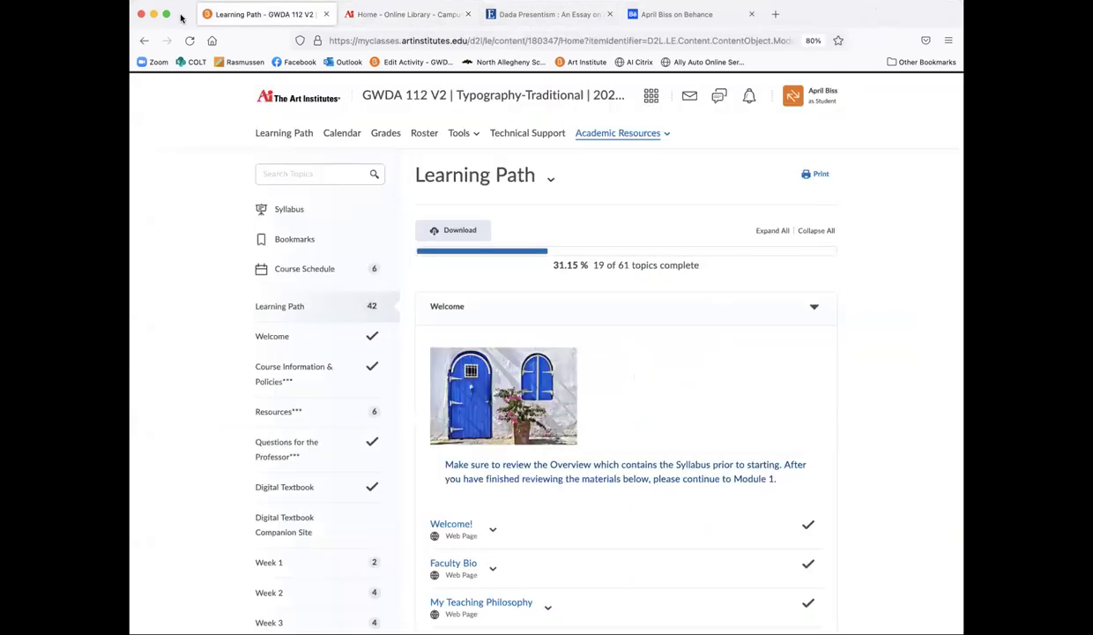
{"action": "scroll", "coordinate": [534, 370], "scroll_direction": "down", "scroll_amount": 1}
{"action": "scroll", "coordinate": [534, 370], "scroll_direction": "up", "scroll_amount": 1}
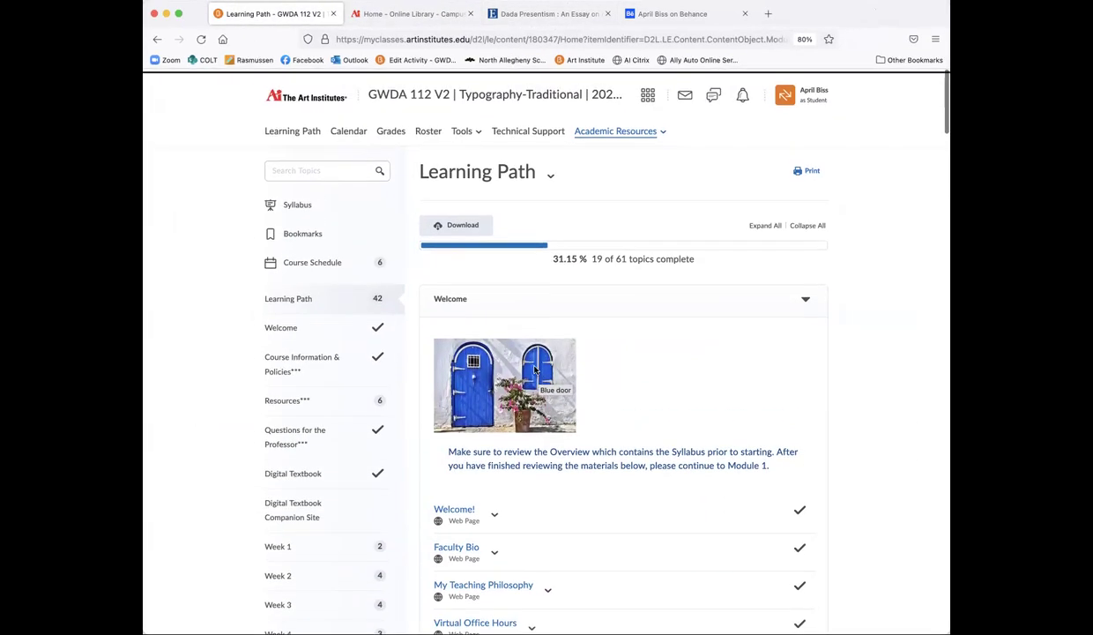
{"action": "left_click", "coordinate": [309, 130]}
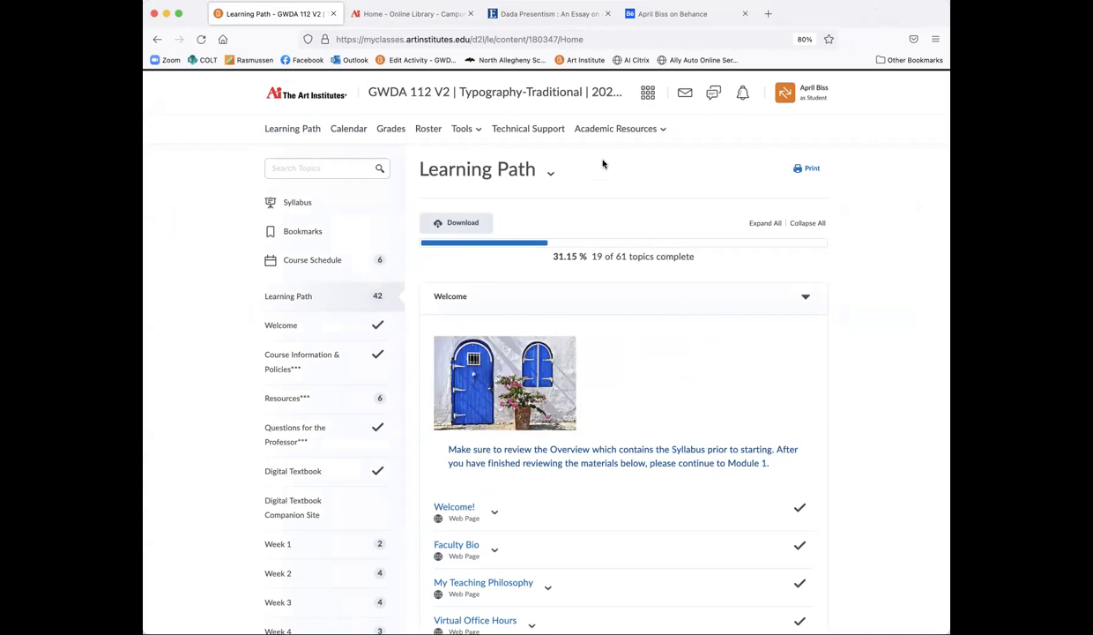
Step: Show the course Tools list, then dismiss it
{"action": "left_click", "coordinate": [465, 133]}
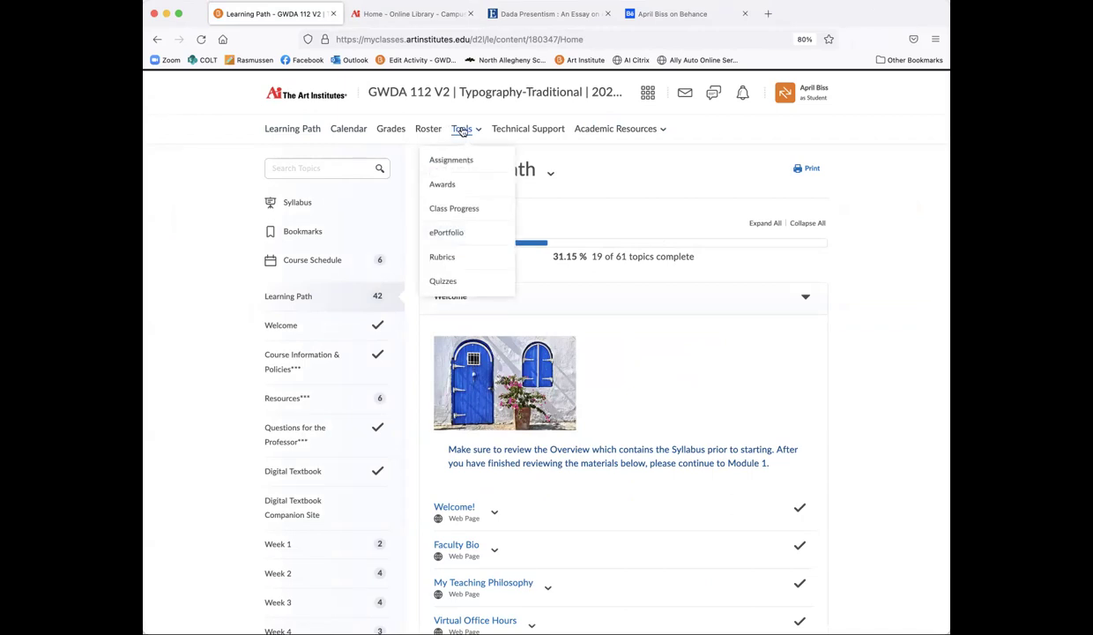
{"action": "left_click", "coordinate": [230, 139]}
{"action": "scroll", "coordinate": [710, 420], "scroll_direction": "down", "scroll_amount": 10}
{"action": "scroll", "coordinate": [710, 420], "scroll_direction": "up", "scroll_amount": 12}
{"action": "scroll", "coordinate": [290, 500], "scroll_direction": "down", "scroll_amount": 1}
Step: Open the Week 1 module page, still showing 5 of 7 topics complete
{"action": "left_click", "coordinate": [283, 513]}
{"action": "scroll", "coordinate": [683, 540], "scroll_direction": "down", "scroll_amount": 10}
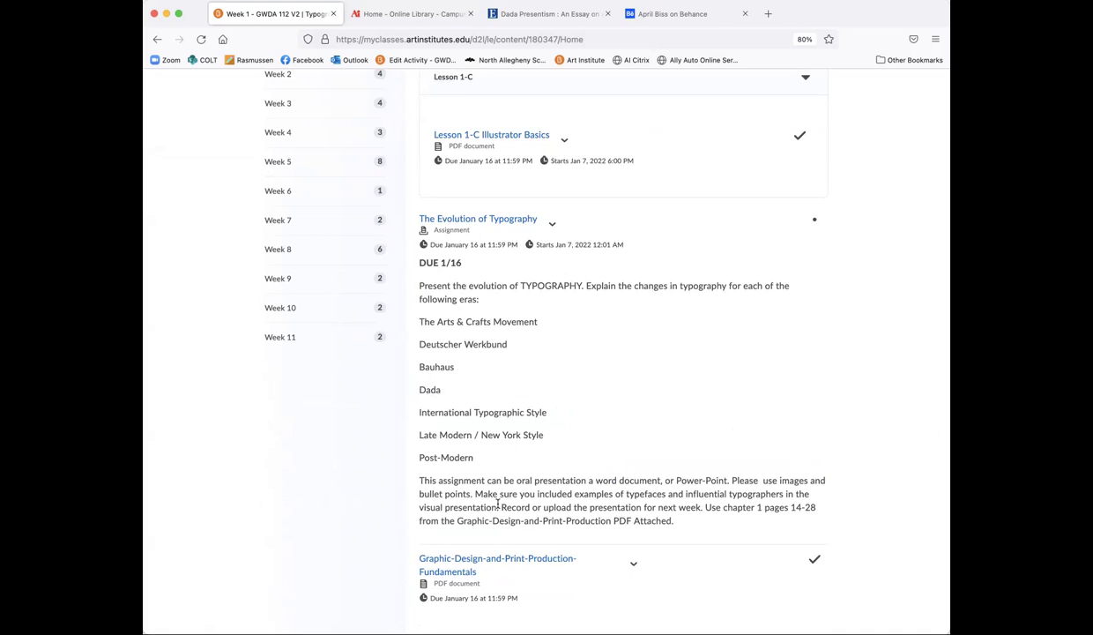
{"action": "scroll", "coordinate": [534, 432], "scroll_direction": "up", "scroll_amount": 1}
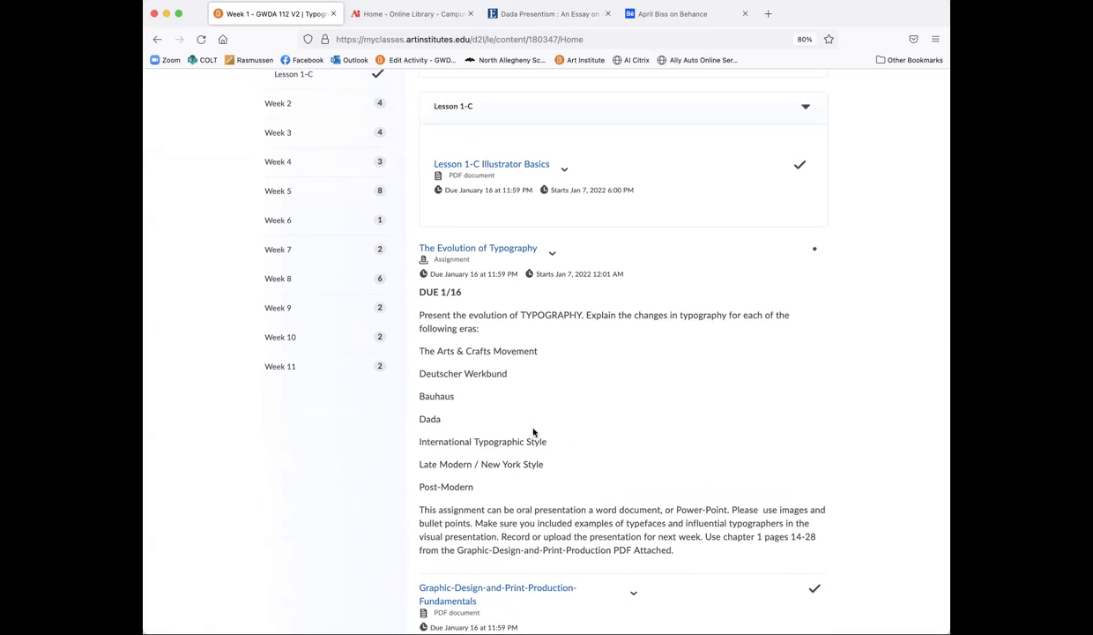
{"action": "scroll", "coordinate": [534, 432], "scroll_direction": "down", "scroll_amount": 1}
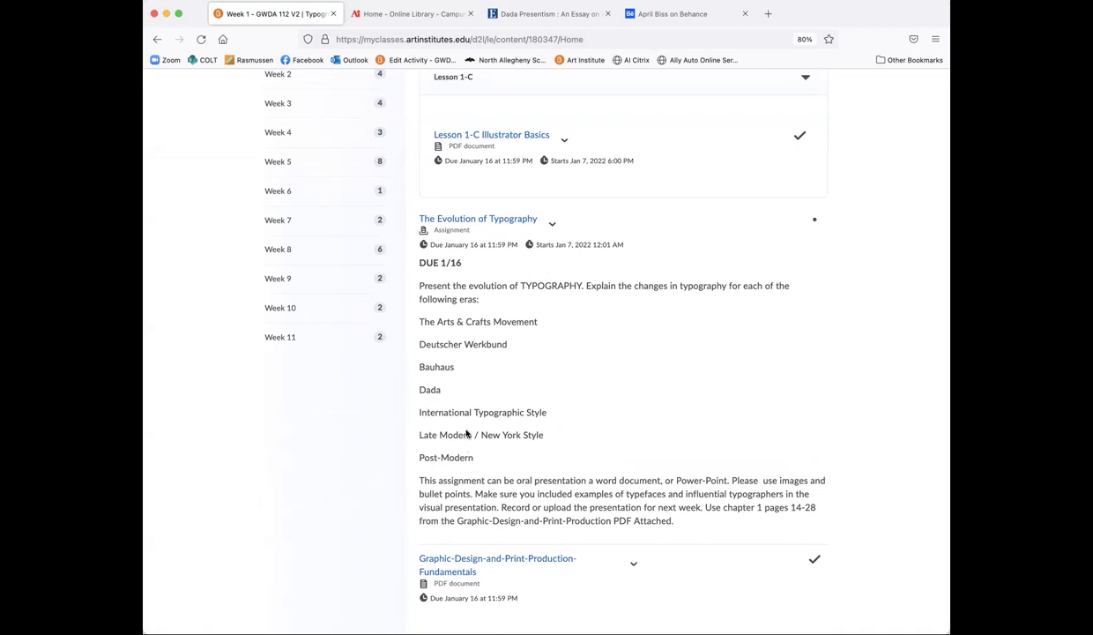
{"action": "scroll", "coordinate": [467, 433], "scroll_direction": "up", "scroll_amount": 15}
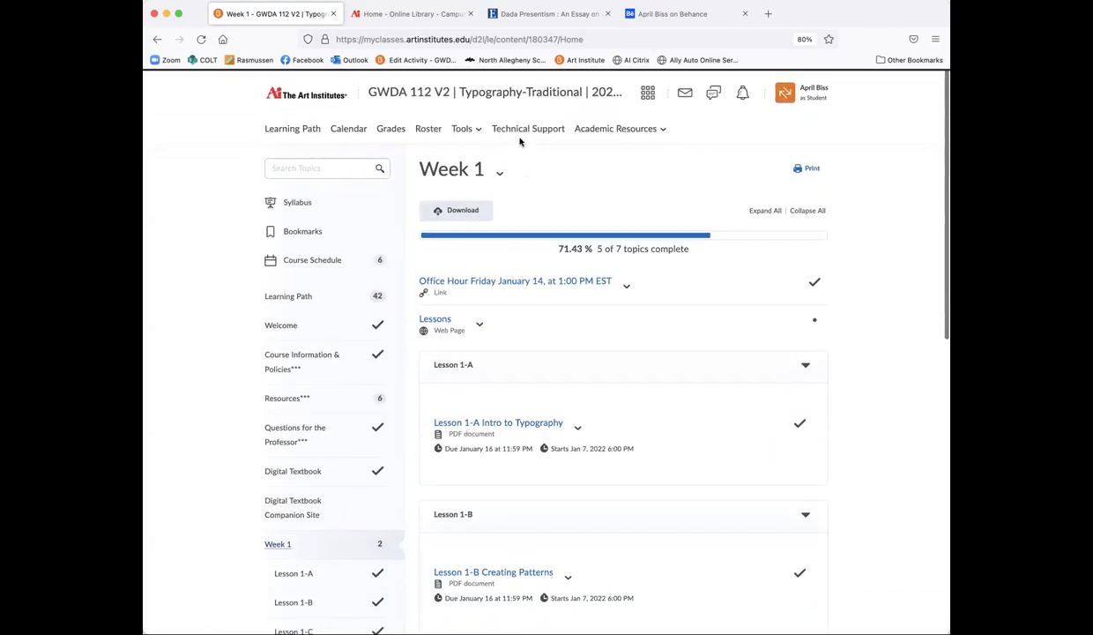